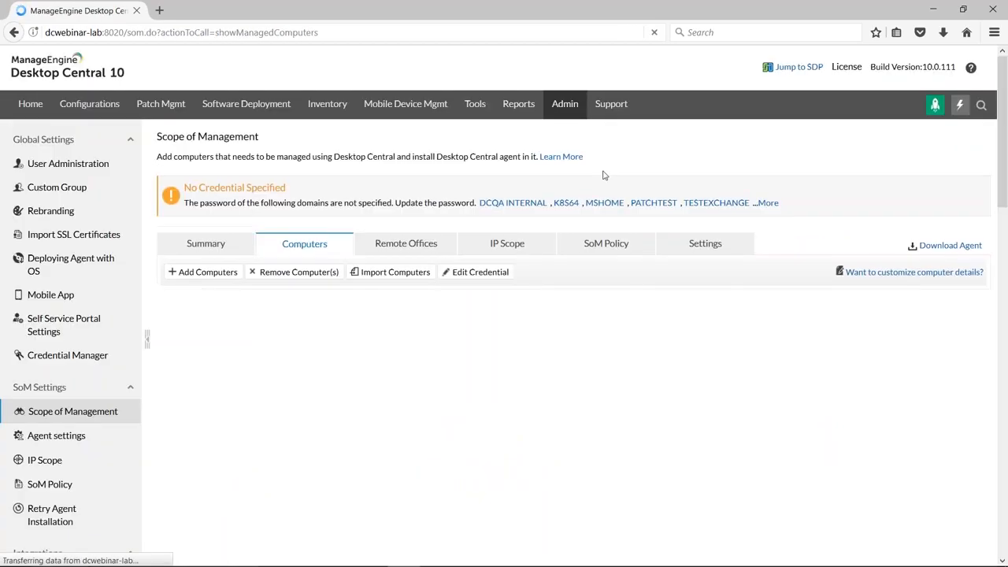
Start adding computers and compare the Active Directory and Workgroup fields in the Add Domain form, closing it without adding a domain.
click(206, 272)
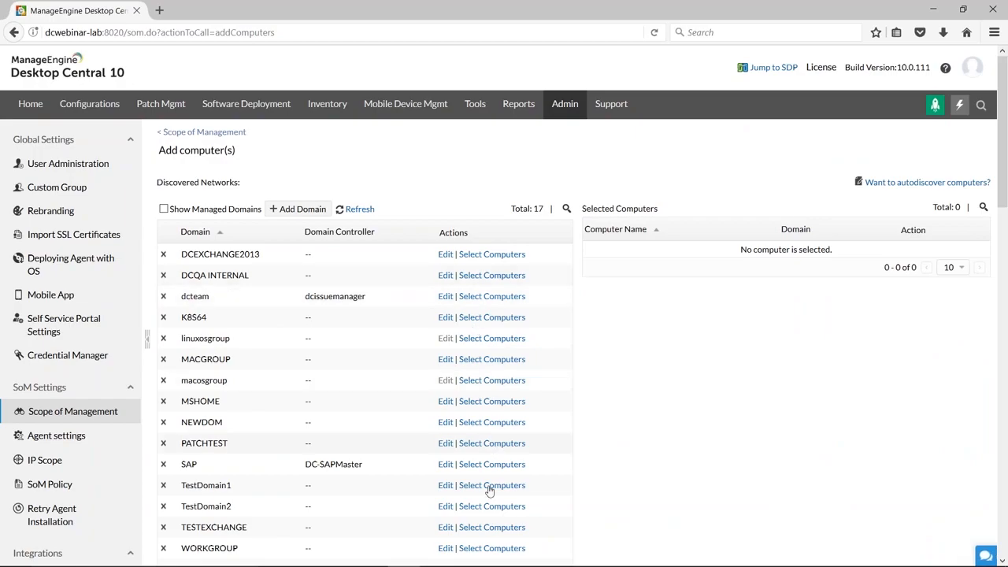
click(293, 209)
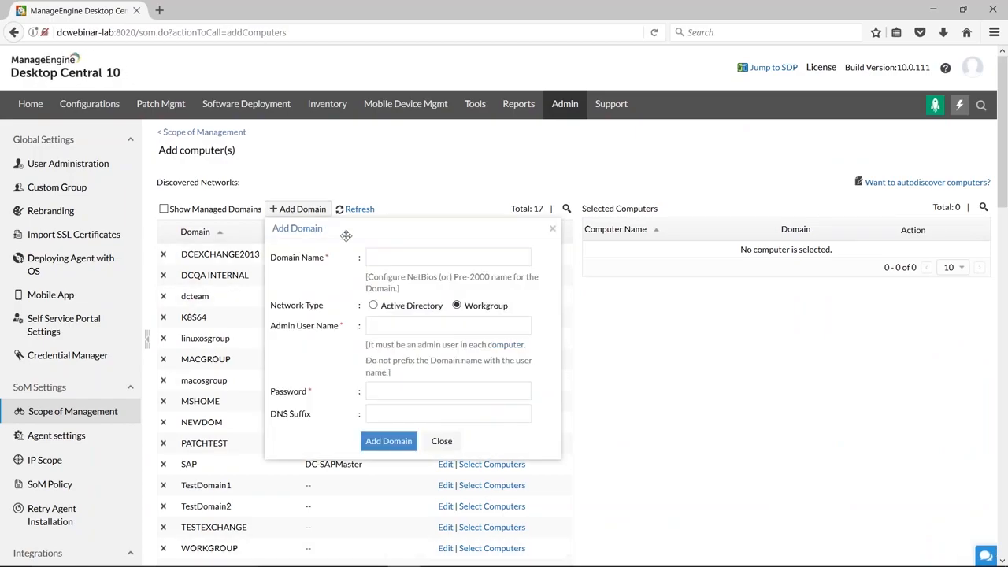
drag(346, 235, 328, 199)
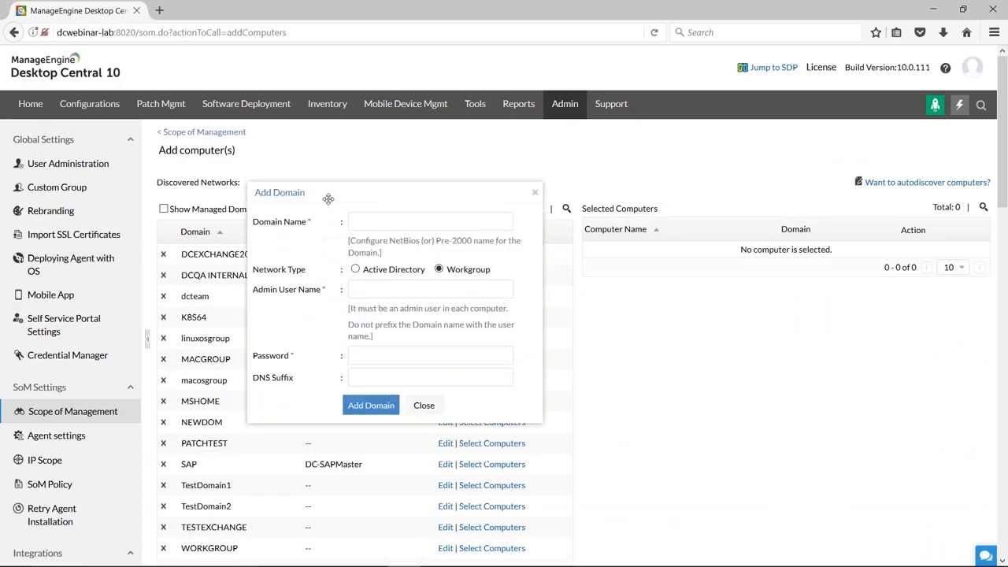
click(355, 268)
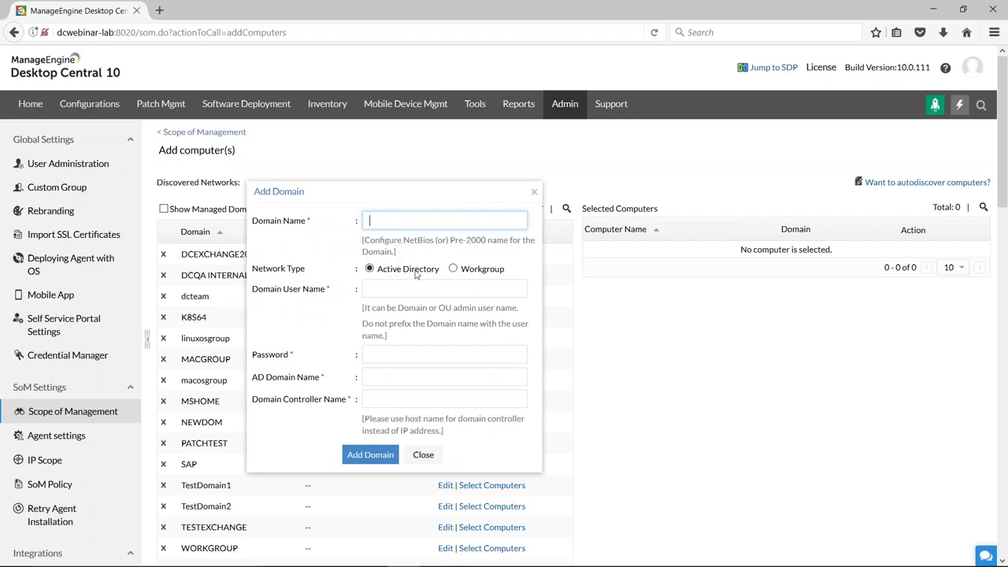
click(452, 270)
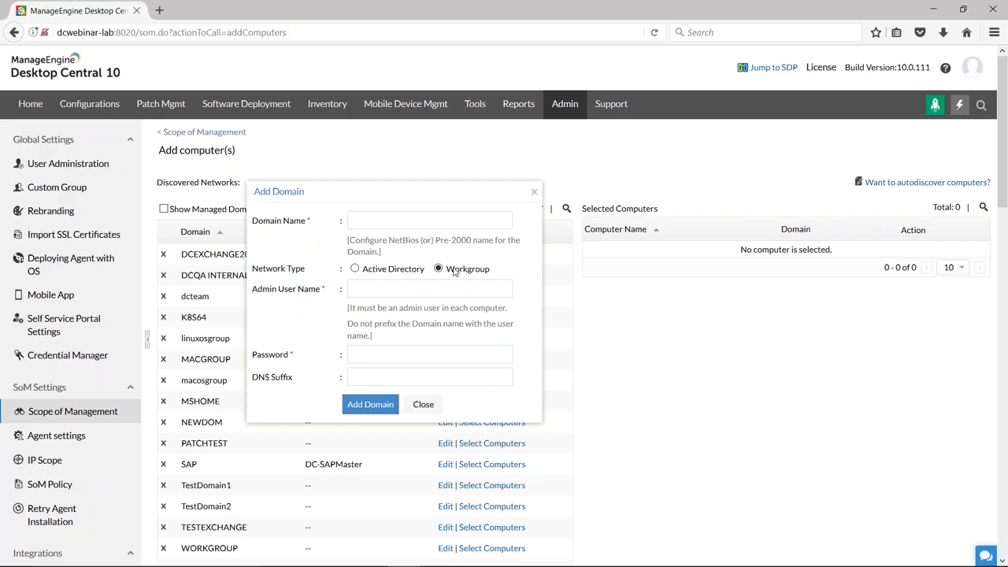
click(355, 269)
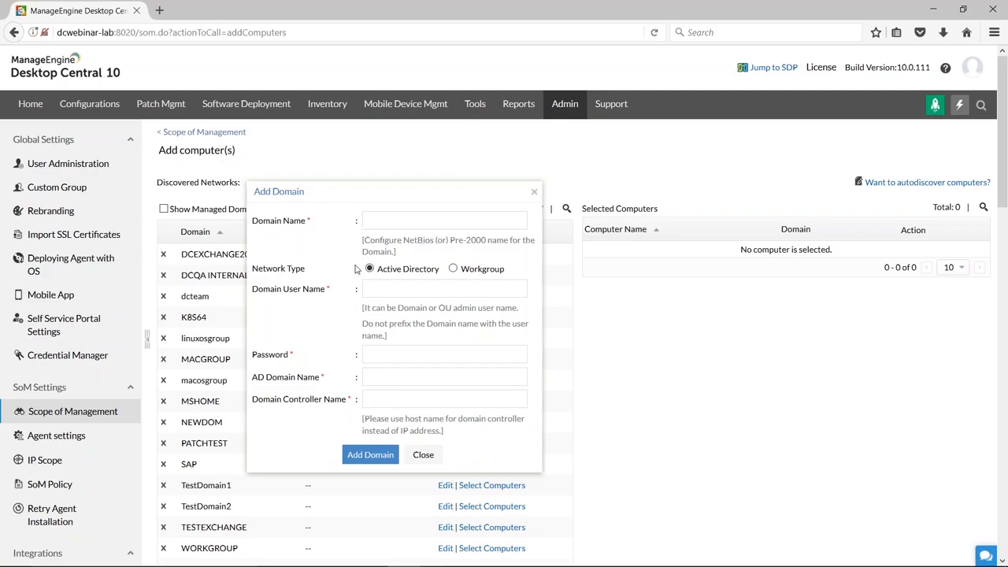
click(396, 220)
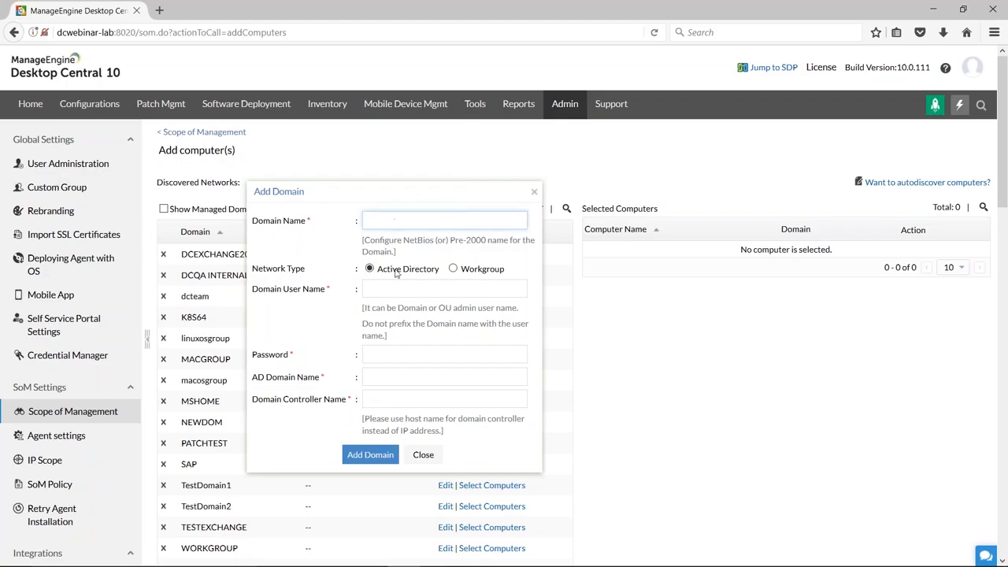
click(423, 456)
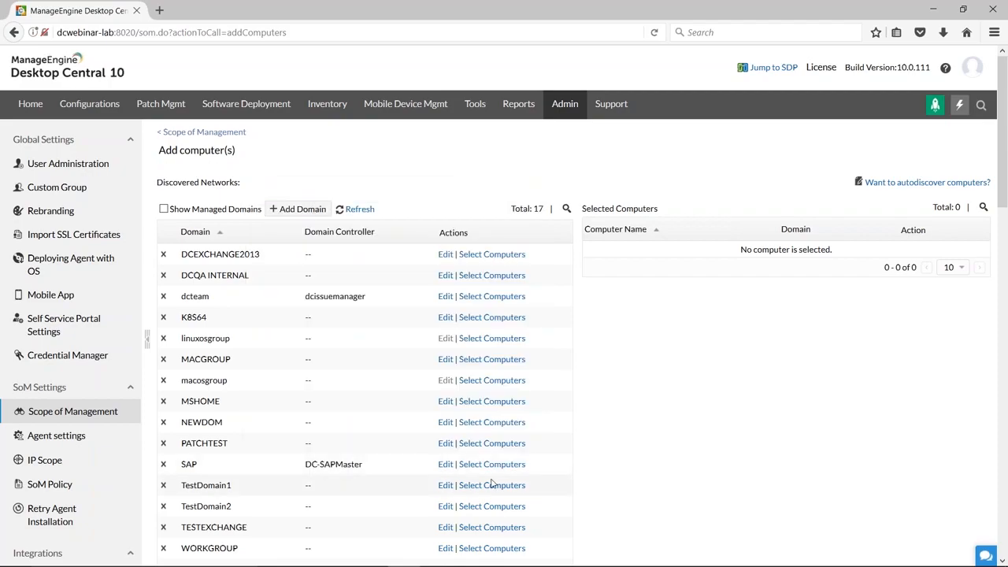
Open the ZOHOCORP domain's credentials for editing and review its Active Directory domain name and user name fields.
scroll(492, 484, down, 3)
click(447, 448)
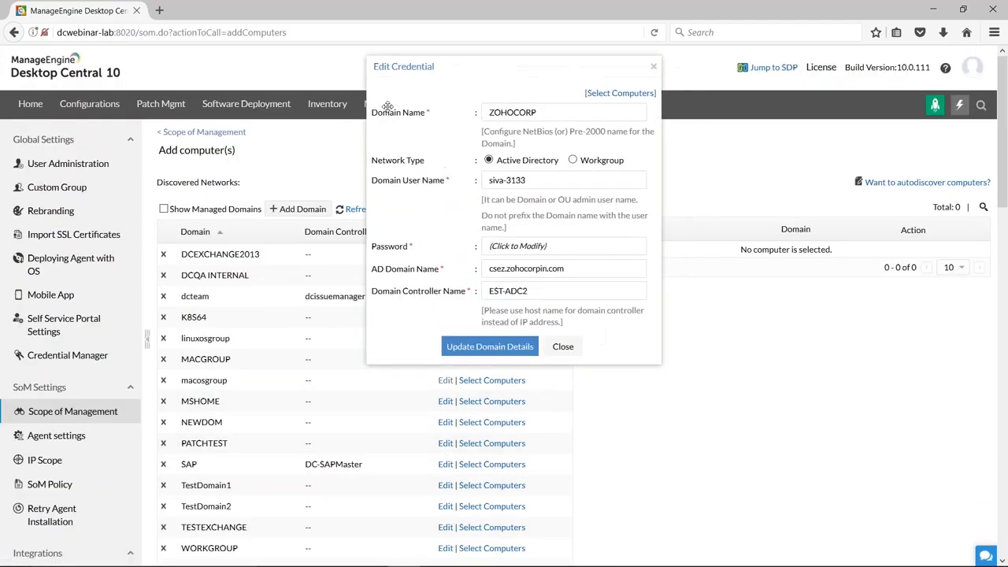
double_click(391, 160)
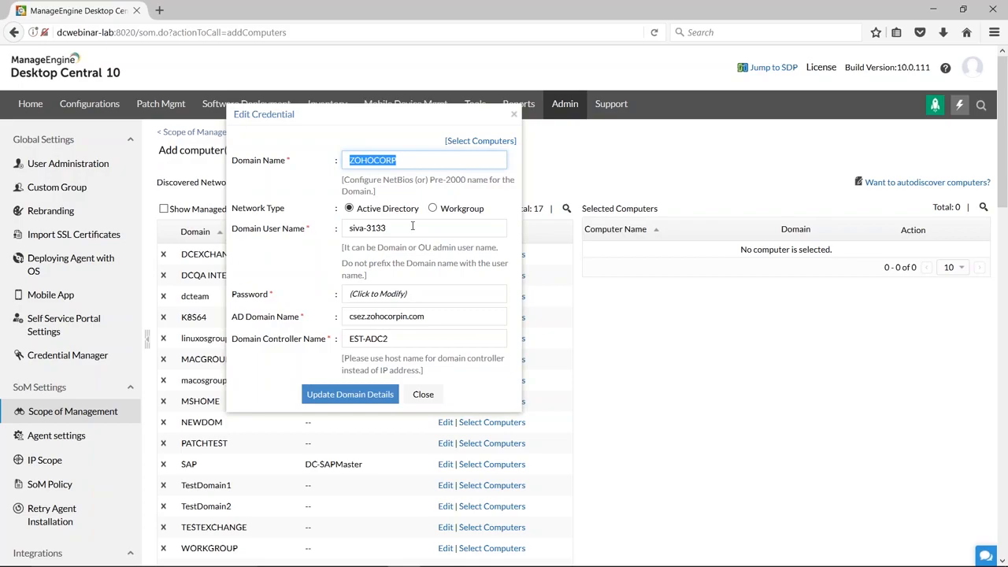
triple_click(412, 226)
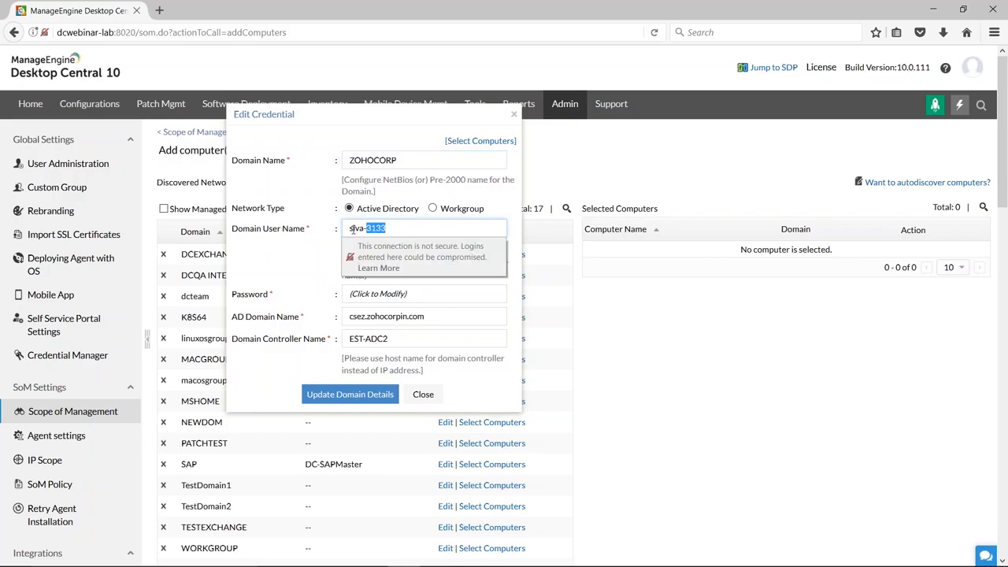
click(493, 228)
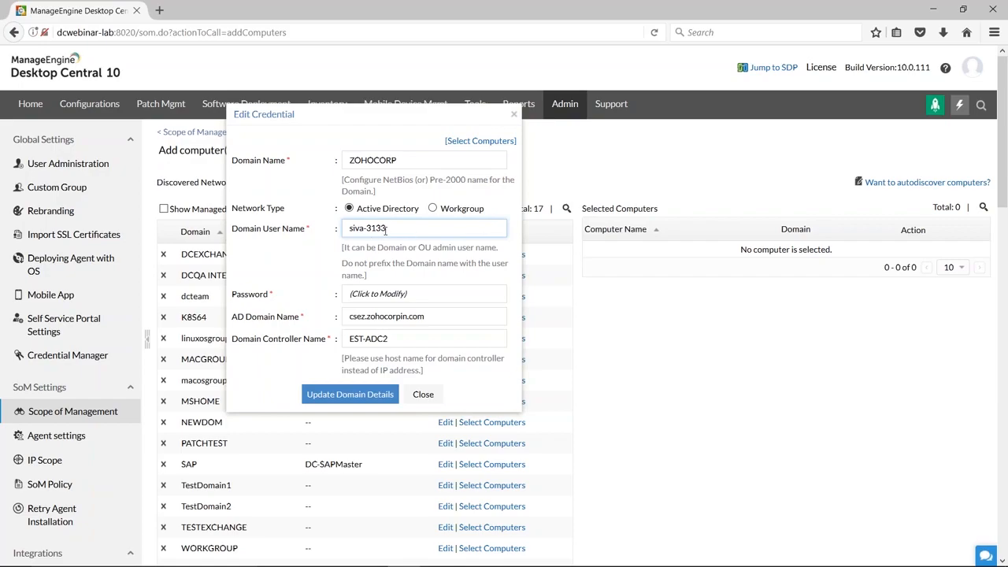
drag(392, 228, 348, 228)
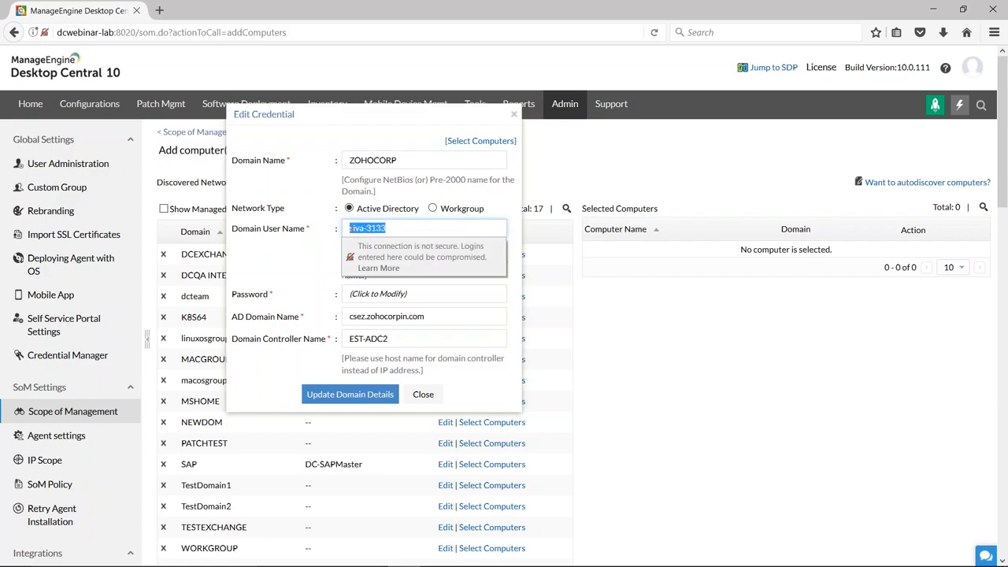
click(451, 229)
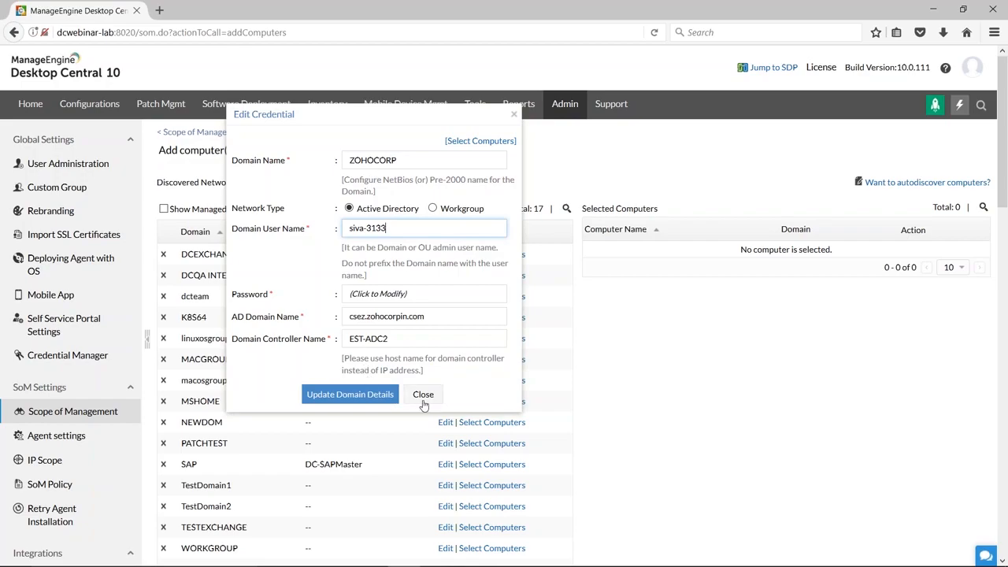
Switch the ZOHOCORP network type to Workgroup, review its domain and admin user name fields, and close without updating.
click(435, 211)
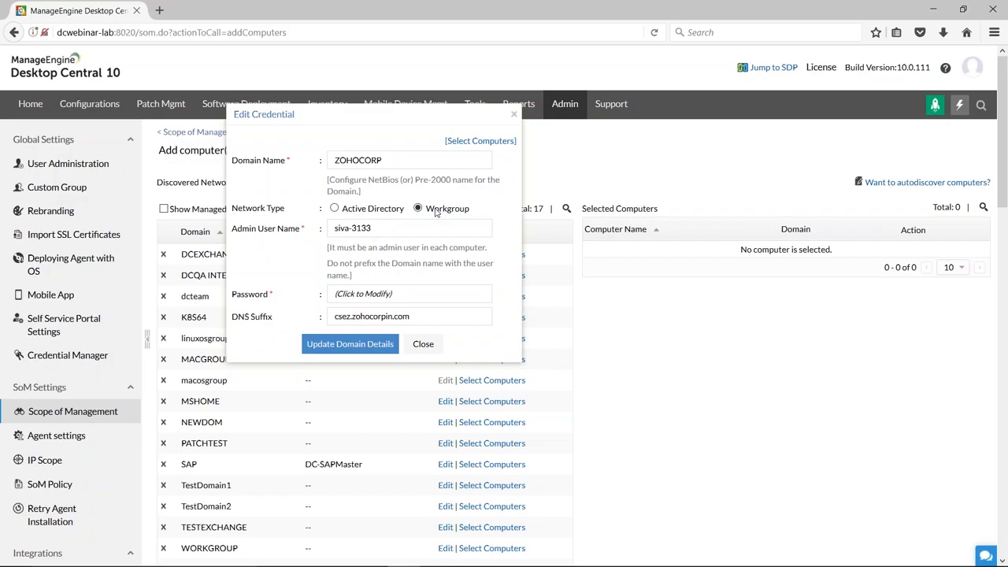
click(388, 157)
double_click(388, 157)
click(393, 234)
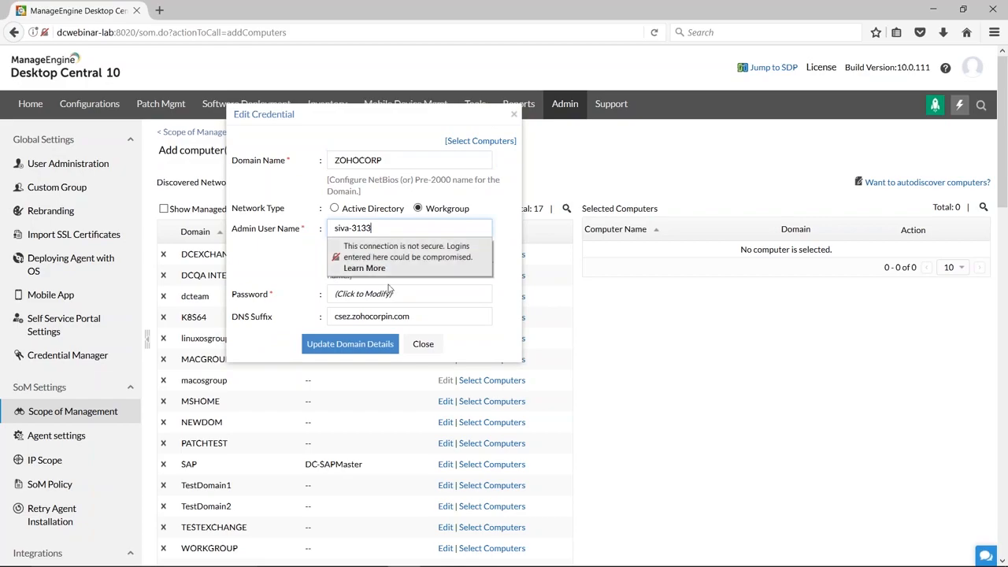
click(508, 258)
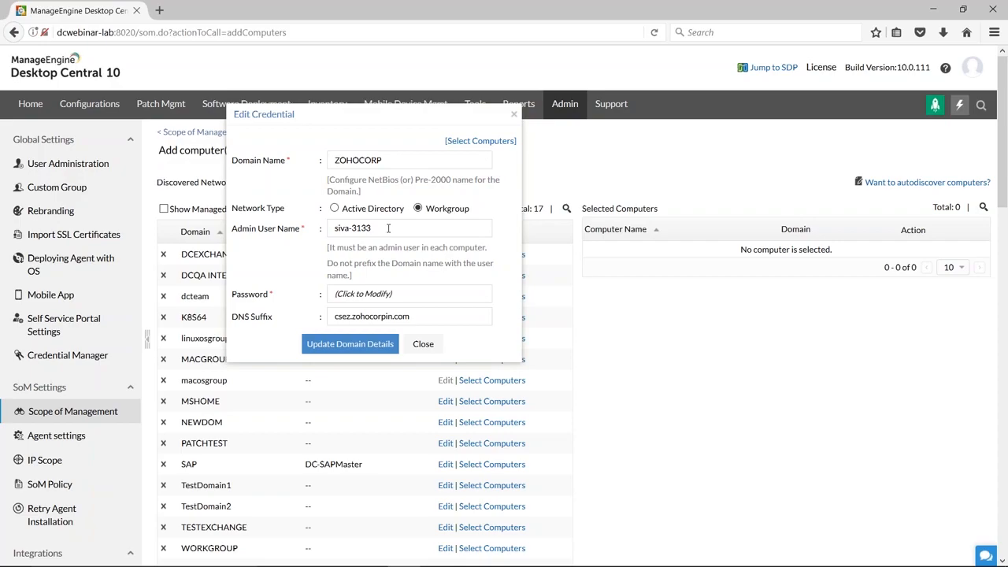
click(422, 344)
Open computer selection for the ZOHOCORP domain and try the Computers organizational unit in the tree, leaving it unselected.
scroll(409, 470, down, 2)
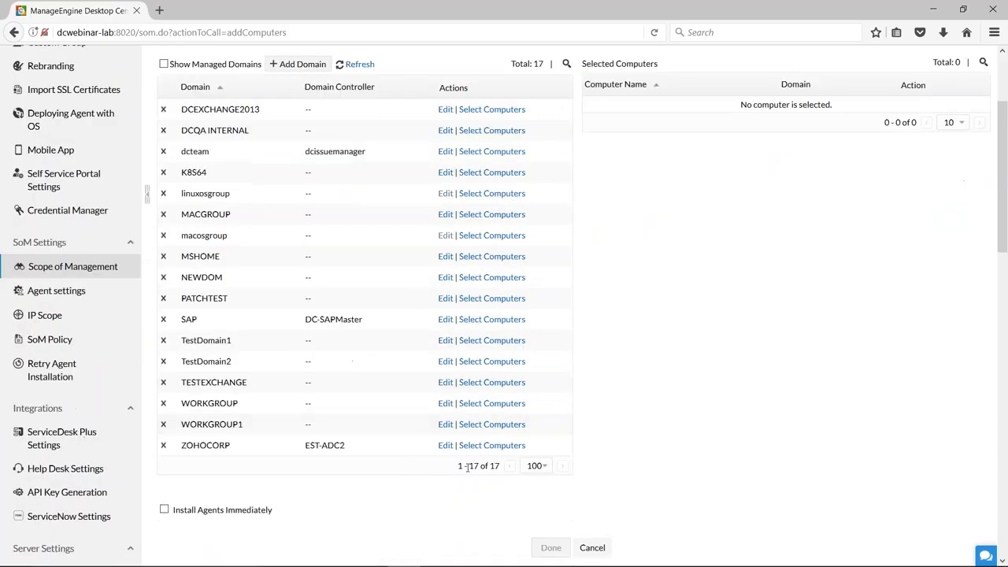
click(469, 447)
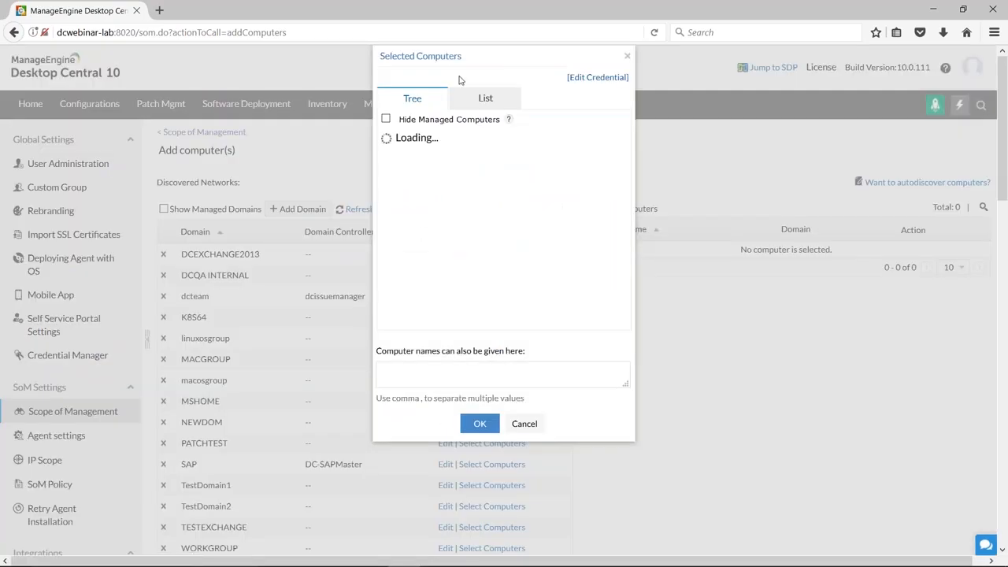
drag(463, 56, 308, 75)
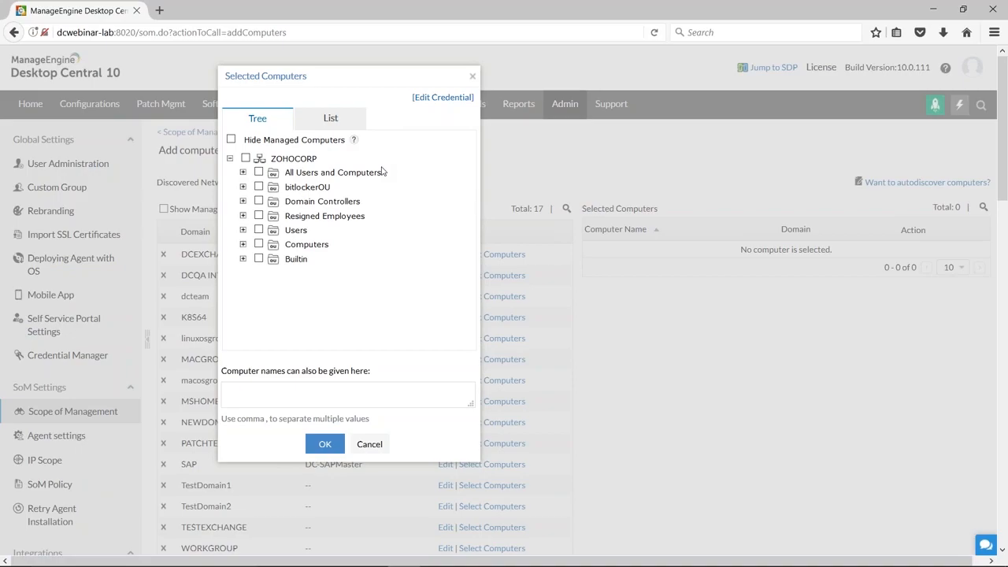
click(257, 246)
From the ZOHOCORP computer list, pick the second and fourth computers under the letter I and confirm the selection.
click(331, 119)
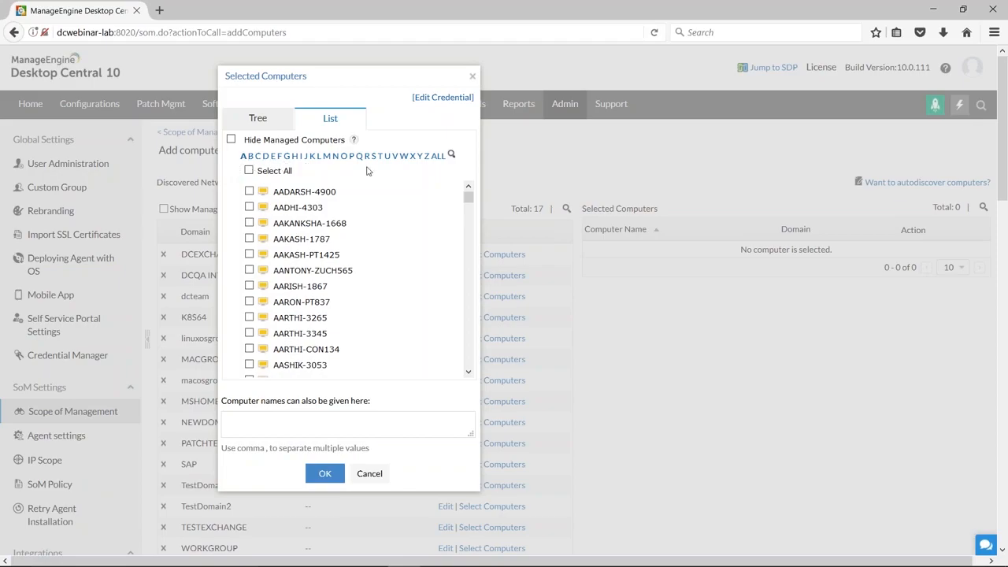
click(302, 161)
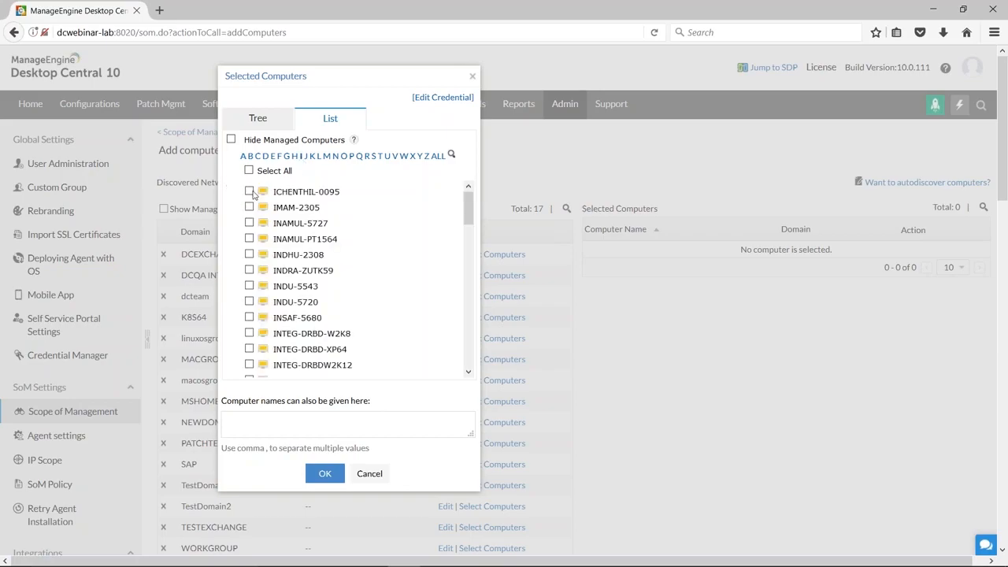
click(249, 207)
click(249, 238)
click(281, 423)
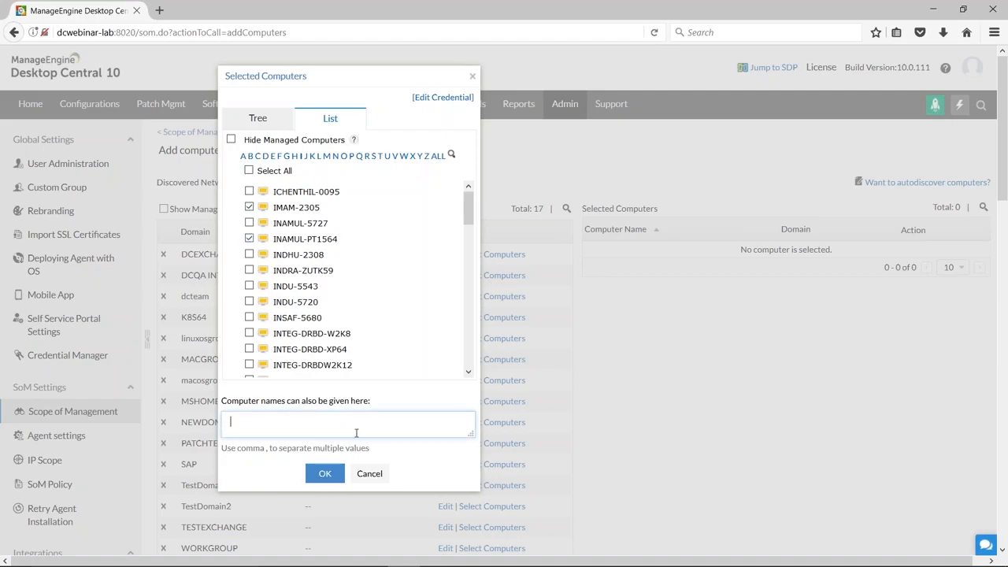
click(324, 474)
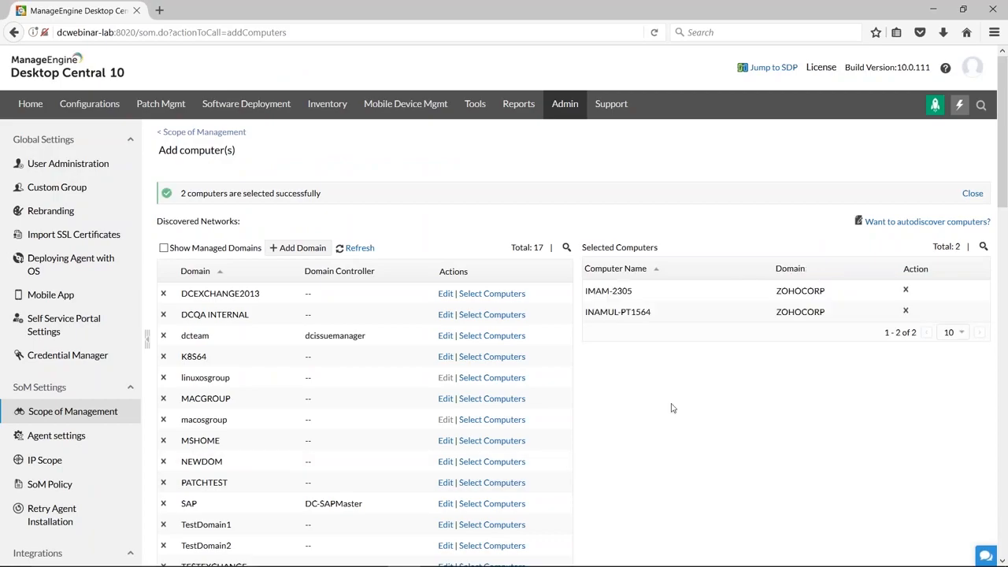
Cancel adding the selected computers without installing agents and return to the managed computers list.
scroll(670, 408, down, 5)
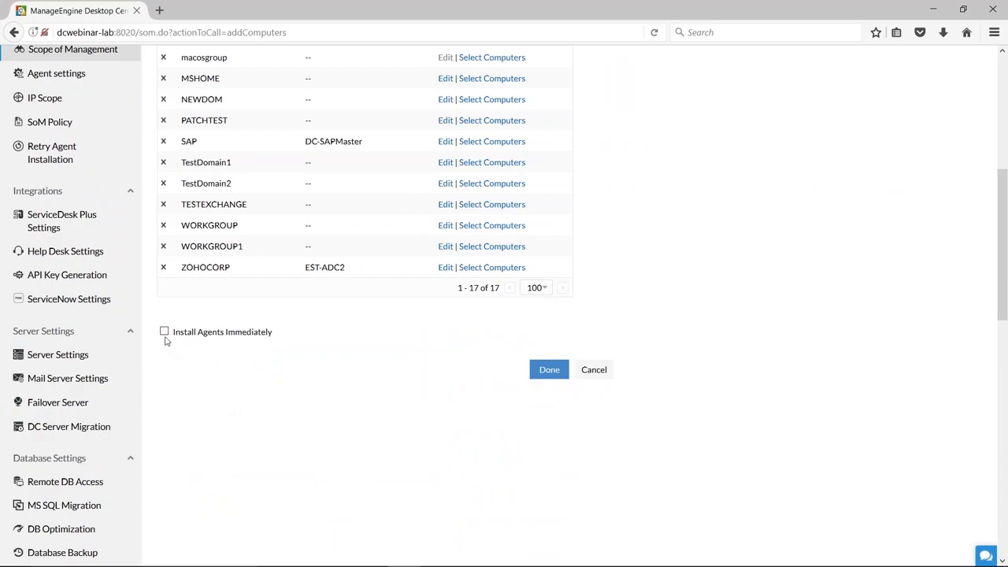
click(592, 373)
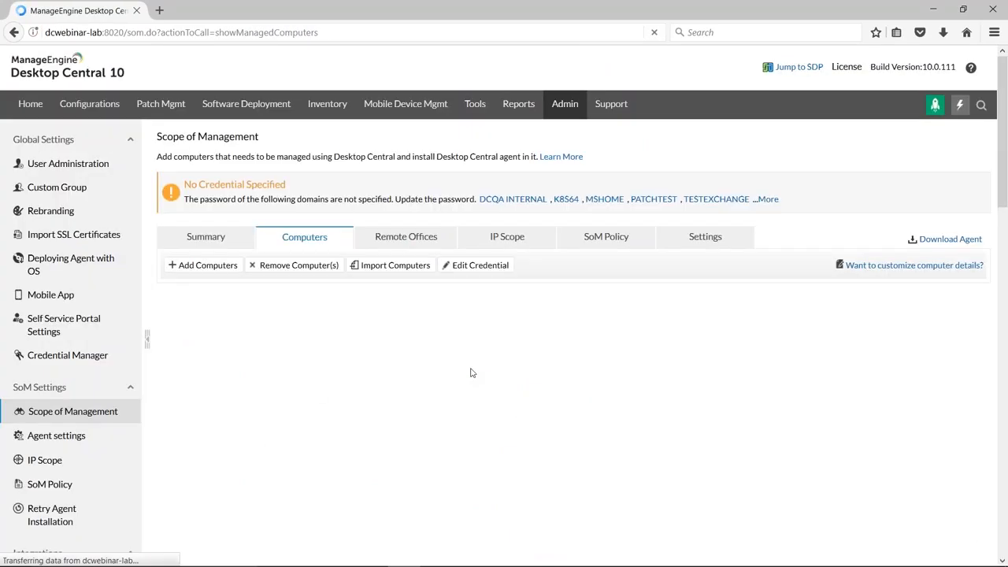
scroll(471, 373, down, 3)
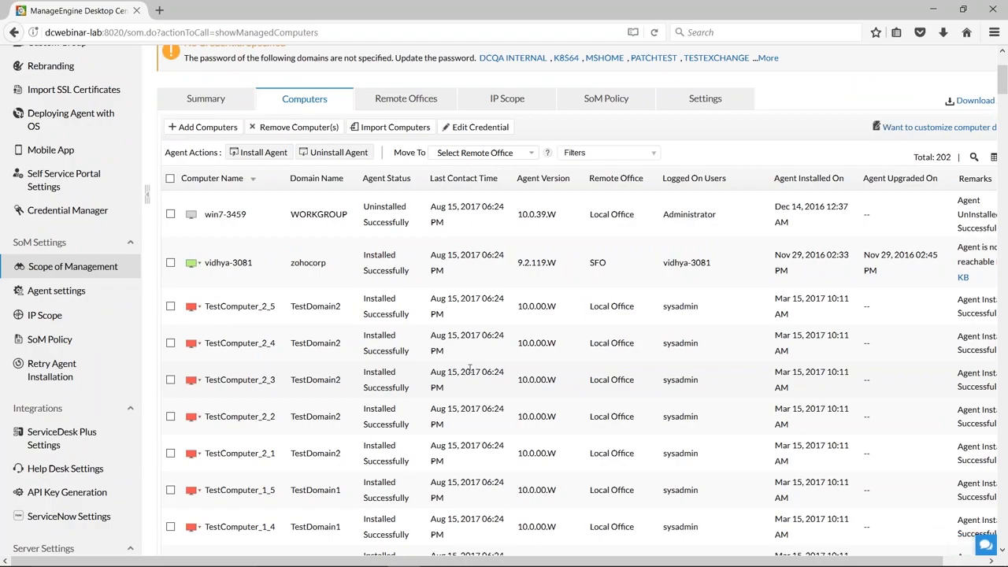
Select all managed computers, then read the knowledge base article linked from the "Agent is not reachable" remark and close it.
click(170, 178)
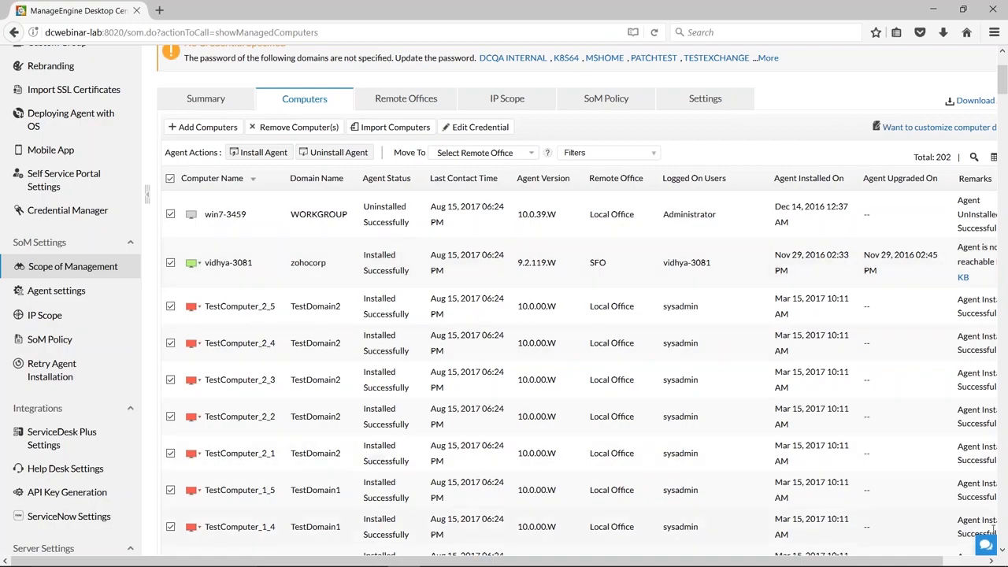
click(965, 562)
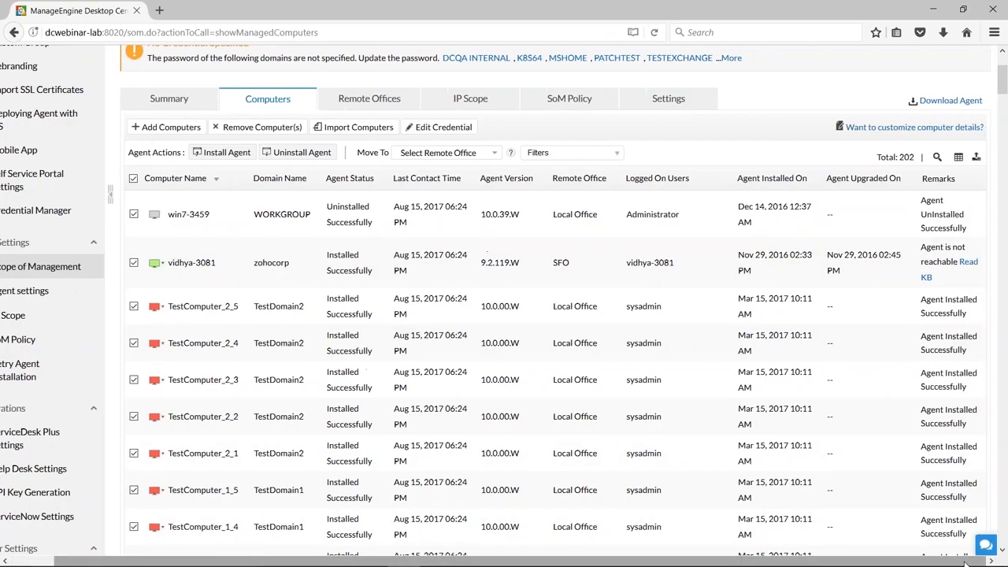
click(968, 262)
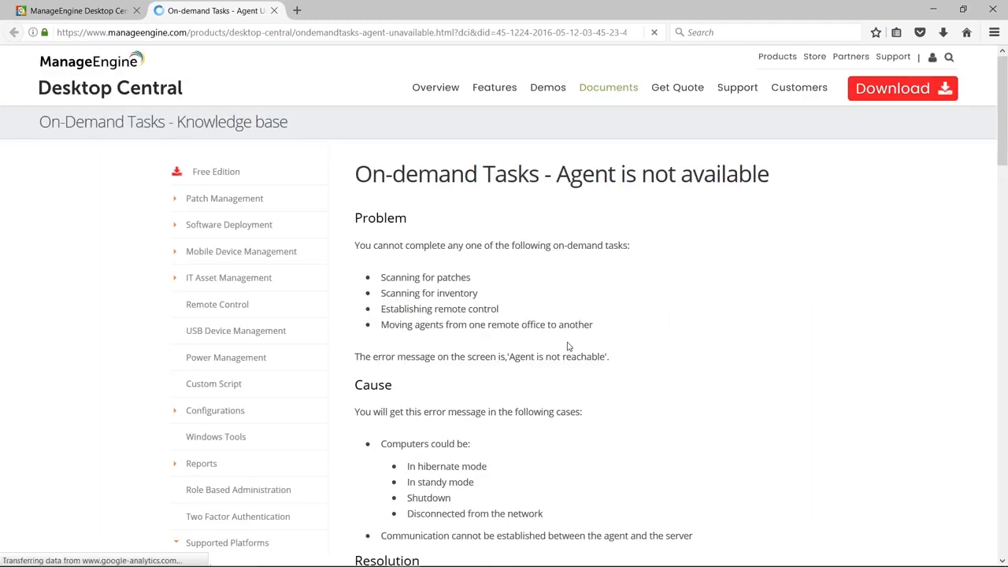
scroll(569, 345, down, 1)
scroll(569, 344, down, 5)
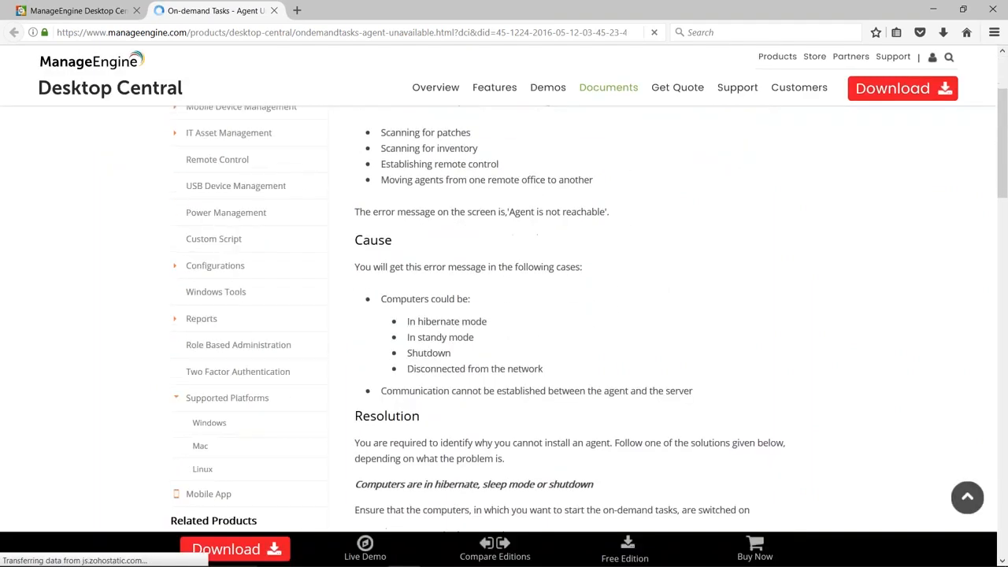
scroll(570, 345, up, 2)
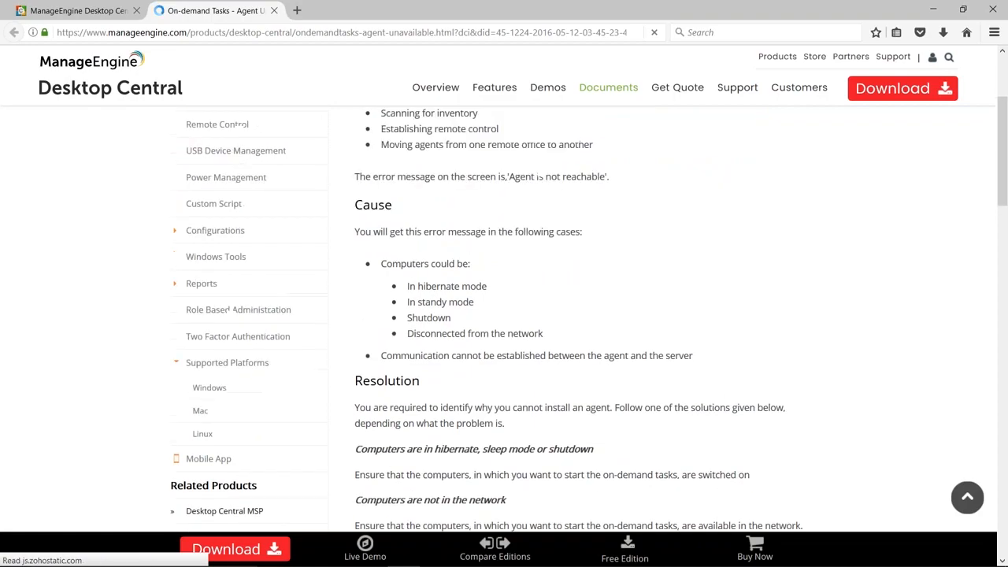
click(275, 12)
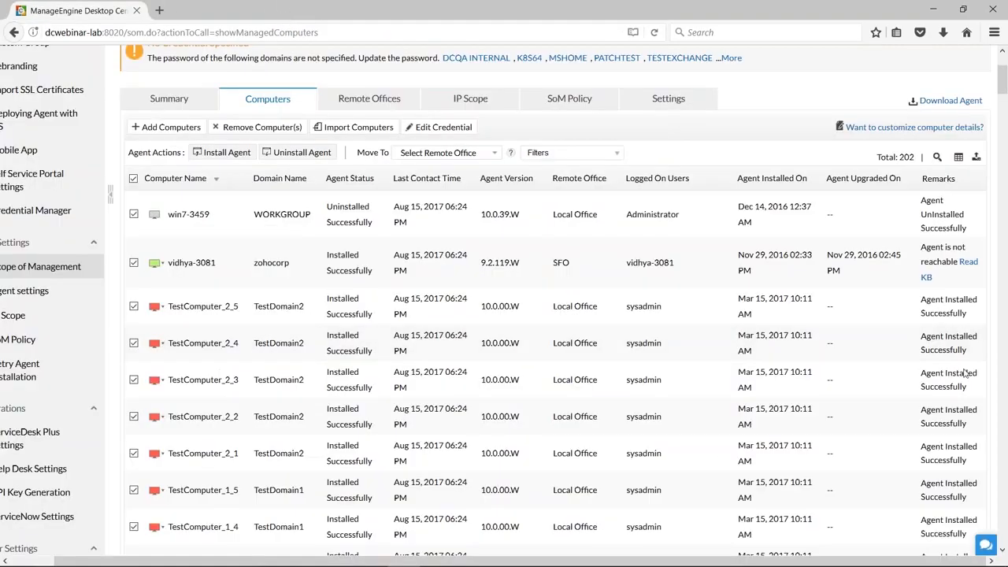
Clear the selection of all managed computers and bring the Download Agent option into view.
drag(732, 562, 657, 560)
click(170, 178)
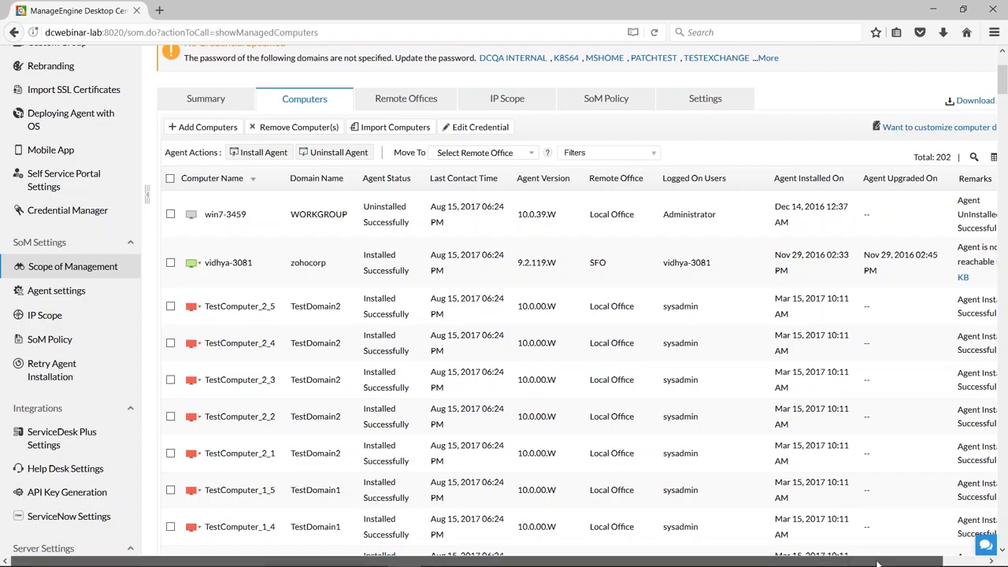
drag(877, 564, 913, 563)
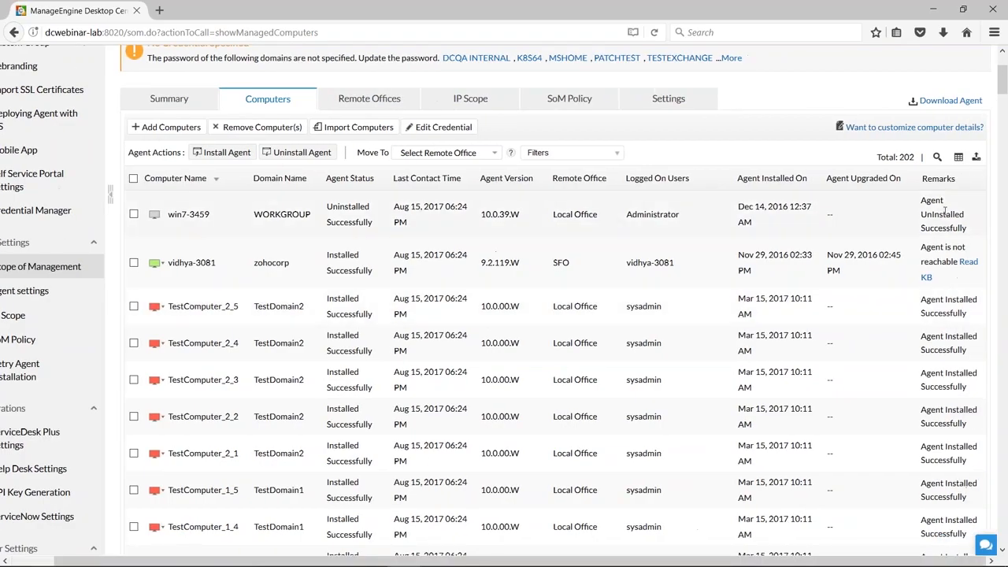
Check the Download Agent list, then find the Quick Links how-to on installing agents and highlight "Windows GPO / Startup script?".
click(948, 101)
scroll(678, 322, down, 5)
scroll(661, 338, down, 15)
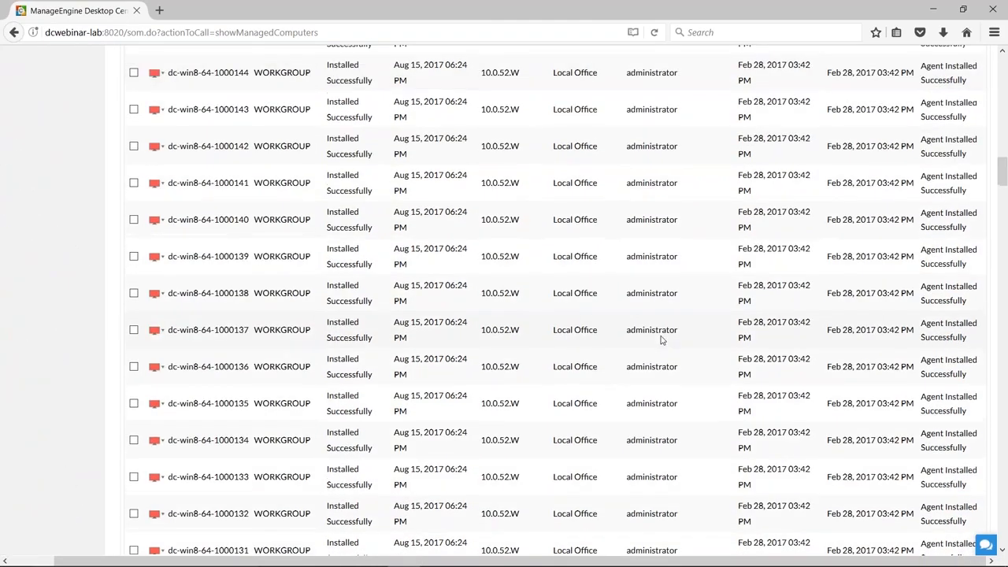
scroll(662, 339, down, 4)
scroll(1005, 209, down, 1)
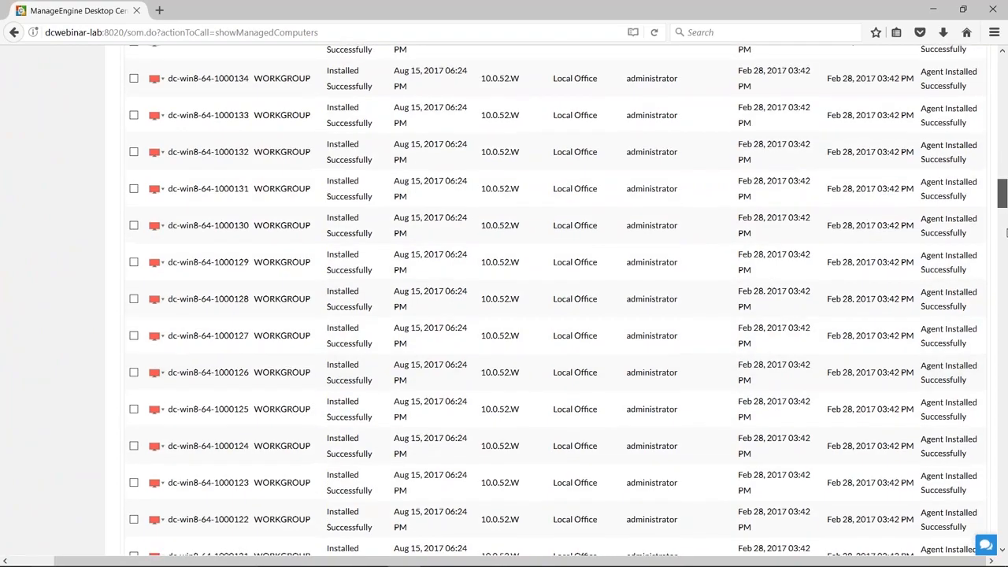
drag(1005, 232, 1006, 536)
drag(450, 439, 325, 440)
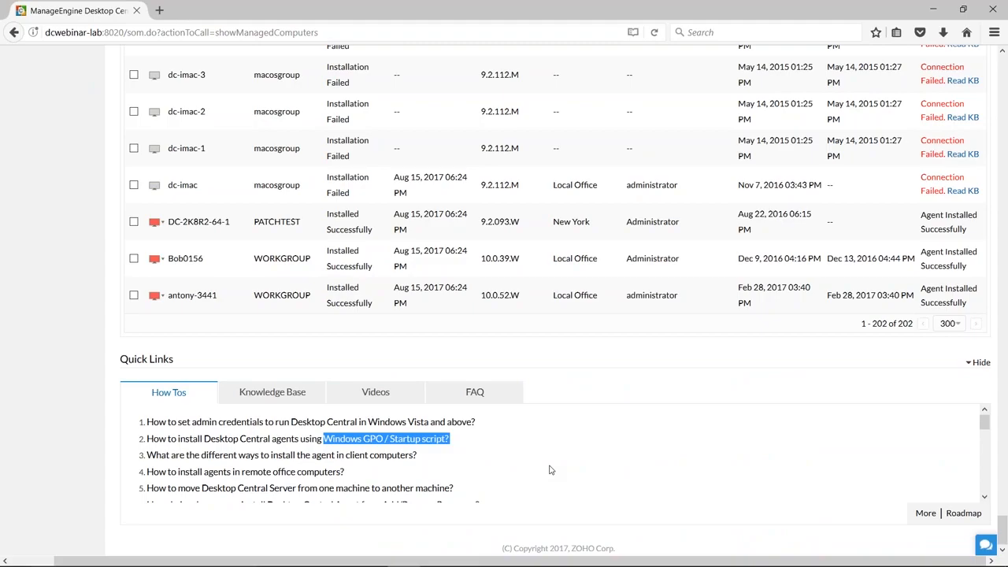
Start adding a new remote office from the Remote Offices list and name it SFO.
drag(1005, 520, 1003, 51)
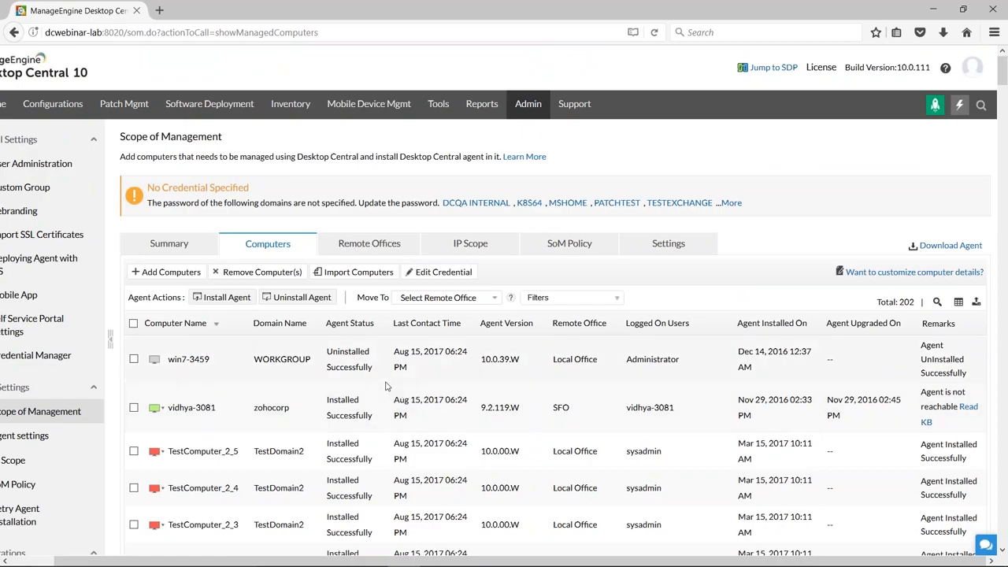
click(368, 245)
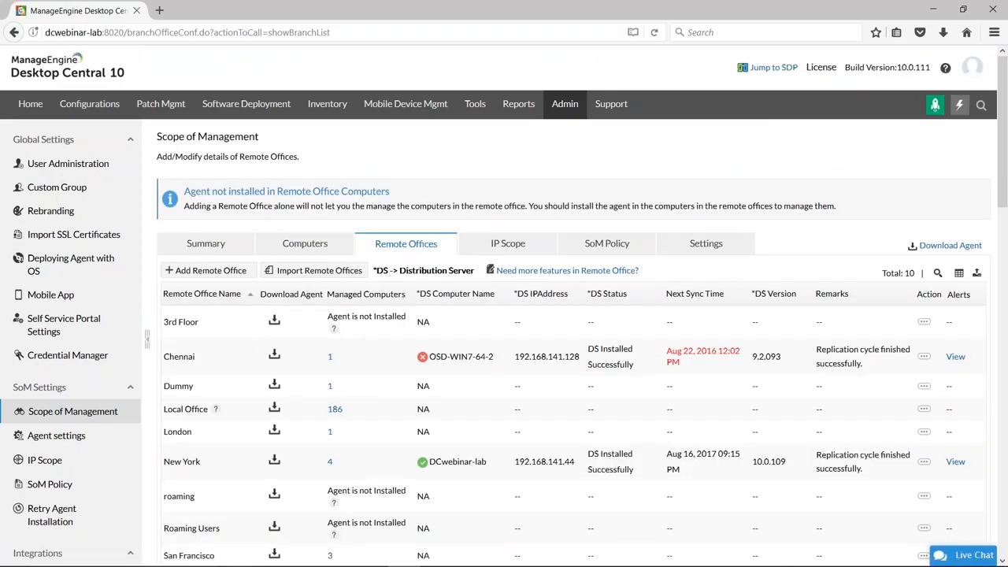
click(204, 272)
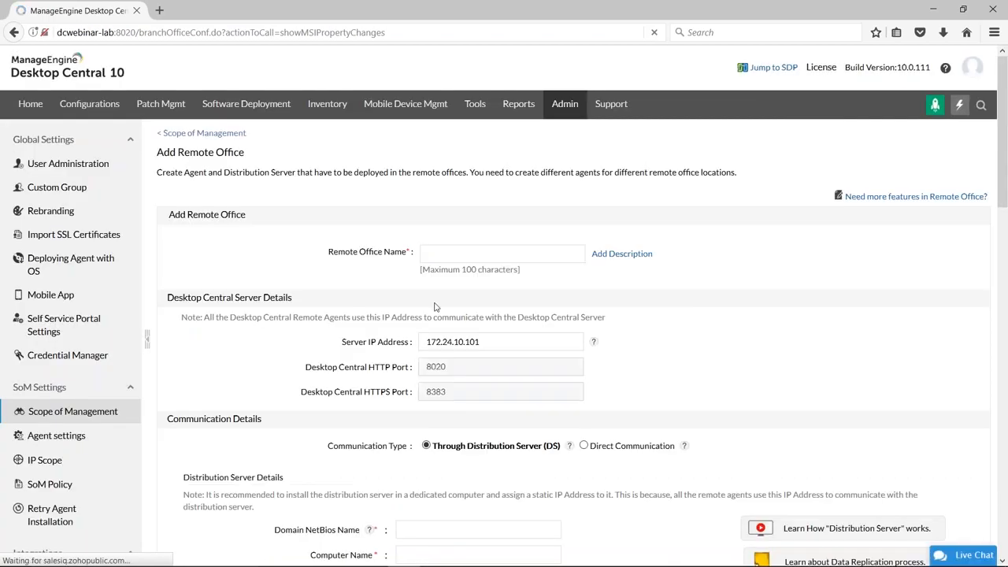
click(468, 255)
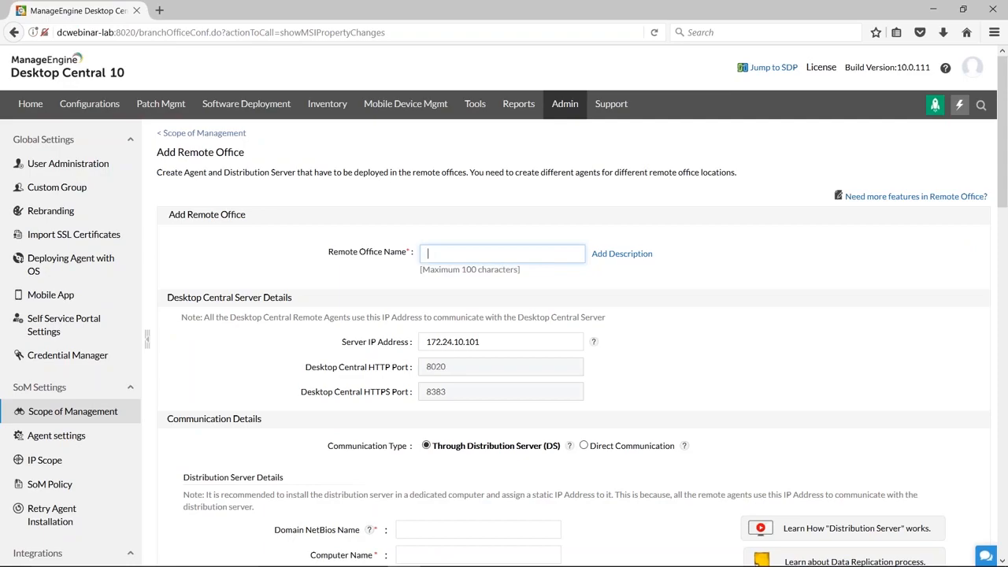
text(SFO)
Highlight the server IP address, then read the help on the Distribution Server communication type, highlighting "greater than 10", and close it.
scroll(708, 354, down, 2)
click(485, 197)
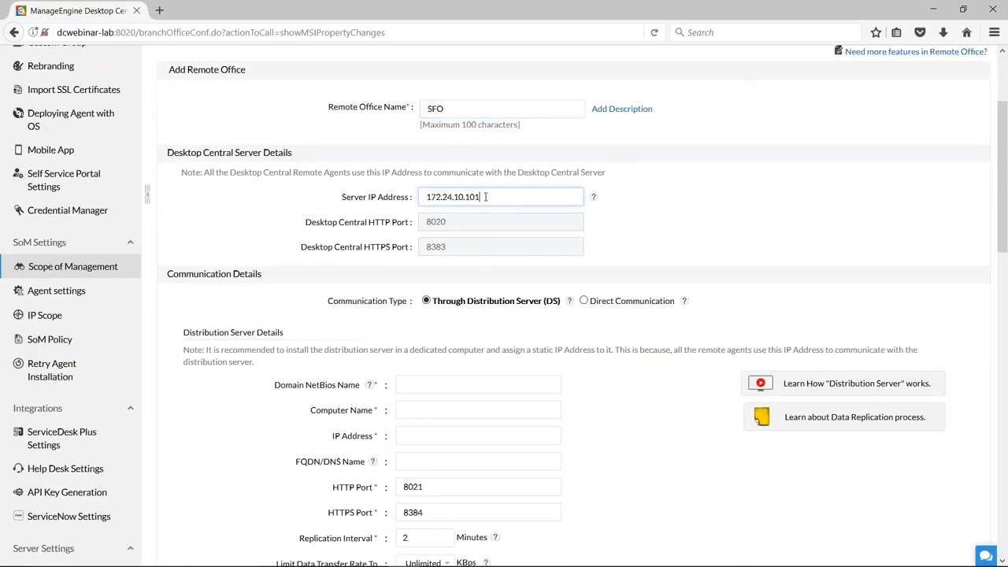
triple_click(485, 197)
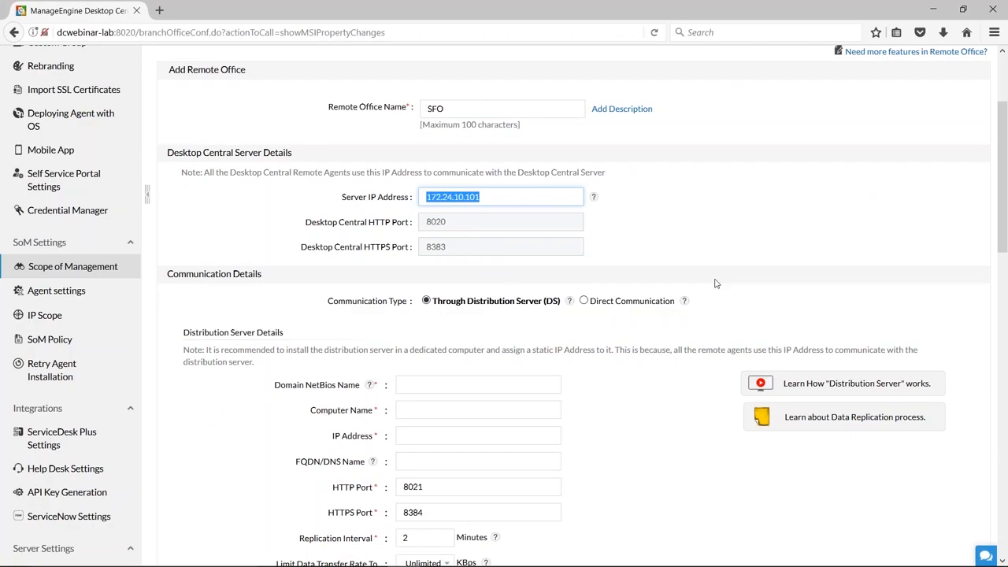
scroll(715, 282, down, 1)
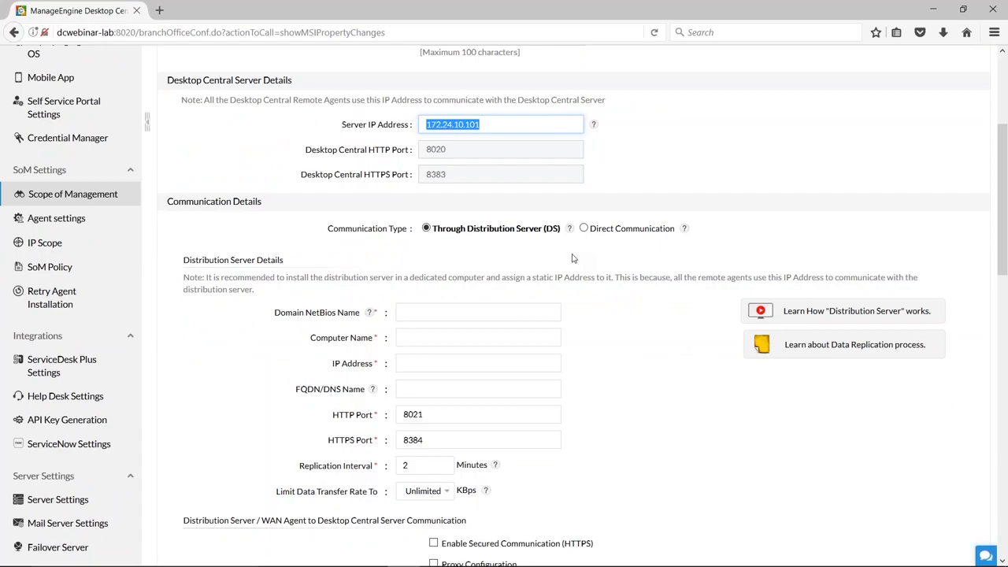
click(569, 229)
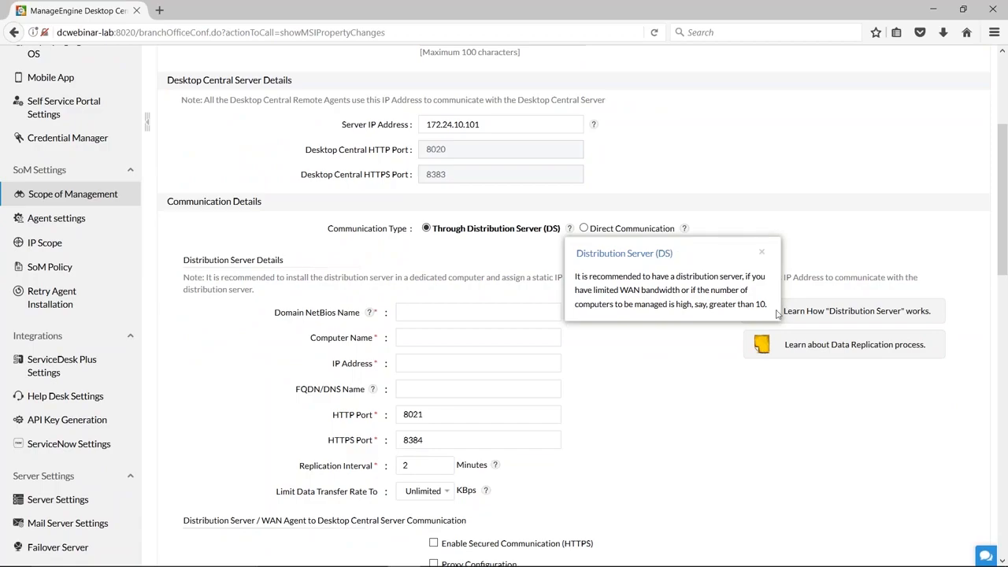
drag(768, 305, 711, 308)
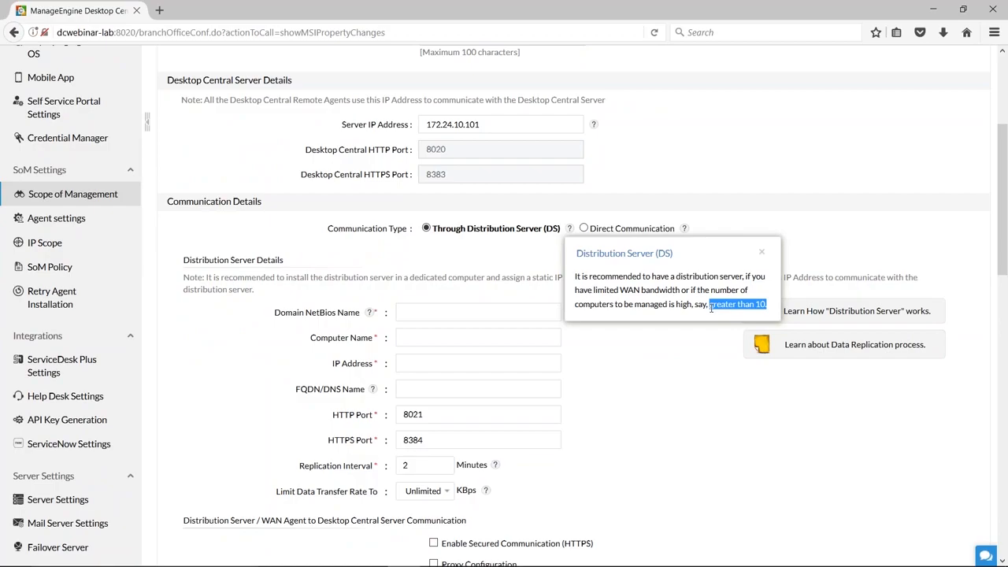
click(763, 255)
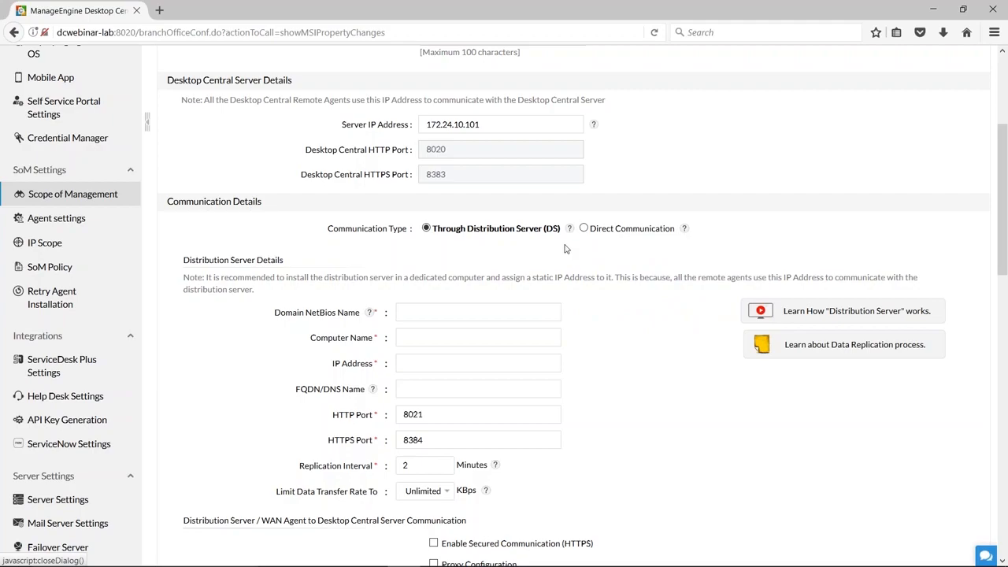
Switch to Direct Communication, read and close its help note, and return the communication type to Through Distribution Server (DS).
click(583, 228)
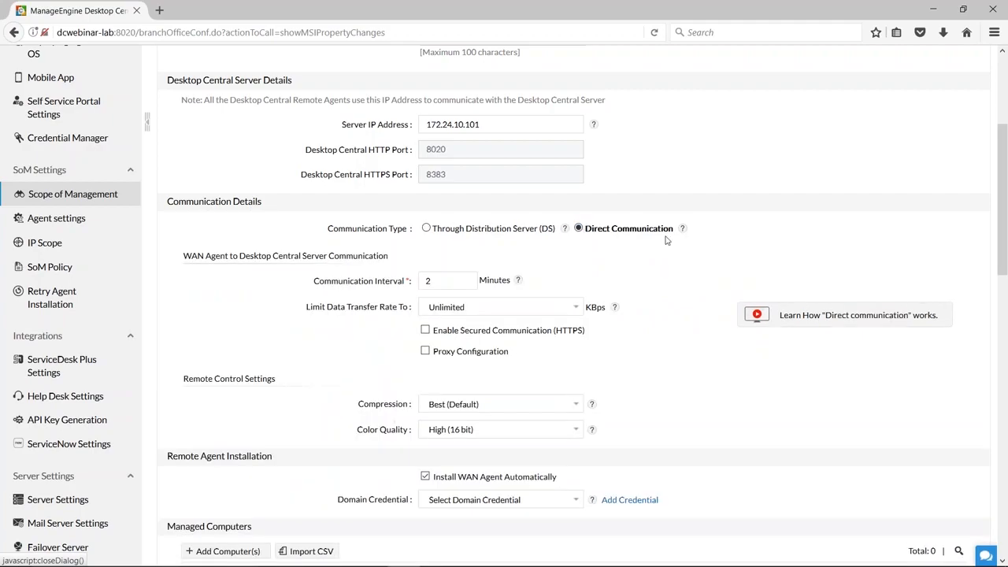
click(682, 229)
double_click(874, 304)
click(875, 253)
click(426, 228)
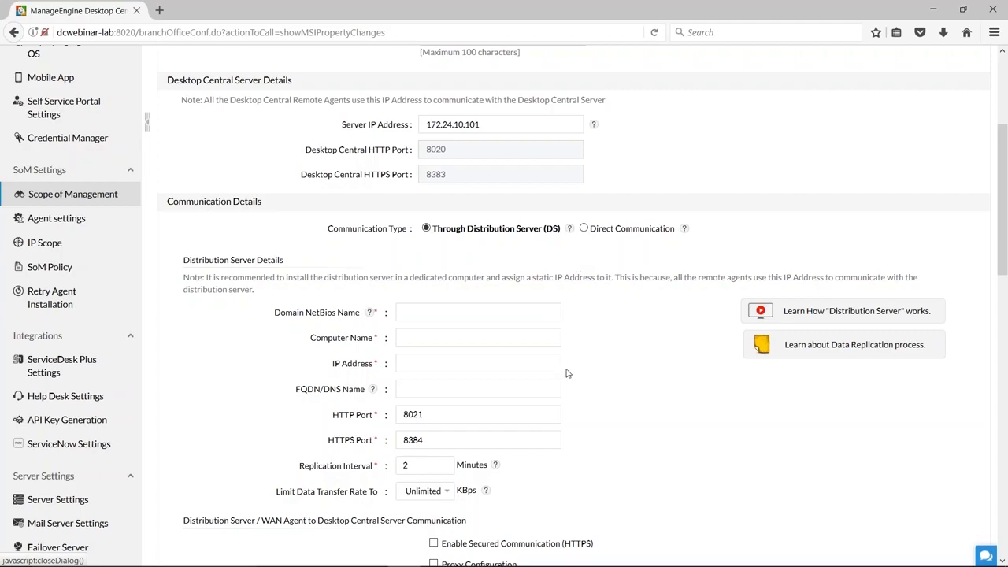
Show the Direct Communication settings again, highlight the remote office name, and restore Through Distribution Server (DS).
scroll(567, 372, up, 2)
click(583, 301)
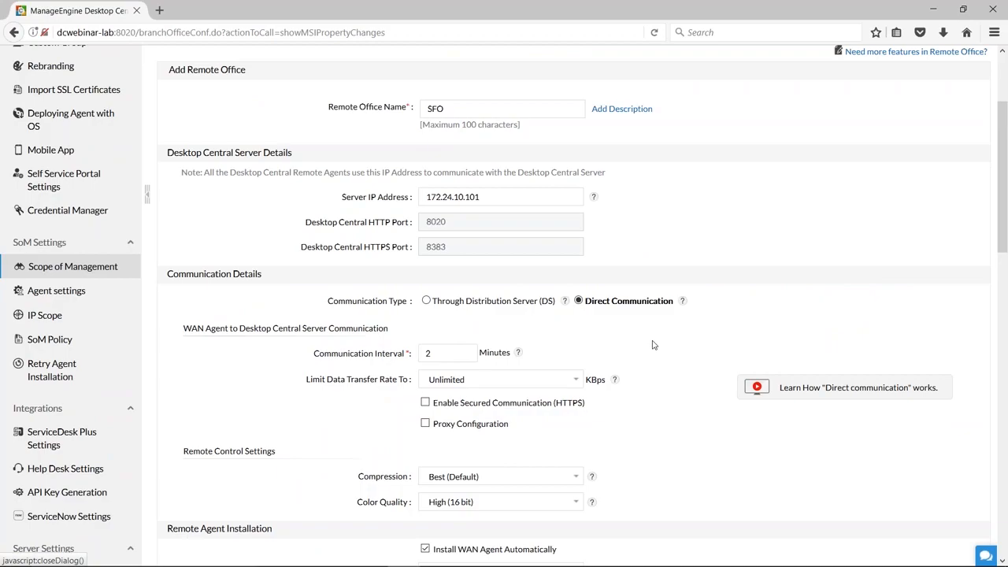
double_click(424, 108)
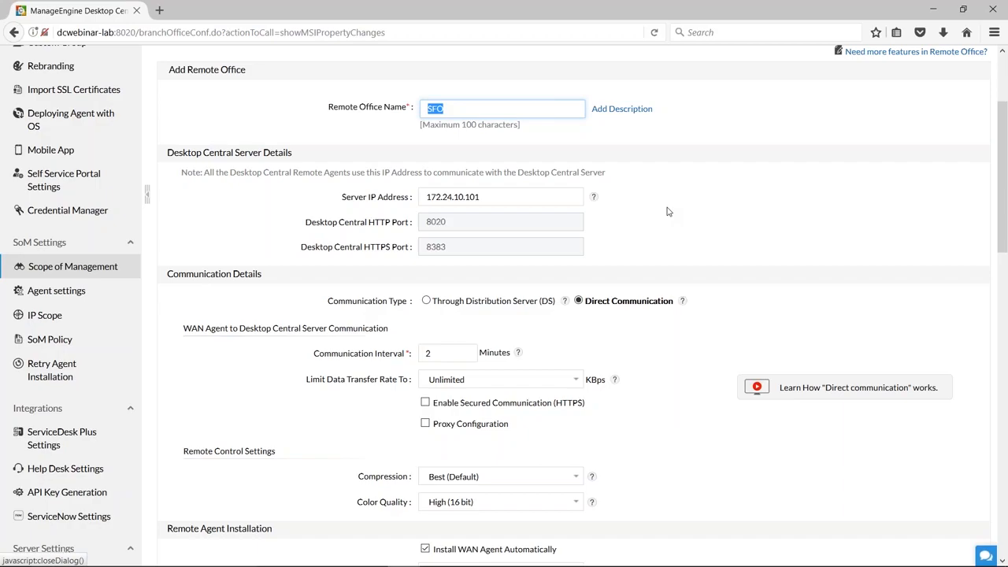
click(426, 301)
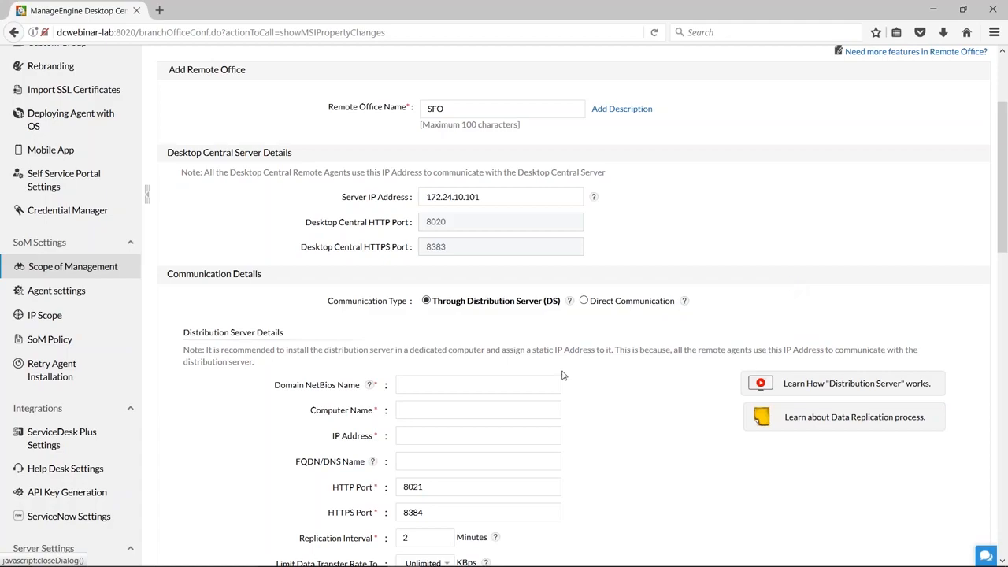
Go through the distribution server's Domain NetBios Name, Computer Name, IP Address and FQDN/DNS Name fields without filling them in.
scroll(526, 385, down, 1)
click(413, 313)
click(412, 341)
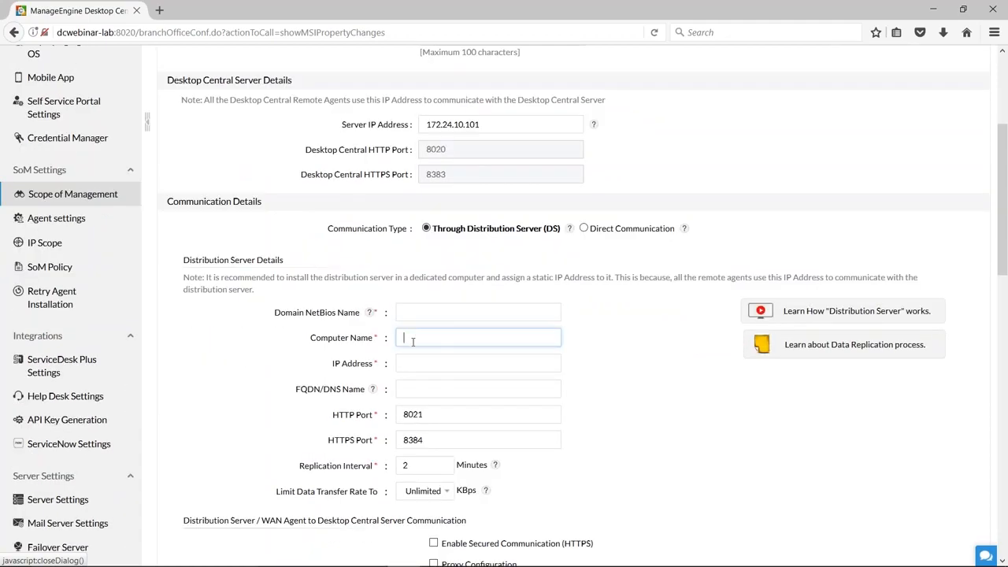
click(414, 363)
click(422, 388)
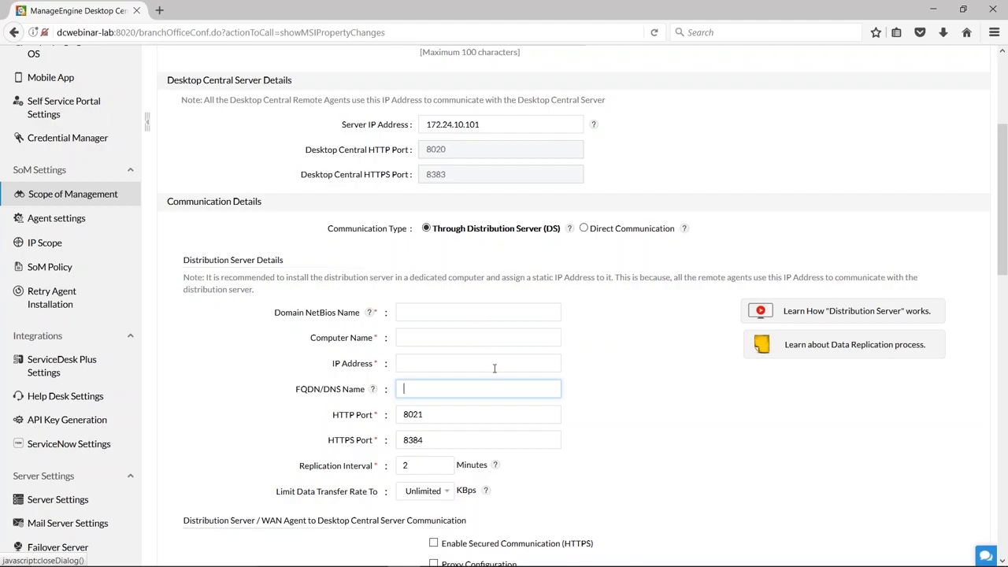
Review the distribution server's HTTP port, HTTPS port and replication interval without changing them.
scroll(493, 385, down, 1)
scroll(493, 386, down, 2)
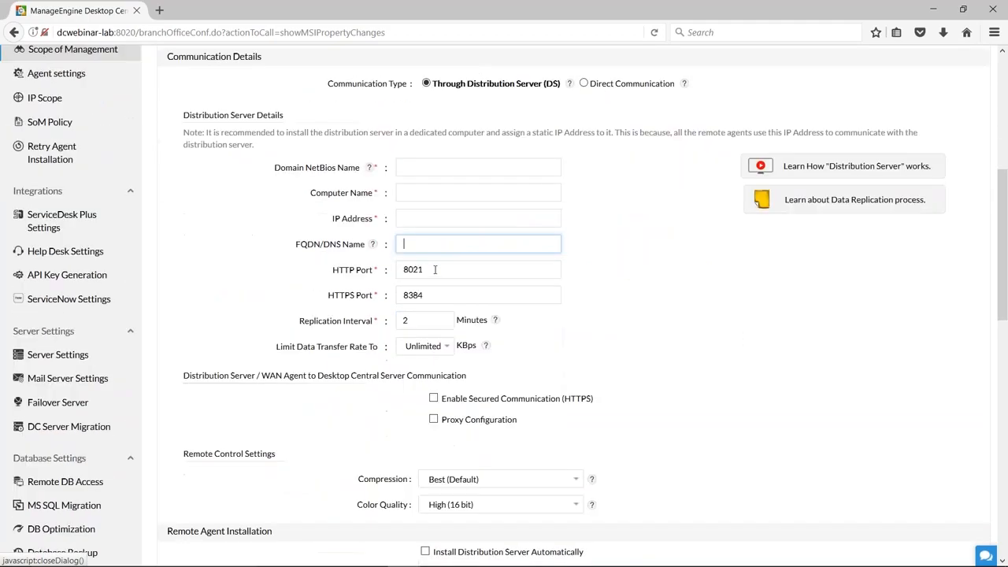
click(439, 272)
double_click(439, 272)
click(428, 295)
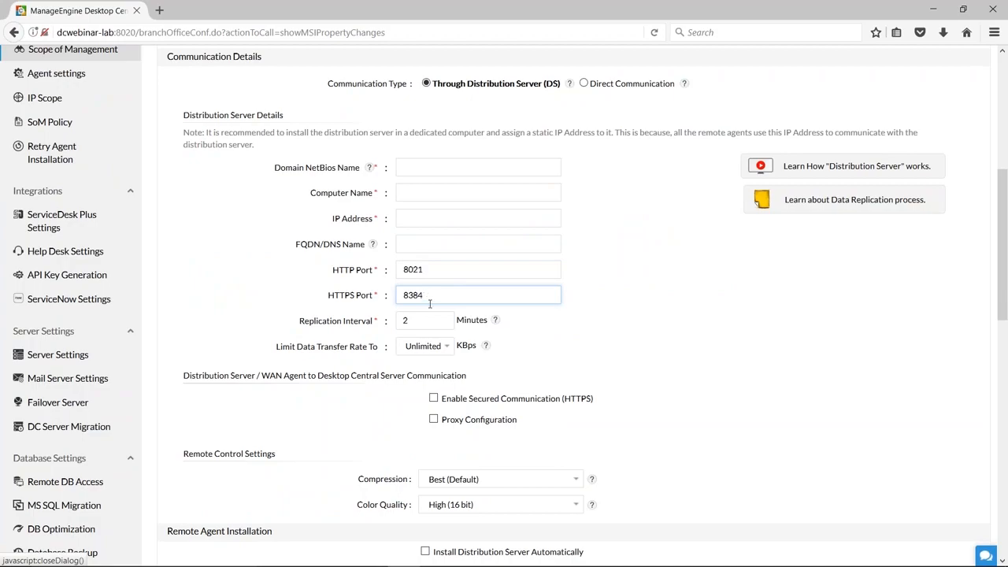
double_click(427, 320)
click(440, 320)
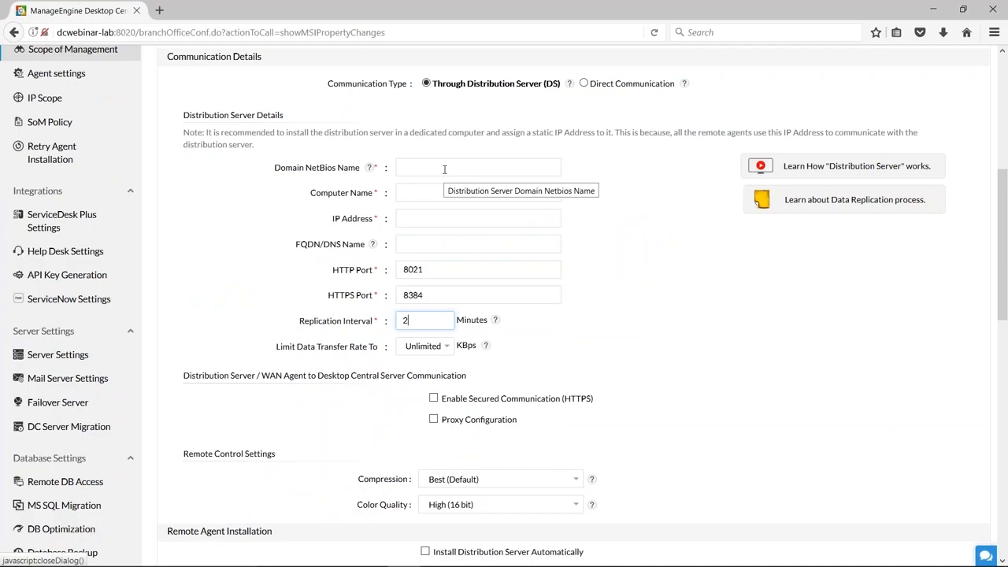
View the available data transfer rate limits for the distribution server and dismiss them without choosing one.
scroll(729, 445, down, 2)
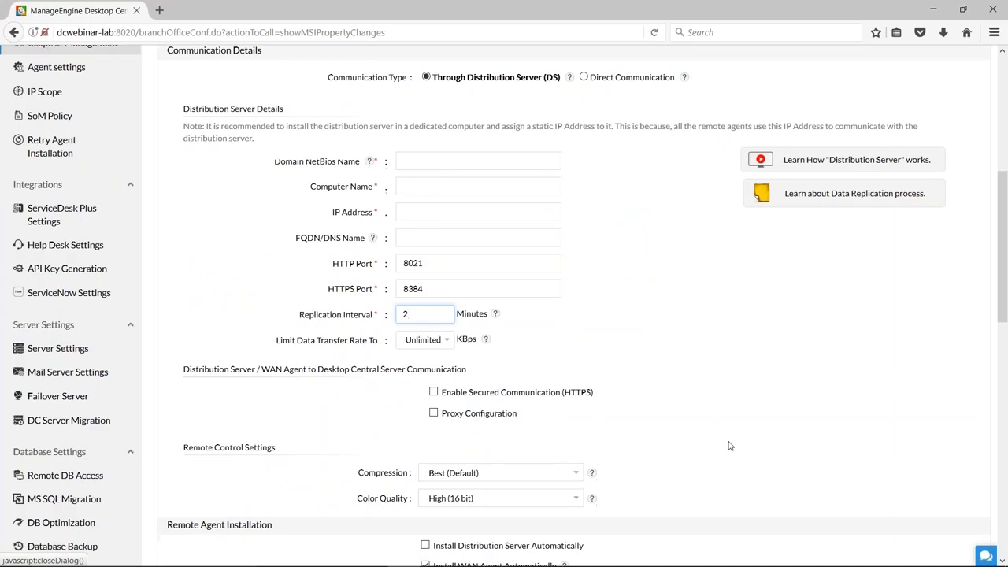
click(445, 276)
click(448, 276)
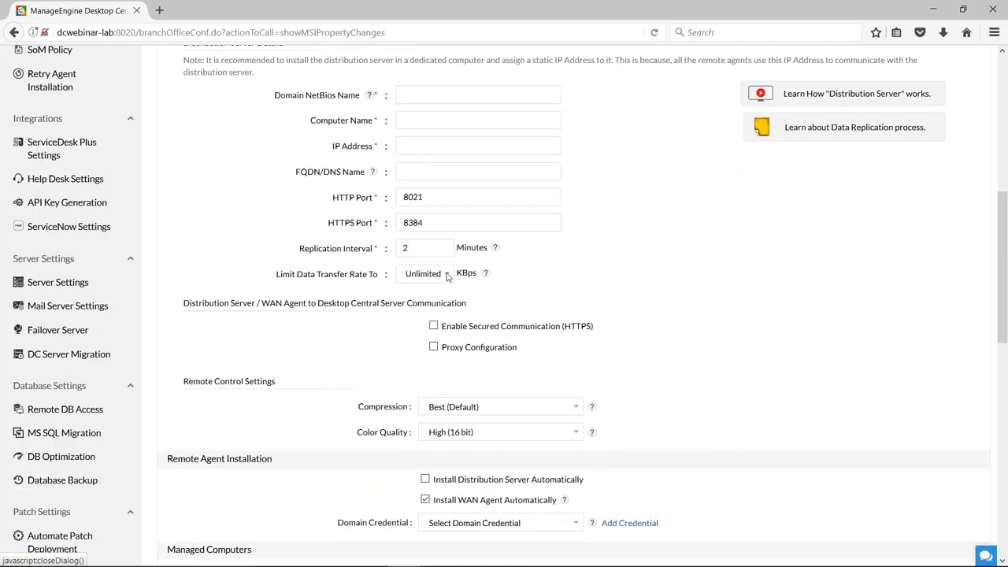
click(448, 276)
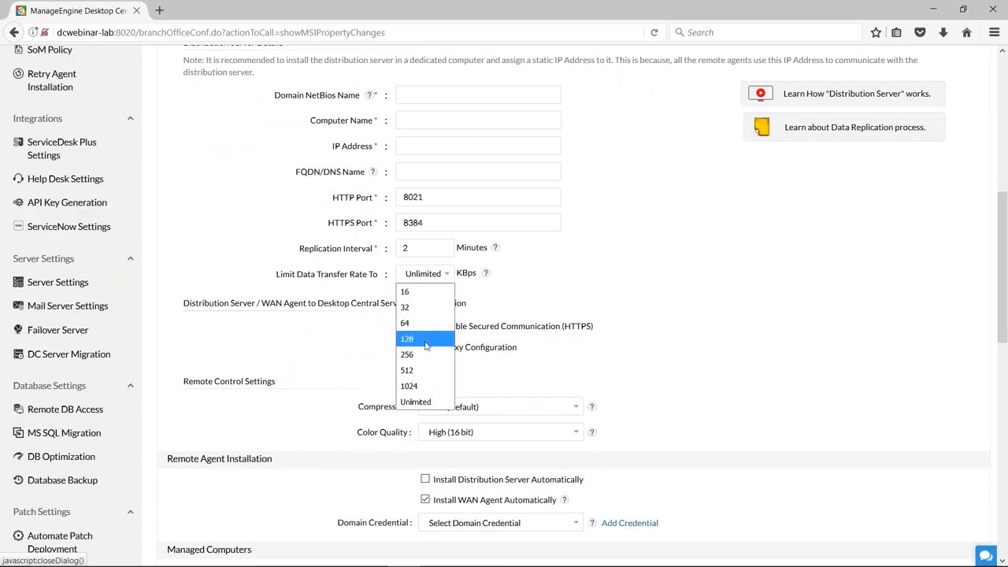
click(628, 292)
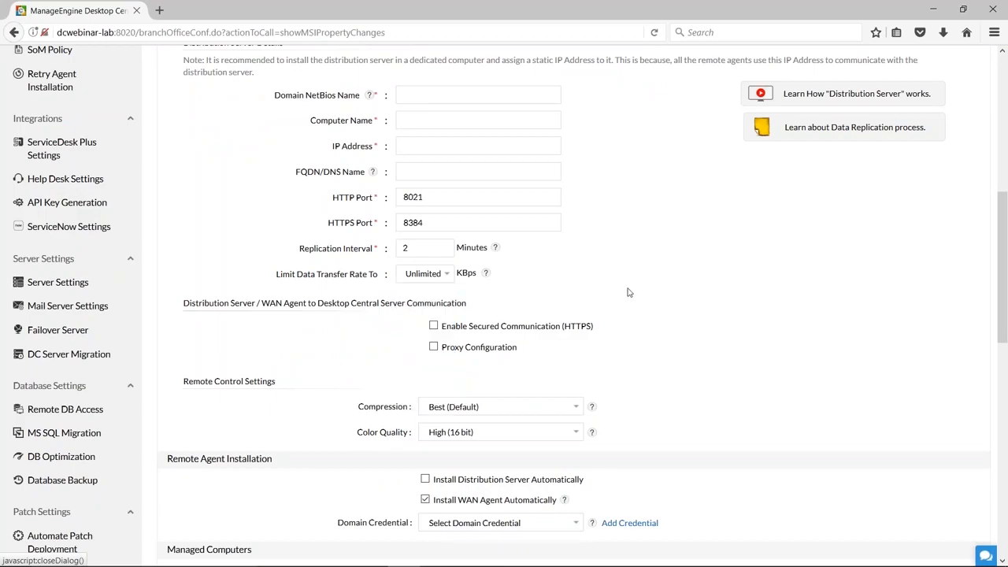
Enable secured communication (HTTPS) and proxy configuration to show their settings, then disable both options.
scroll(796, 288, down, 2)
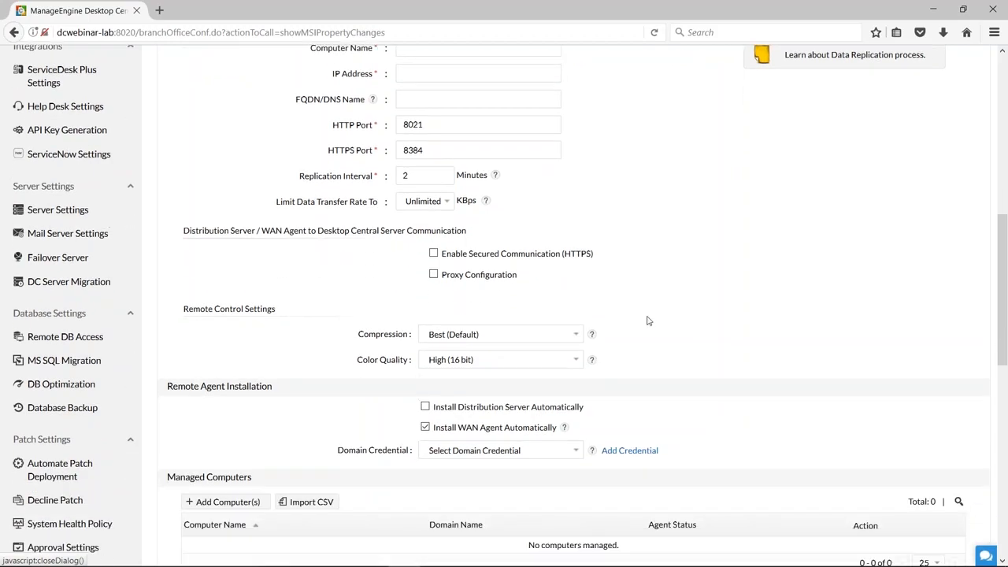
click(433, 254)
click(433, 275)
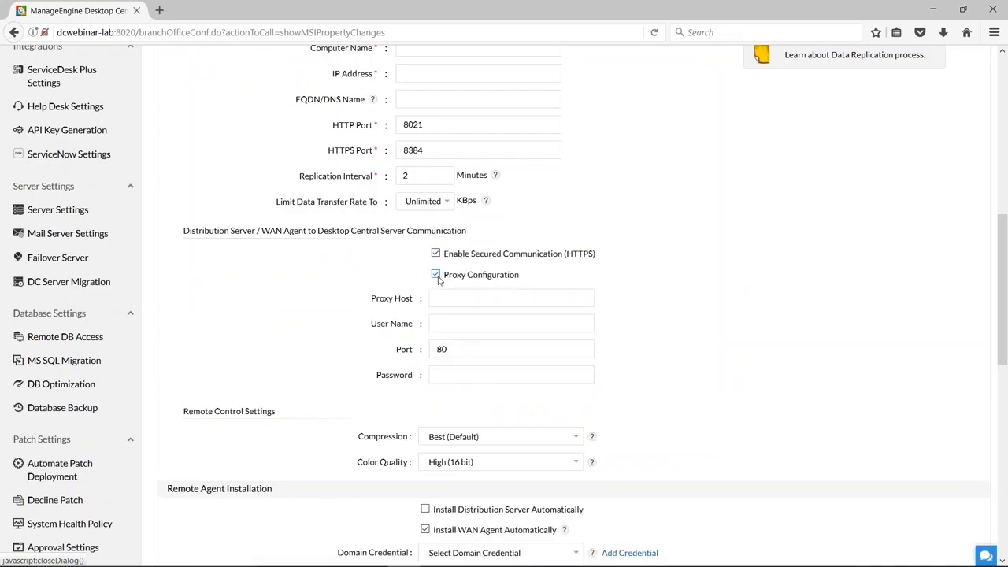
click(435, 275)
click(433, 254)
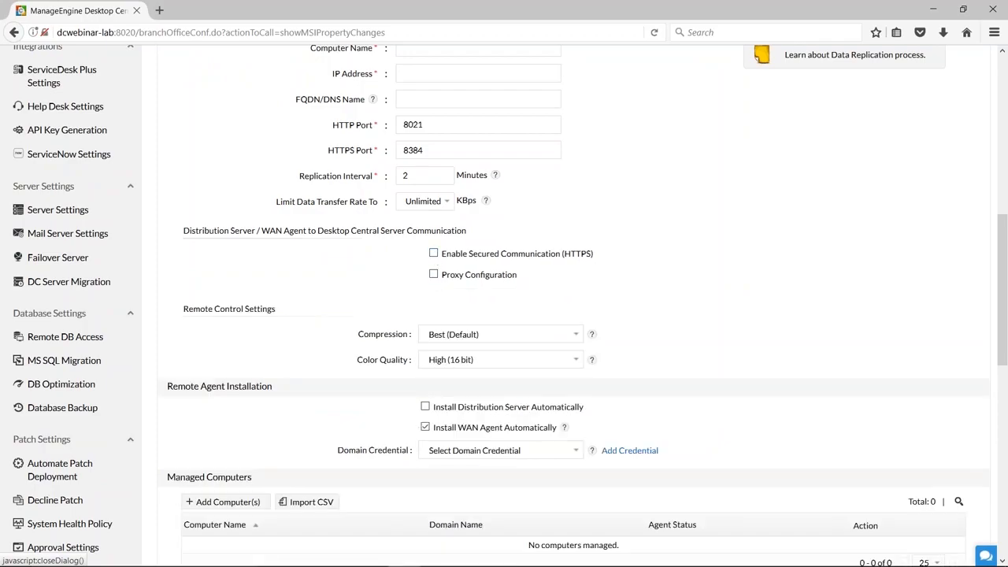
View the compression choices for remote control, then read the Compression Settings help and close it.
scroll(737, 352, down, 1)
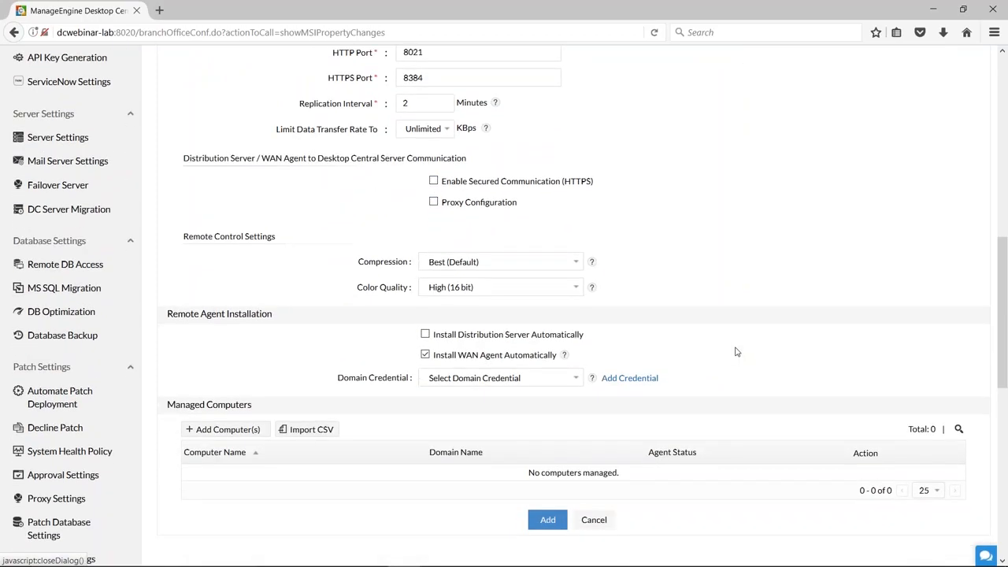
click(576, 263)
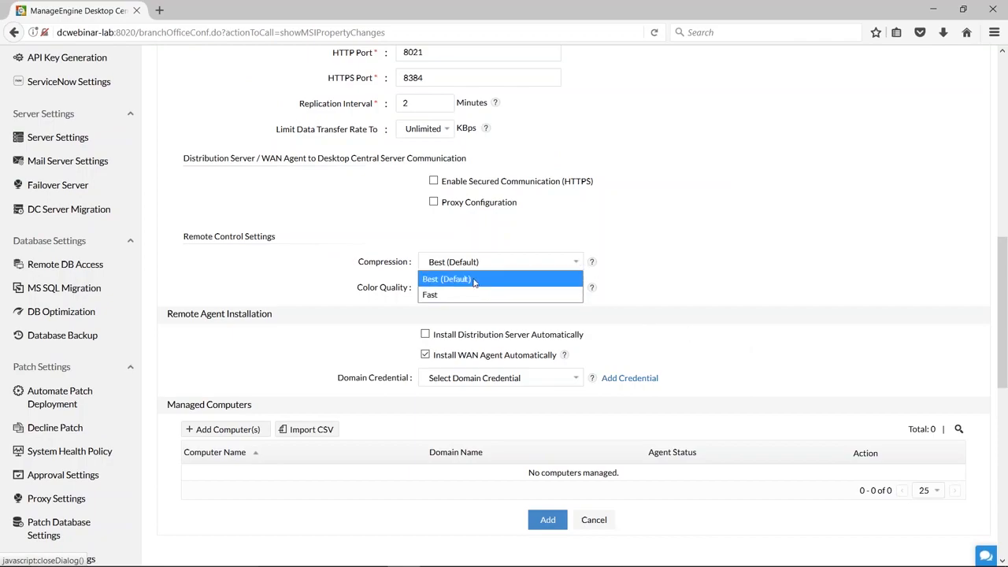
click(593, 263)
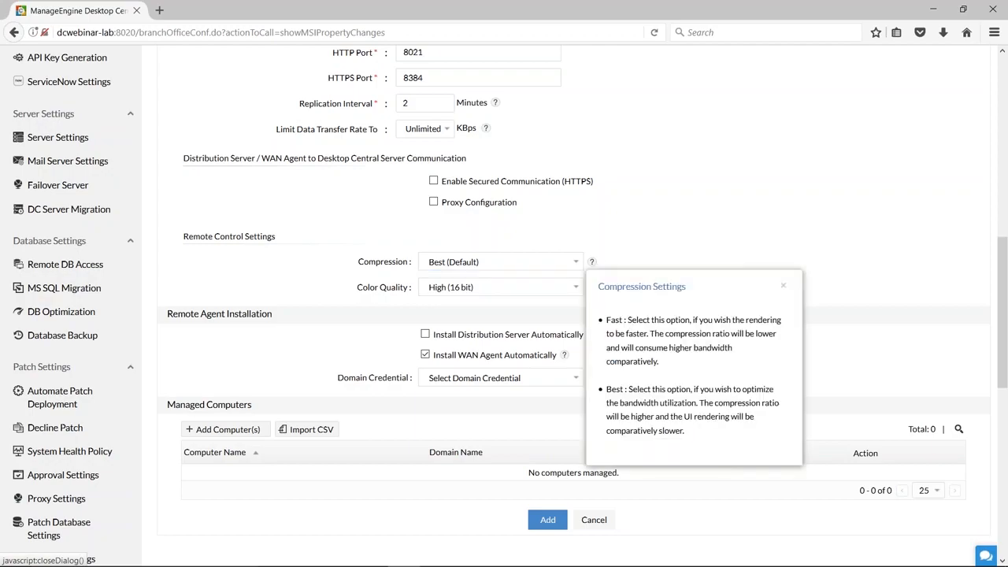
click(783, 286)
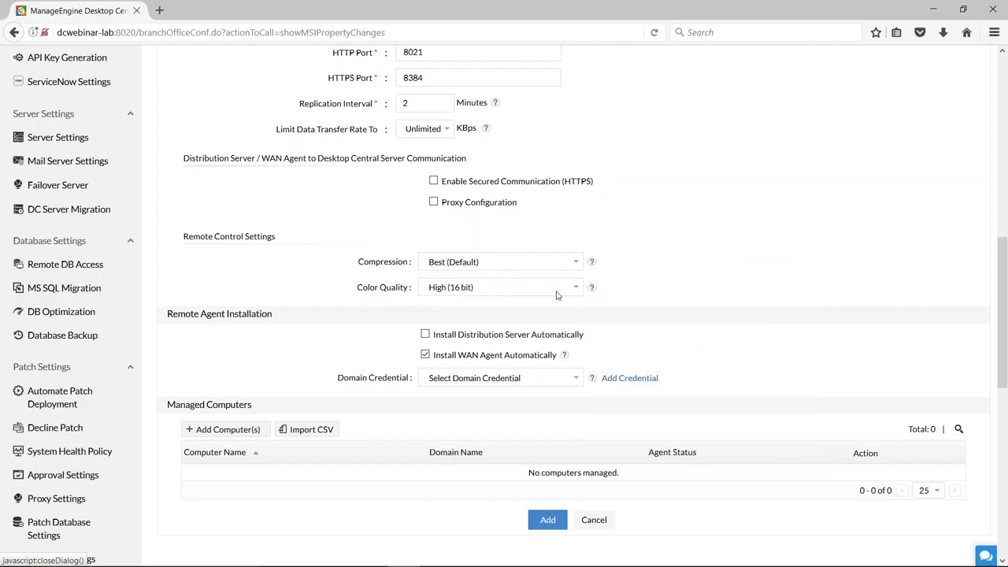
Set the remote control color quality to Medium (8 bit) for the new remote office.
click(556, 293)
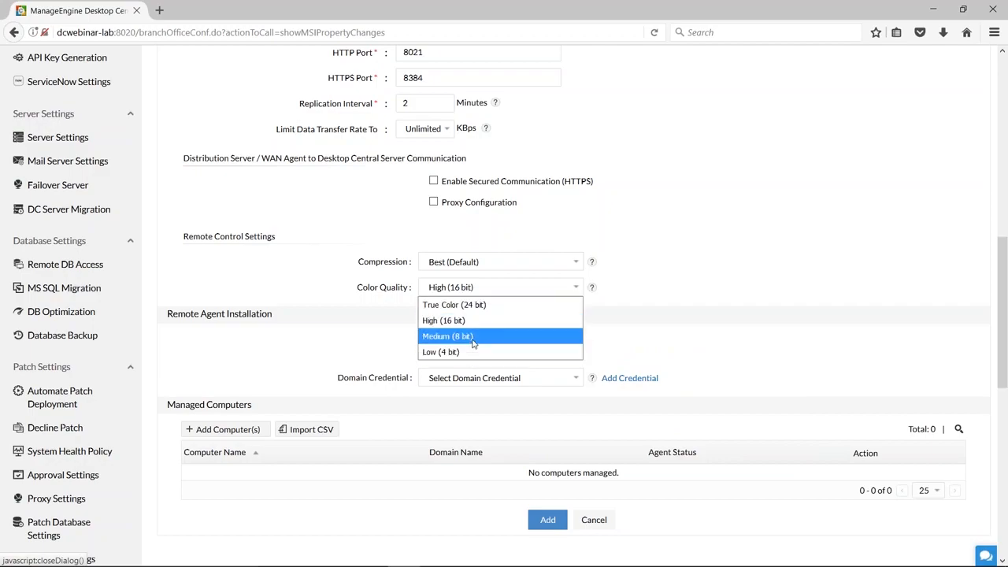
click(674, 314)
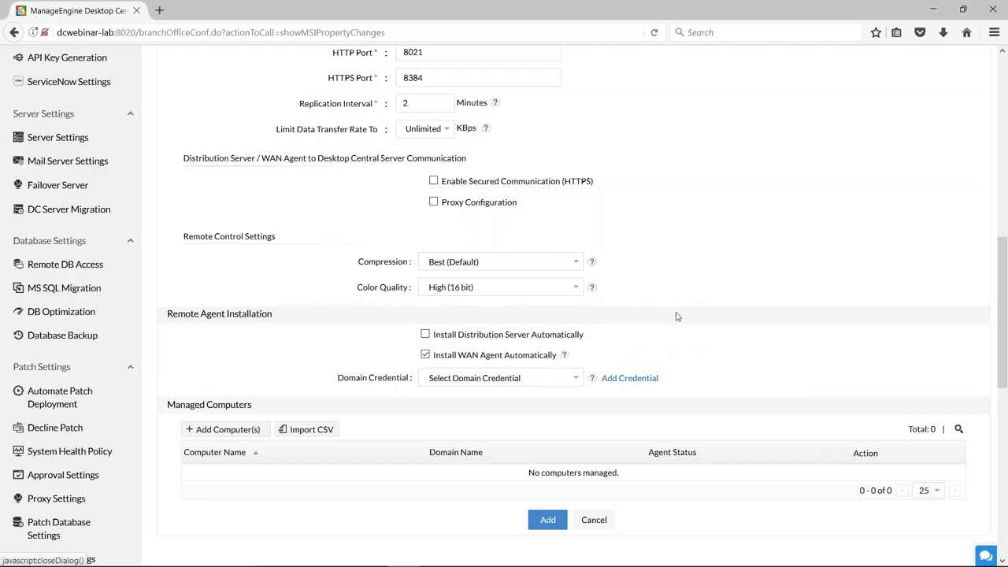
click(556, 292)
click(456, 336)
Add the WORKGROUP computers 0436-WIN7, 2785-WIN7, 3500-WIN7 and 8THFLR-RTV to the remote office's managed computers.
scroll(674, 335, down, 2)
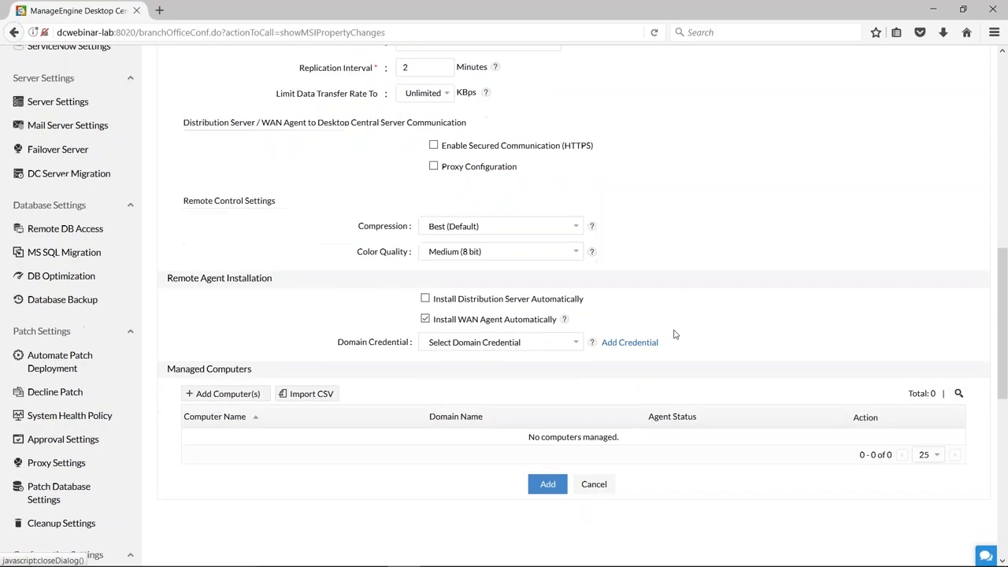
scroll(713, 330, down, 2)
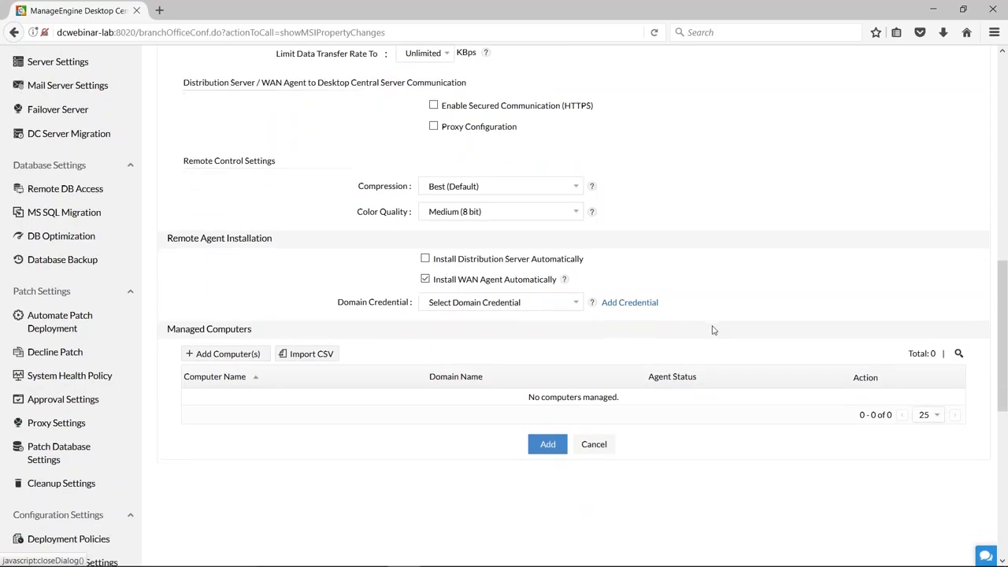
click(250, 288)
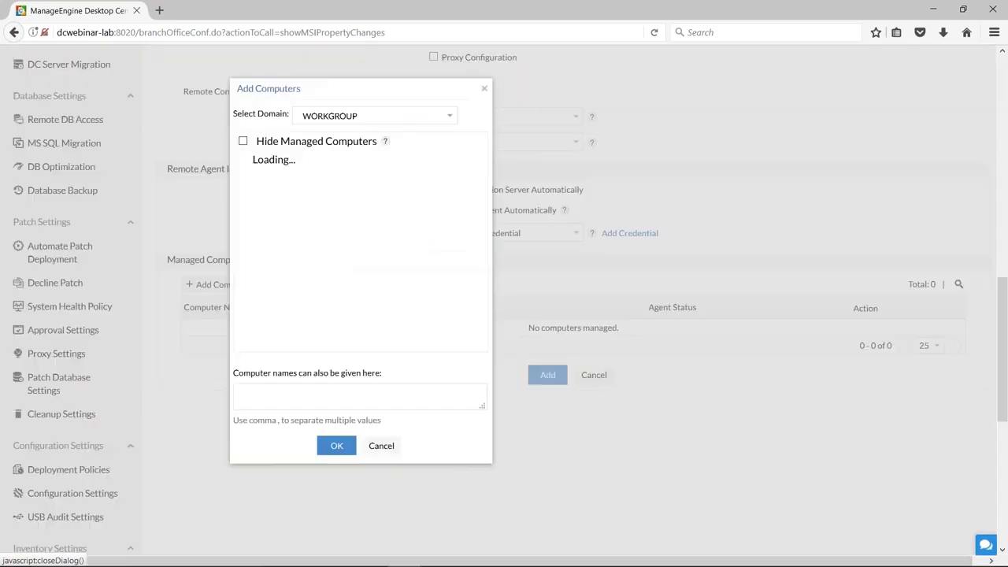
click(272, 189)
click(271, 219)
click(272, 246)
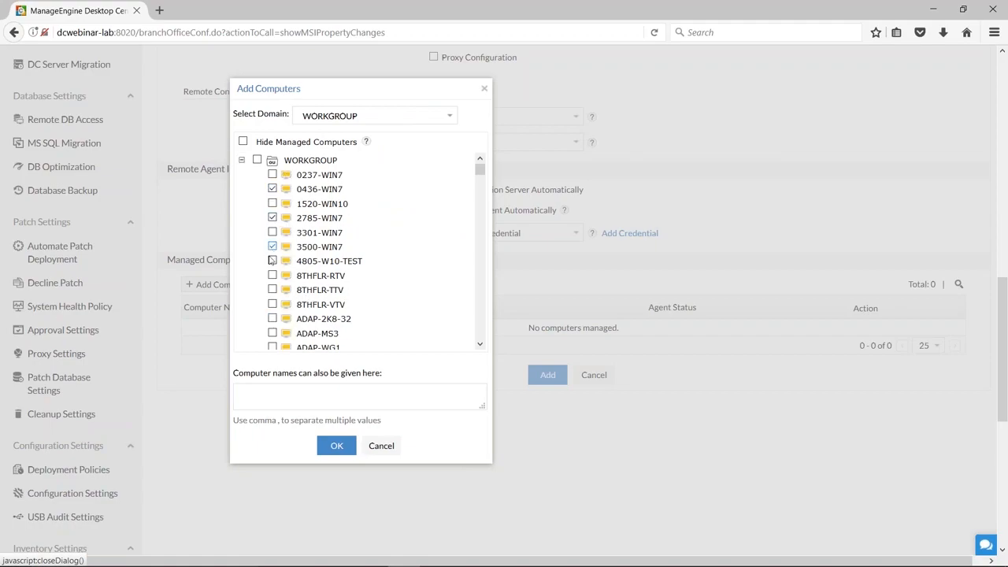
click(272, 275)
click(277, 399)
click(335, 445)
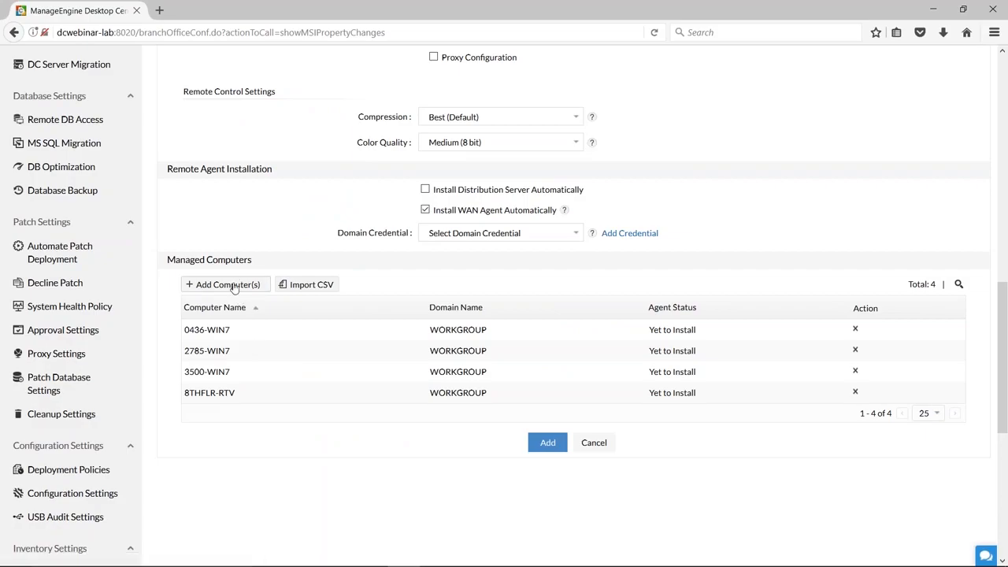
View the example CSV format for importing computers, then close it and cancel the import.
click(322, 291)
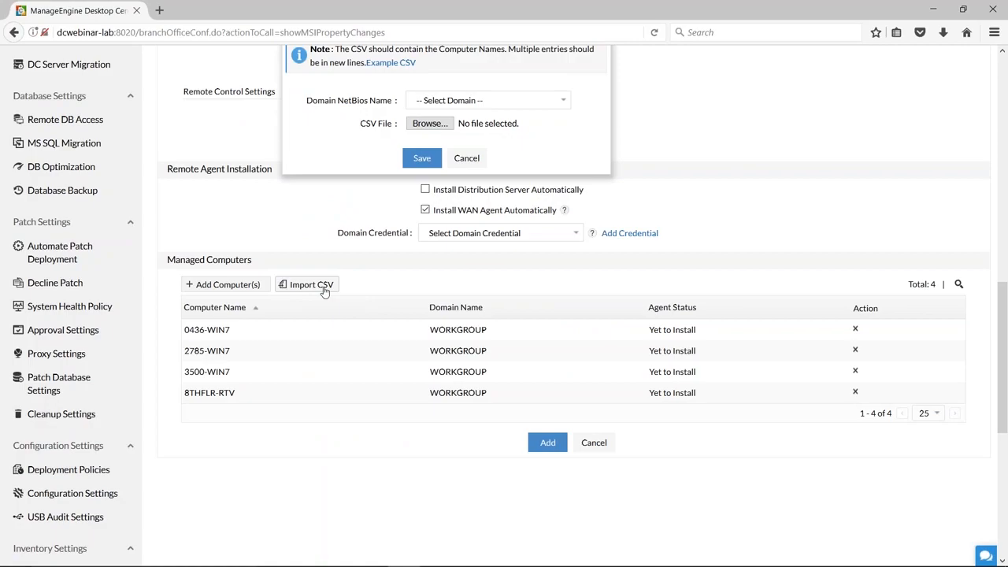
scroll(372, 391, up, 3)
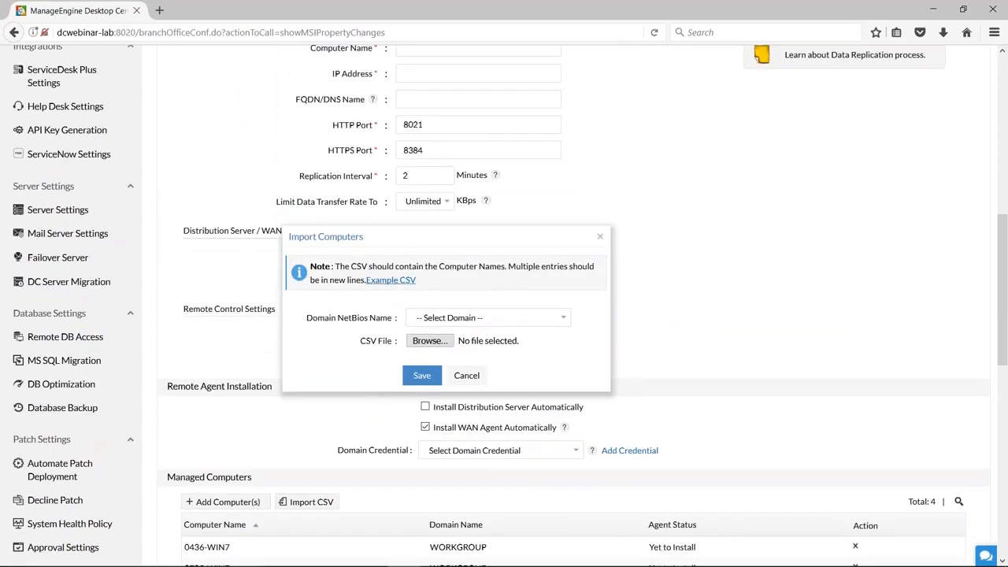
click(390, 280)
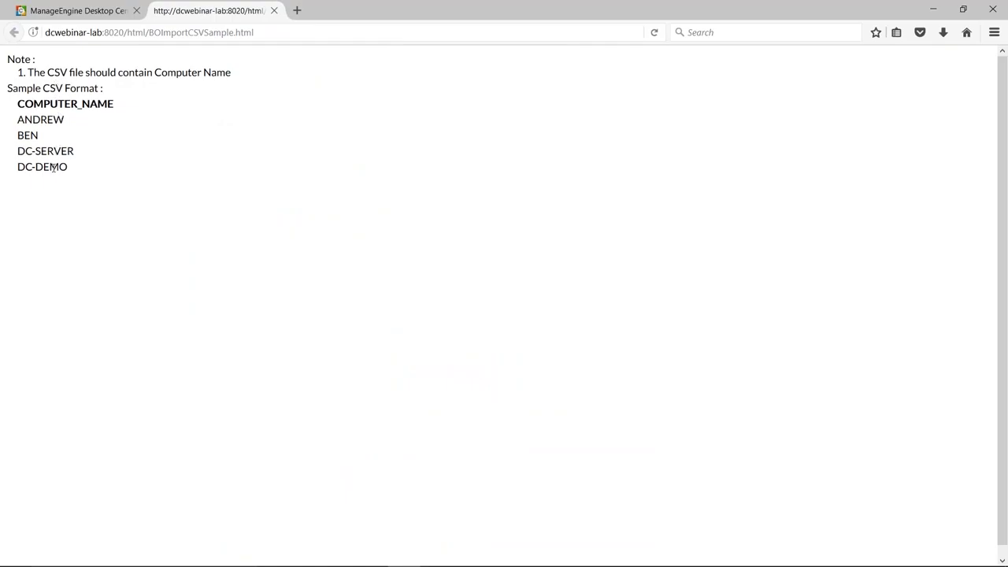
click(274, 11)
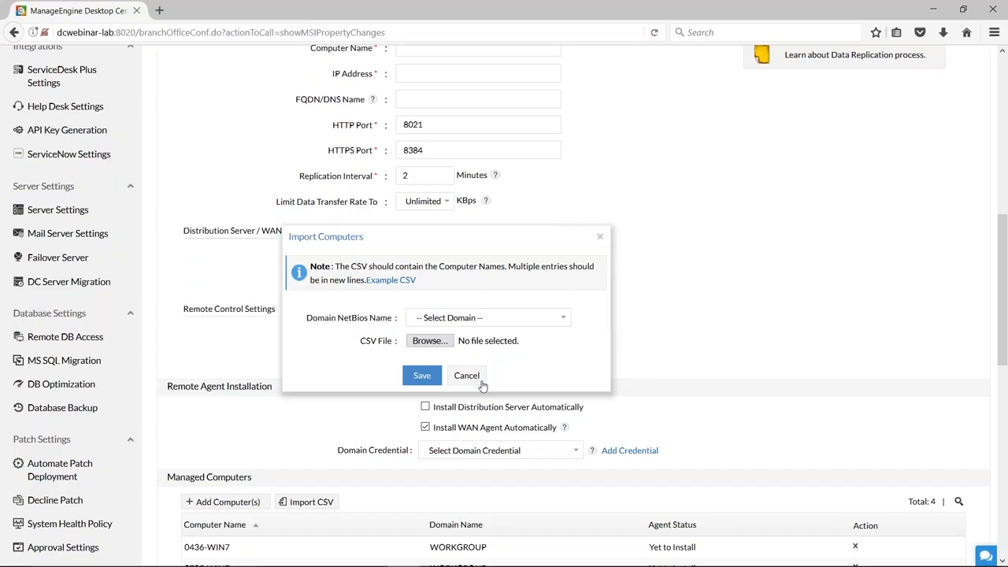
click(468, 376)
Enable automatic installation of the distribution server for the remote office.
scroll(430, 495, down, 3)
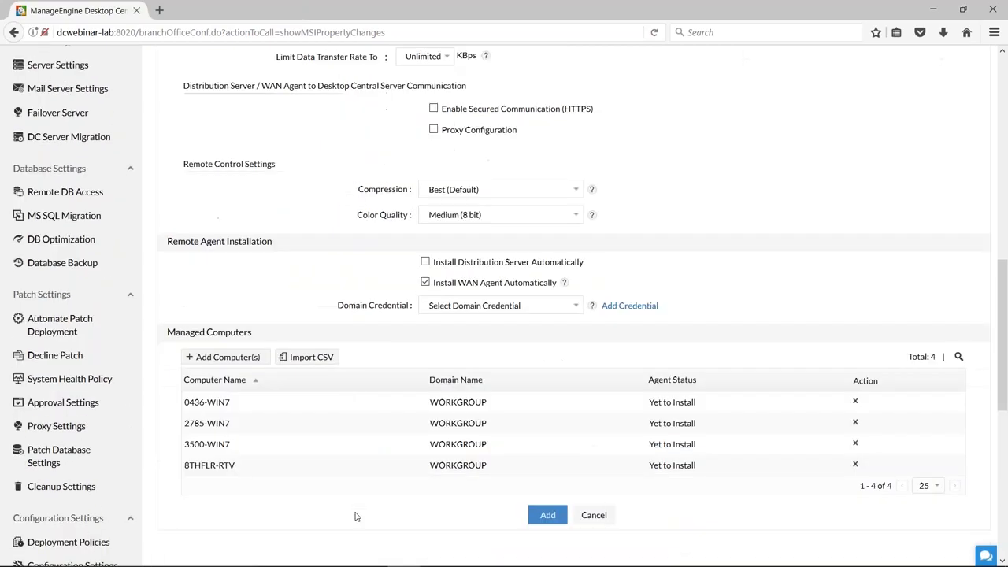
scroll(355, 516, up, 2)
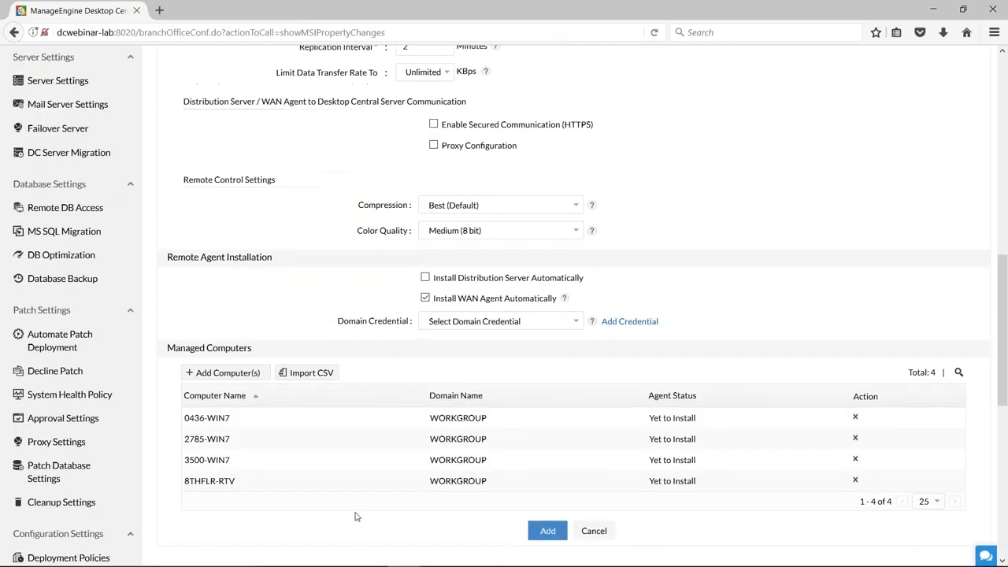
click(424, 334)
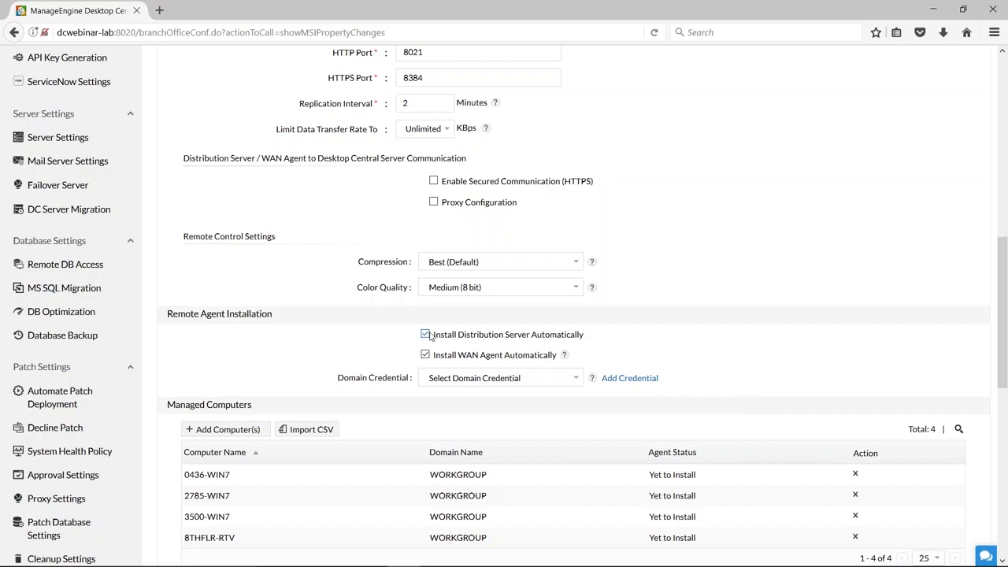
drag(431, 334, 582, 334)
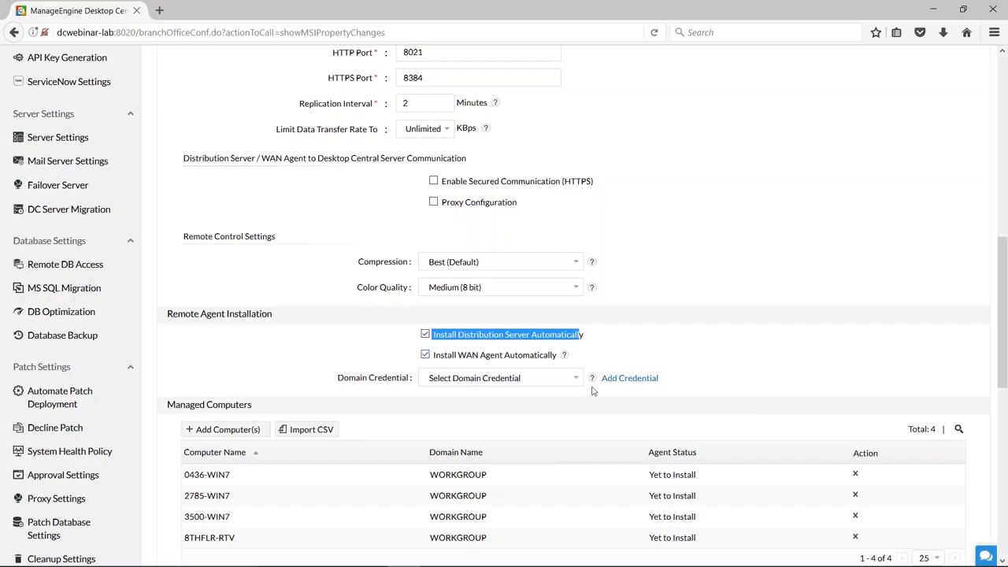
Start an Active Directory credential named SFO admin for the ZOHOCORP domain, then cancel it without entering the user name or password.
click(631, 382)
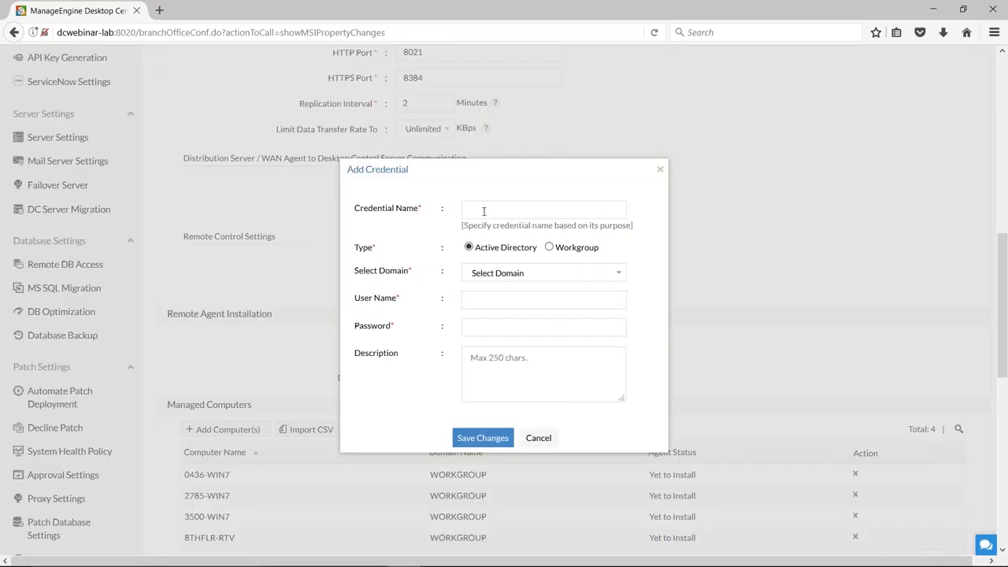
click(484, 211)
text(SF)
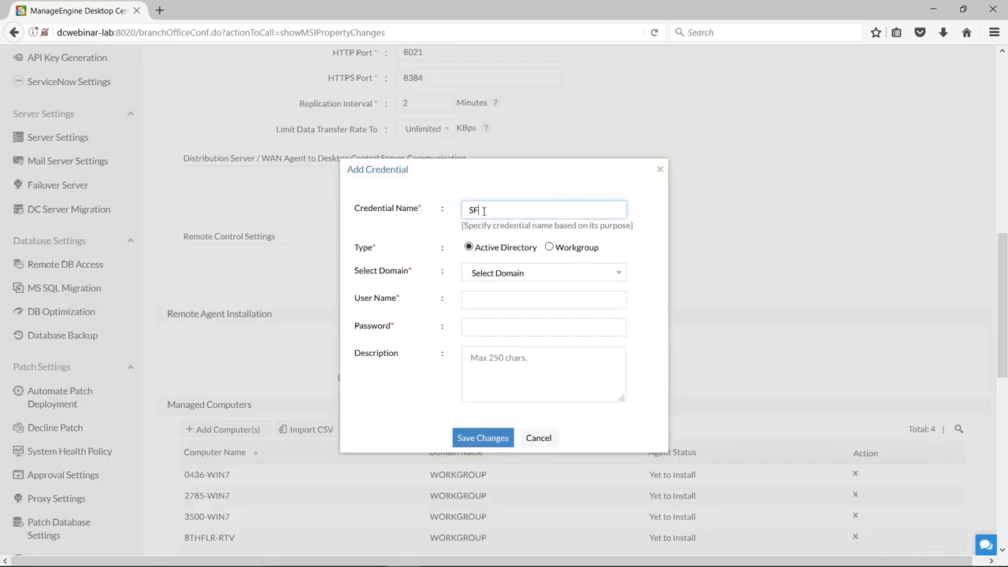
text(C_admin)
click(575, 276)
click(496, 338)
click(495, 301)
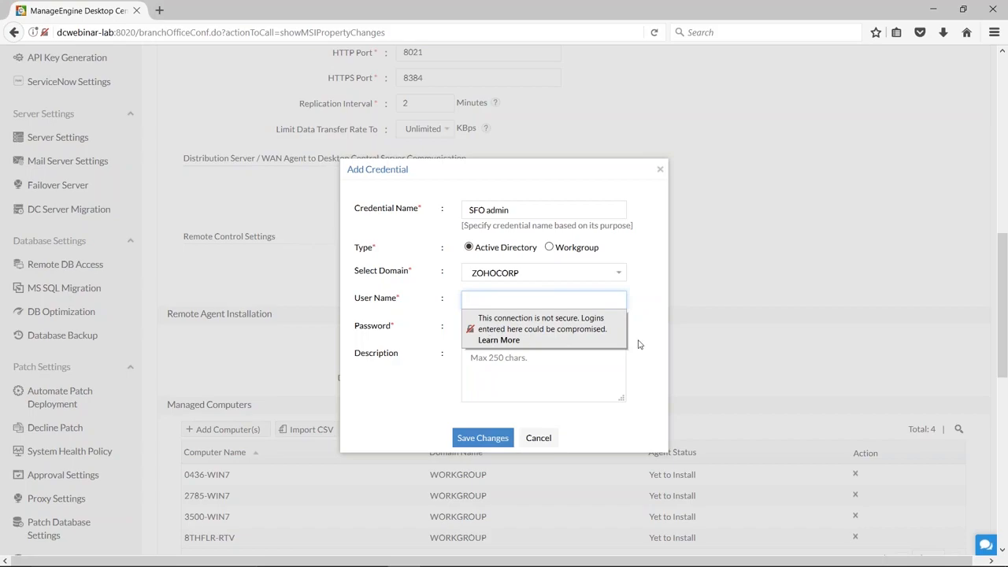
click(498, 300)
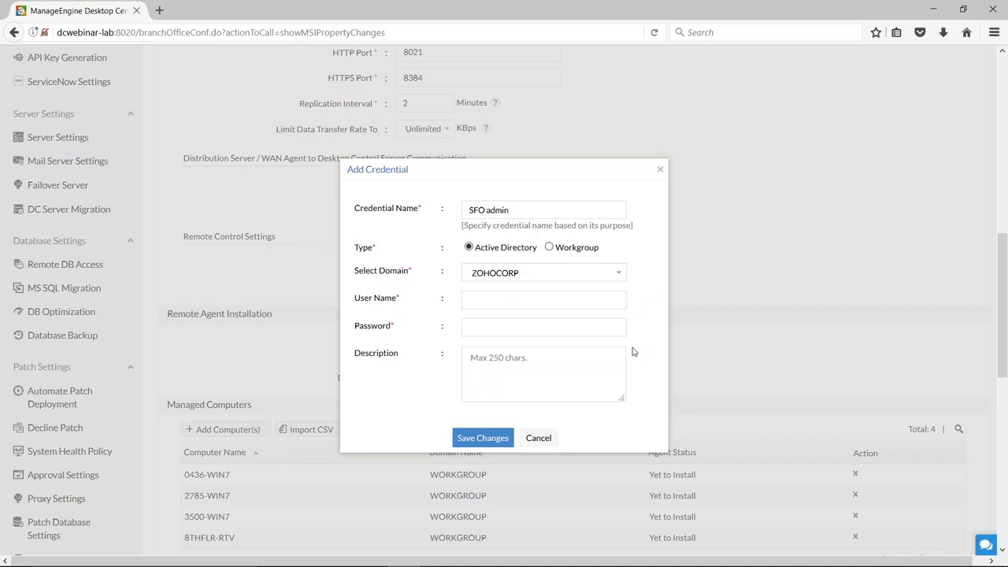
click(591, 301)
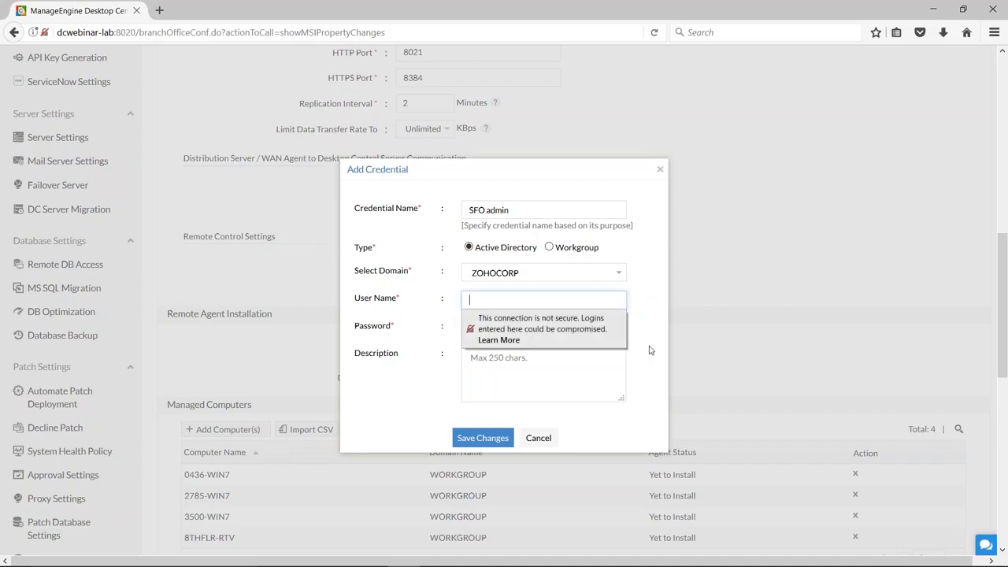
click(538, 439)
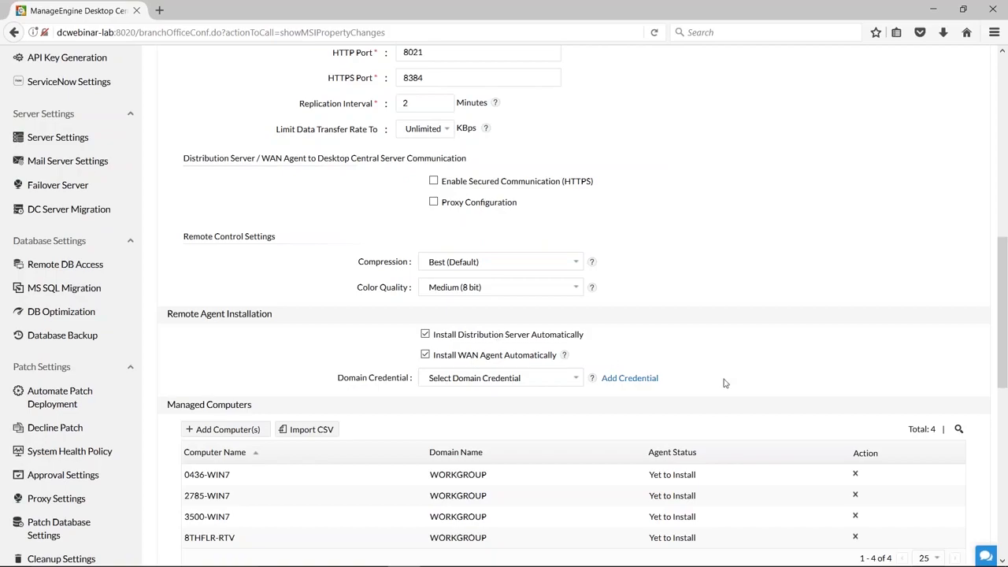
Cancel adding the remote office and look over the list of existing remote offices.
scroll(724, 383, down, 5)
click(592, 379)
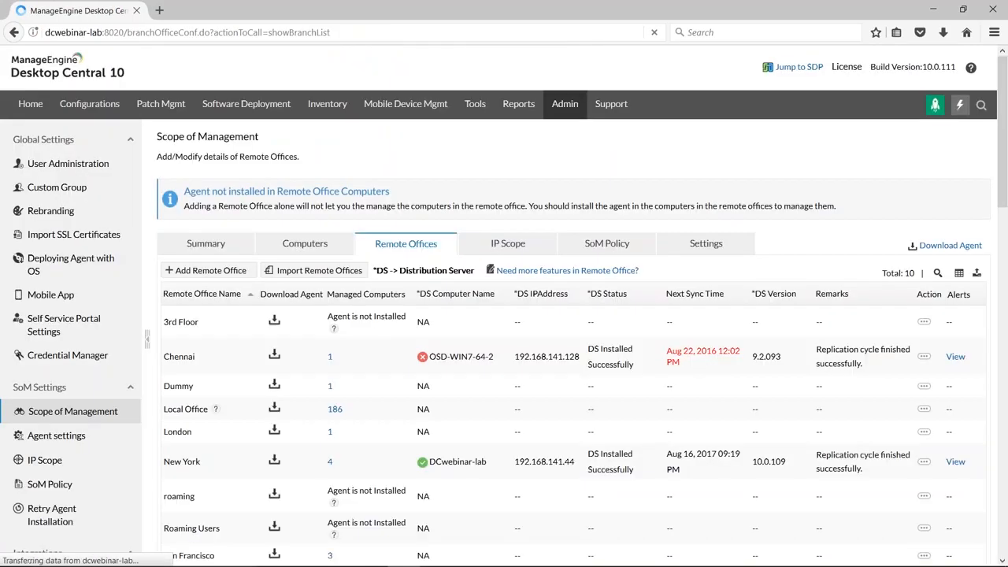
scroll(504, 315, down, 1)
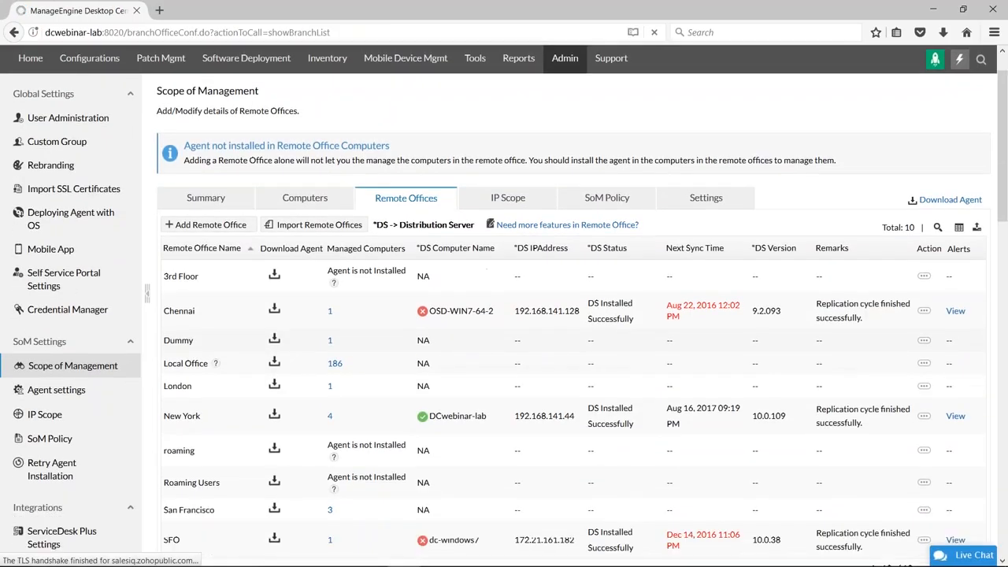
scroll(295, 494, down, 1)
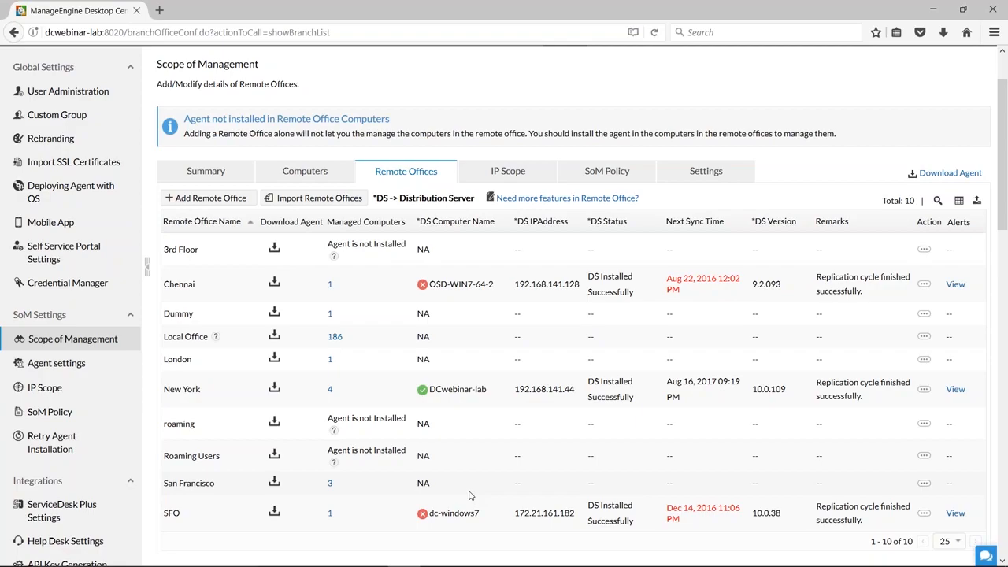
Open the San Francisco remote office for modification, review its settings and return to the remote offices list.
click(925, 486)
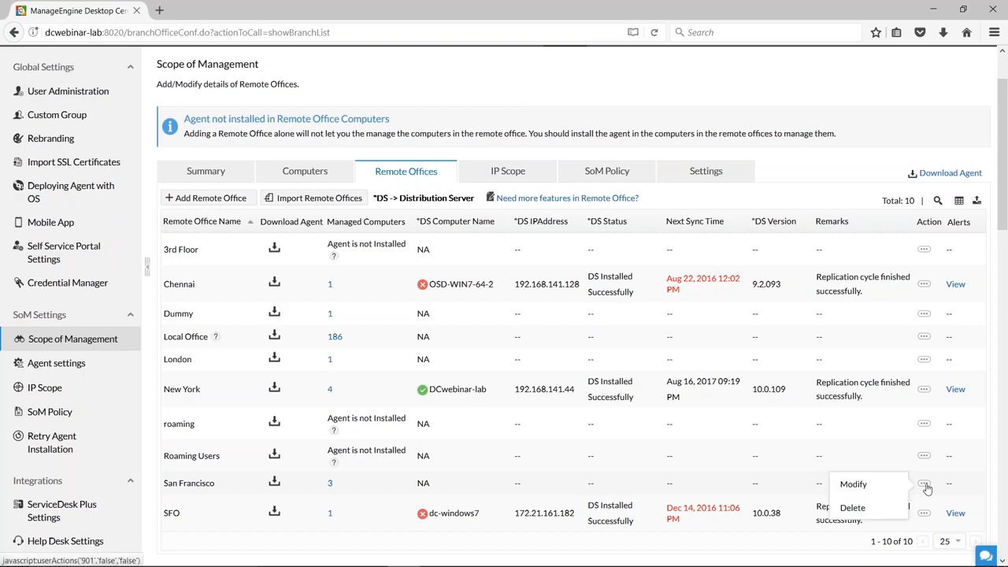
click(865, 486)
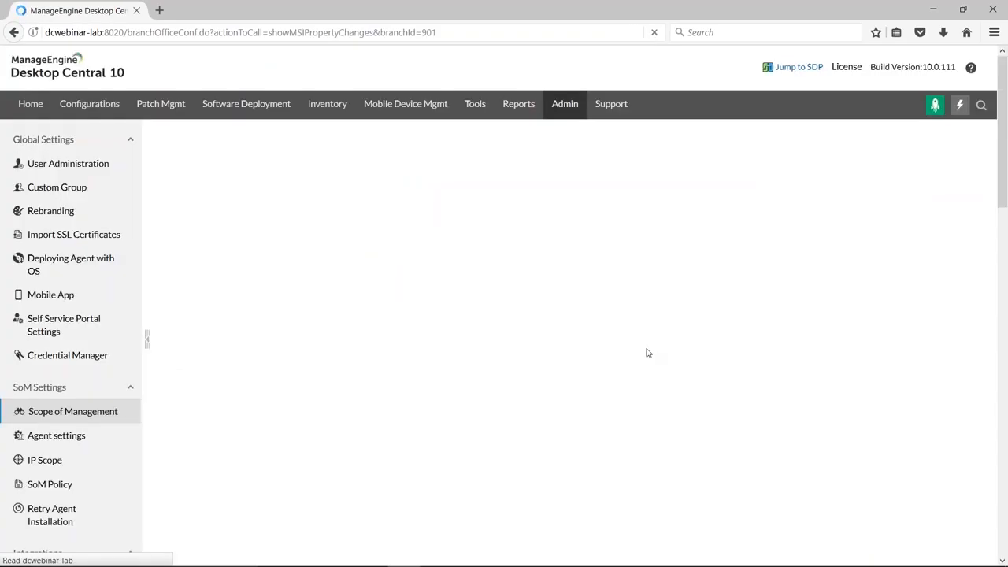
scroll(647, 353, down, 7)
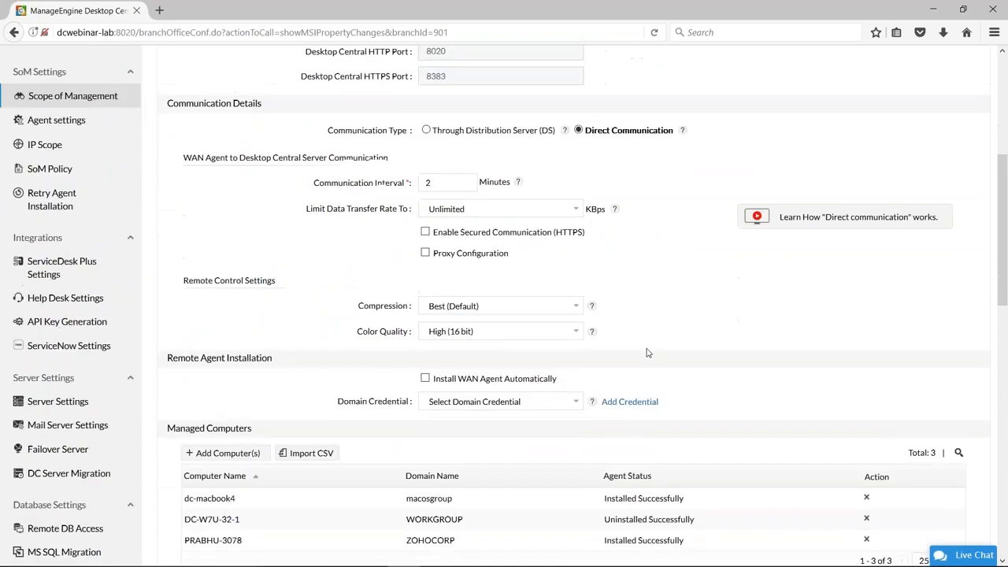
scroll(647, 352, down, 3)
scroll(420, 453, up, 9)
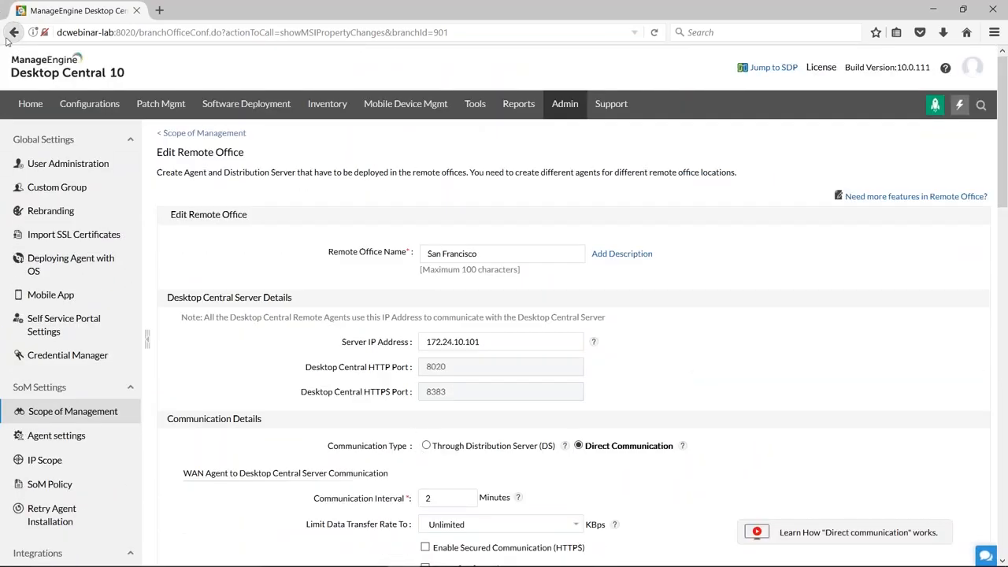
click(14, 34)
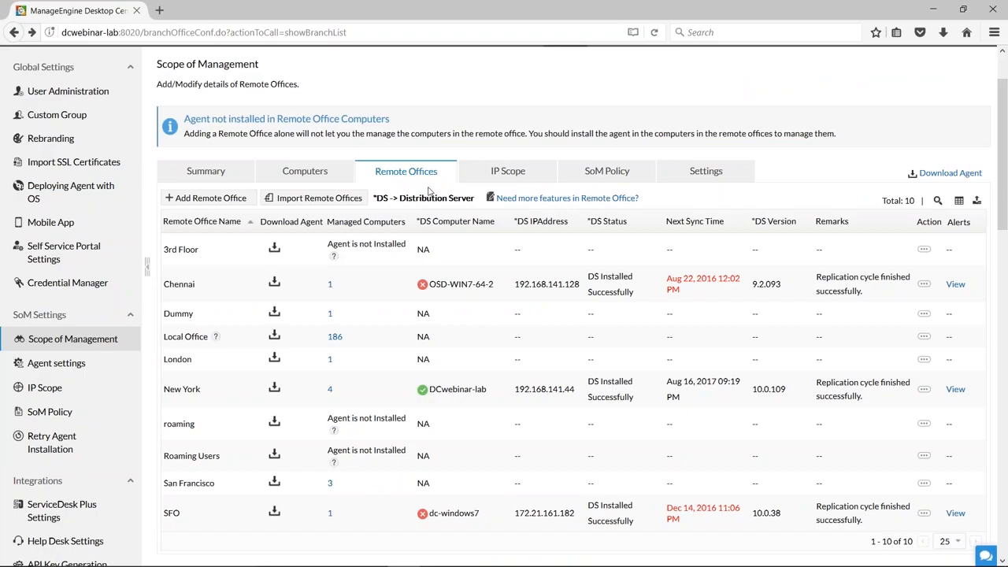
Start adding another remote office and name it Roaming User.
click(226, 203)
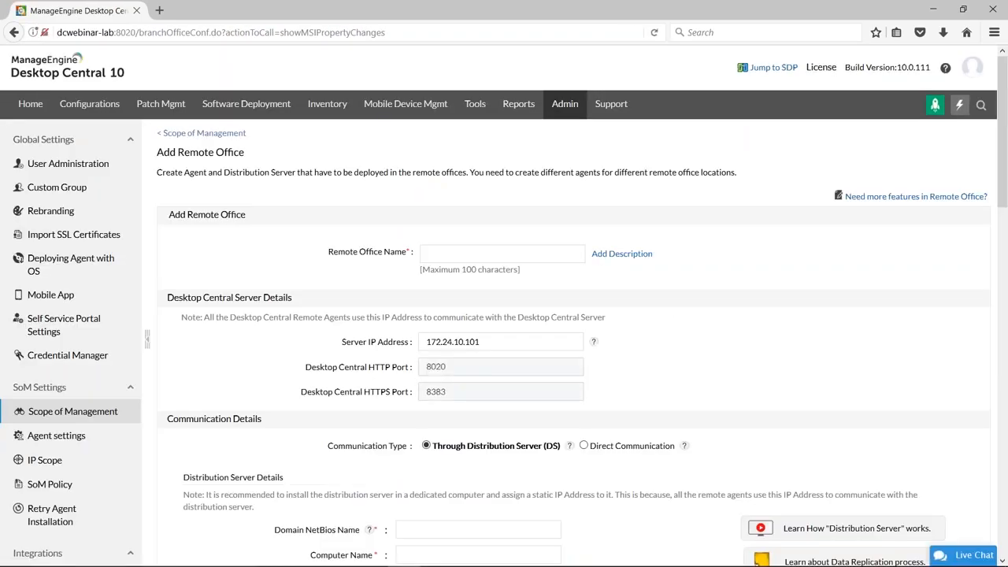
click(440, 253)
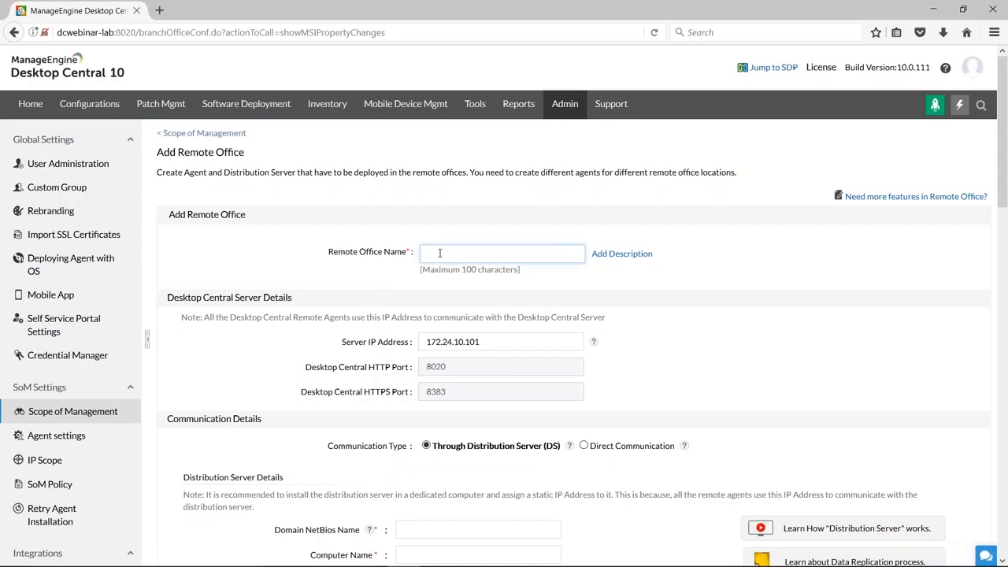
text(Roaming User)
Replace the Roaming User office's server IP address with the placeholder text "Public IP or FQDN".
triple_click(494, 341)
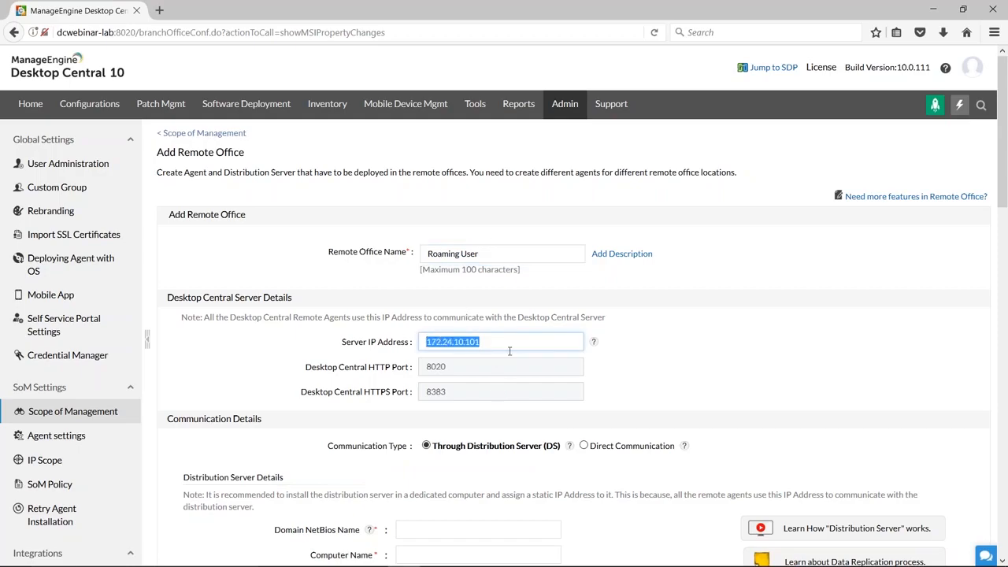
text(Public IP or FQDN)
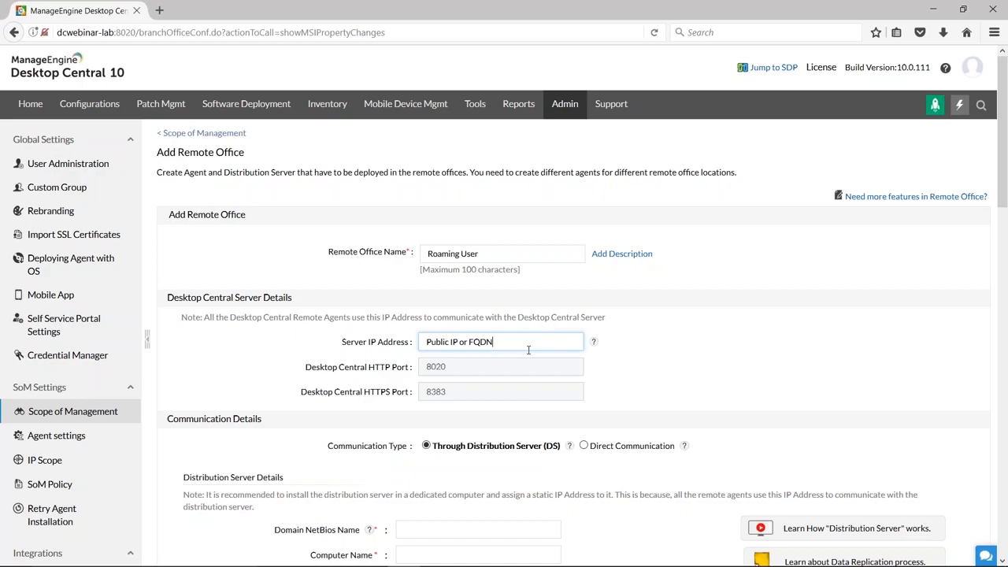
Set the Roaming User office's communication type to Direct Communication and review the resulting settings.
scroll(528, 350, down, 3)
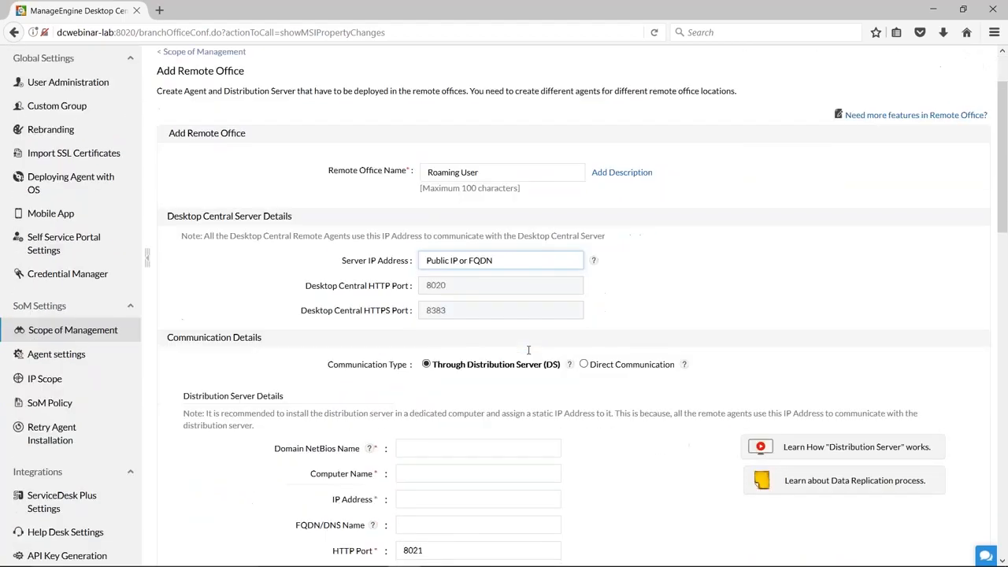
click(579, 301)
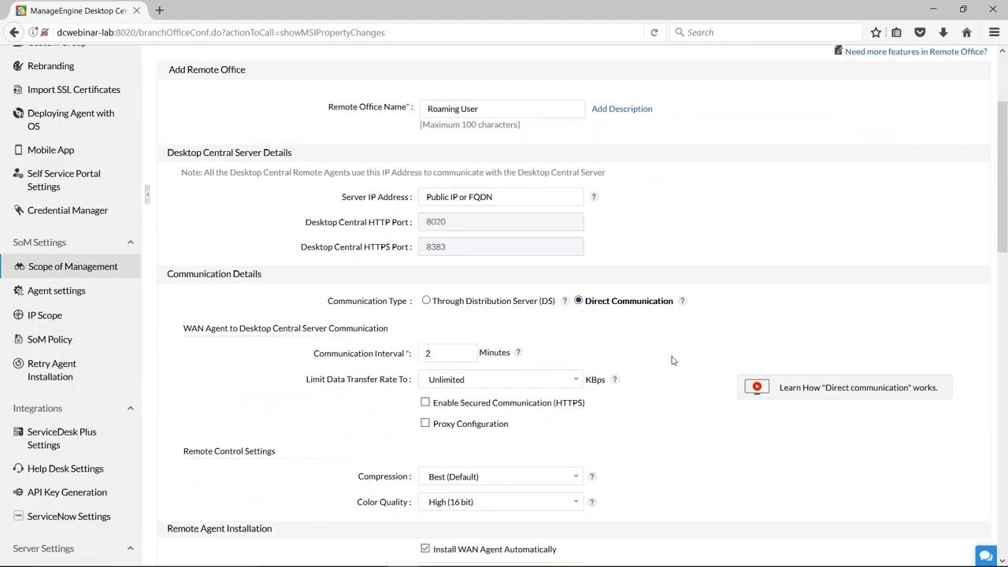
scroll(673, 360, down, 2)
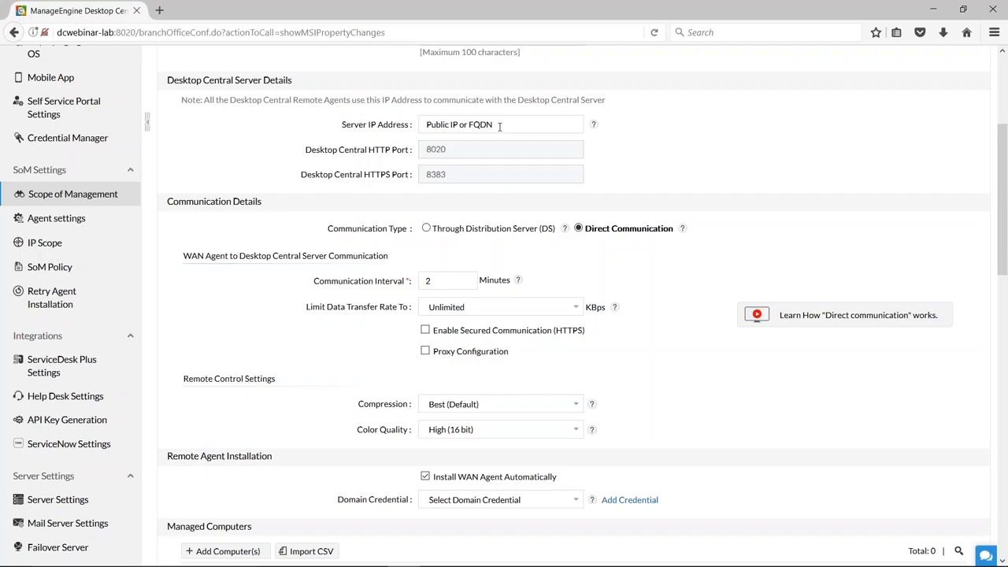
Disable automatic WAN agent installation for the Roaming User office and add it to the remote offices.
scroll(664, 316, down, 1)
scroll(664, 320, down, 2)
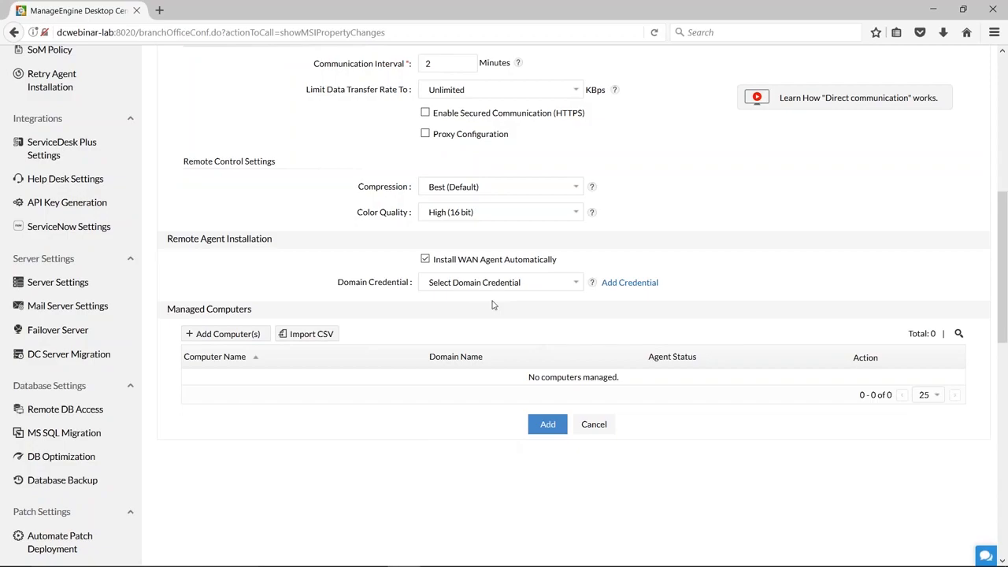
click(424, 260)
click(553, 429)
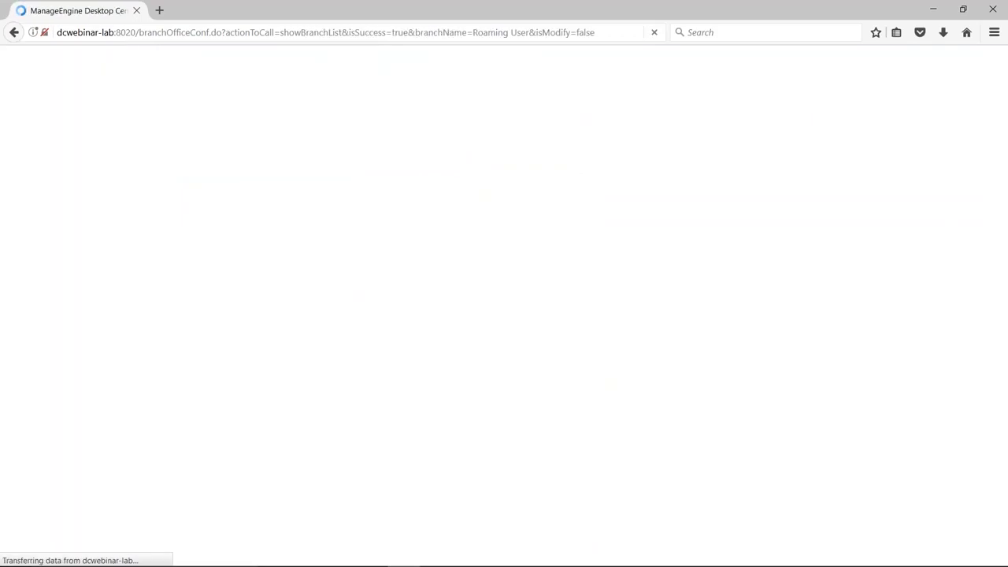
scroll(180, 357, down, 5)
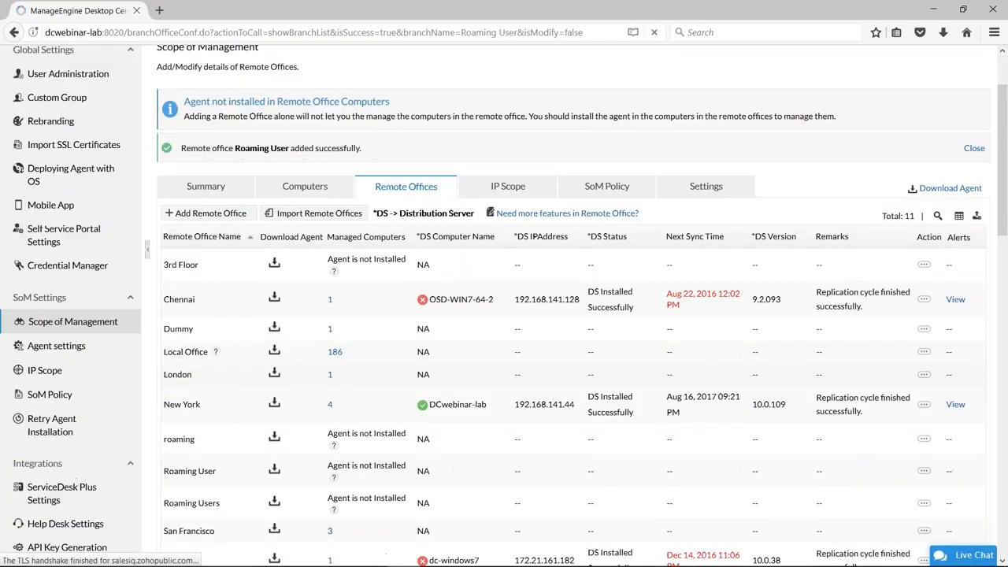
scroll(182, 361, down, 1)
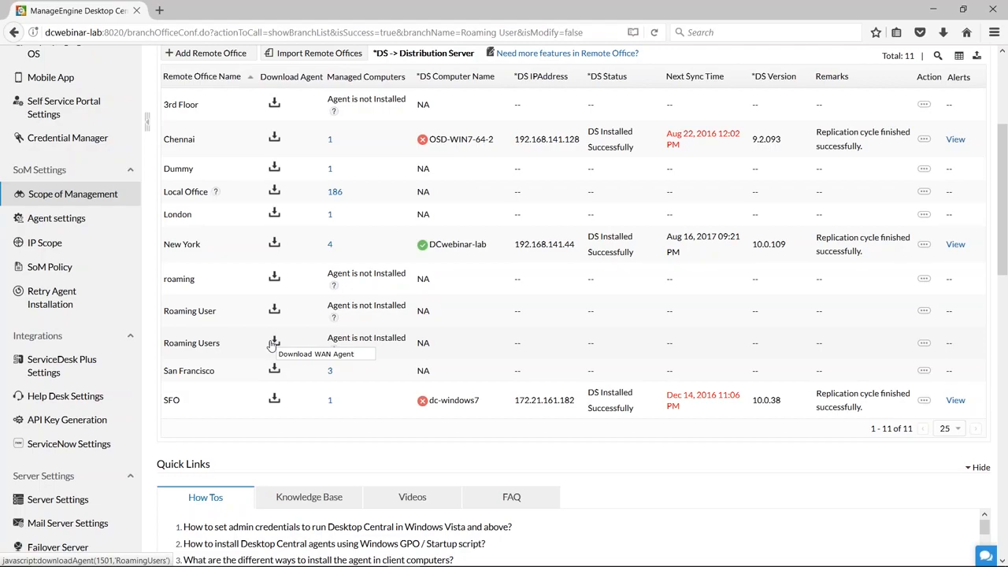
Open the IP Scope settings, inspect the form for adding an IP scope and close it without saving.
scroll(320, 441, up, 3)
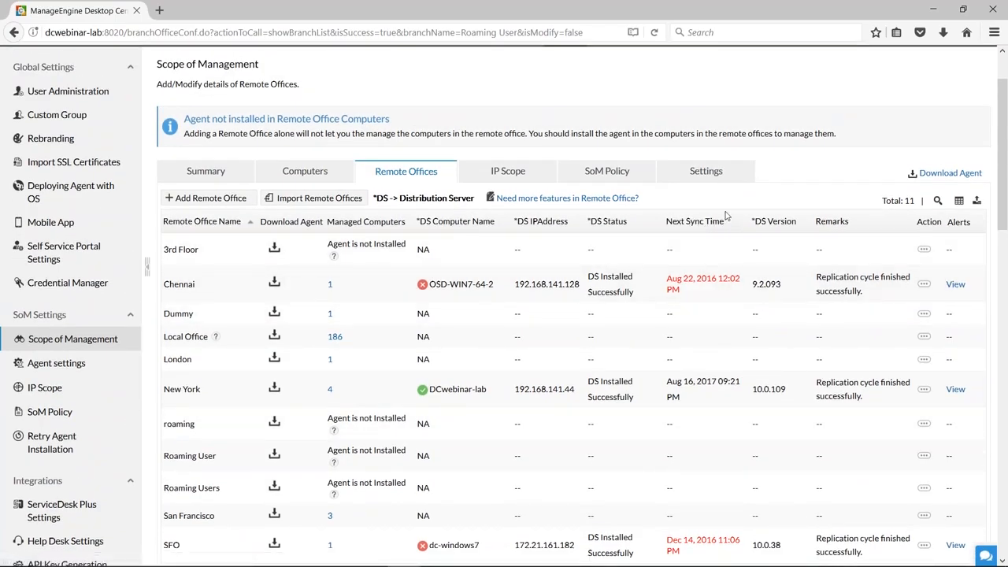
click(501, 174)
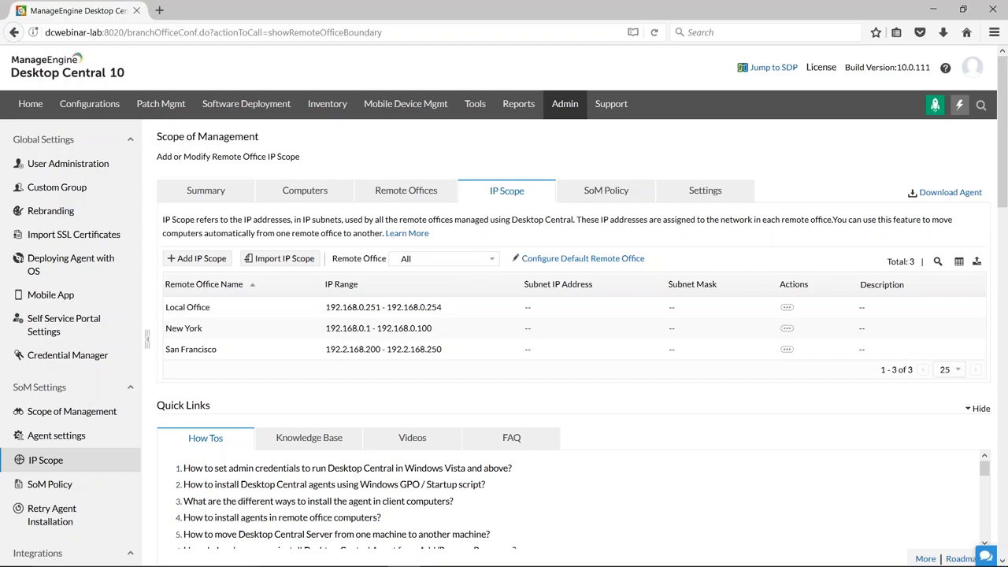
click(211, 260)
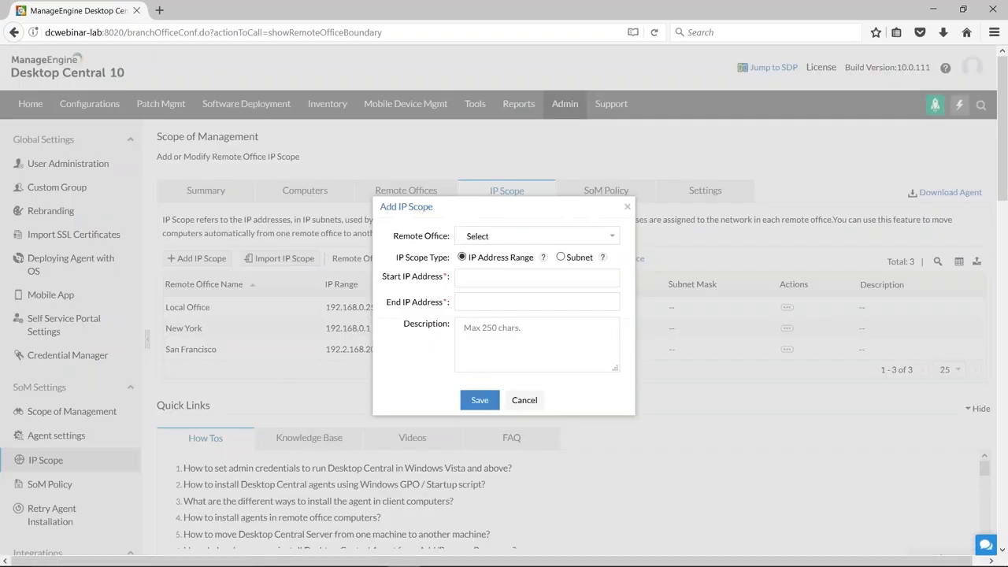
click(501, 238)
click(520, 239)
click(532, 402)
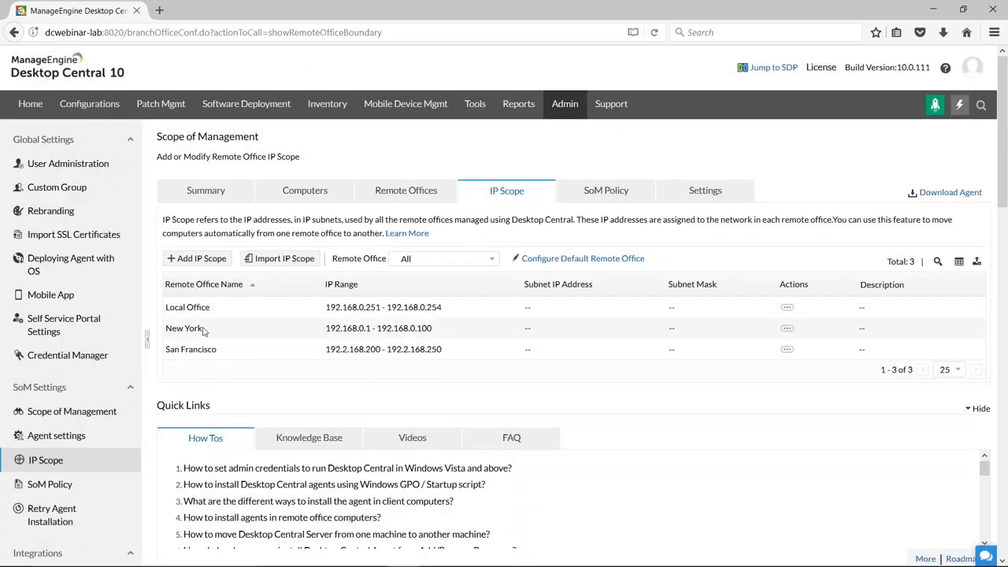
drag(202, 332, 165, 332)
click(165, 332)
Switch to the presentation, review the infrastructure and Agent Installation slides, and return to the Desktop Central console.
key(alt+Tab)
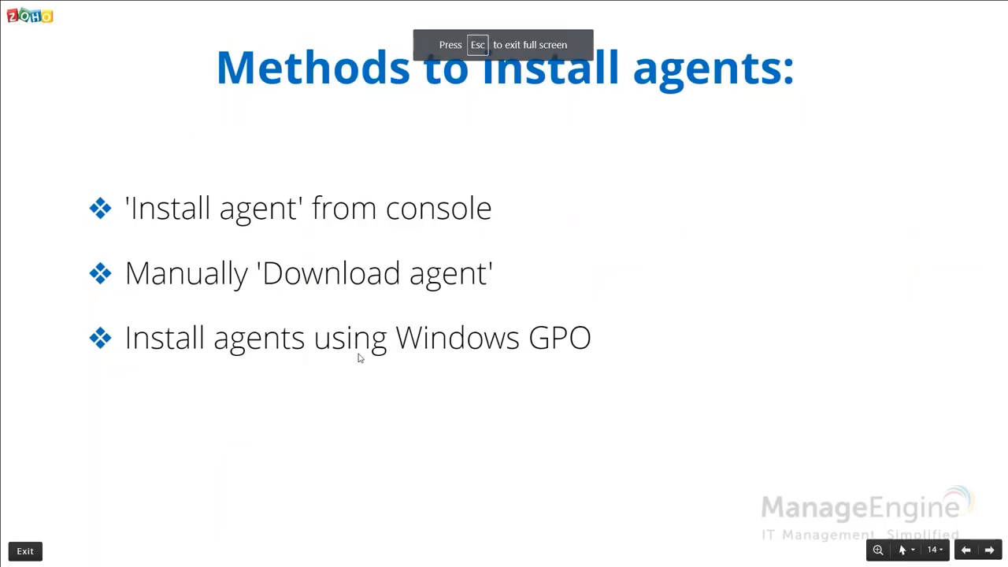
key(Left)
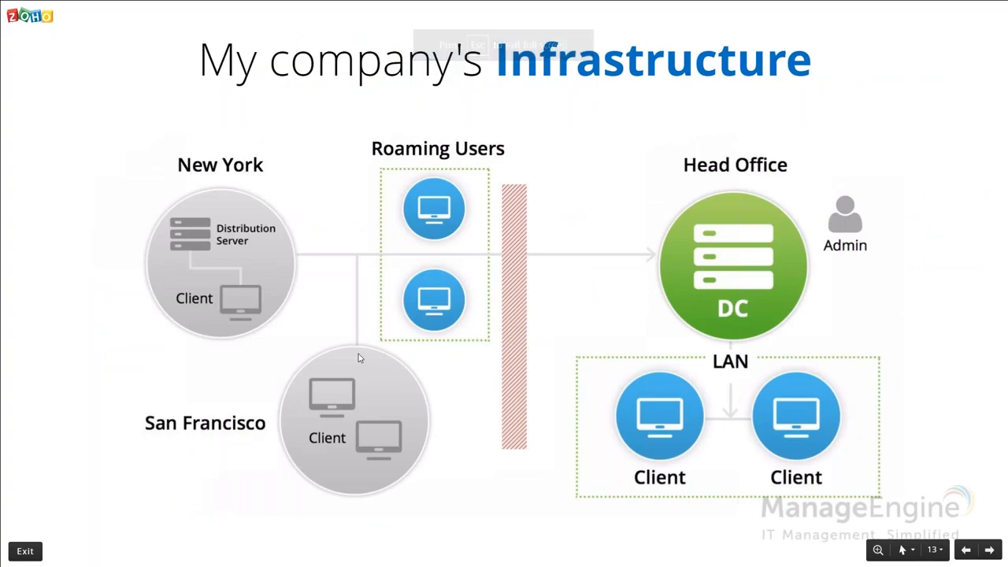
key(Left)
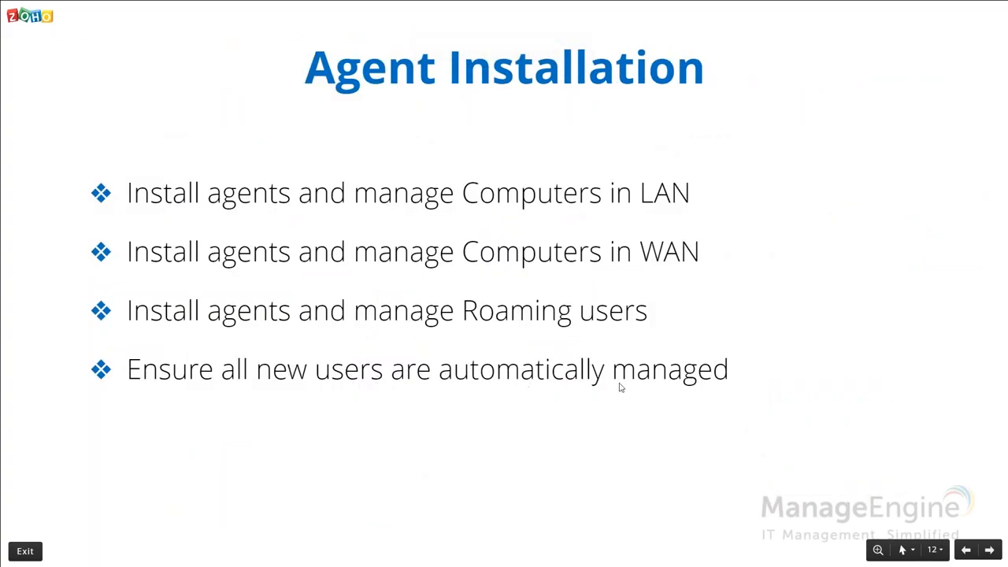
key(Right)
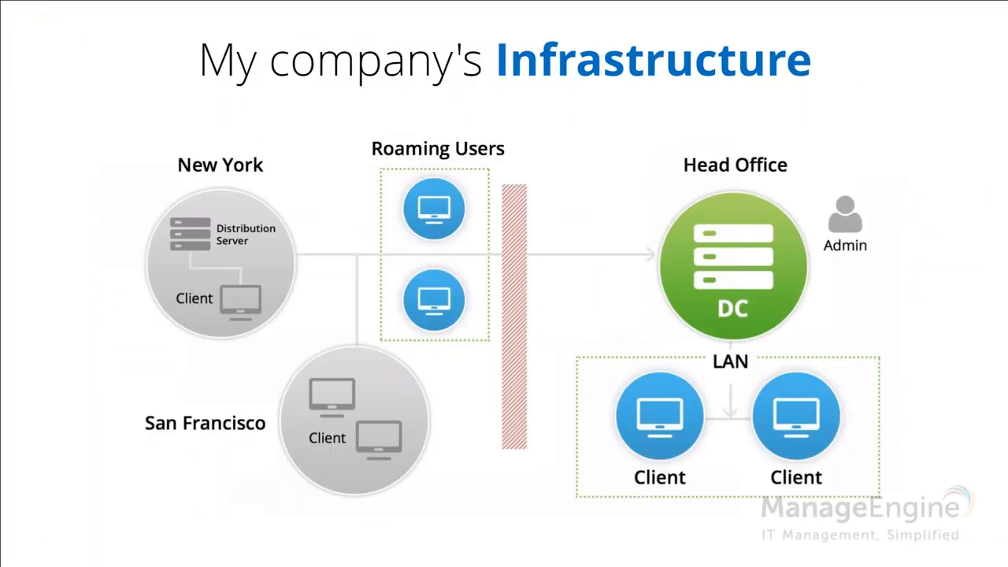
key(Right)
key(alt+Tab)
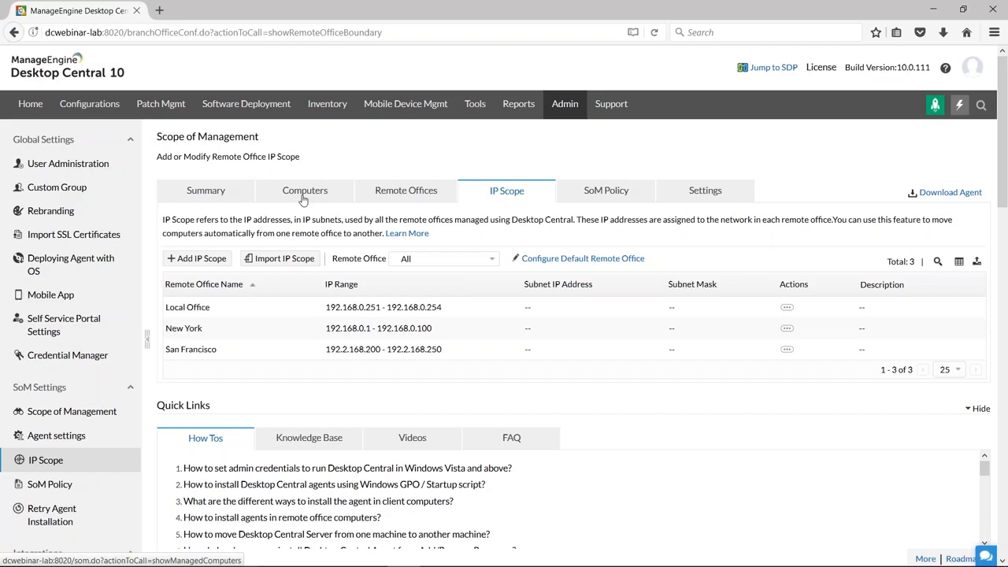
Open the SoM Policy's AD sync settings and examine the schedule and the notification e-mail recipients.
click(600, 198)
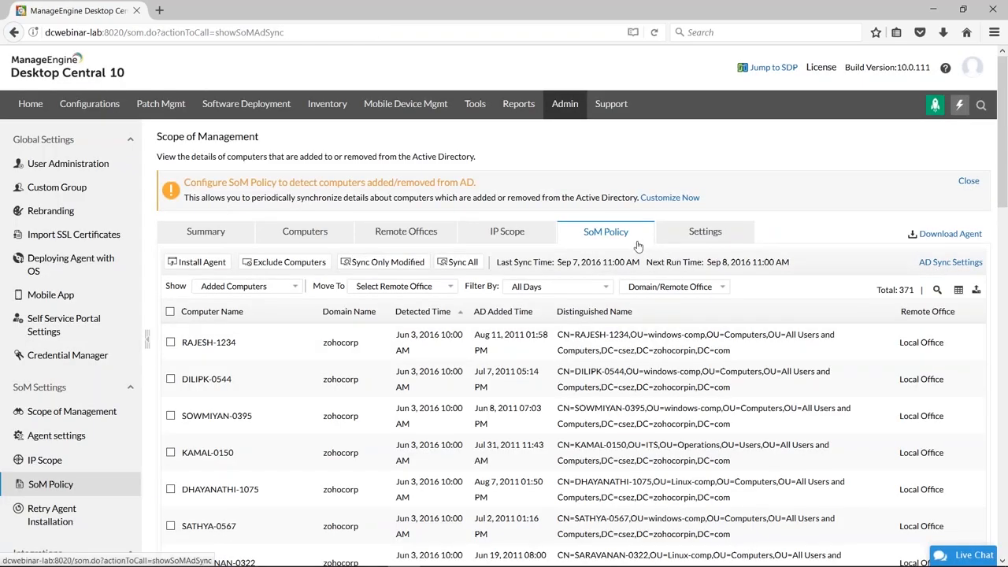
scroll(948, 196, down, 2)
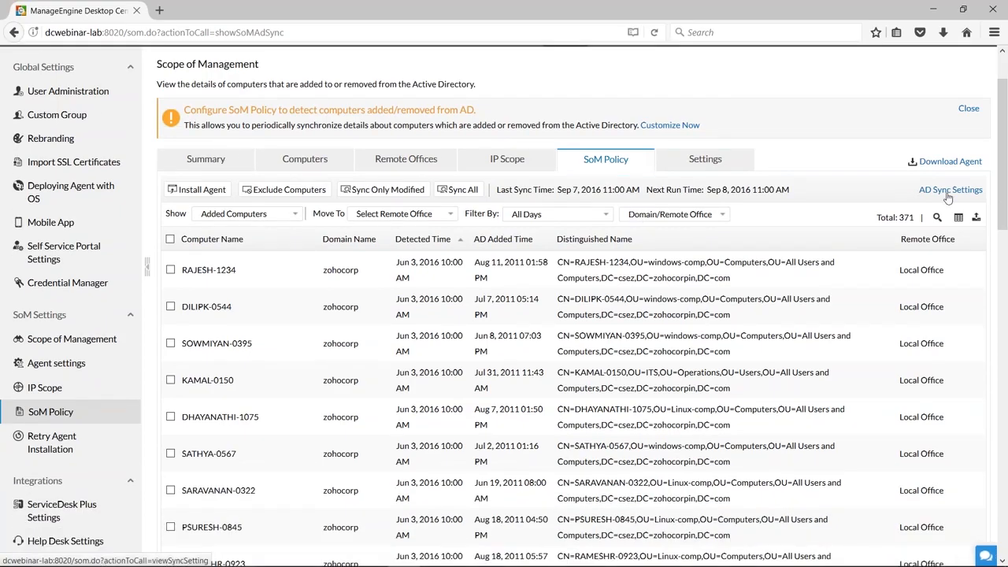
click(948, 196)
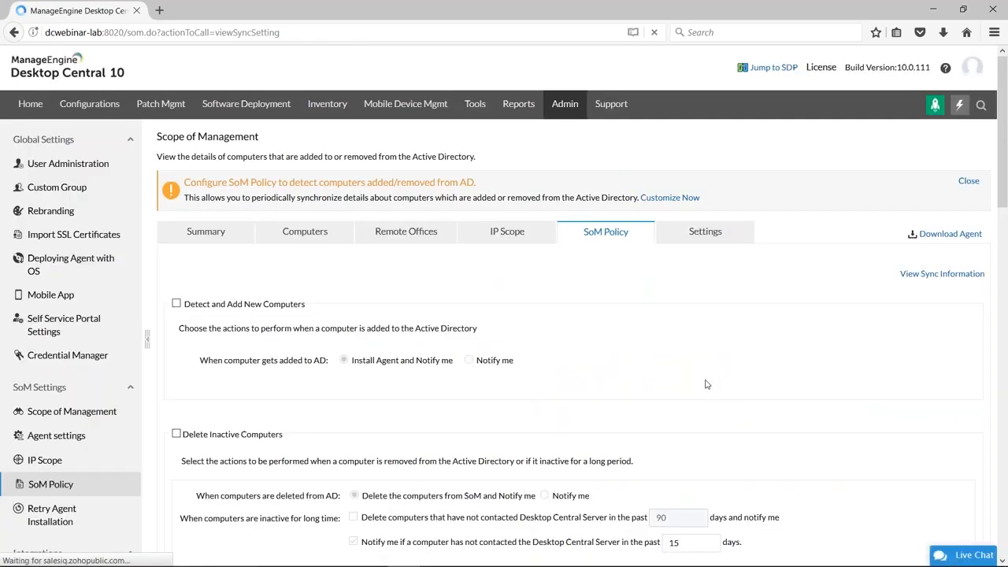
scroll(706, 384, down, 14)
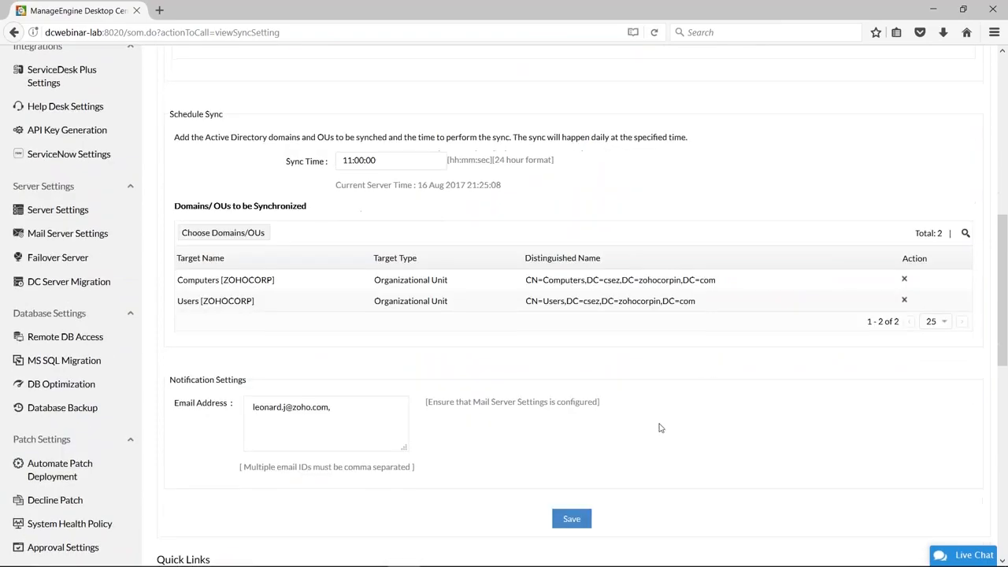
drag(346, 409, 205, 407)
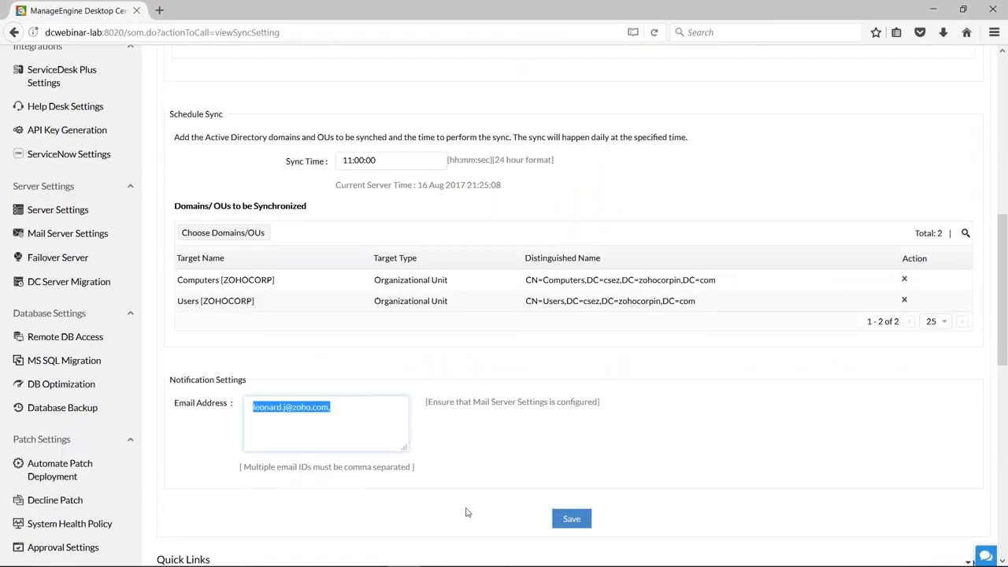
Inspect the domains and OUs available for synchronization, close the selection without changes, and highlight the sync time.
scroll(465, 512, up, 3)
click(228, 354)
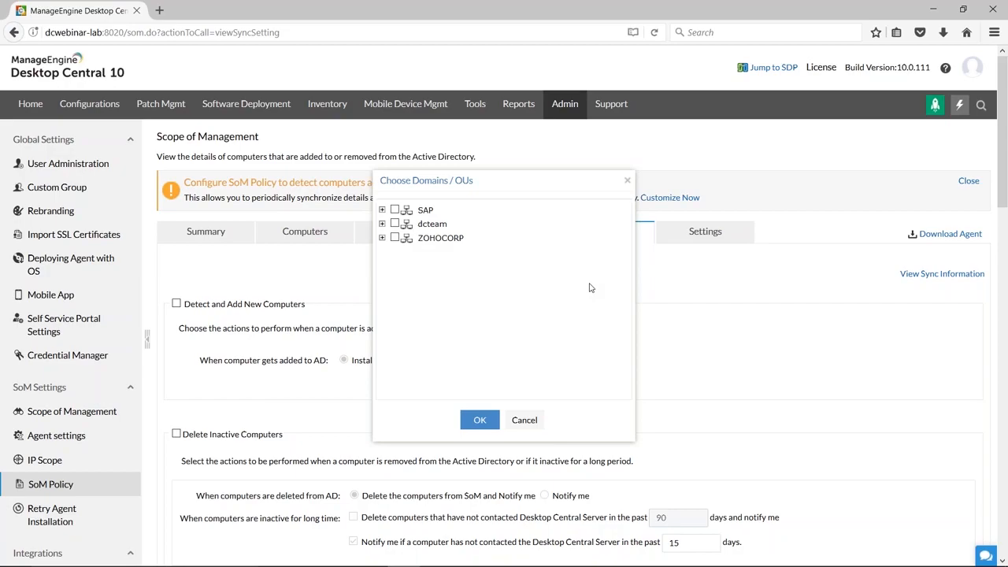
click(516, 422)
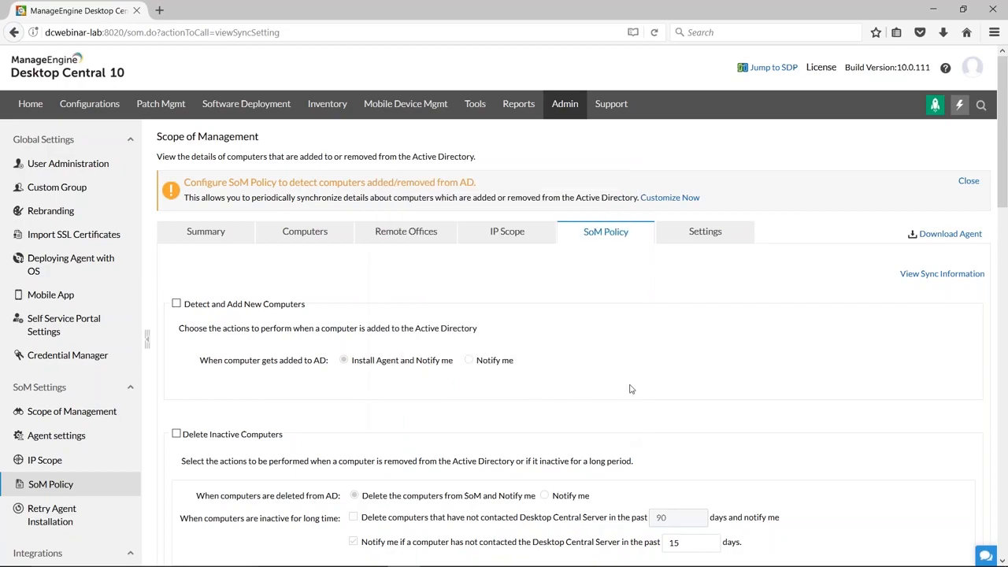
scroll(629, 389, down, 6)
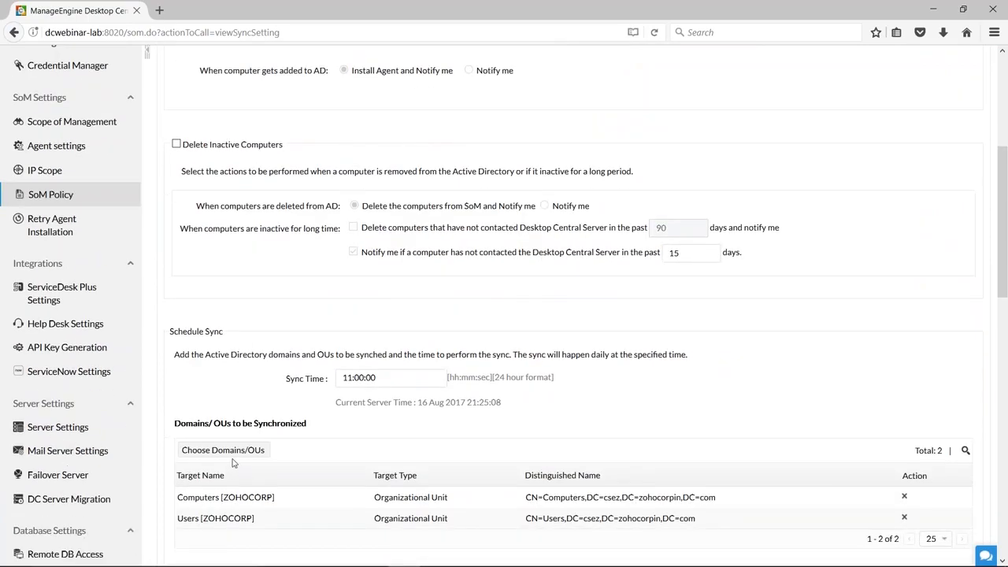
click(401, 383)
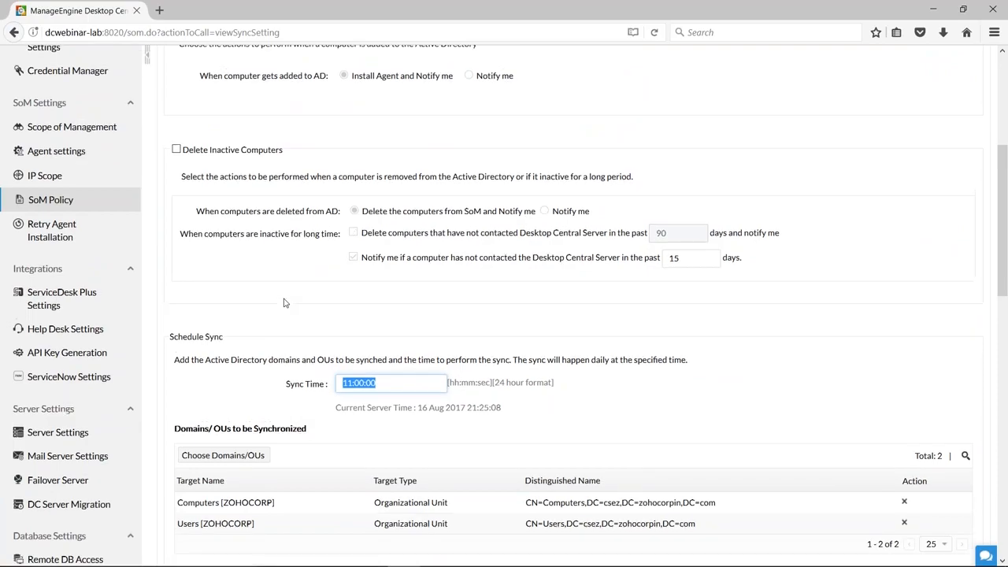
Enable detection of new AD computers with Install Agent and Notify me, and enable Delete Inactive Computers.
scroll(285, 303, up, 3)
click(176, 230)
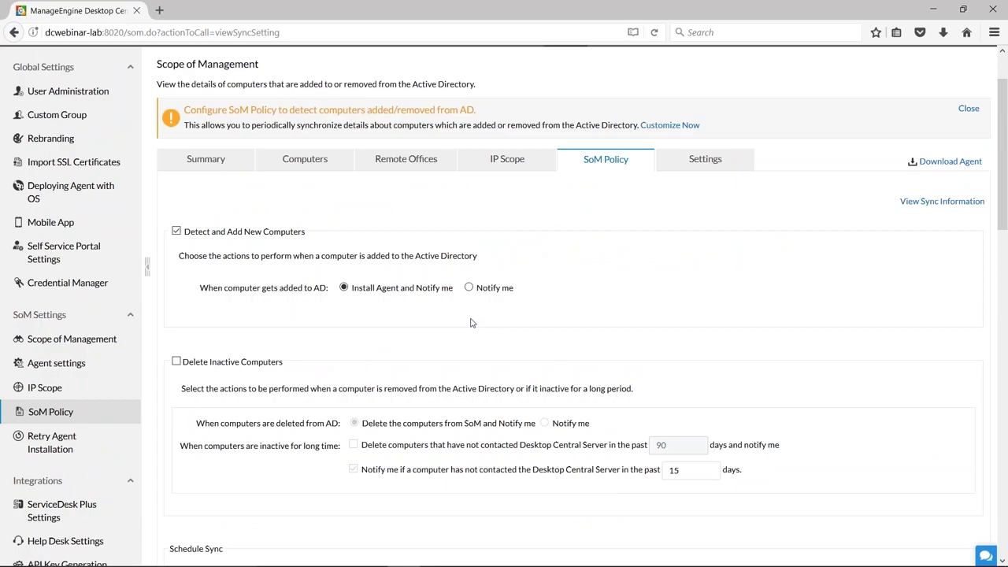
click(468, 287)
click(343, 288)
click(177, 362)
scroll(550, 366, down, 3)
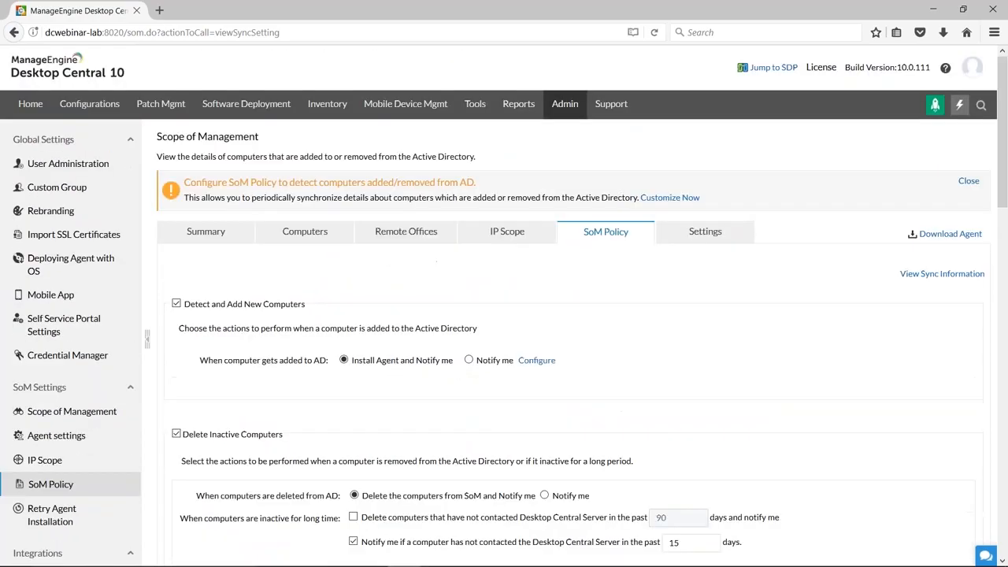
Open the Computers list in a separate browser tab, select win7-3459, and return to the SoM Policy settings.
right_click(304, 235)
key(Escape)
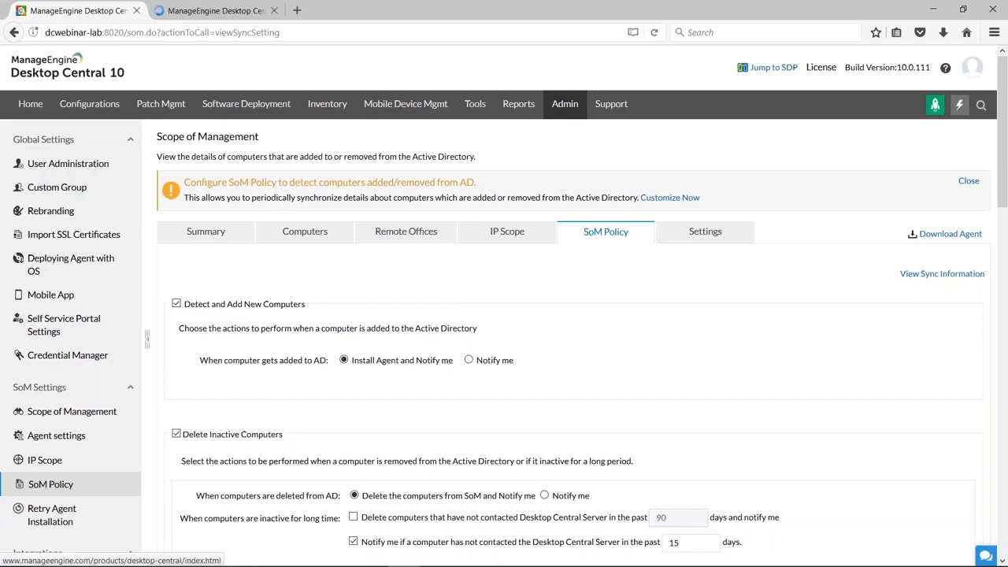
click(184, 13)
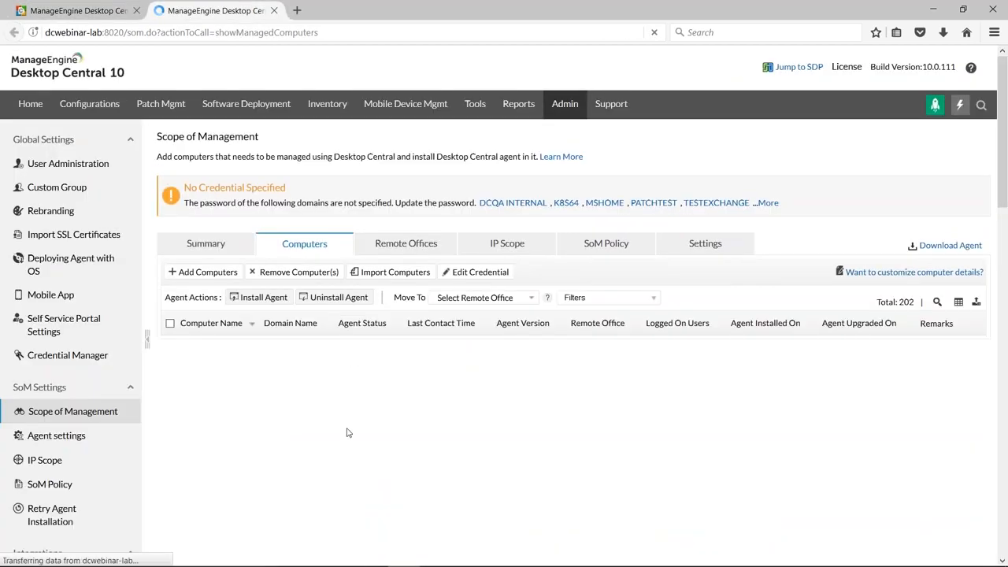
click(170, 359)
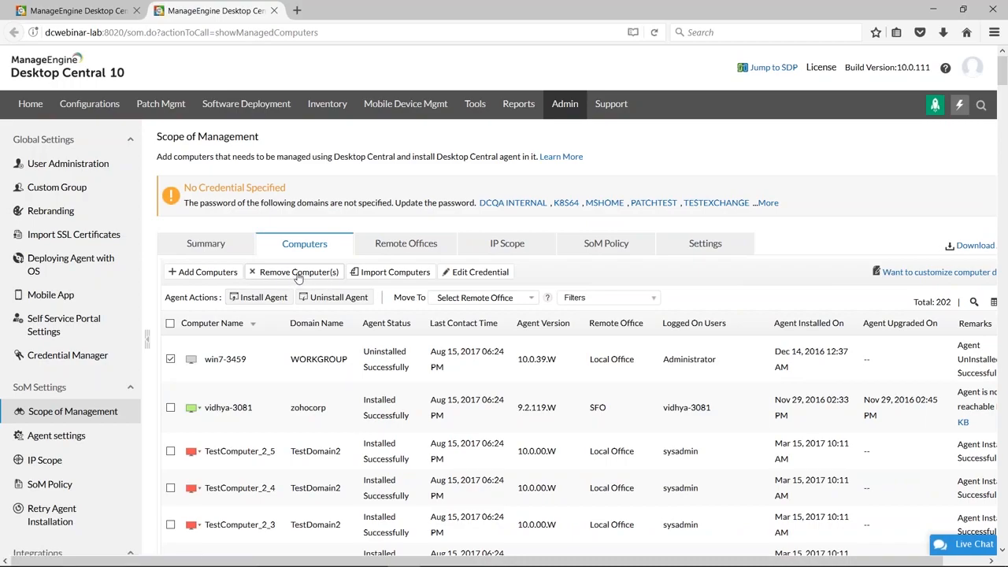
click(78, 13)
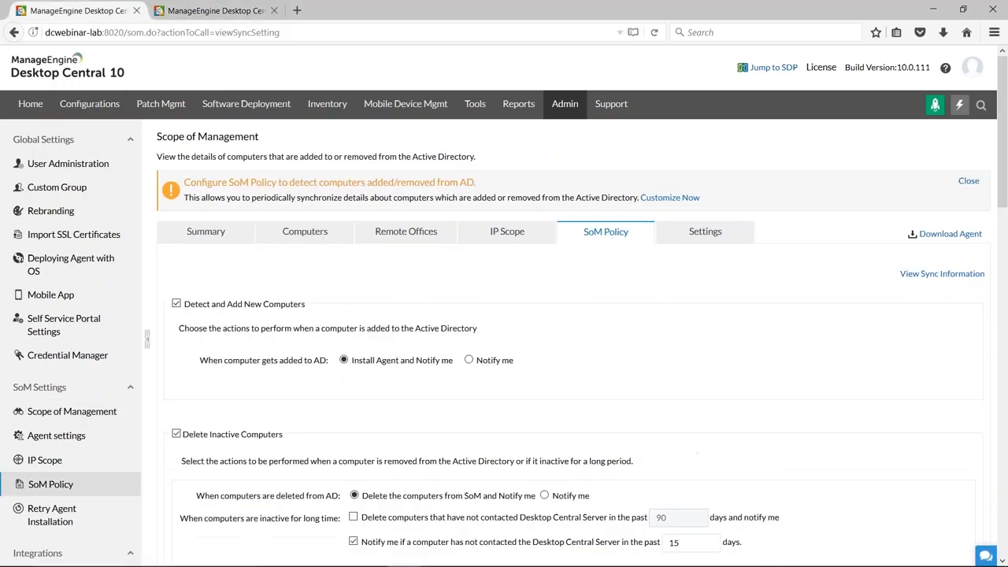
Set the notification threshold for computers that have not contacted the Desktop Central Server to 3 days.
scroll(543, 361, down, 3)
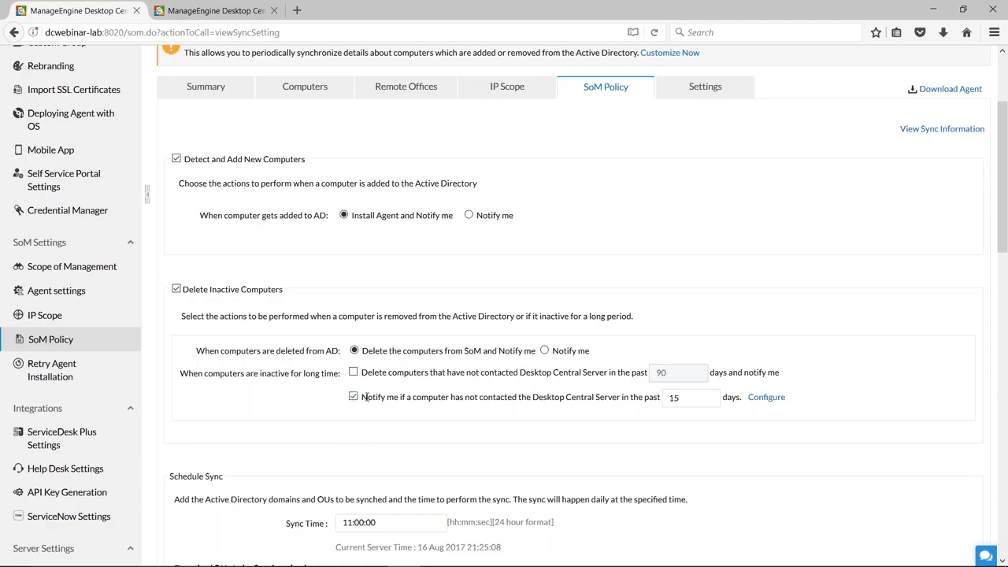
drag(363, 397, 663, 397)
click(307, 423)
click(690, 399)
drag(690, 399, 664, 400)
text(3)
Enable deletion of computers that have not contacted the Desktop Central Server, and select the period's day count.
click(353, 372)
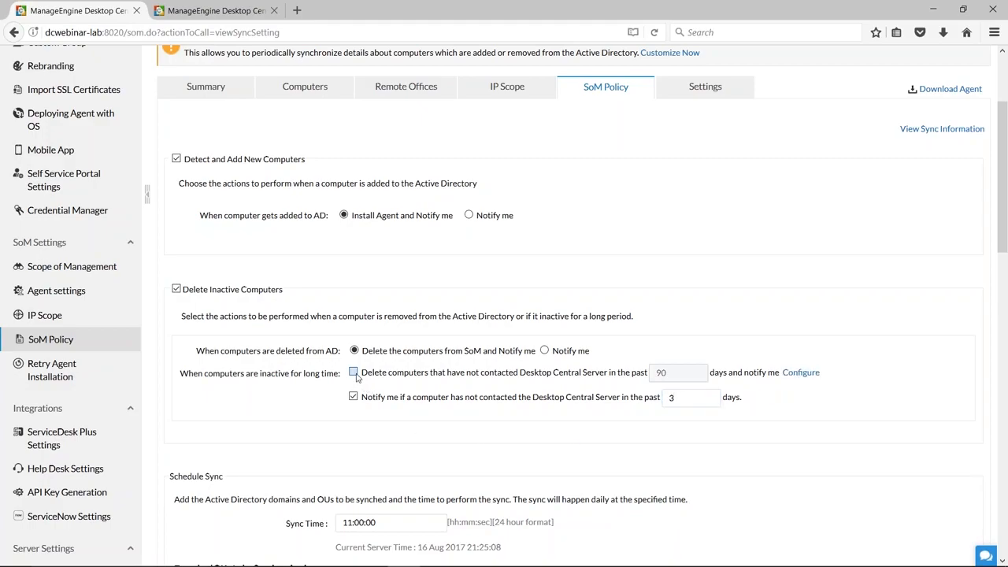
double_click(677, 372)
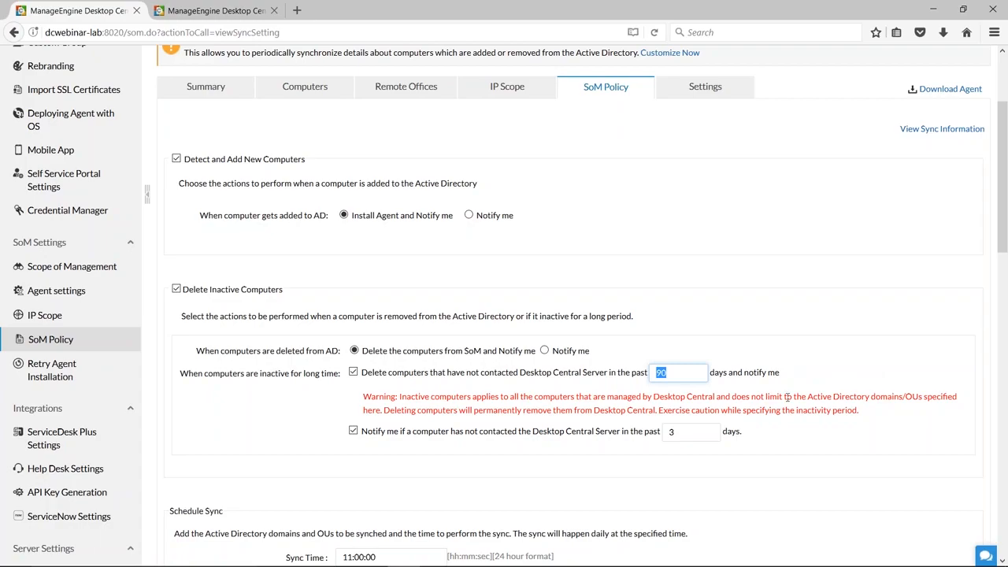
scroll(787, 399, up, 3)
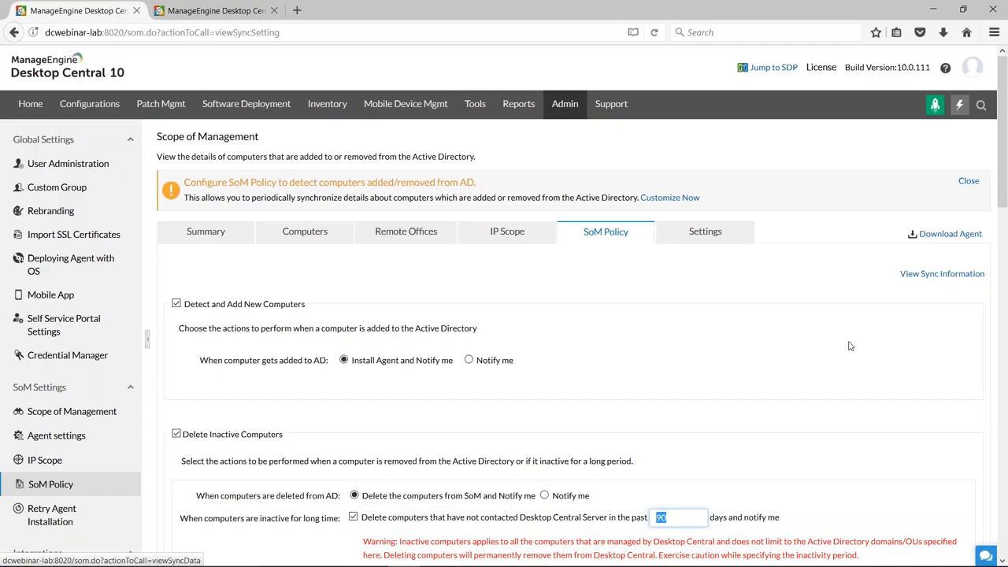
Review the inactive computer and sync schedule settings, and return to the Active Directory sync information.
scroll(831, 377, down, 3)
scroll(504, 304, down, 1)
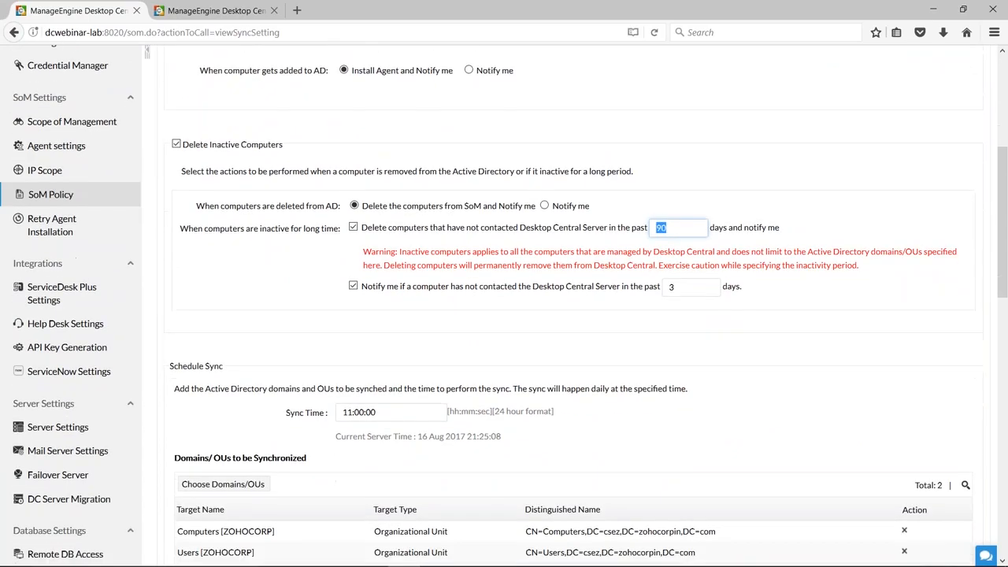
scroll(782, 386, down, 1)
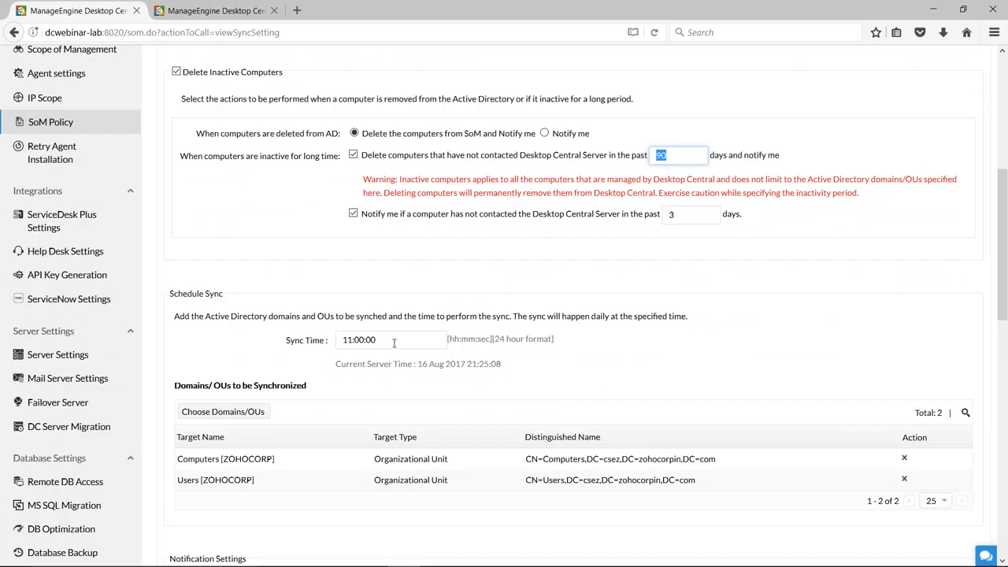
scroll(394, 341, up, 4)
click(942, 203)
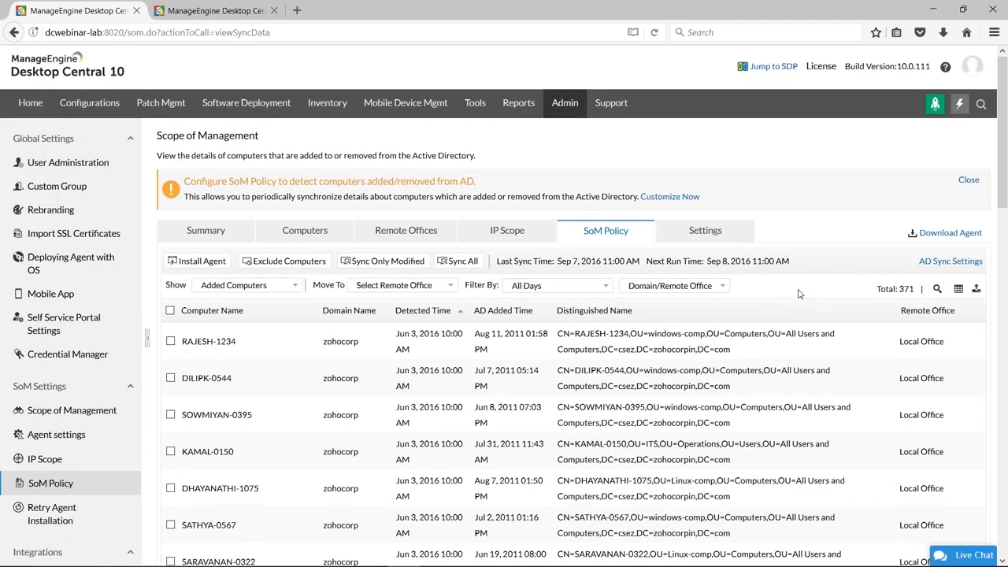
Switch the Active Directory sync list to deleted computers, and return it to the added computers.
scroll(551, 252, down, 2)
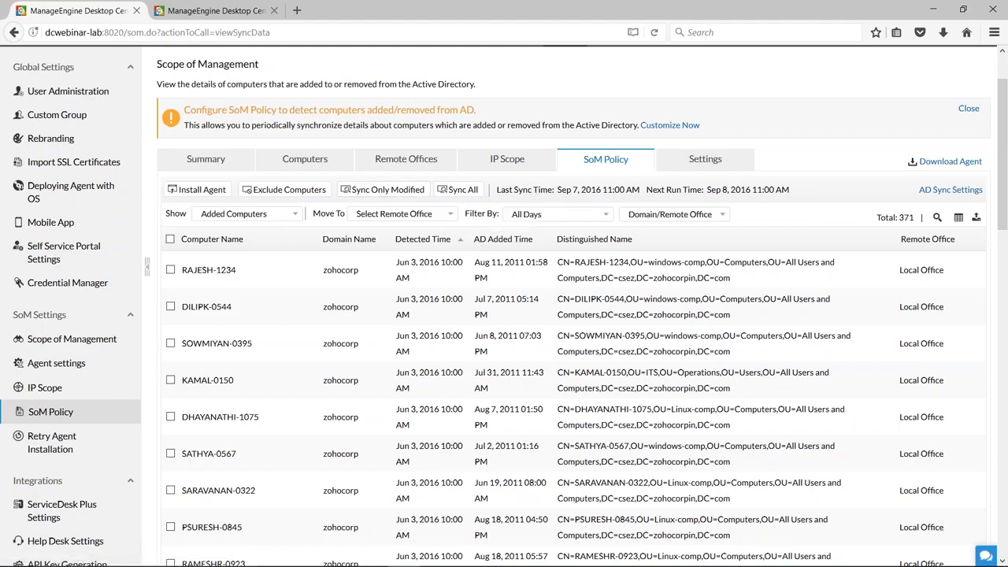
click(171, 270)
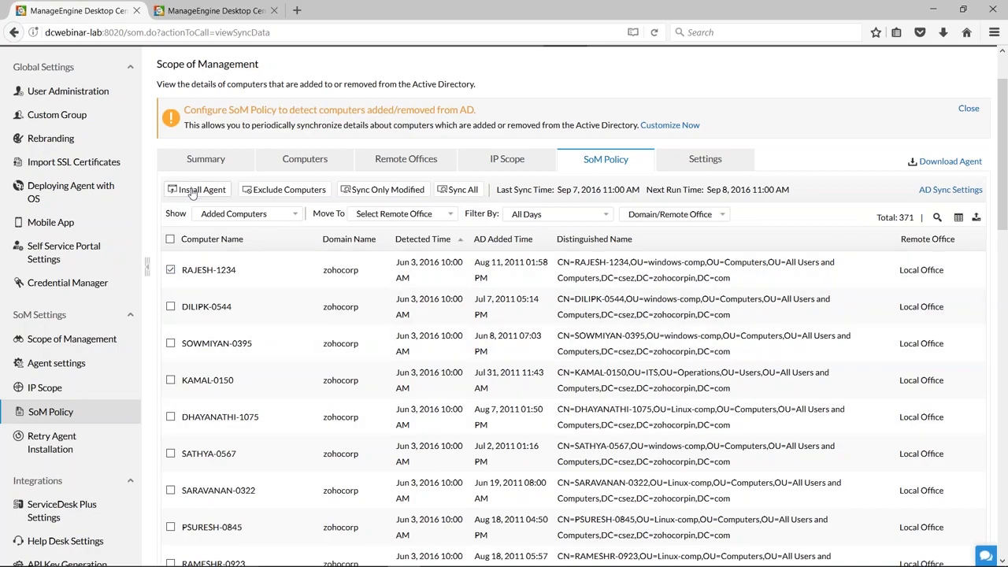
click(170, 270)
click(297, 215)
click(237, 245)
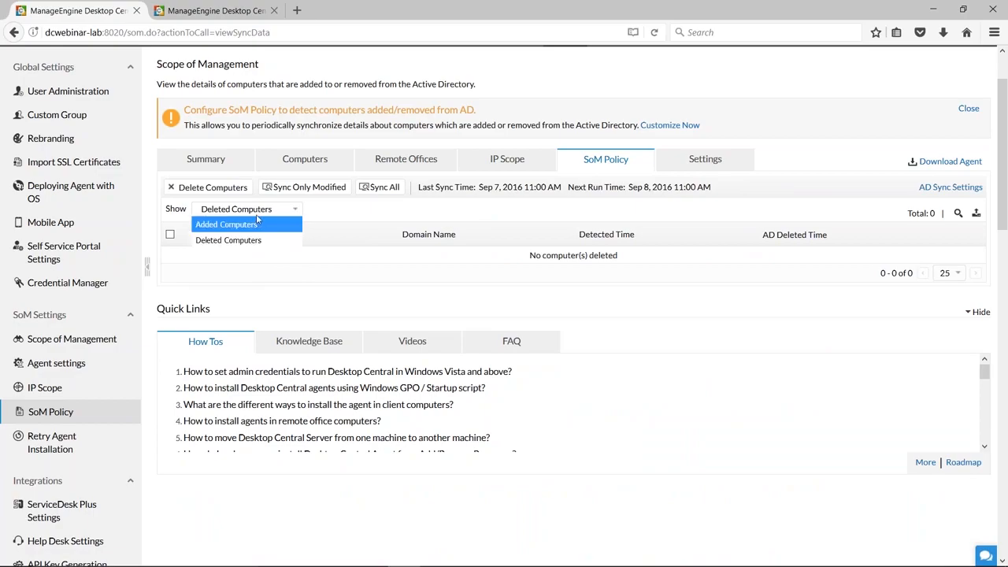
click(241, 224)
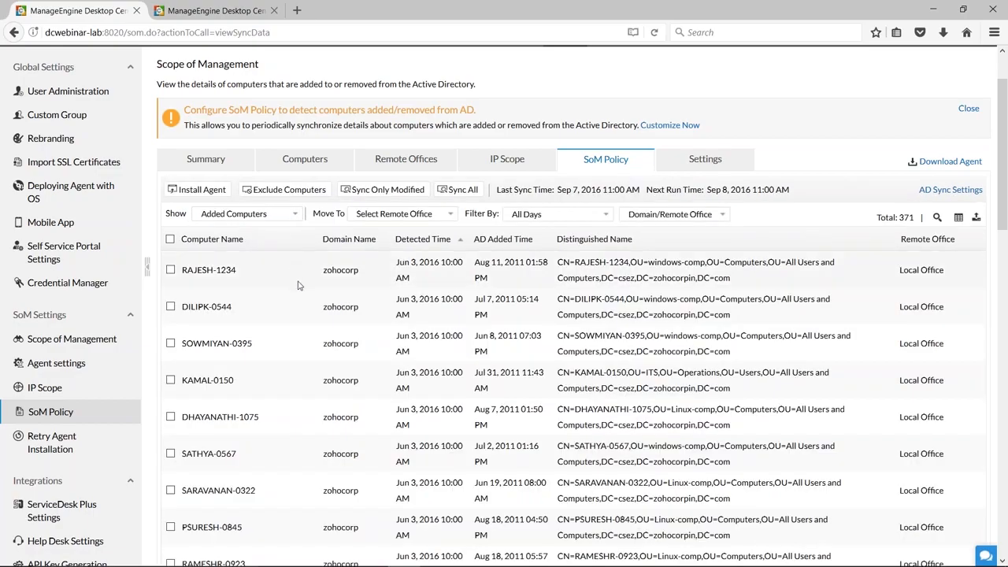
Try to exclude the second computer in the Added Computers list, and check the list of excluded computers.
click(171, 270)
drag(182, 270, 236, 269)
click(171, 270)
click(171, 306)
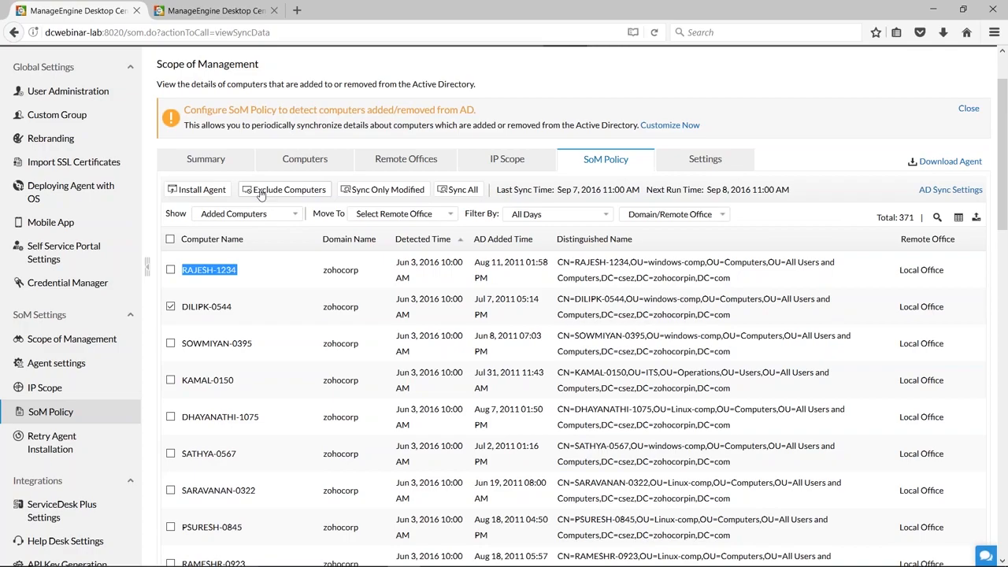
click(260, 191)
click(287, 214)
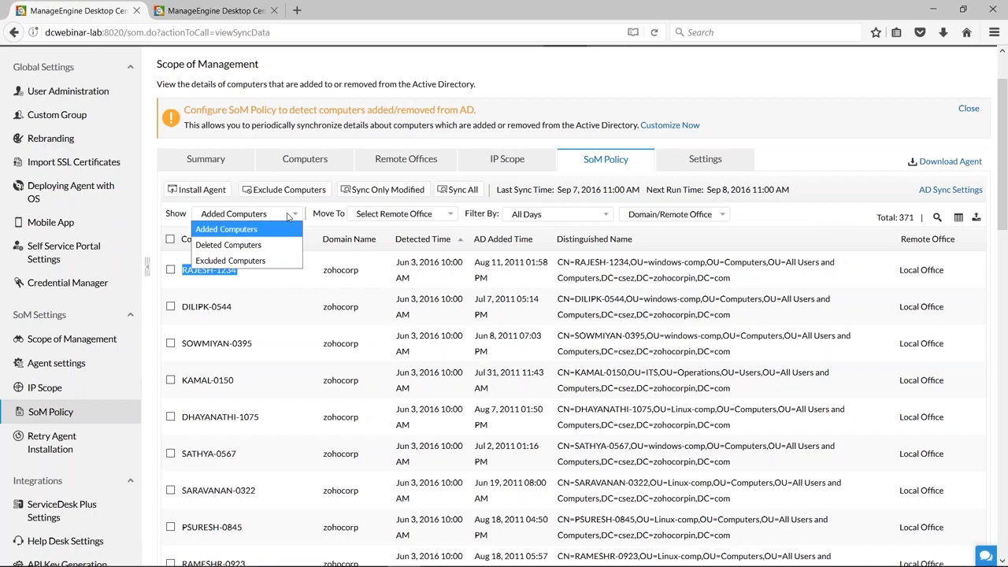
click(254, 262)
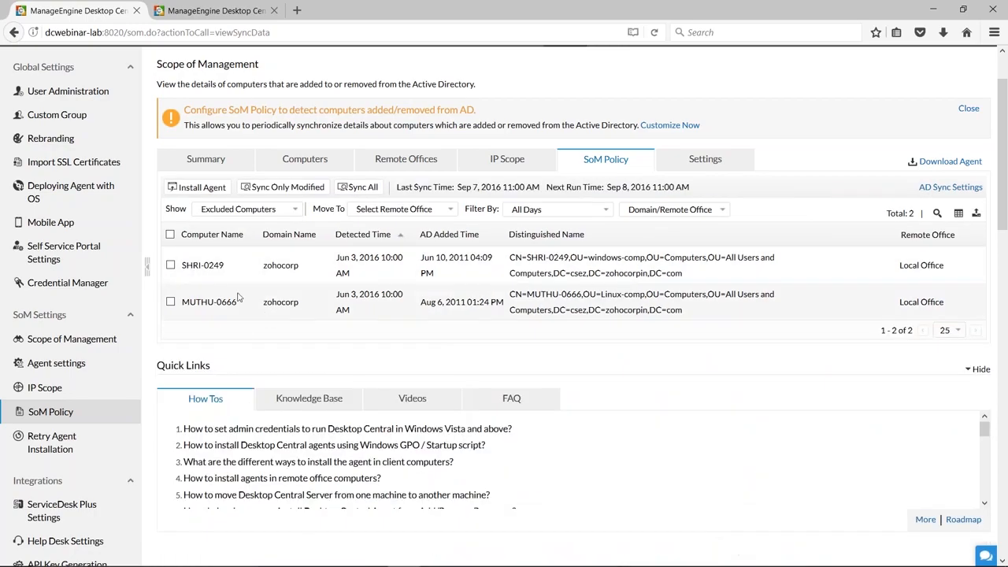
Exclude the second computer in the Added Computers list, and display the Excluded Computers list.
click(264, 211)
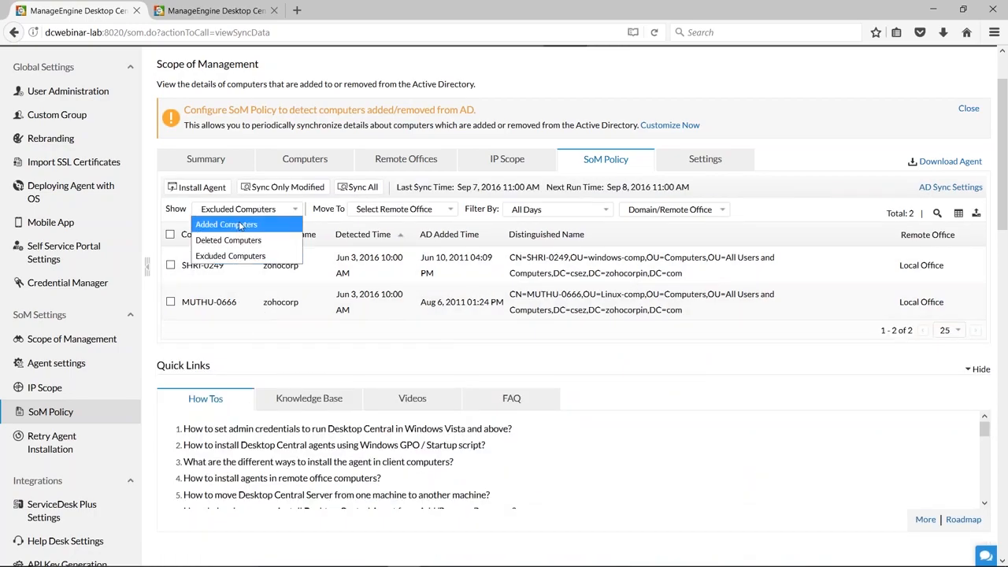
click(236, 226)
click(171, 307)
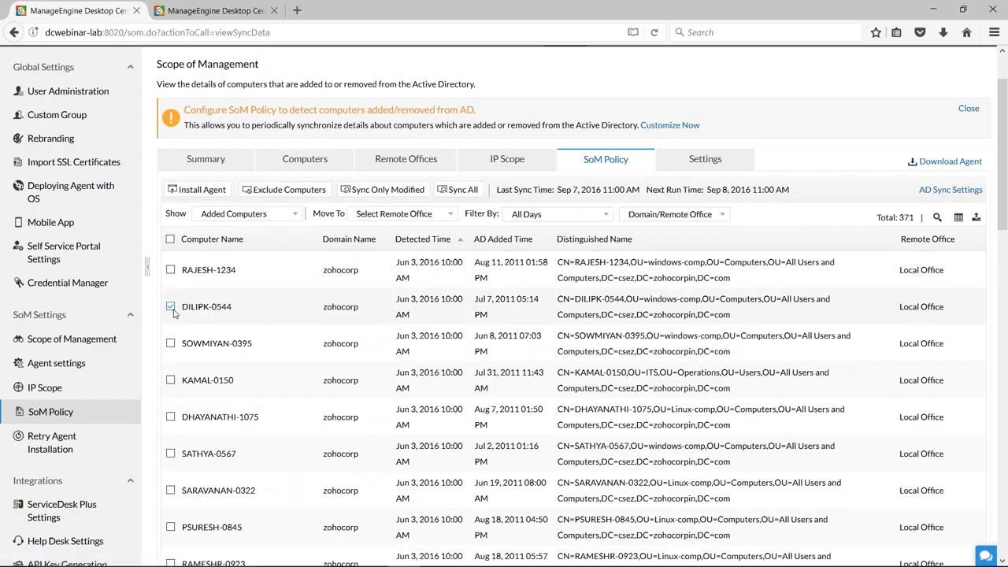
click(258, 190)
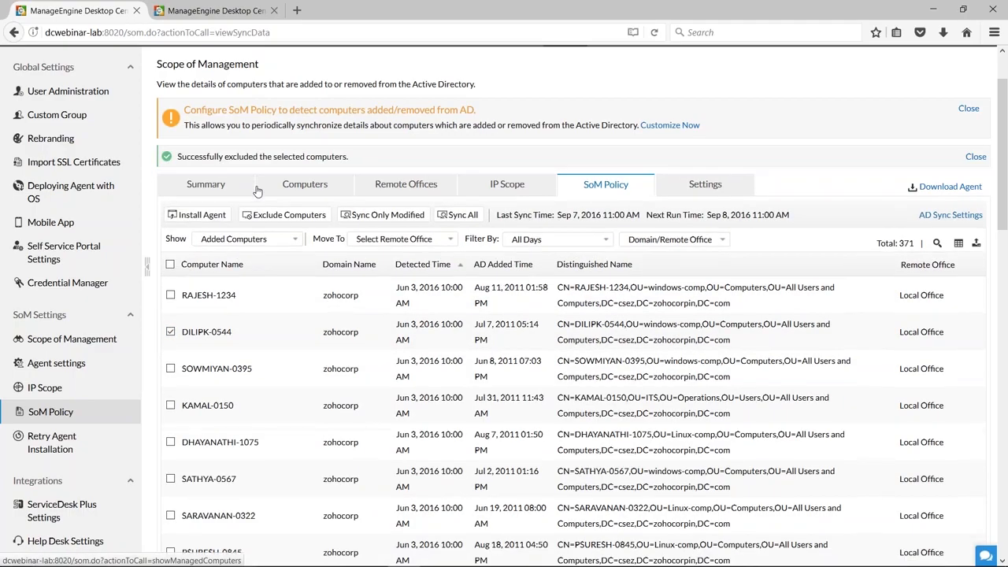
click(279, 240)
click(230, 286)
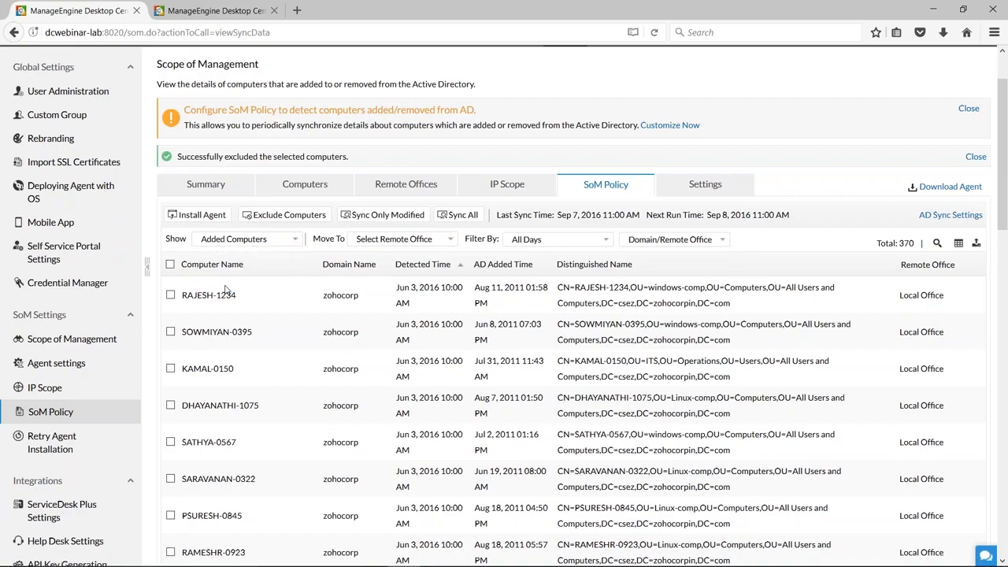
click(169, 341)
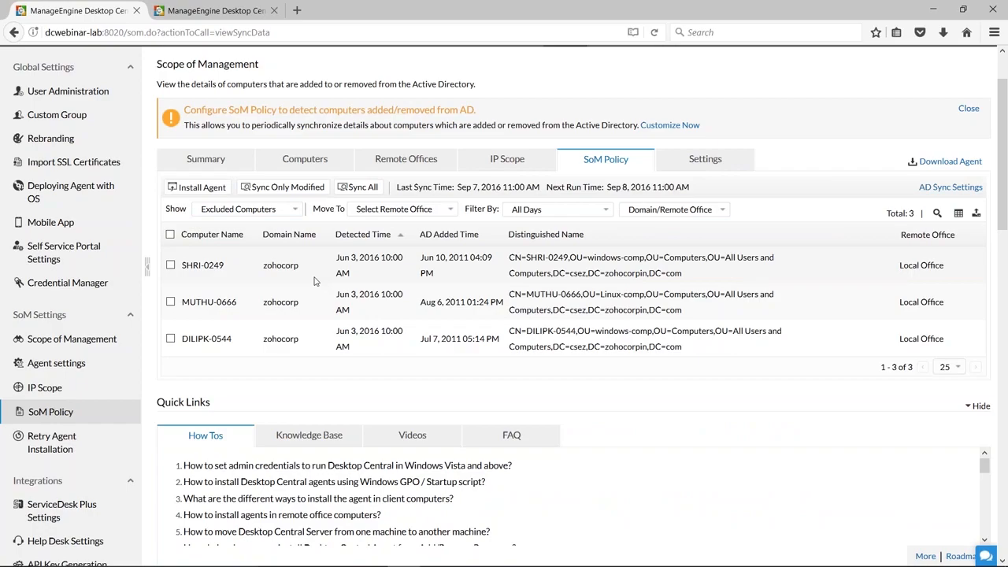
View the agent installation retry settings, and select all entries in the managed computers list.
scroll(429, 291, up, 2)
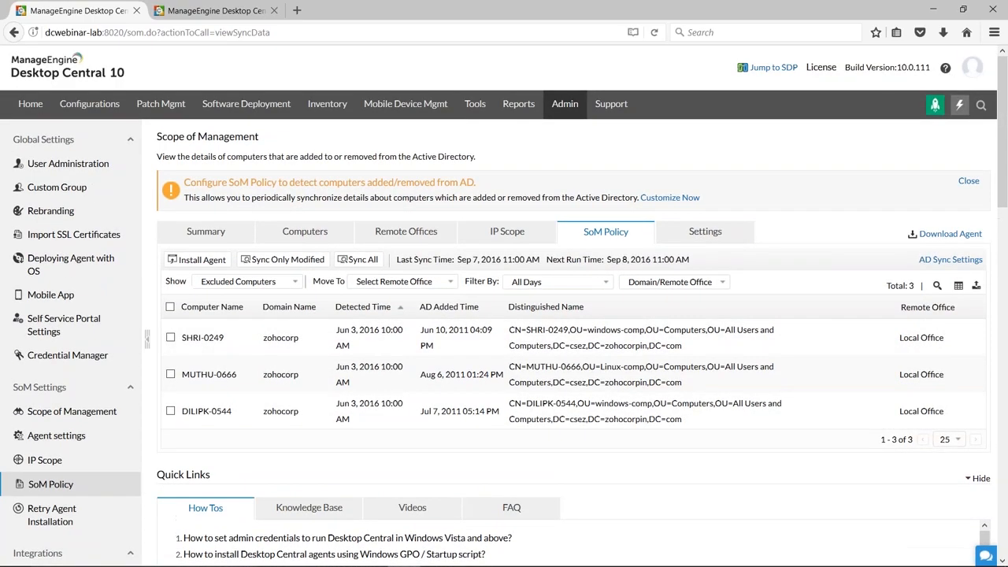
click(689, 235)
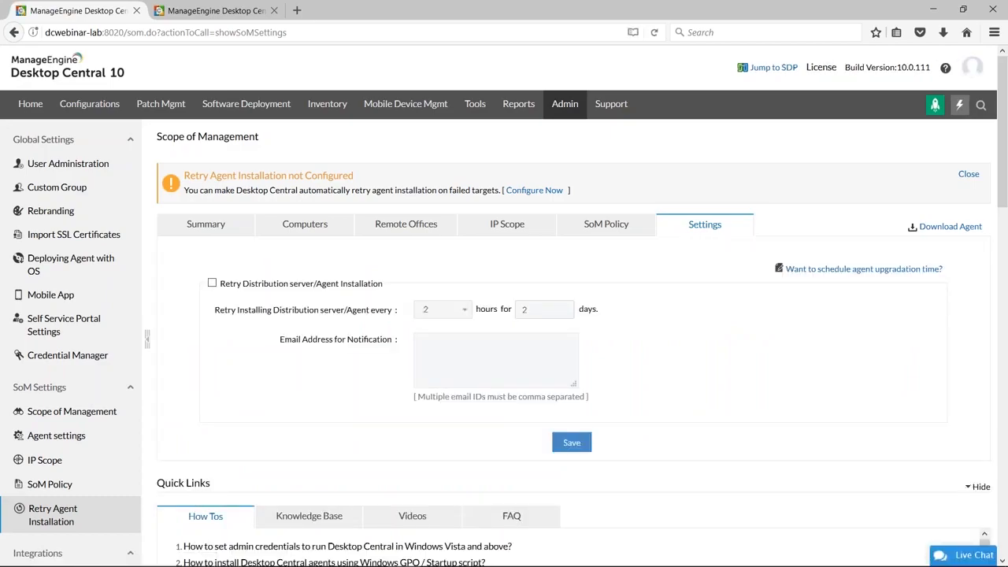
click(303, 232)
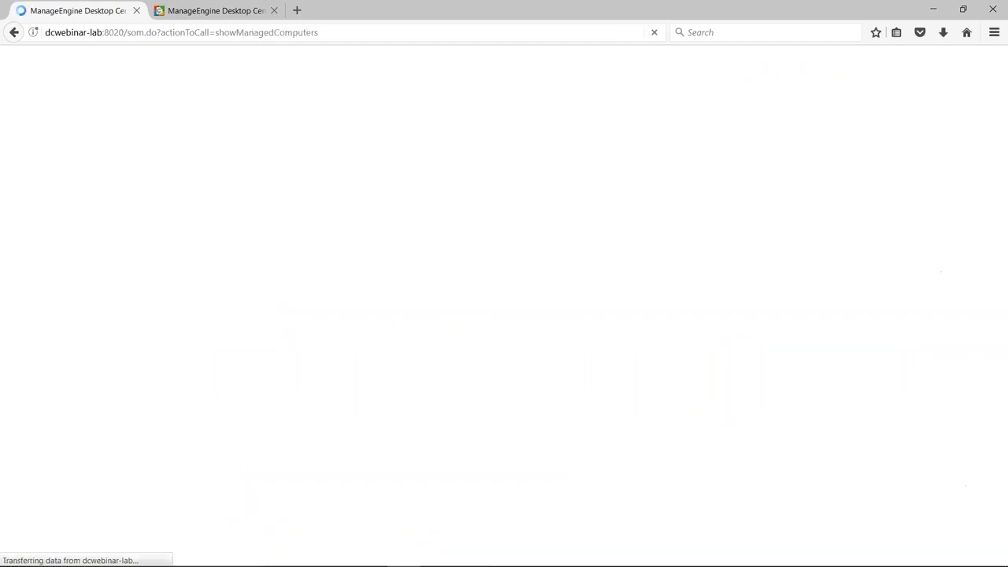
scroll(398, 405, down, 2)
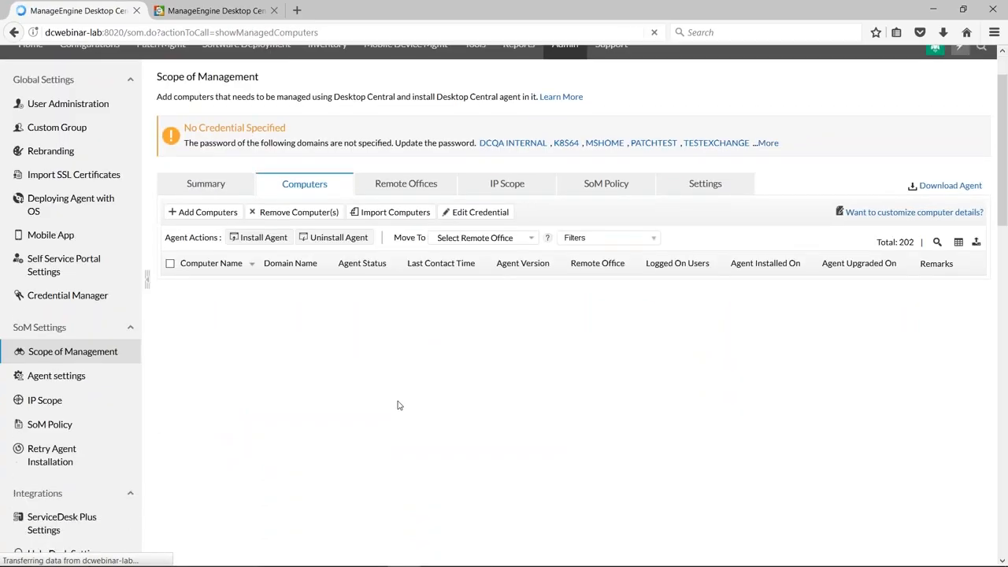
click(170, 252)
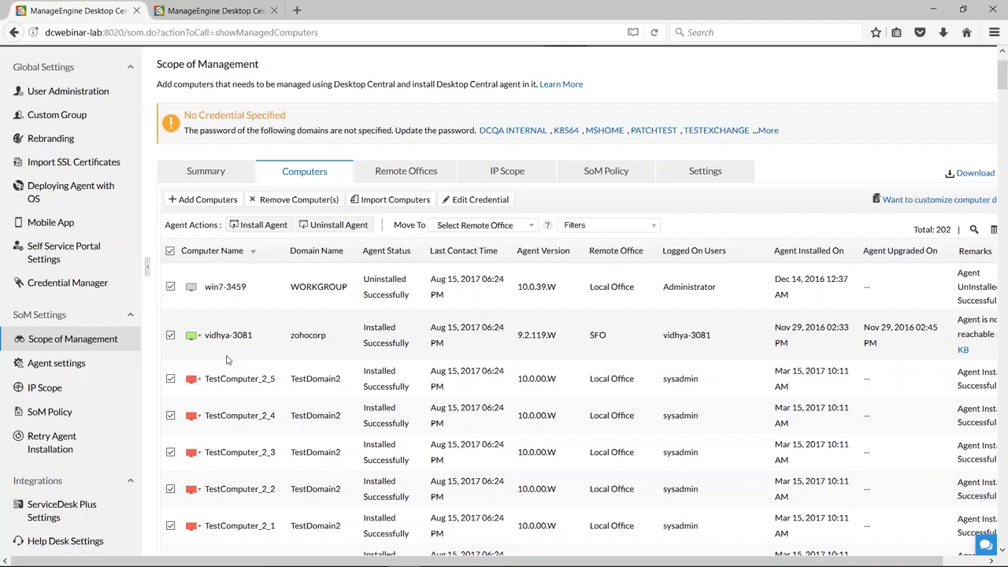
Enable retrying of distribution server and agent installation every 4 hours, and place the cursor in the notification email address field.
click(729, 178)
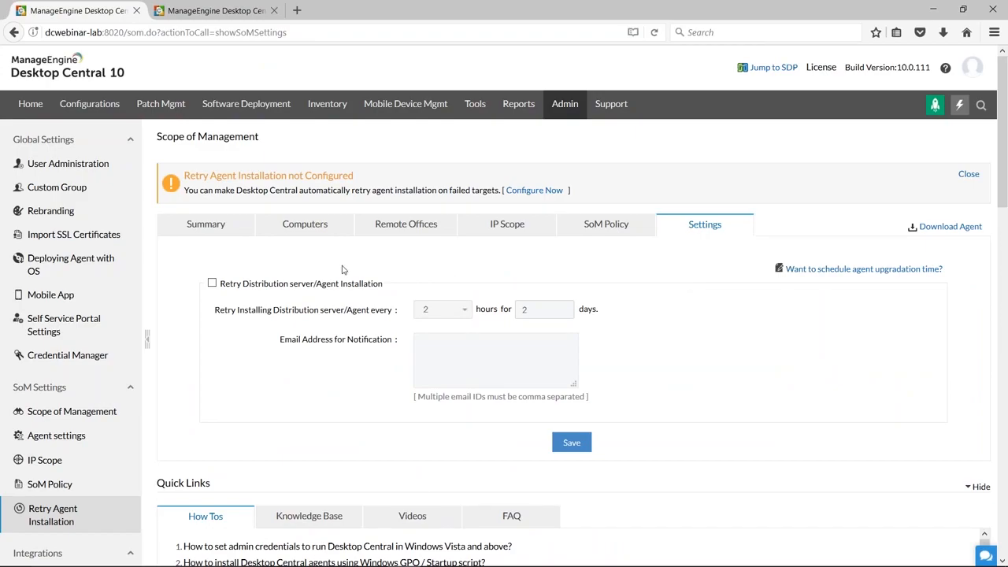
click(212, 285)
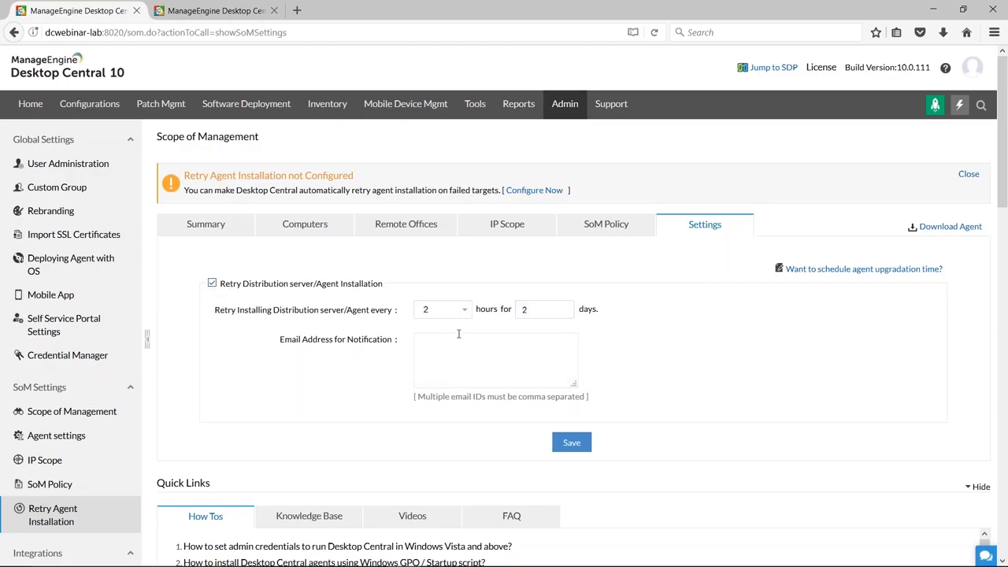
click(468, 311)
click(429, 376)
click(462, 358)
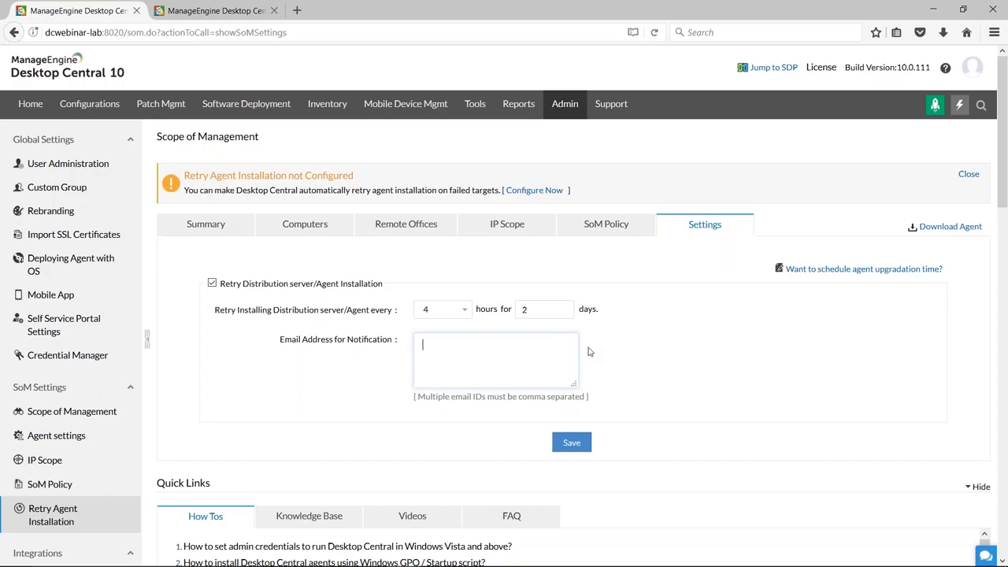
View the Scope of Management summary, and switch to the other open window.
click(211, 226)
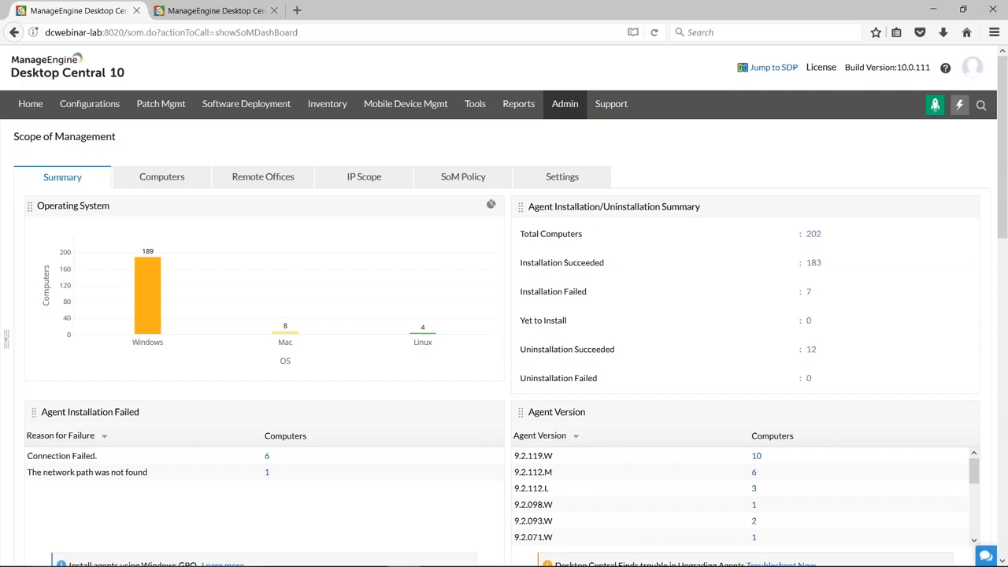
key(alt+Tab)
key(Right)
Show only the configurations created by the signed-in account, and check that account's details.
click(88, 108)
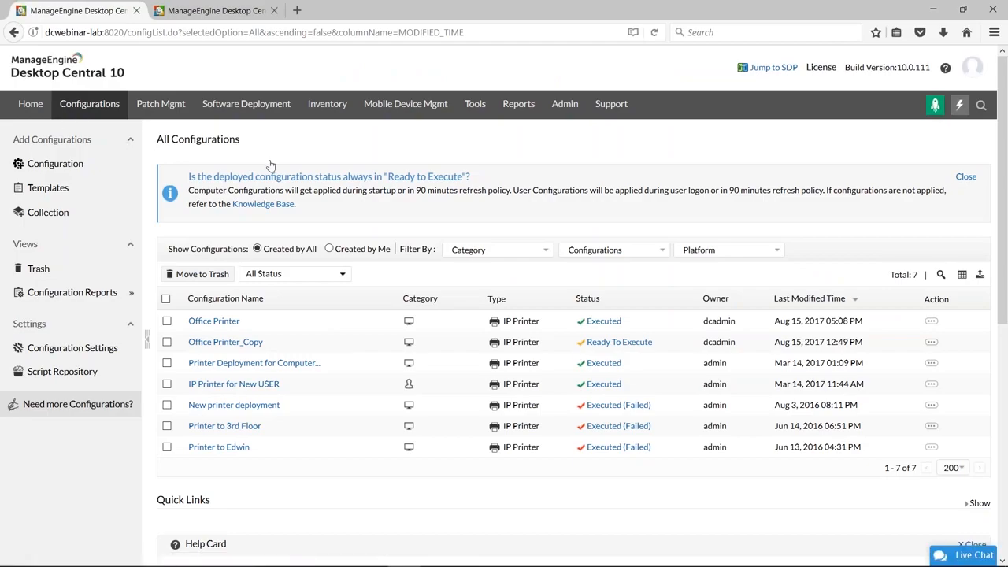
scroll(323, 241, down, 4)
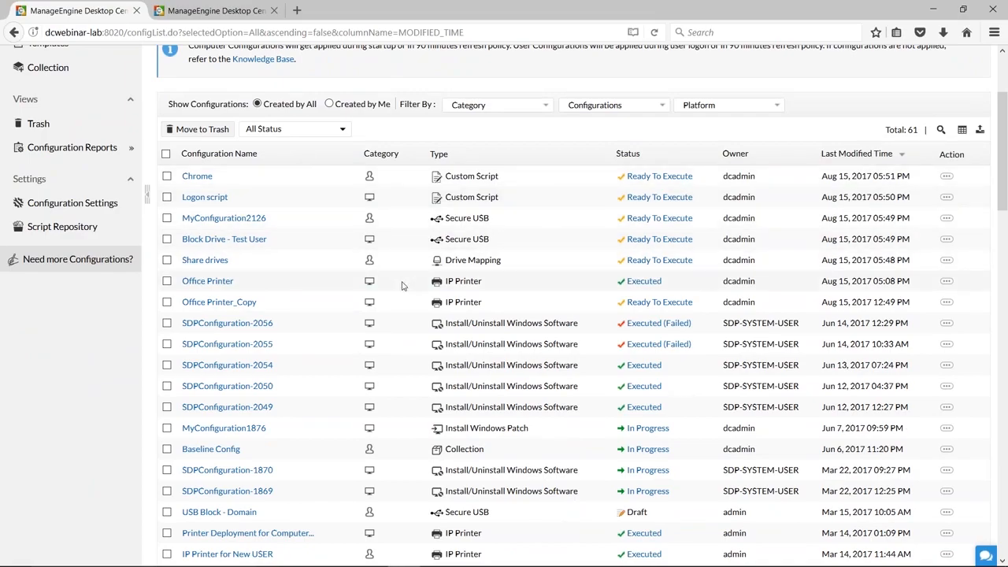
scroll(401, 286, up, 4)
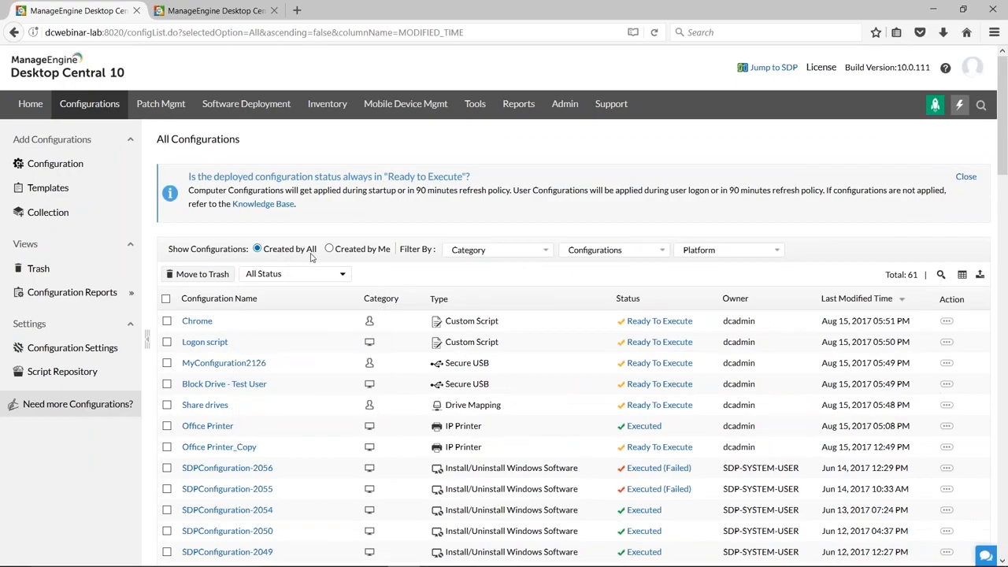
click(329, 249)
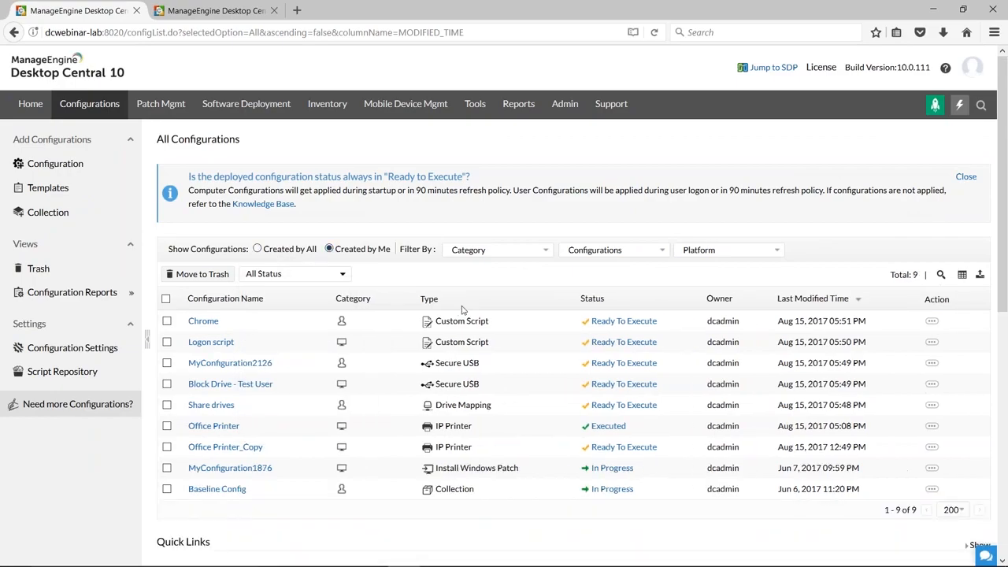
click(968, 72)
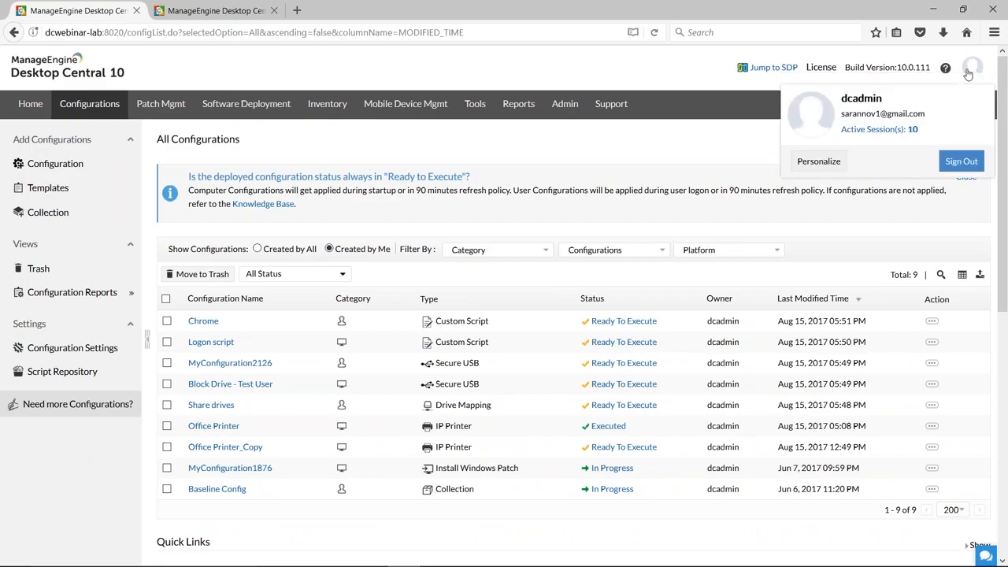
click(638, 144)
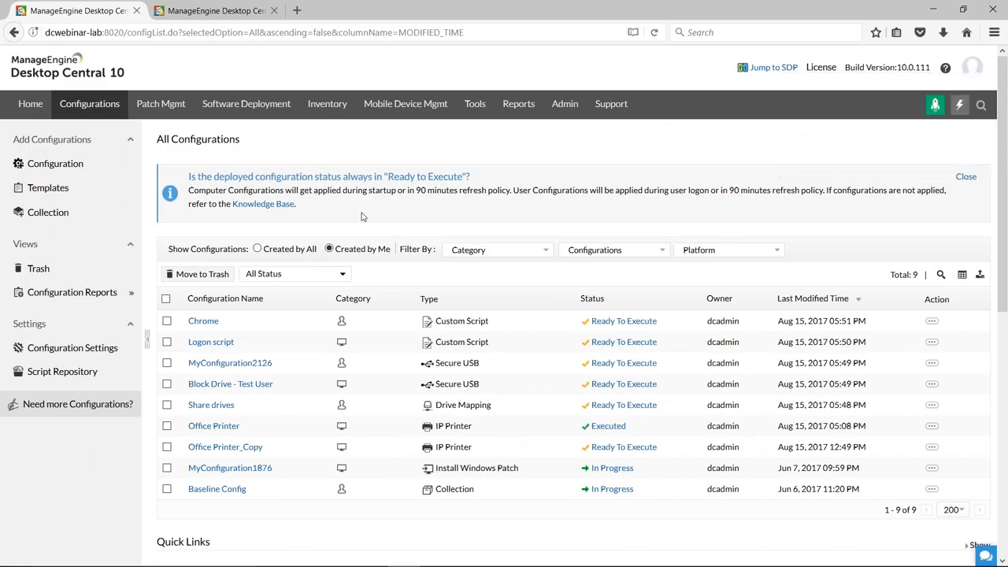
Show the configurations created by all users, and review their execution statuses.
click(257, 249)
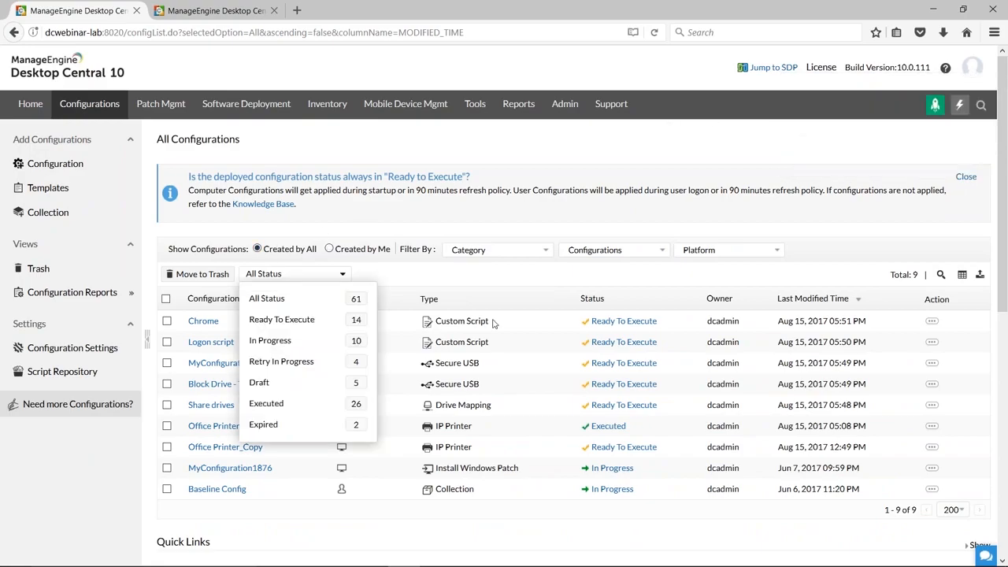
scroll(542, 330, down, 1)
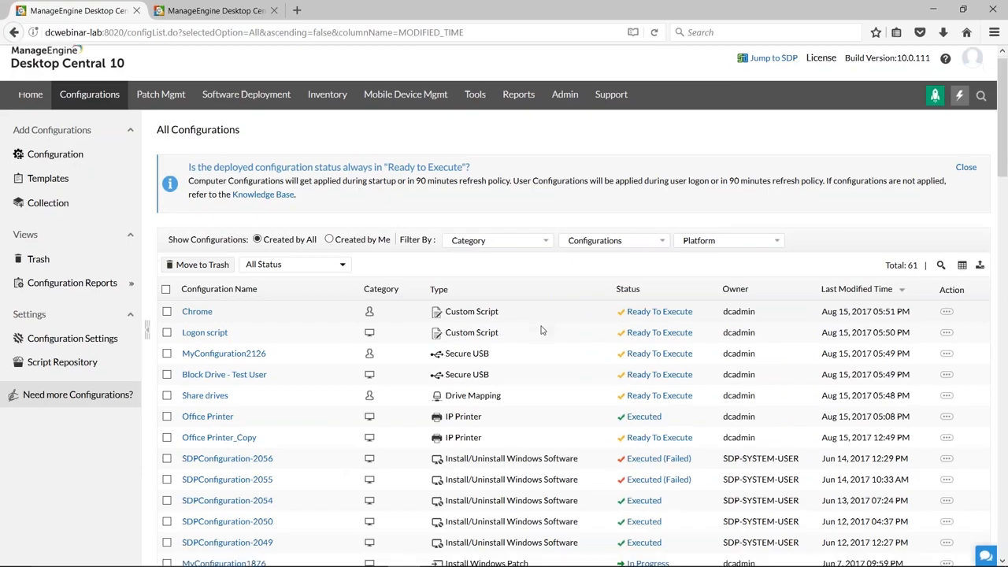
scroll(542, 330, down, 2)
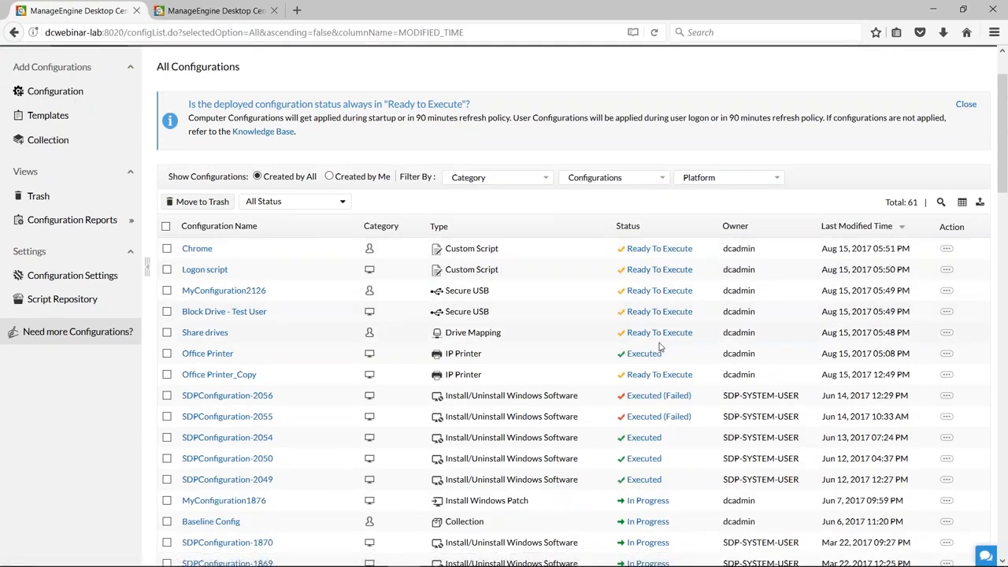
mouse_move(660, 252)
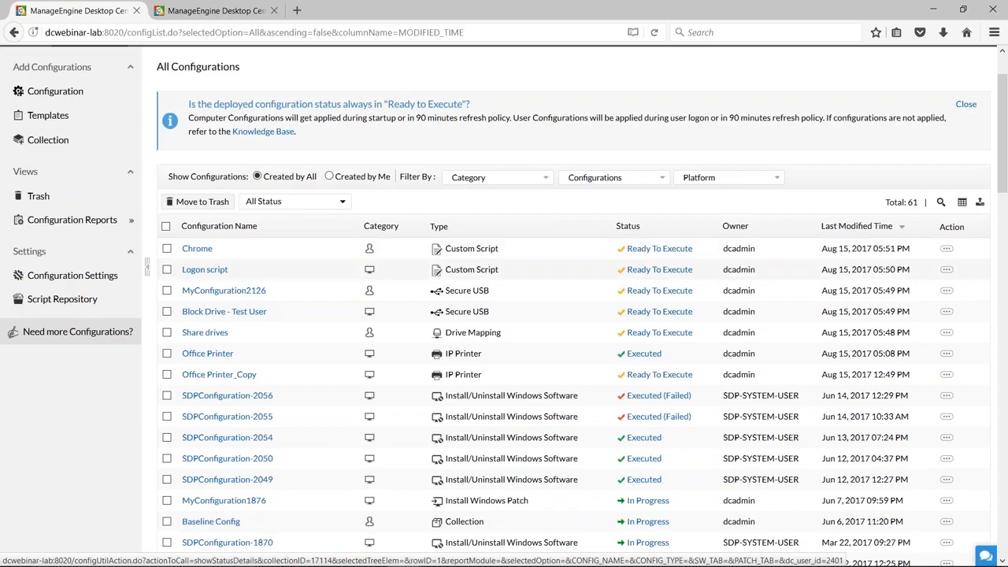
Review the Office Printer configuration's execution status, configuration details and summary.
click(654, 356)
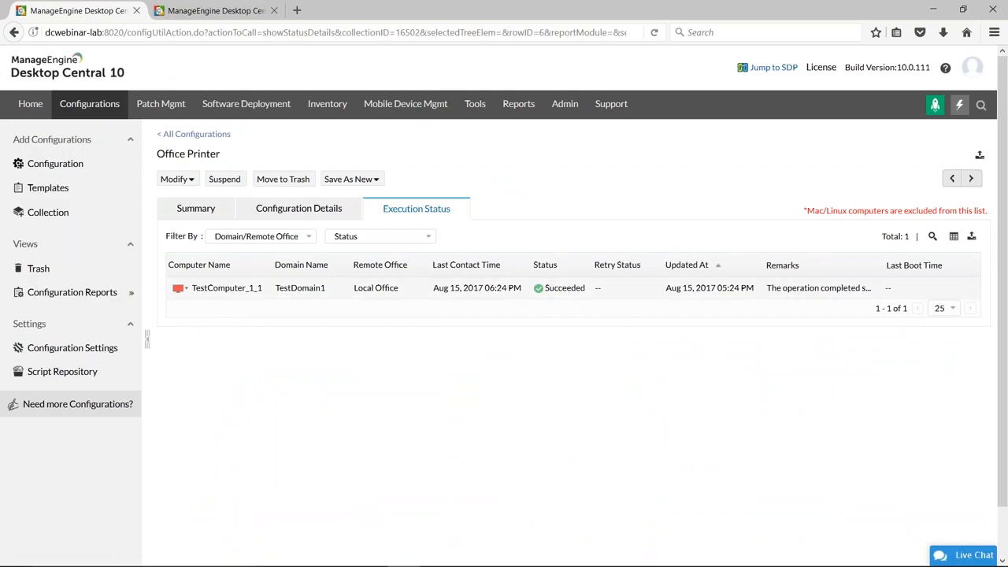
click(328, 211)
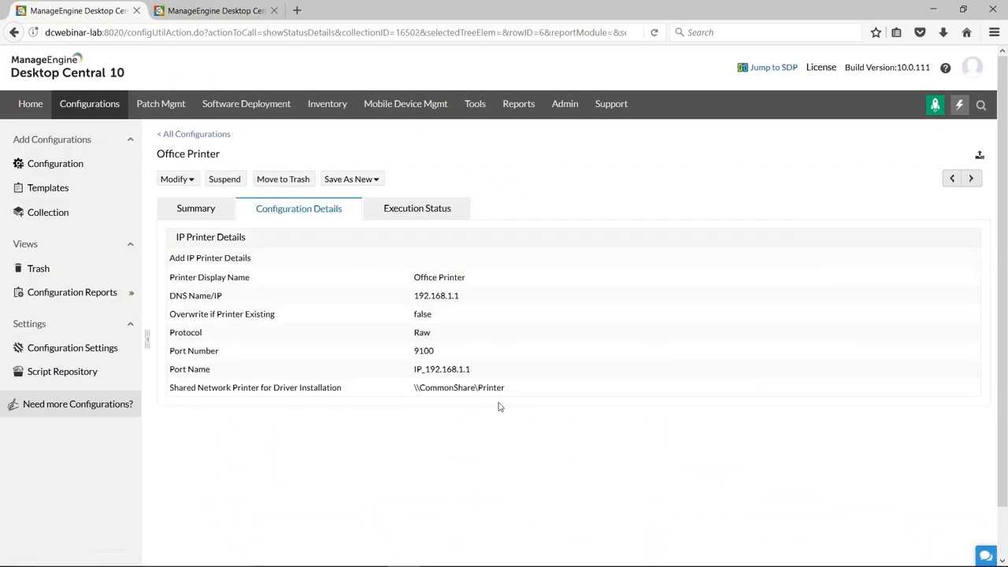
click(203, 216)
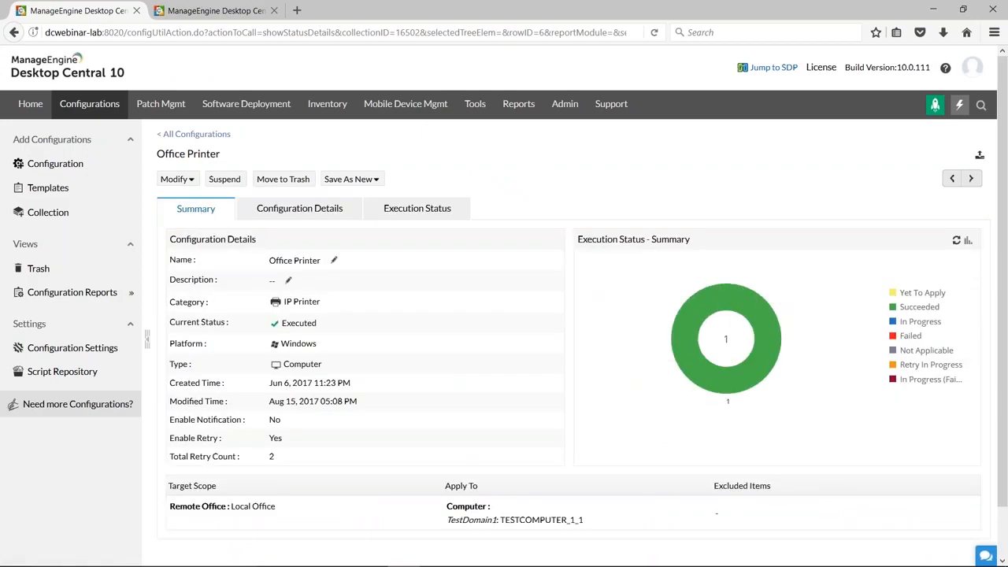
scroll(695, 398, down, 1)
scroll(695, 398, up, 2)
Return to the list of all configurations and look through its older entries.
click(98, 109)
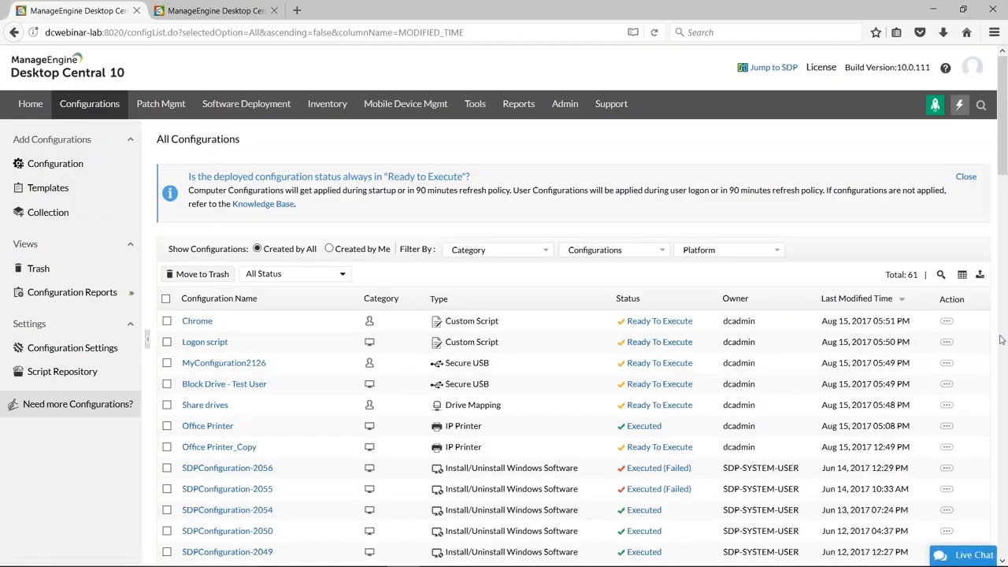
scroll(1000, 339, down, 2)
scroll(1001, 339, down, 13)
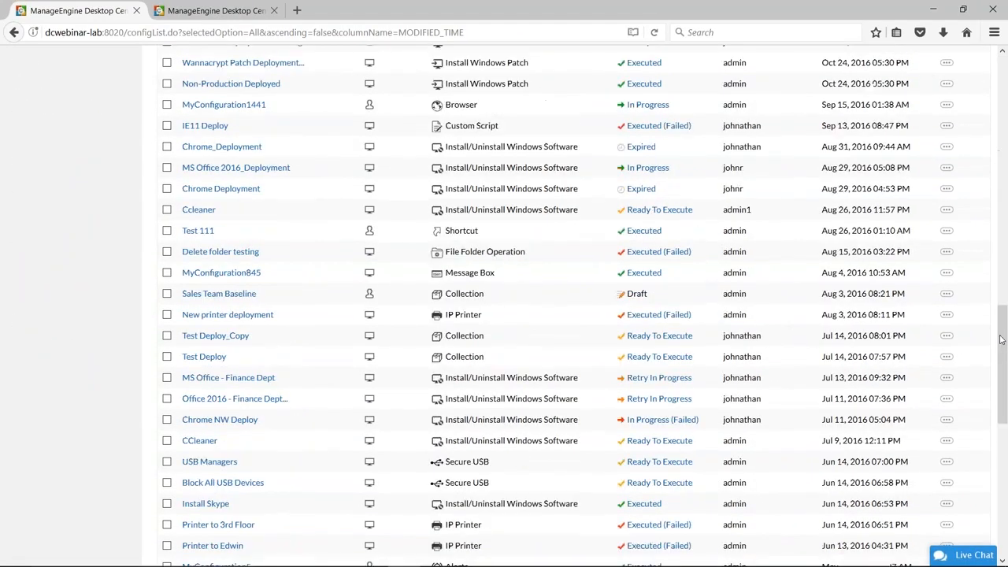
Review the configuration state definitions in the help card below the list of all configurations.
scroll(1001, 340, down, 2)
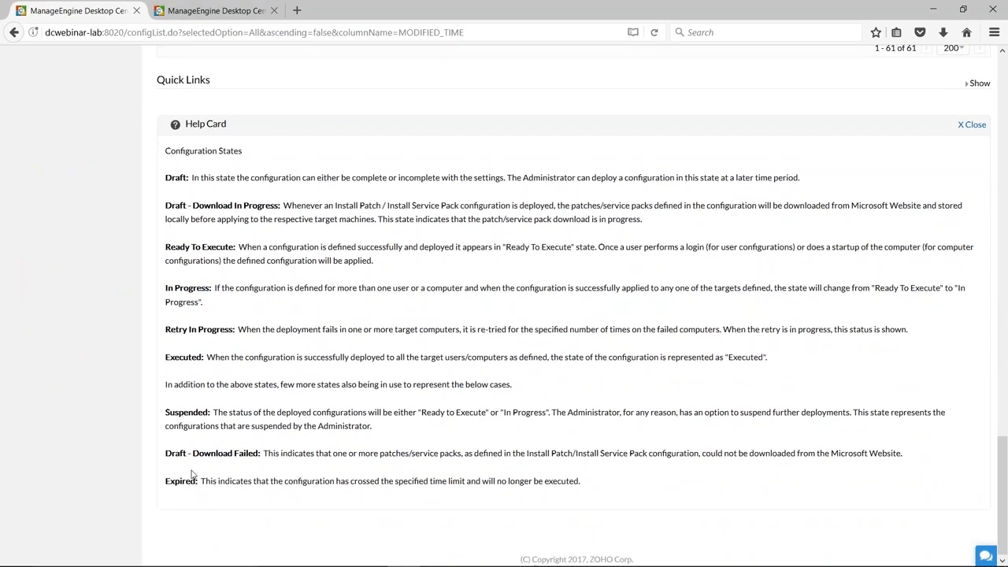
scroll(674, 446, up, 5)
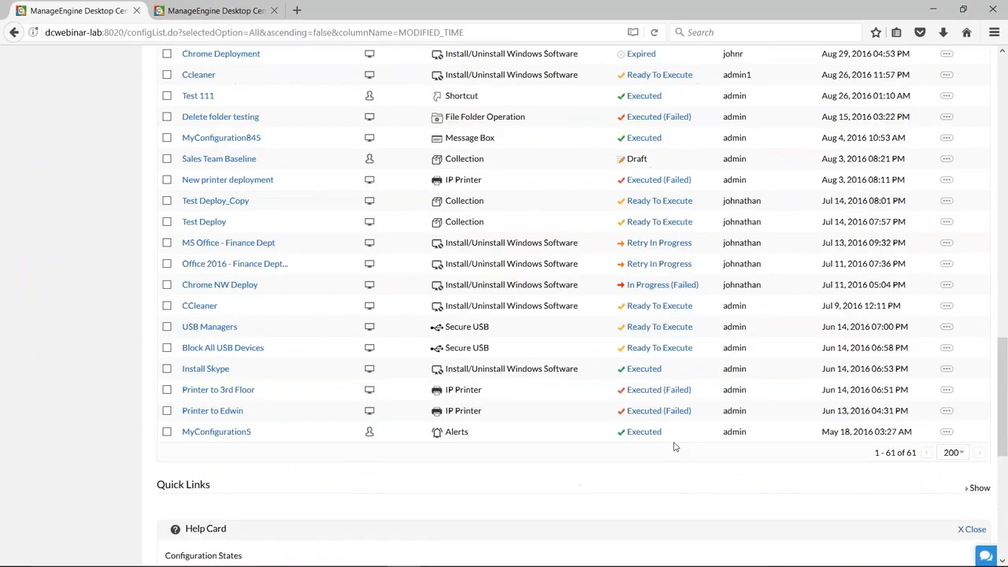
scroll(674, 446, up, 20)
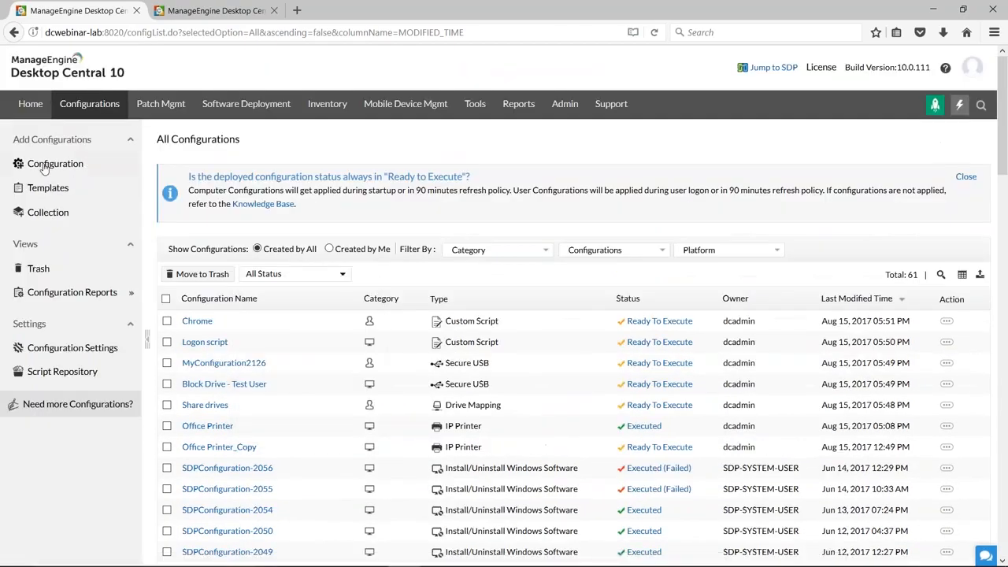
Open the page for adding a configuration and review the Windows configuration types, including the user and computer options for IP Printer.
click(46, 163)
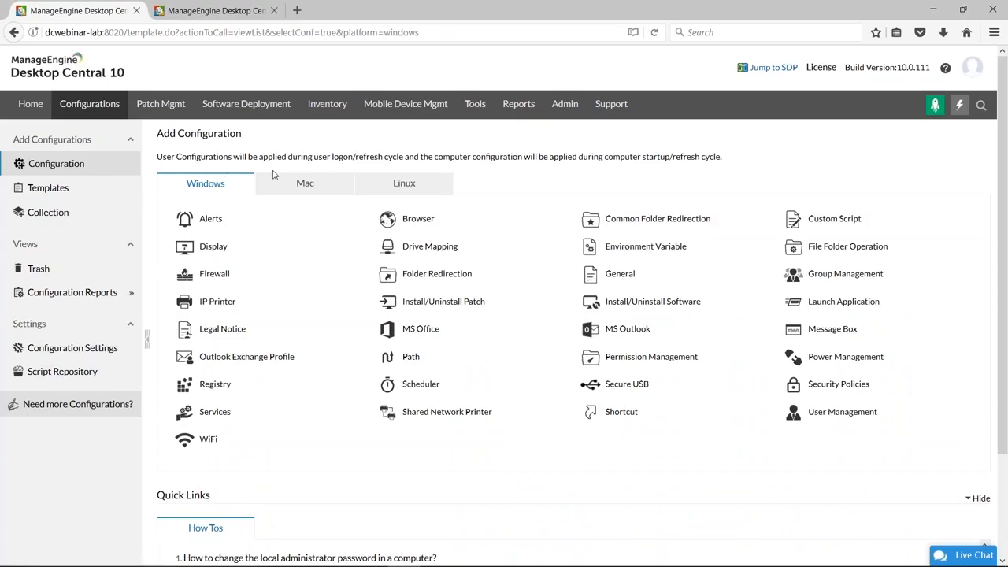
mouse_move(219, 223)
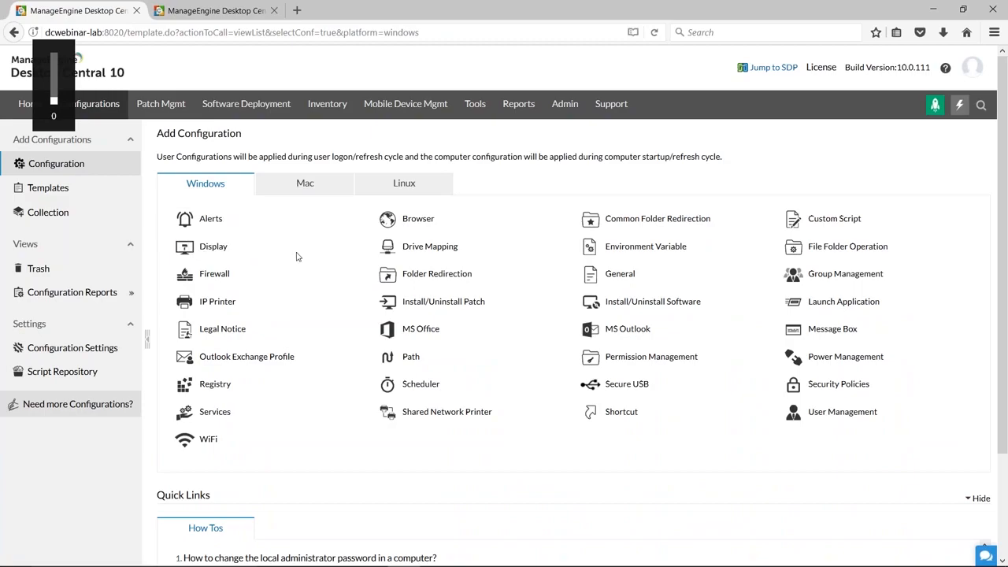
mouse_move(214, 275)
mouse_move(219, 319)
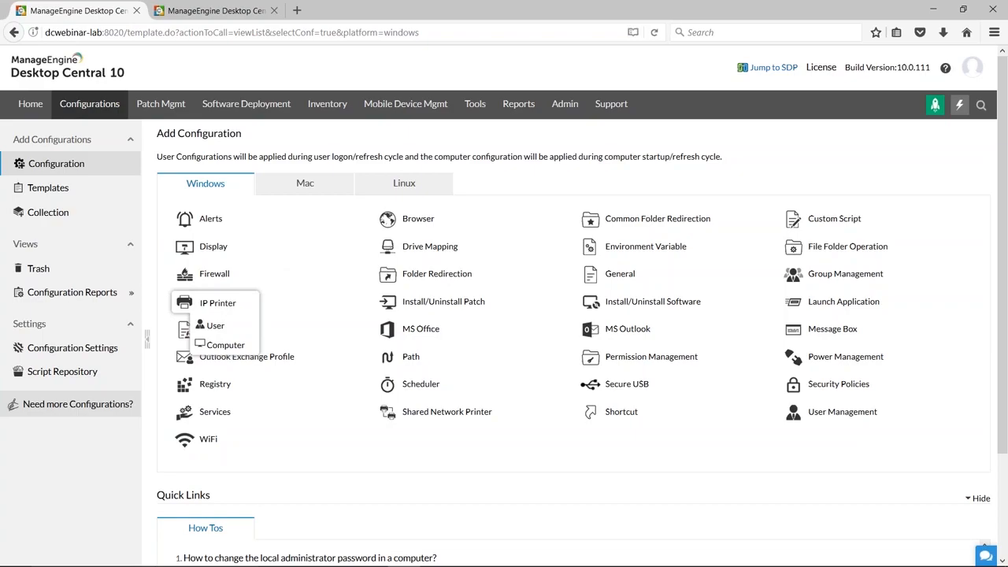
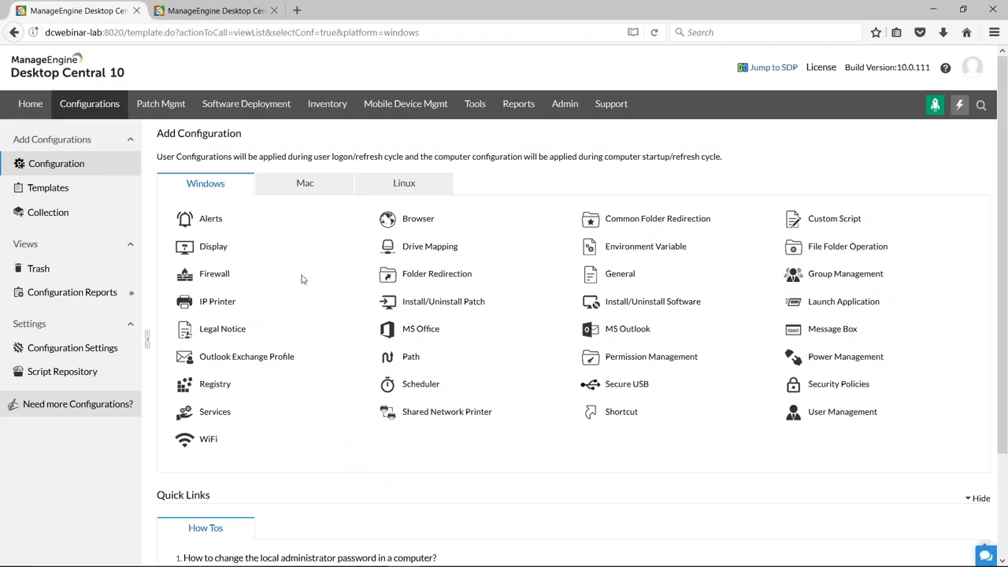
Review whether Windows configuration types such as Display, Browser, Registry, Services, WiFi and Common Folder Redirection apply to users or computers.
mouse_move(209, 260)
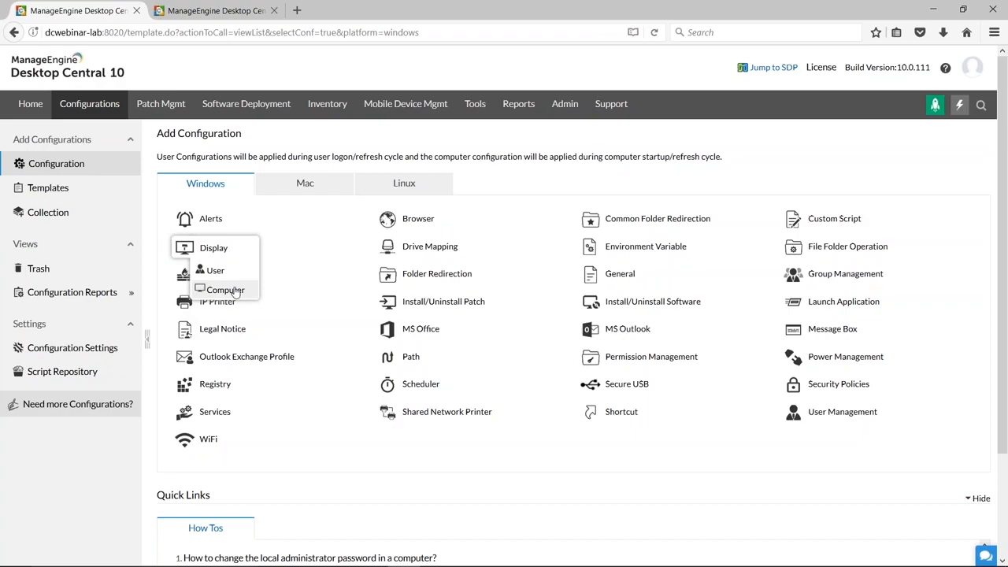
mouse_move(400, 230)
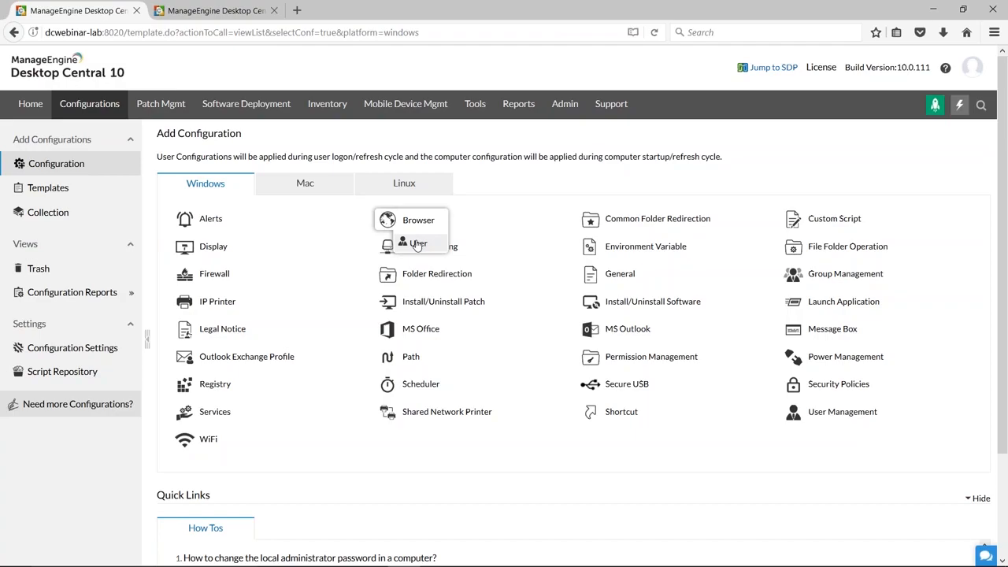
mouse_move(206, 390)
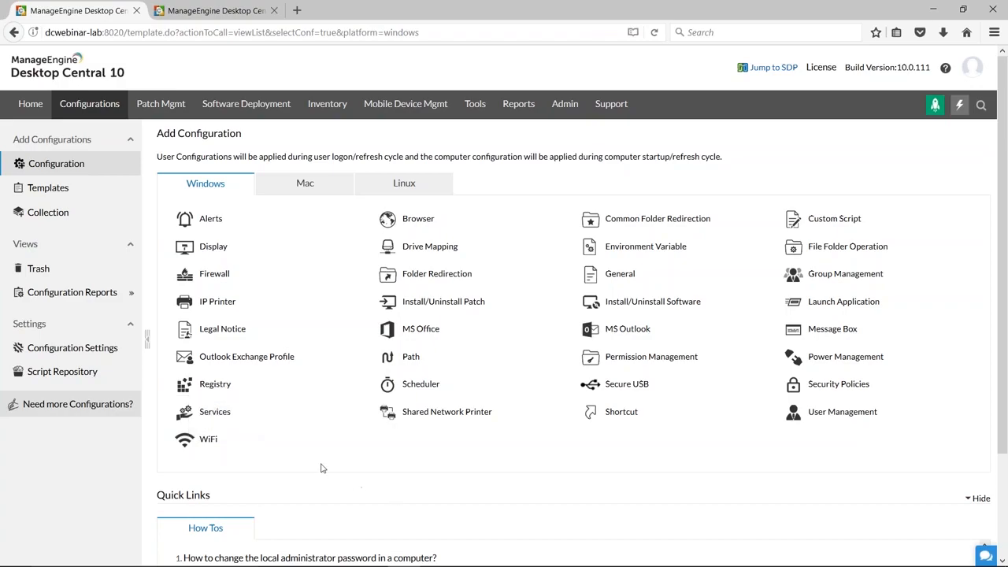
mouse_move(228, 412)
mouse_move(215, 443)
mouse_move(654, 220)
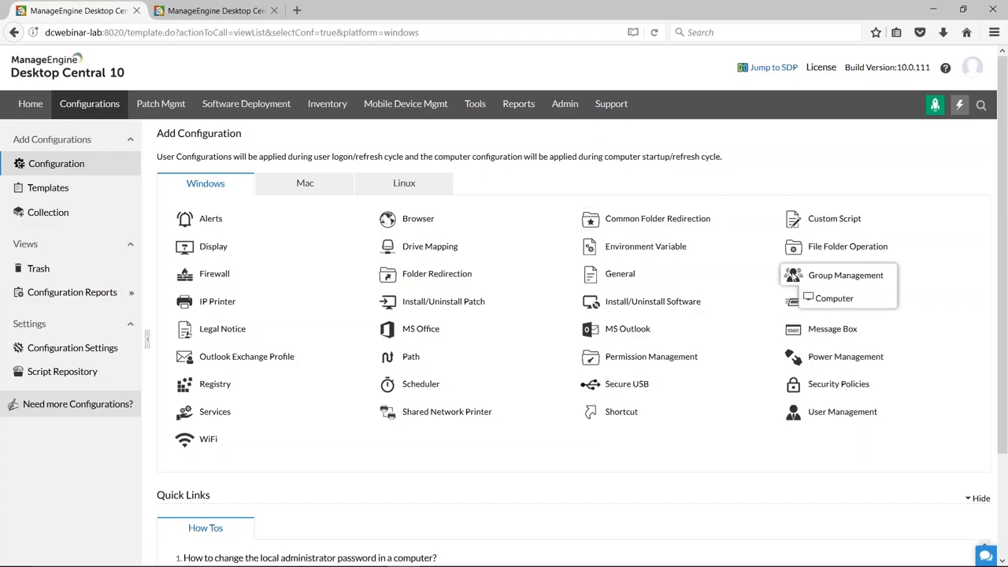
Open a new Custom Script configuration for computers and review its script, frequency and target settings.
mouse_move(824, 215)
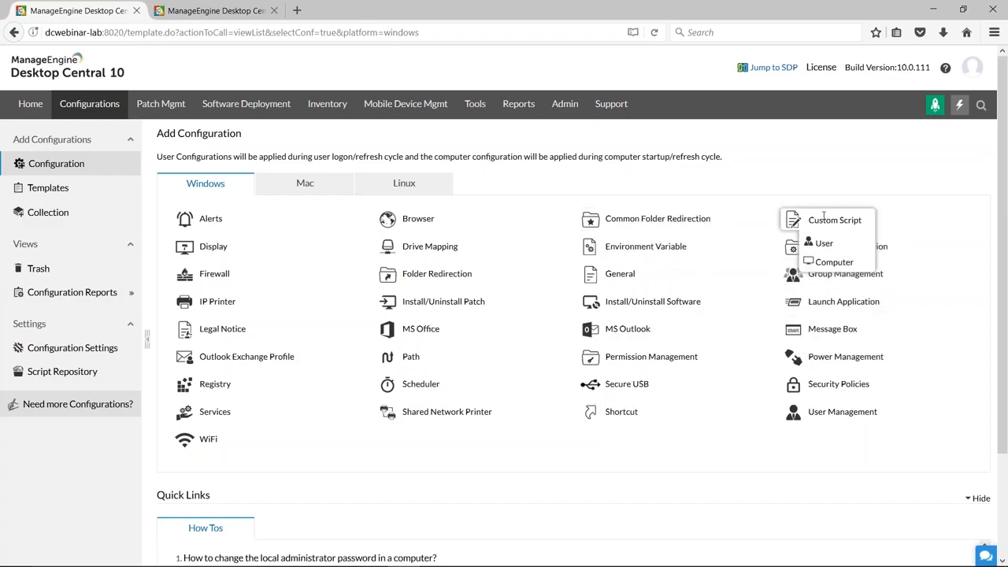
click(824, 266)
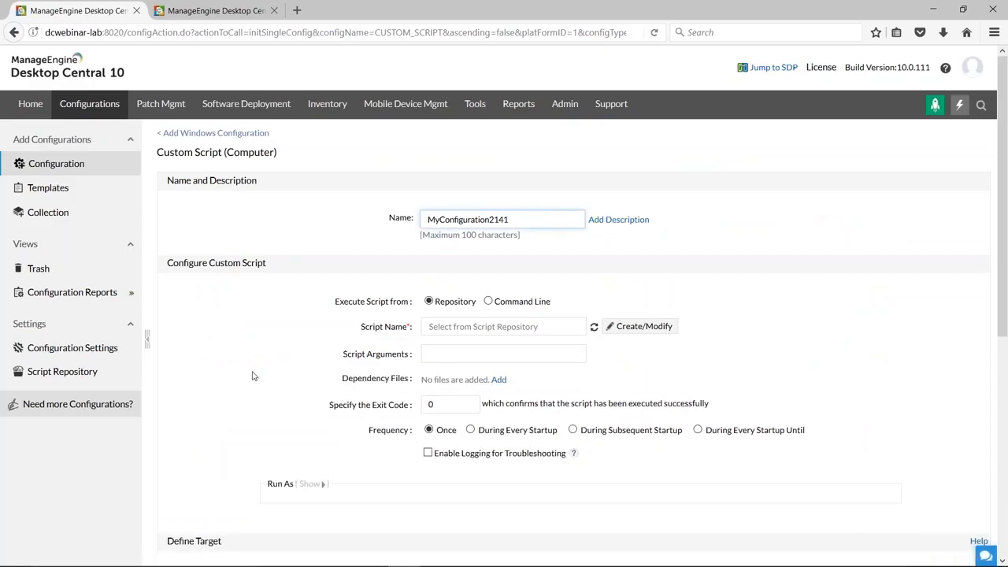
scroll(252, 376, down, 1)
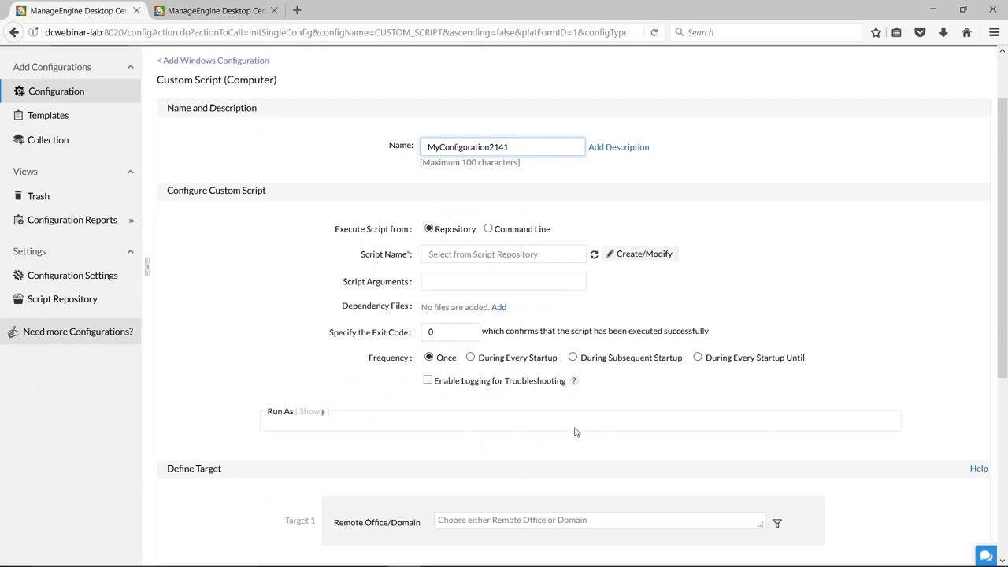
Search the script templates in the Script Repository for descriptions containing "block".
click(81, 303)
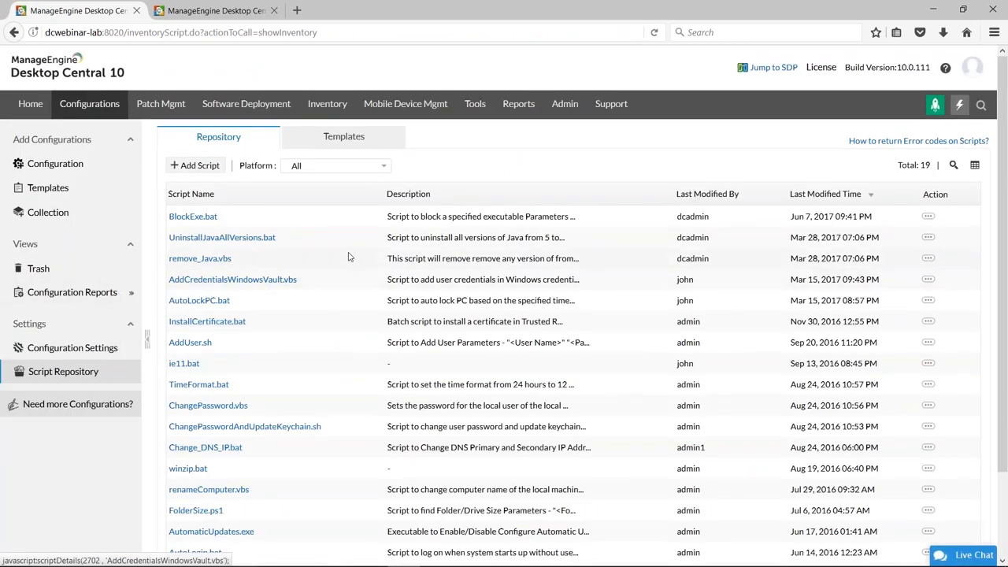
click(343, 141)
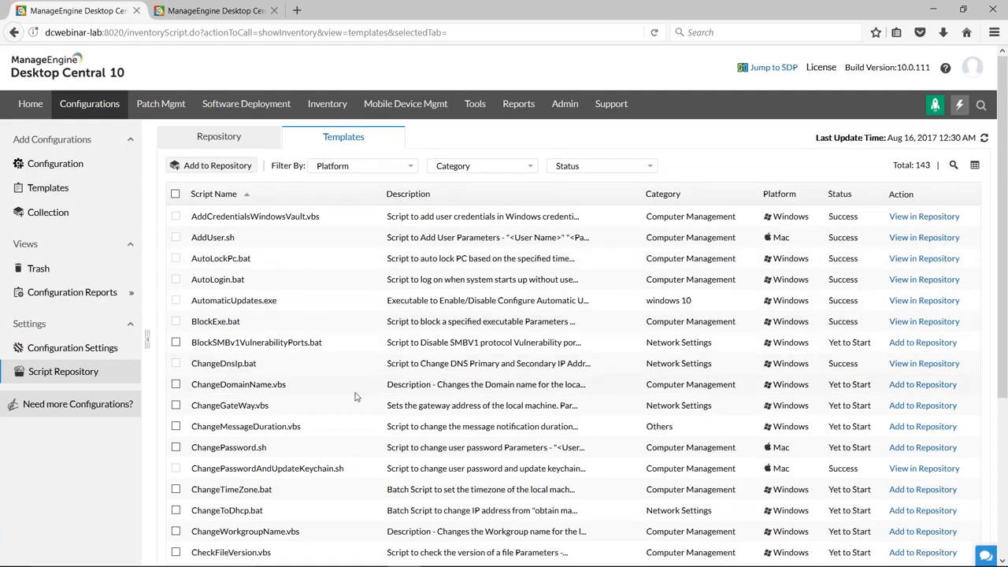
click(952, 165)
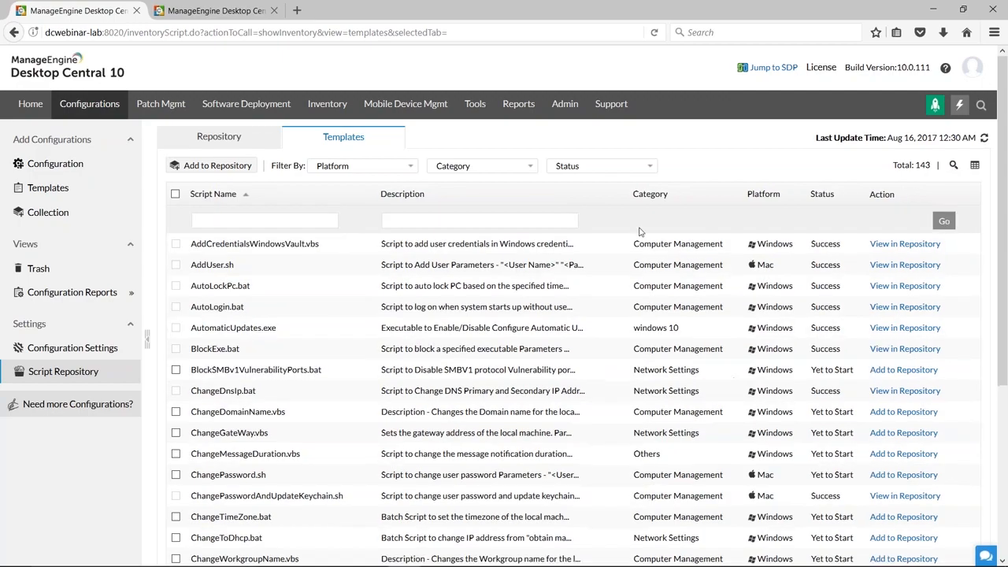
click(451, 226)
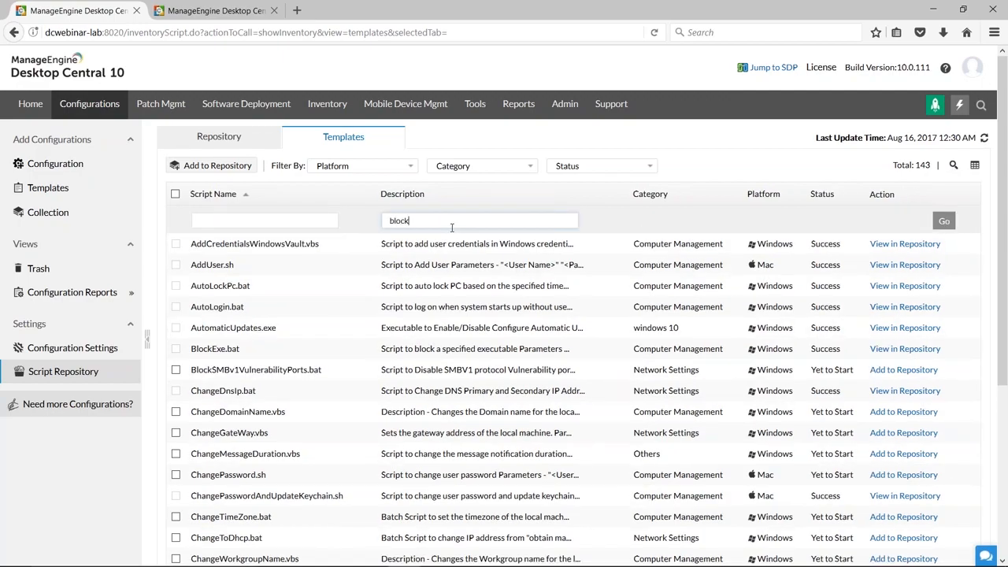
key(Return)
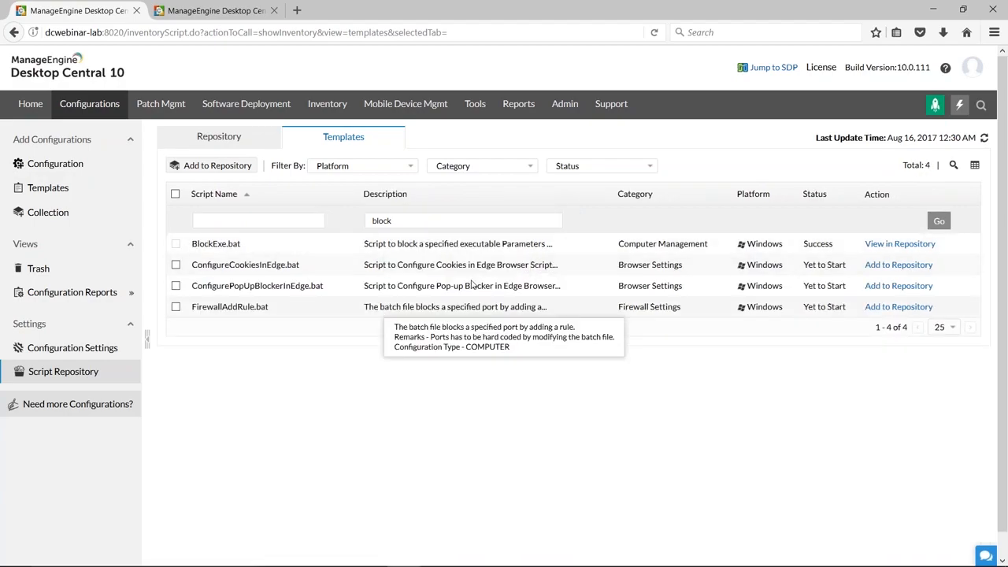
Add the ConfigureCookiesInEdge.bat template to the repository and show the actions available for it in the repository list.
click(896, 268)
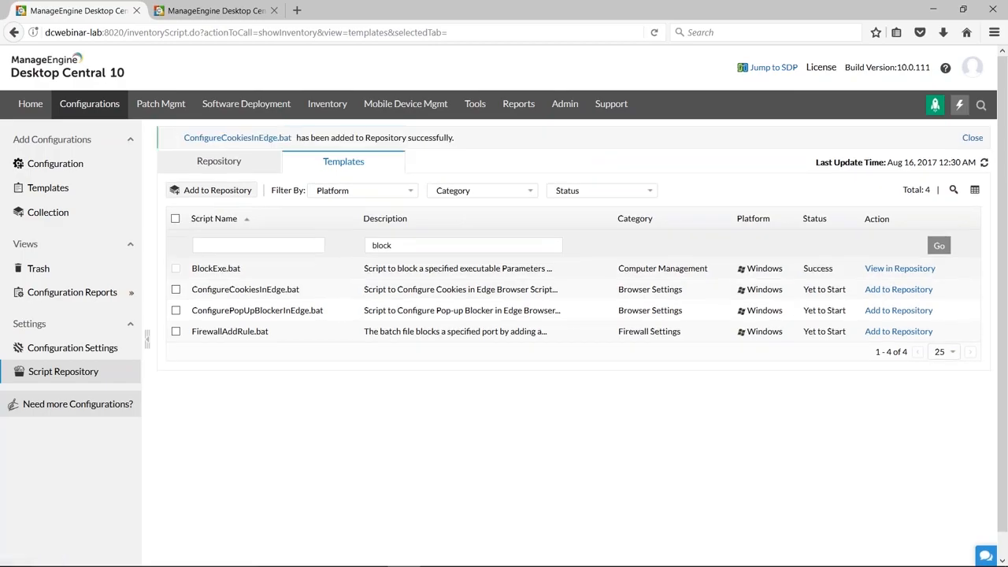
click(237, 162)
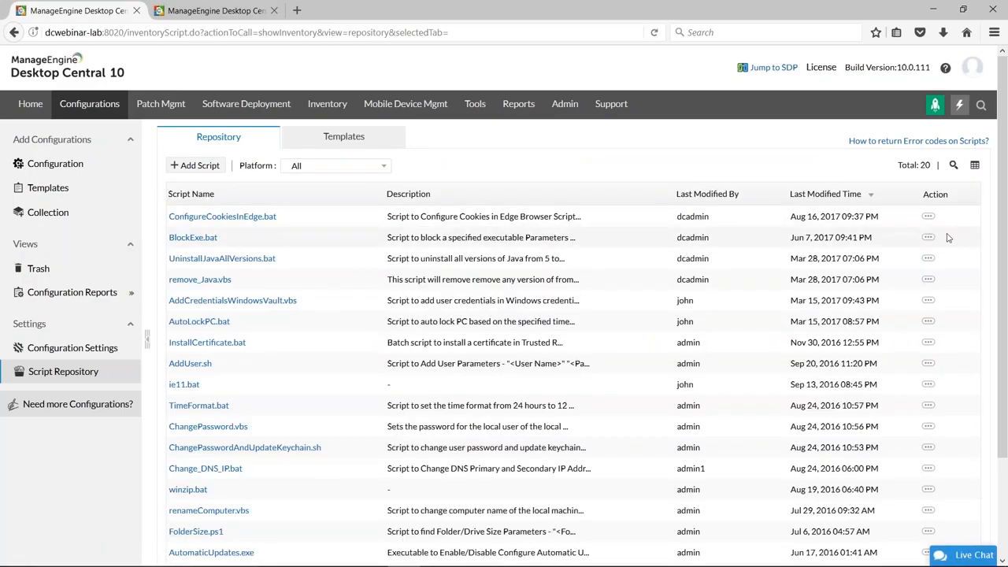
click(930, 218)
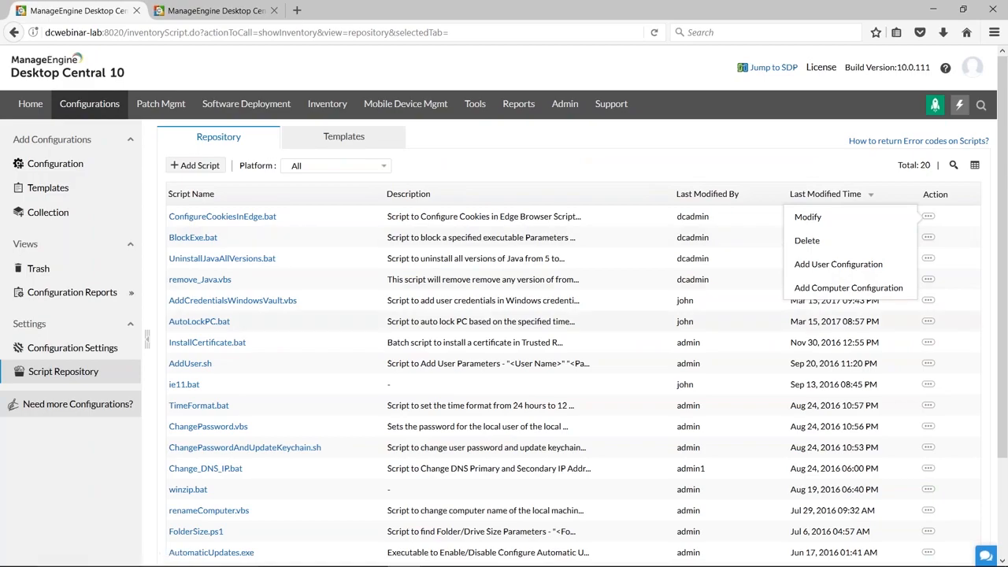
Return to the configuration types and open a new File Folder Operation configuration for computers to view its settings.
click(30, 164)
mouse_move(826, 221)
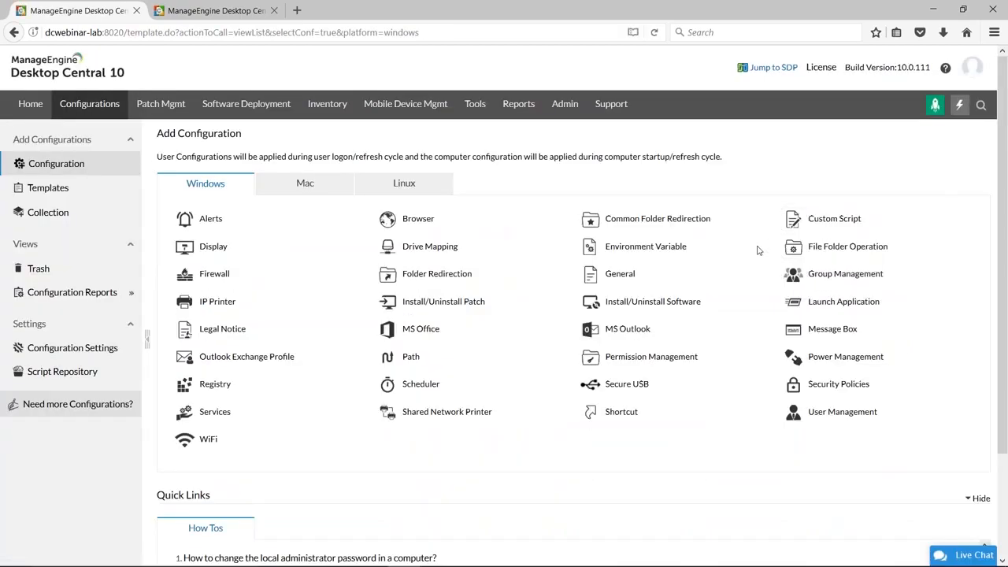
mouse_move(796, 248)
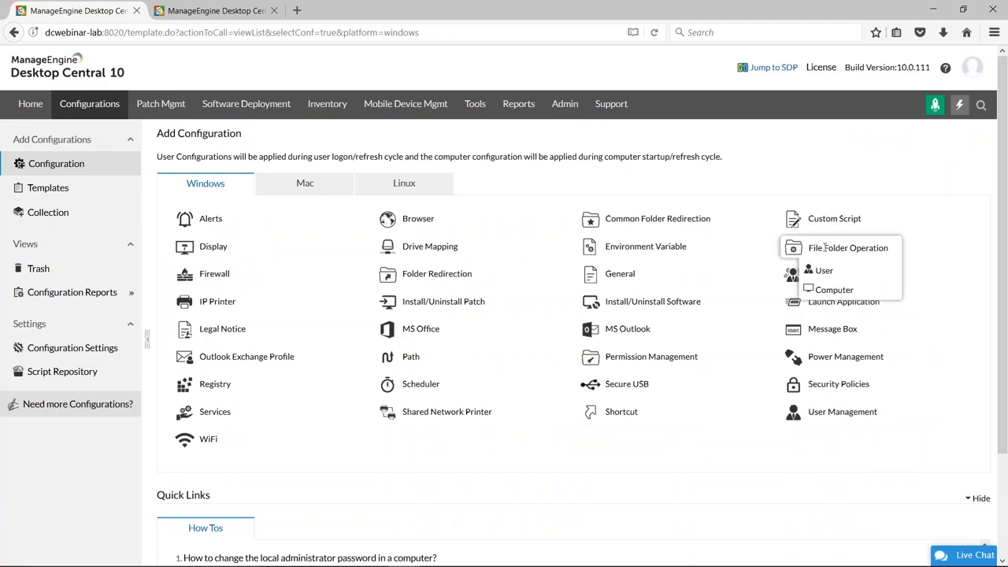
click(828, 291)
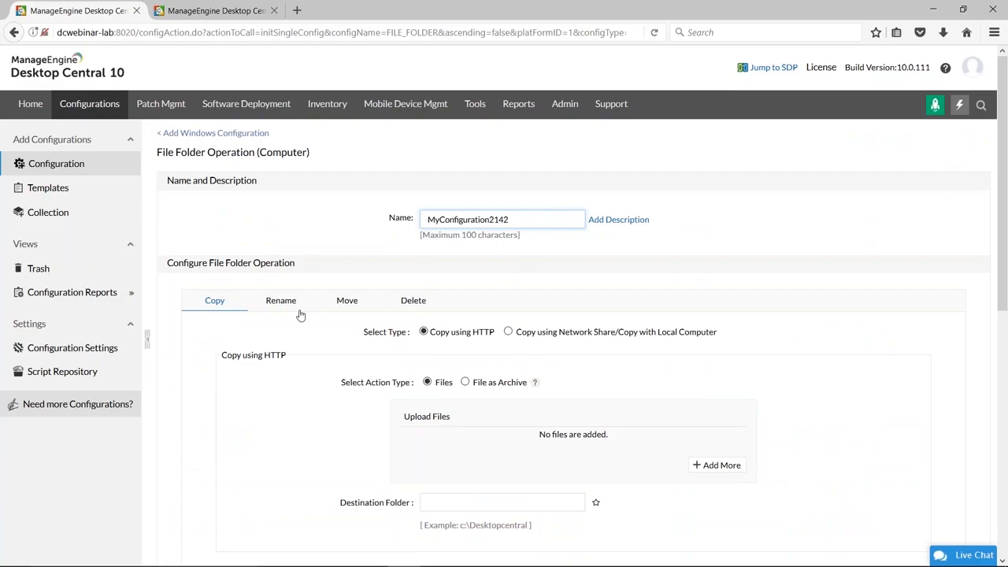
Open a new Security Policies configuration for users and review the Internet Explorer, System and Active Desktop policies.
click(60, 168)
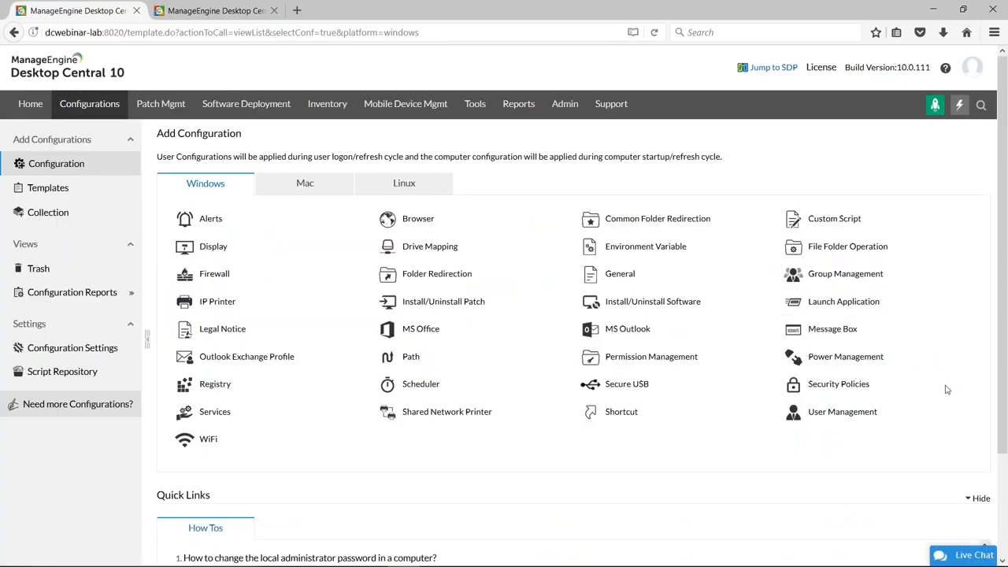
mouse_move(839, 386)
click(823, 409)
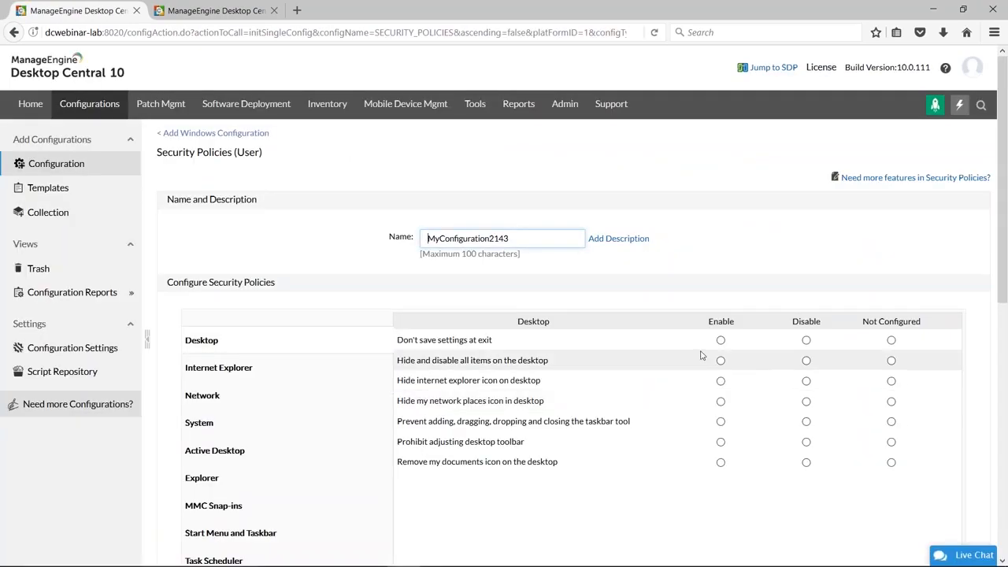
scroll(702, 355, down, 3)
click(222, 227)
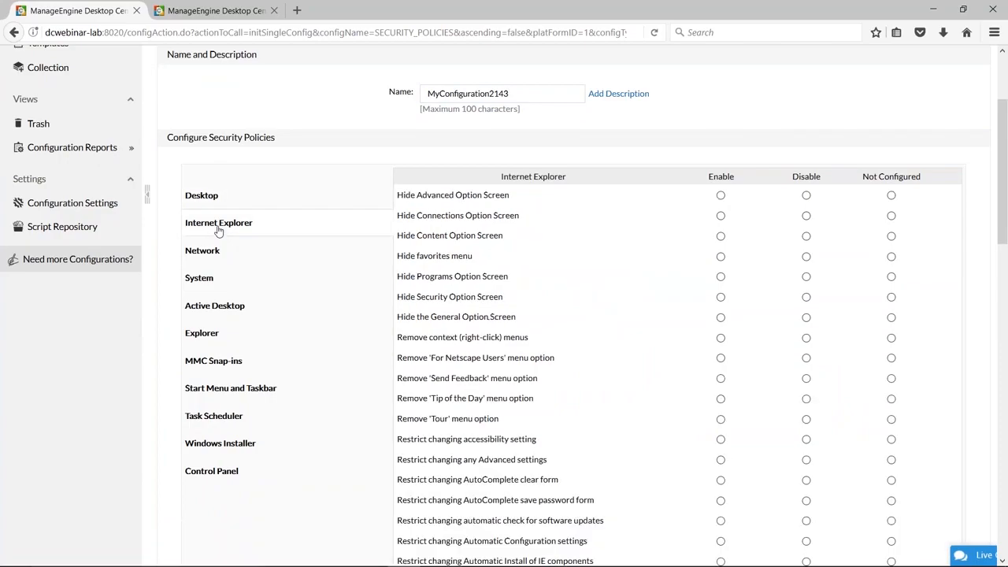
click(205, 279)
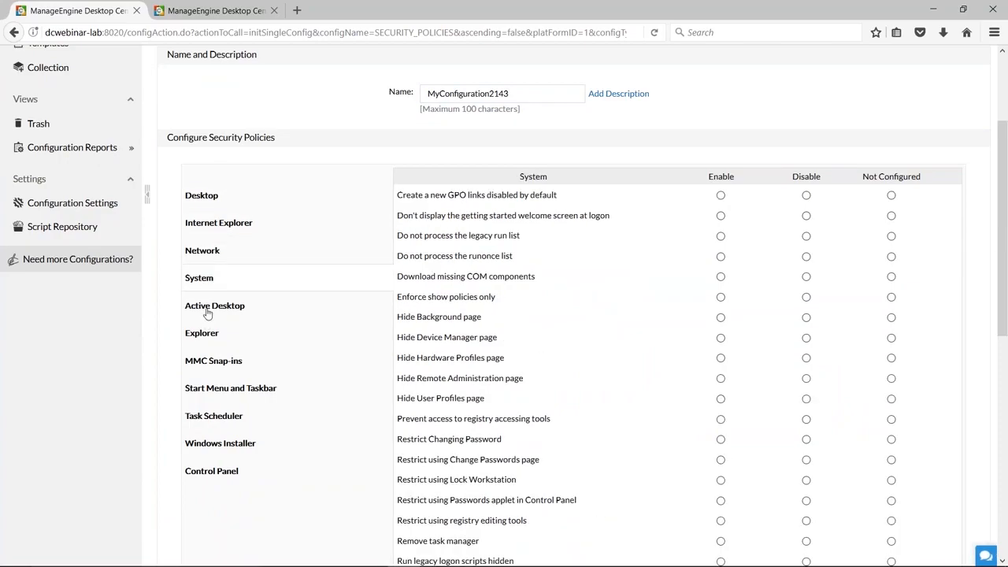
click(207, 309)
Go back to the configuration types and open a new IP Printer configuration for users to review its settings.
scroll(79, 252, up, 3)
click(47, 163)
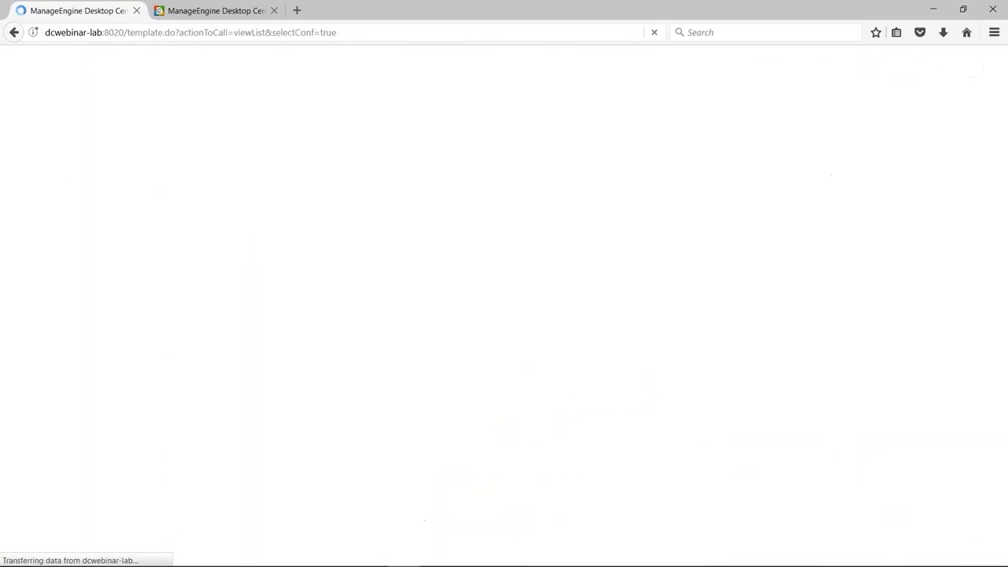
mouse_move(823, 385)
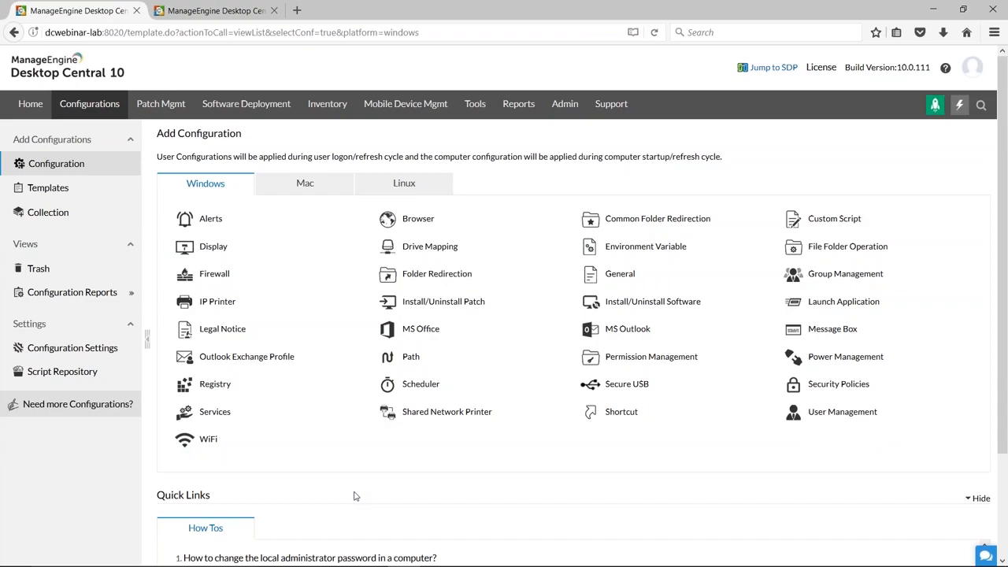
mouse_move(216, 304)
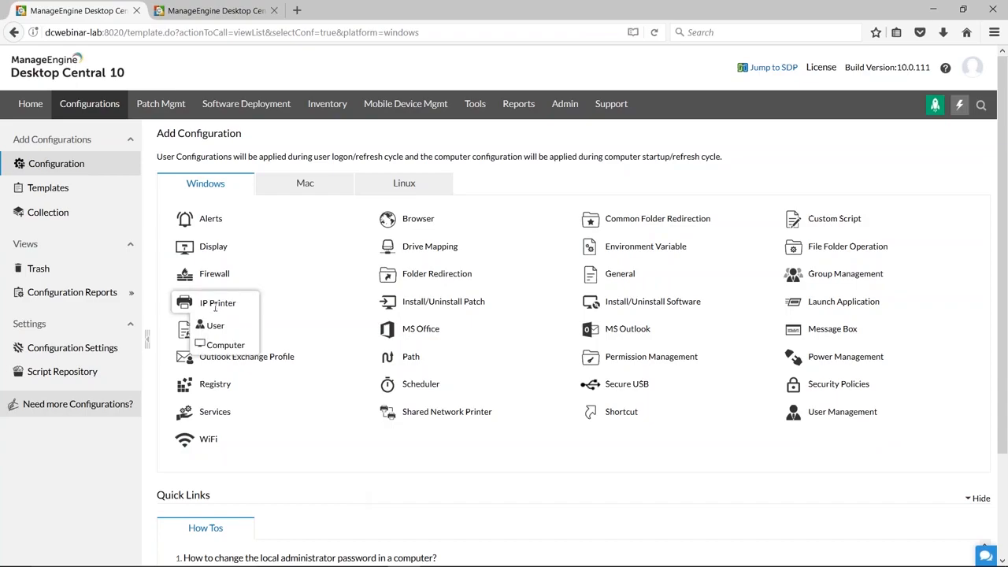
click(213, 326)
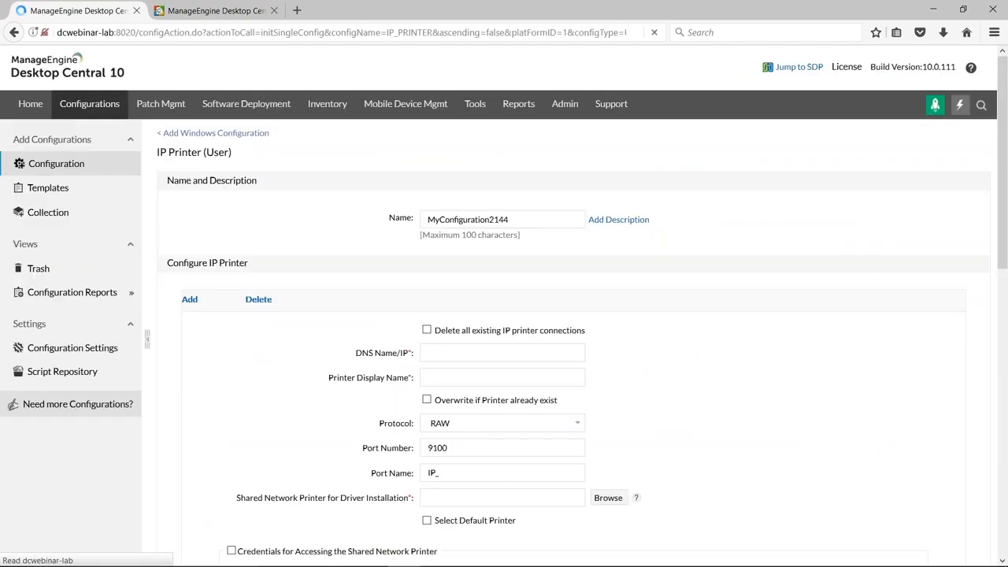
scroll(711, 373, down, 2)
drag(526, 147, 426, 145)
scroll(270, 404, up, 2)
Go to the list of all configurations and filter it to the IP Printer configuration type.
click(56, 169)
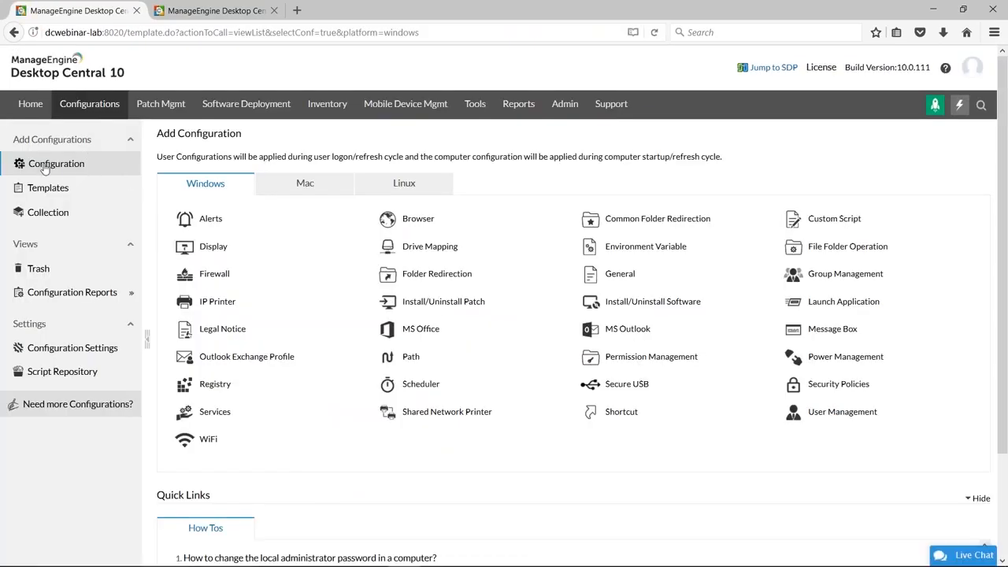
click(89, 110)
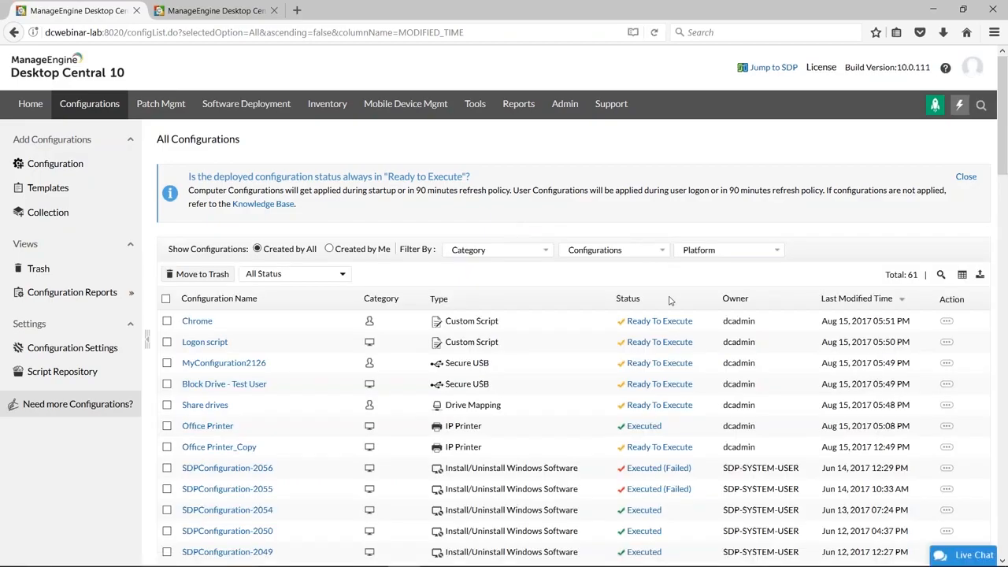
click(648, 252)
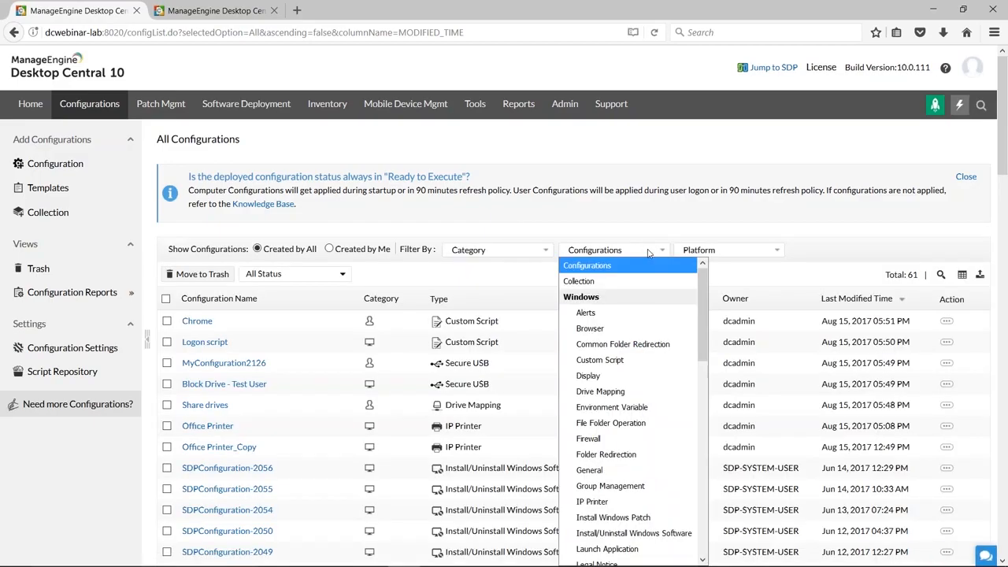
scroll(622, 354, down, 2)
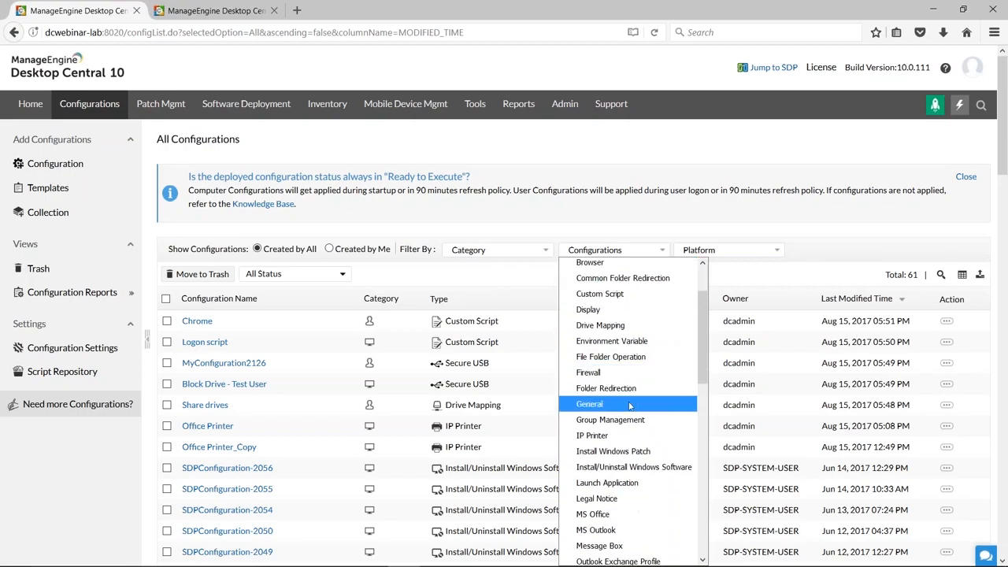
click(604, 437)
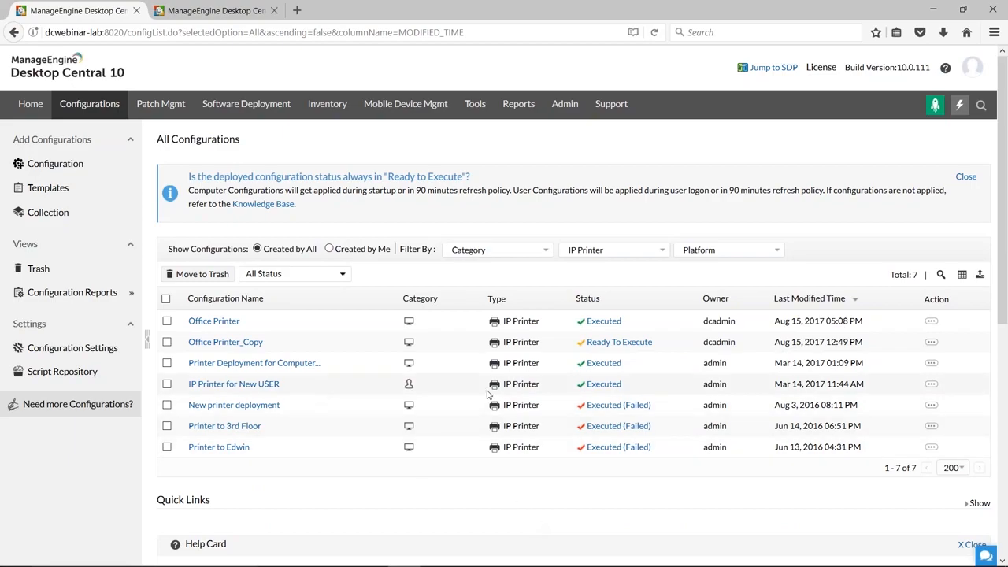
Open the "IP Printer for New USER" configuration for modification and show its description field.
click(931, 384)
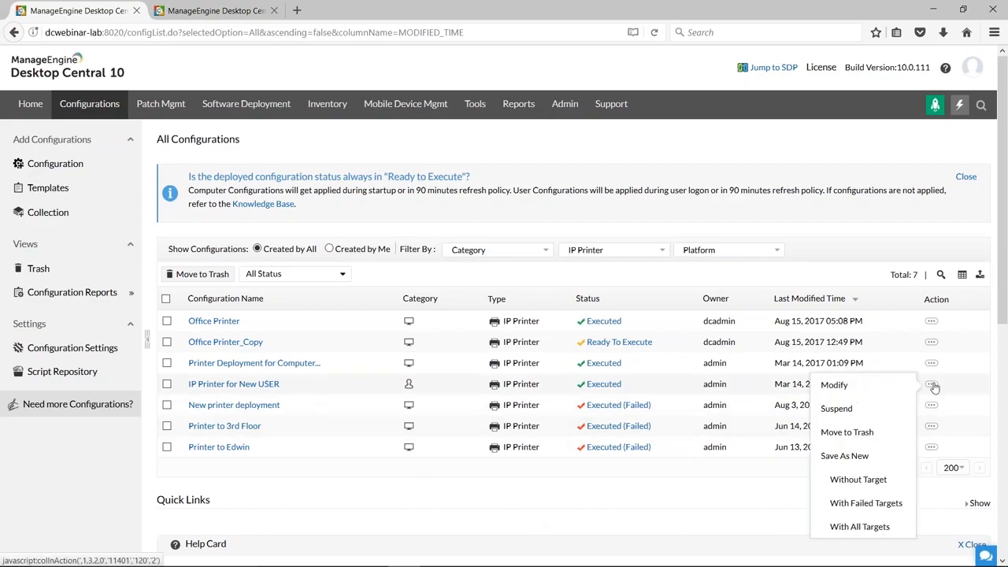
click(841, 384)
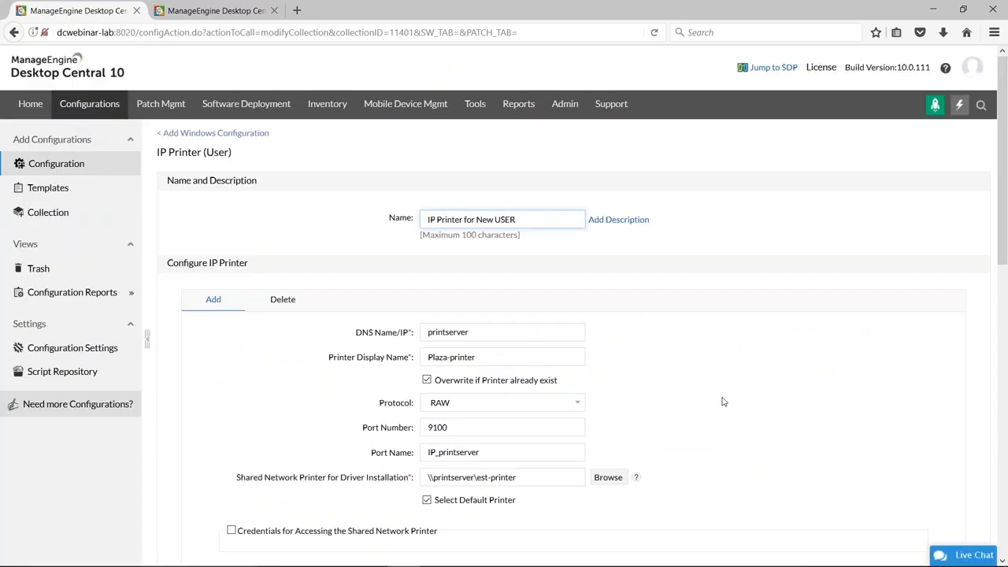
triple_click(534, 219)
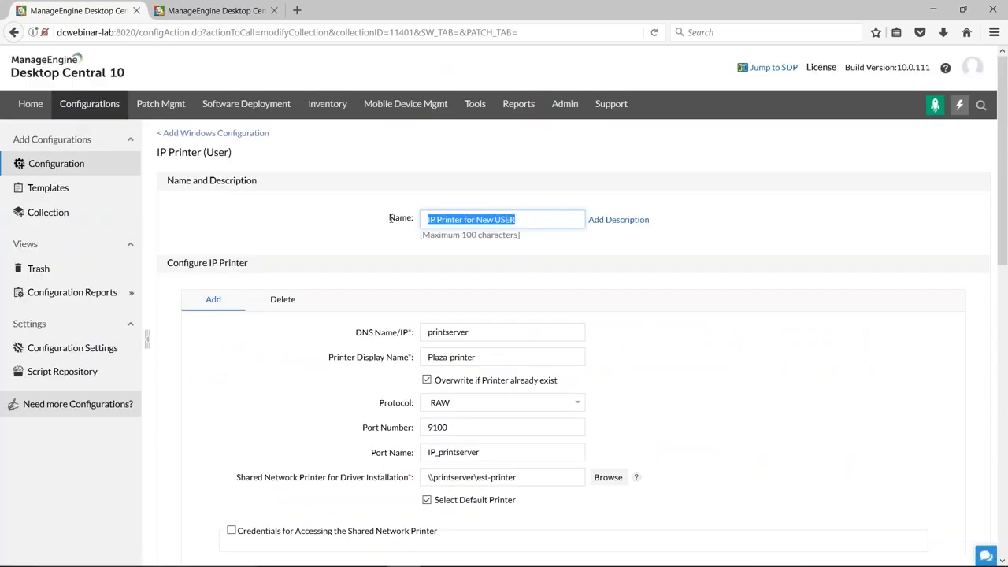
click(600, 220)
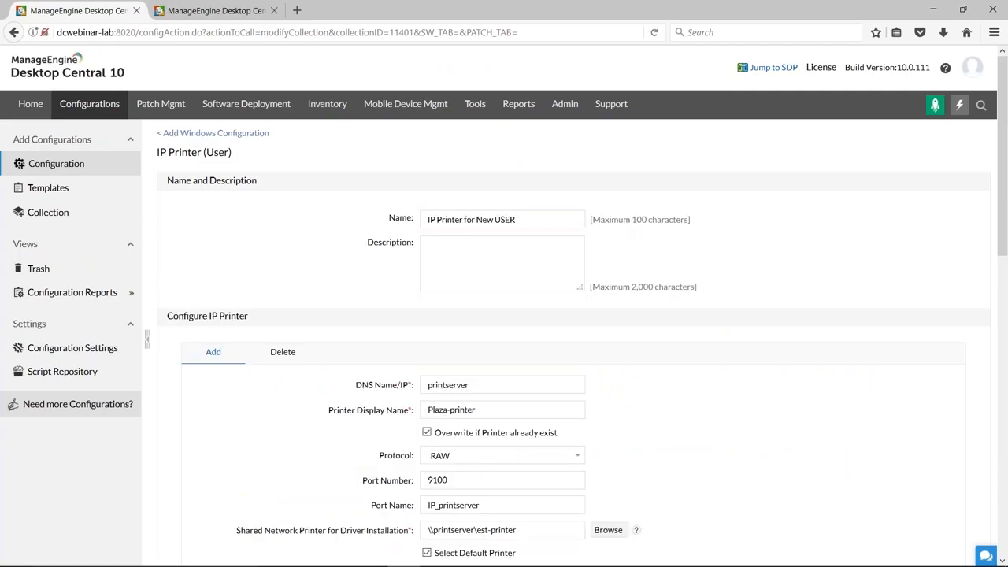
Review the description, DNS name, printer display name, protocol, port number and port name fields of the IP printer.
click(471, 255)
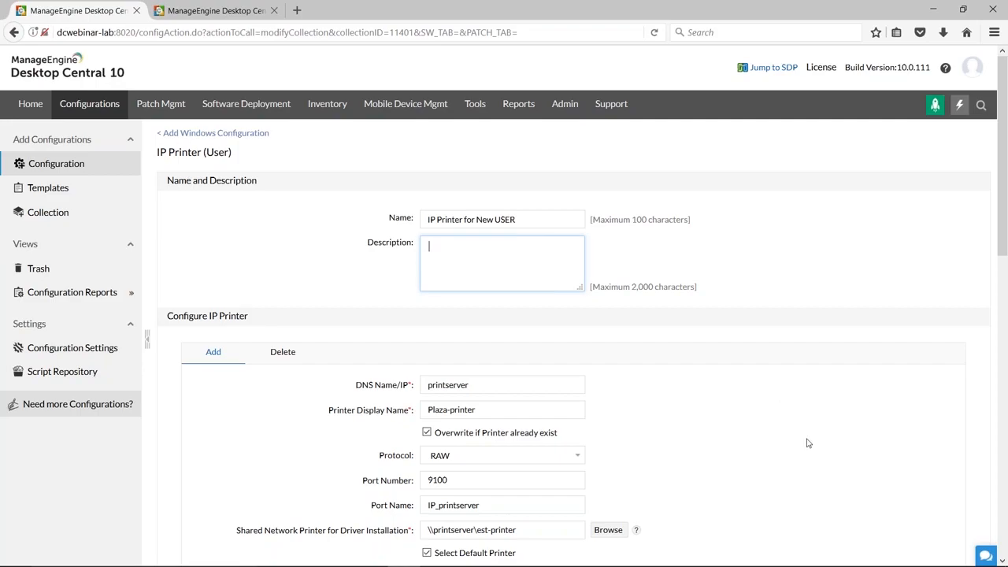
scroll(807, 443, down, 3)
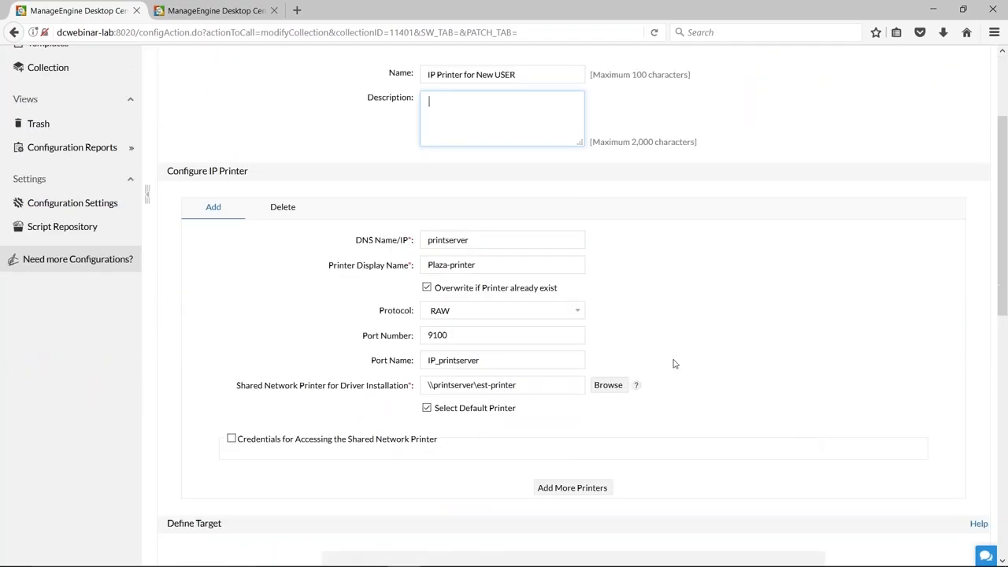
click(479, 240)
double_click(425, 239)
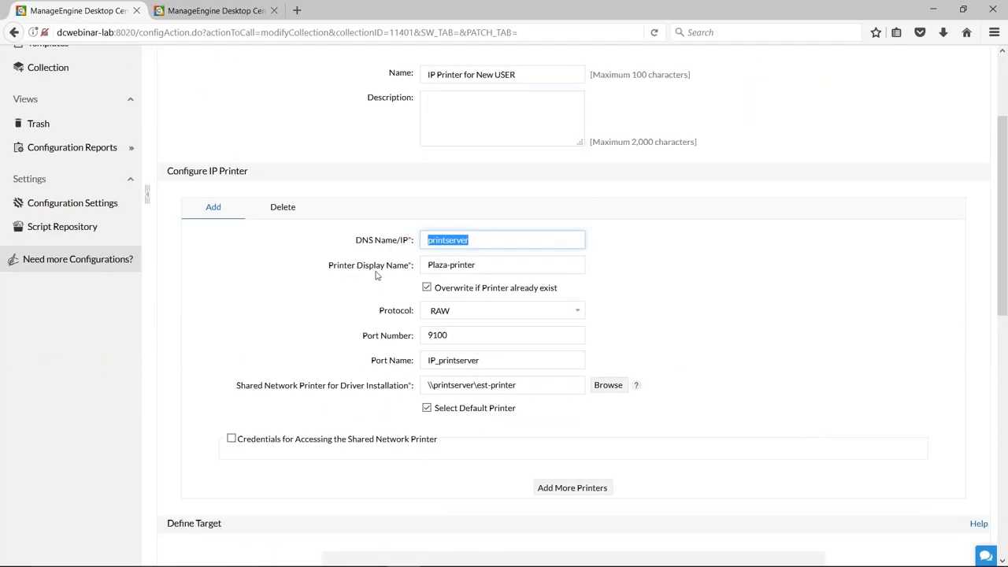
drag(494, 265, 401, 260)
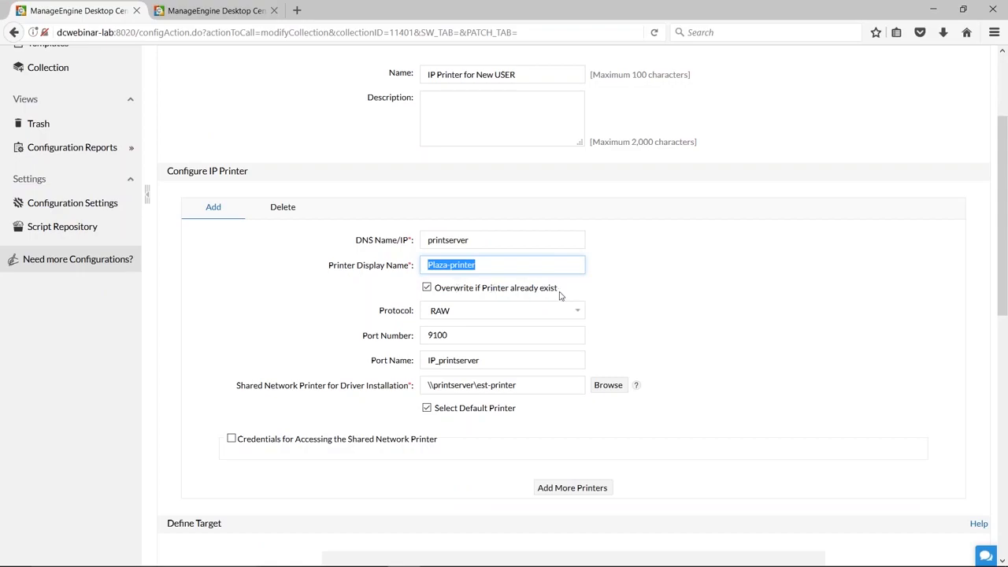
click(579, 315)
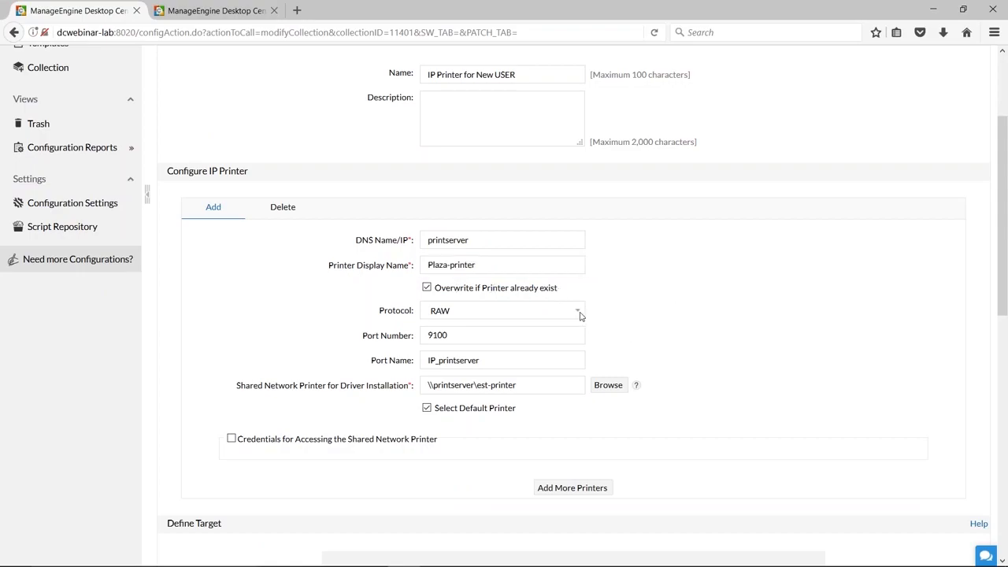
click(543, 337)
click(498, 357)
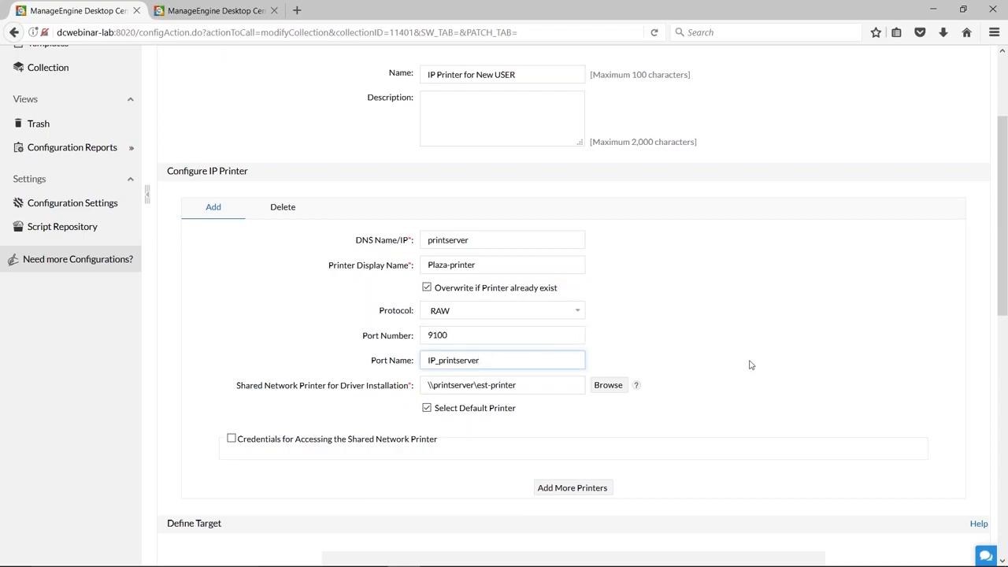
Examine the shared network printer path used for driver installation in the IP printer settings.
scroll(708, 358, down, 3)
drag(522, 240, 340, 256)
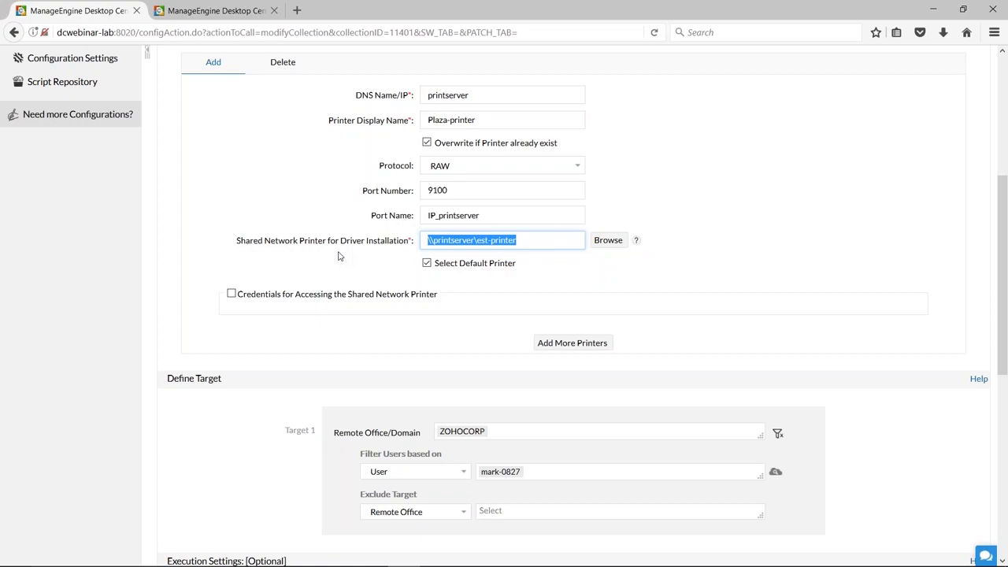
click(551, 244)
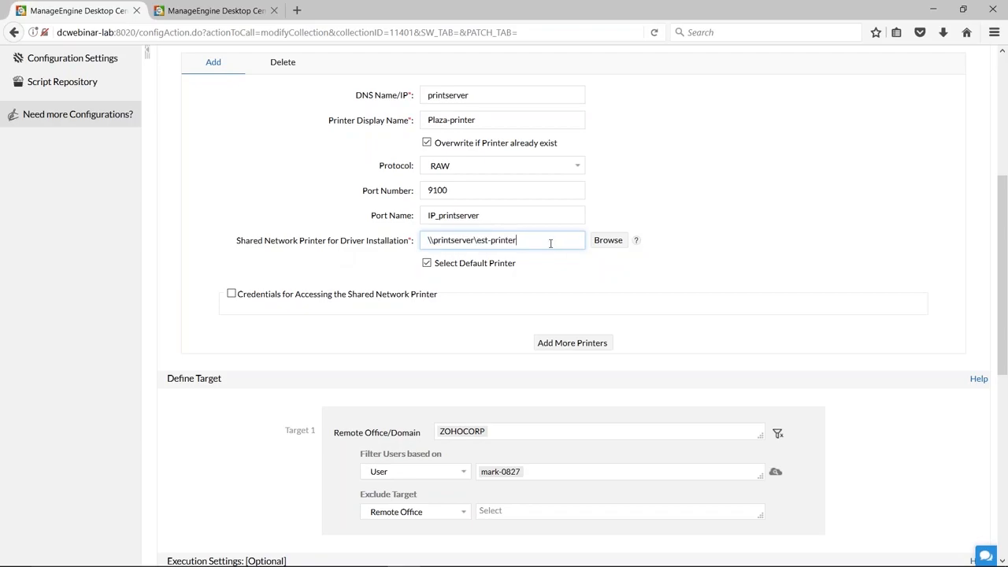
drag(534, 242, 422, 242)
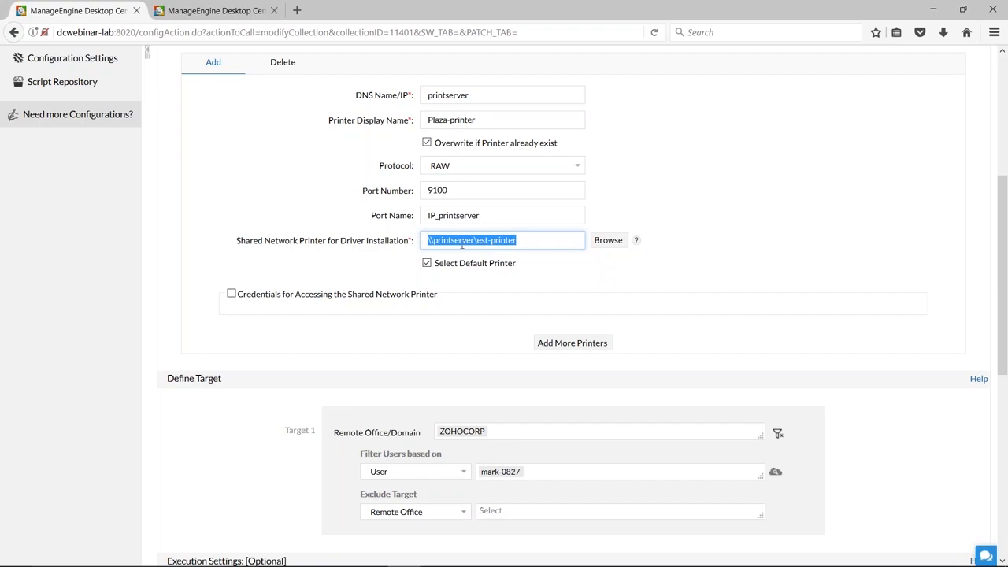
click(556, 285)
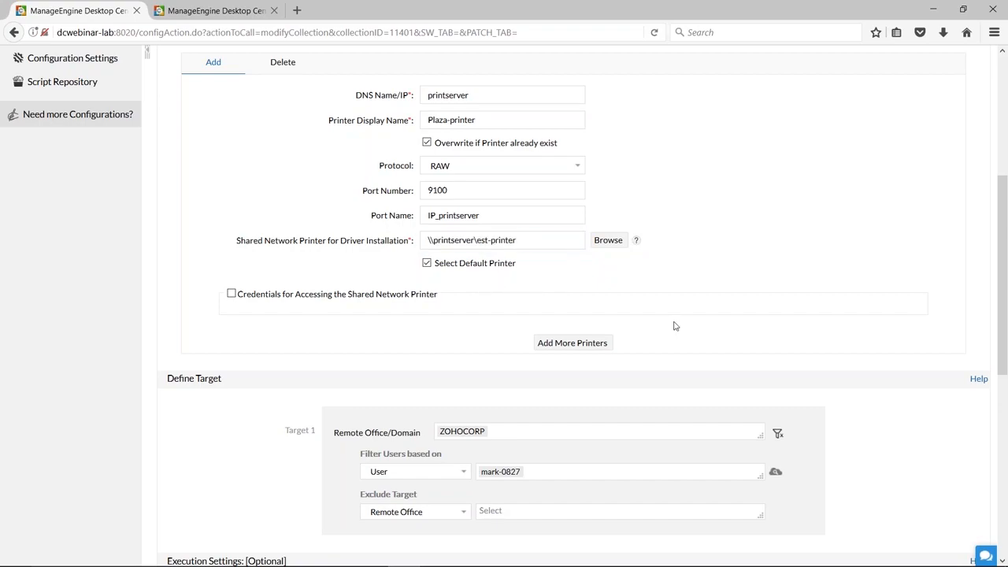
Look through the remote offices and domains available for Target 1 without changing the ZOHOCORP selection.
scroll(674, 325, down, 5)
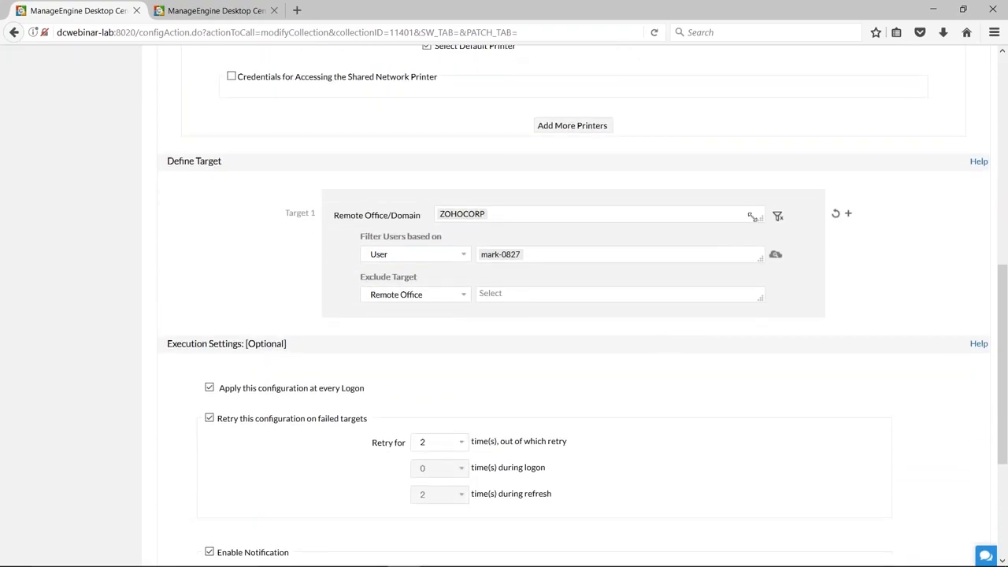
click(752, 217)
scroll(760, 264, up, 3)
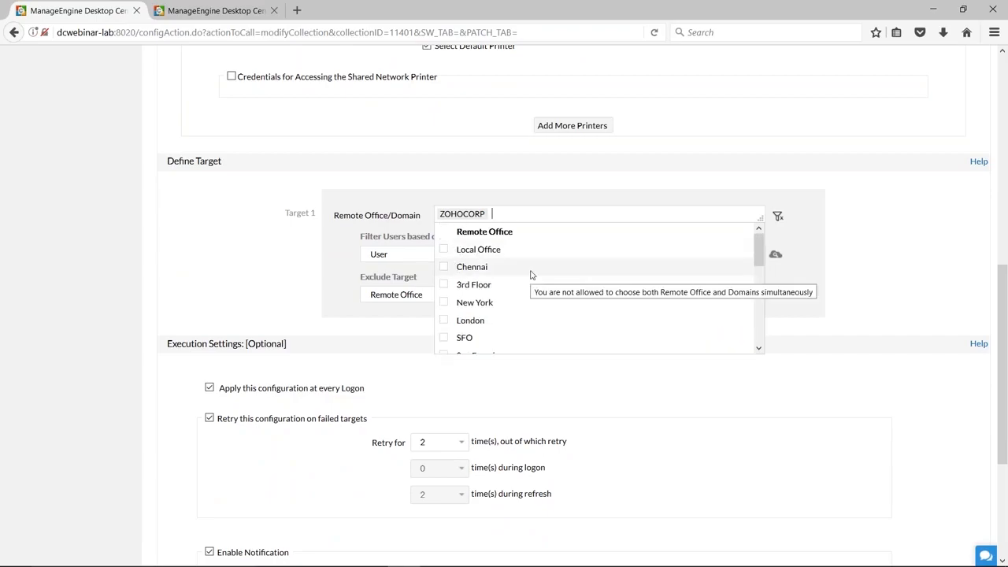
scroll(530, 275, down, 2)
scroll(531, 275, up, 2)
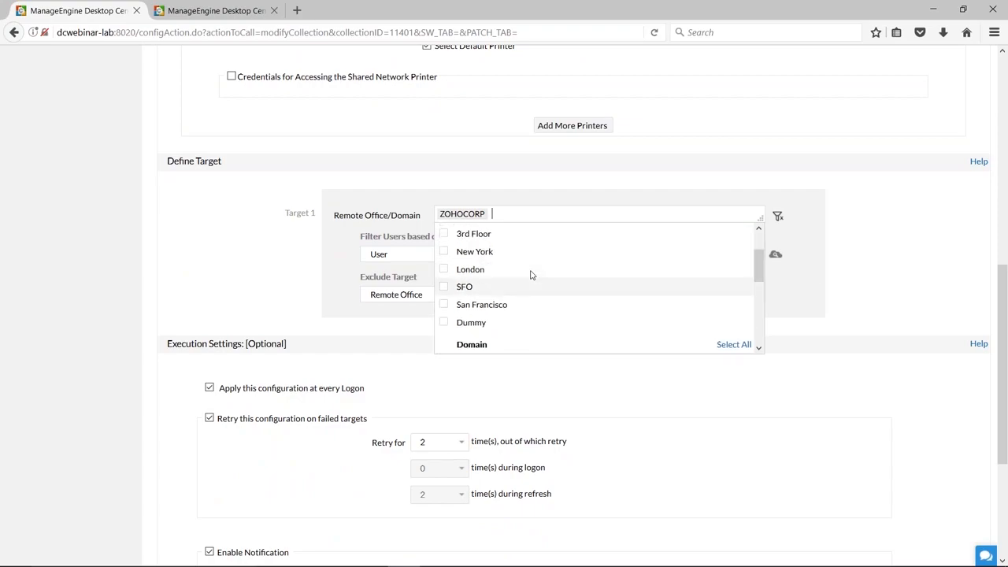
scroll(531, 275, down, 3)
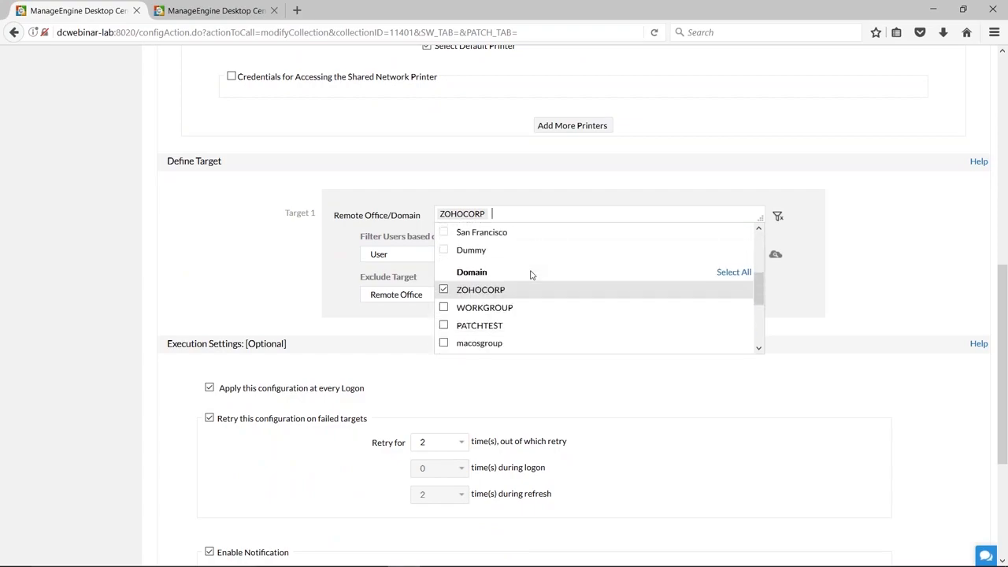
click(245, 285)
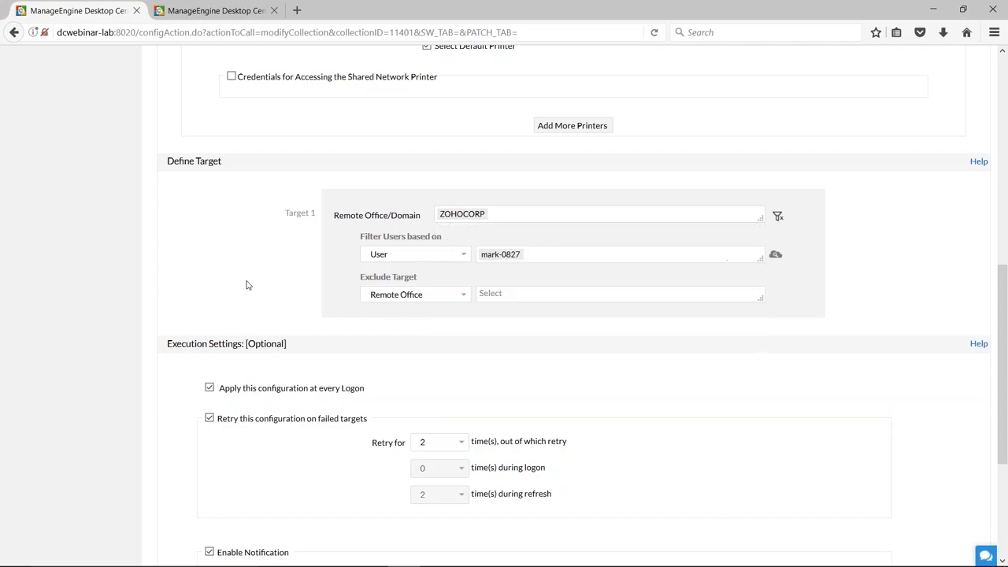
Try filtering the Target 1 users by Remote Office, User and Custom Group to see the available choices.
click(464, 254)
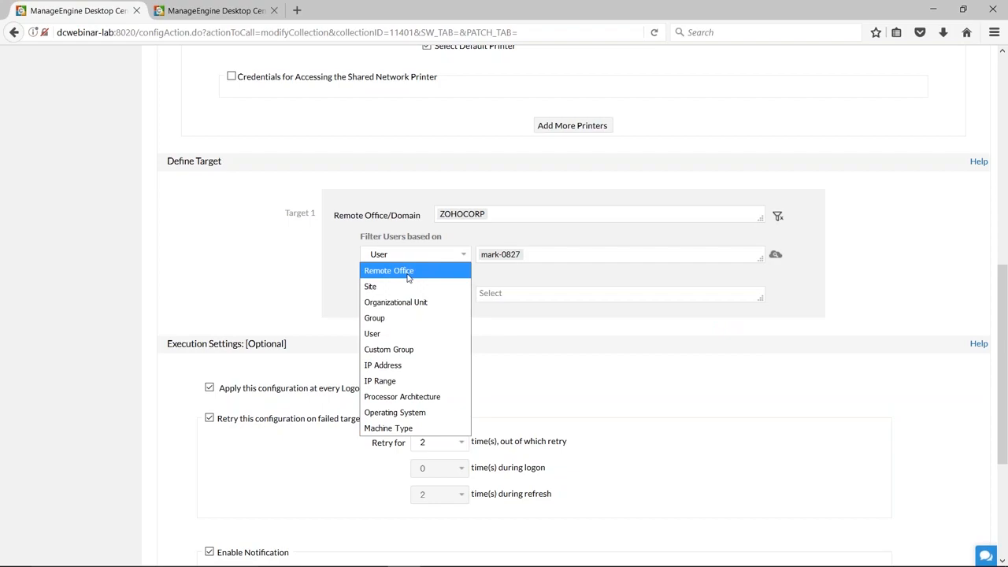
click(408, 274)
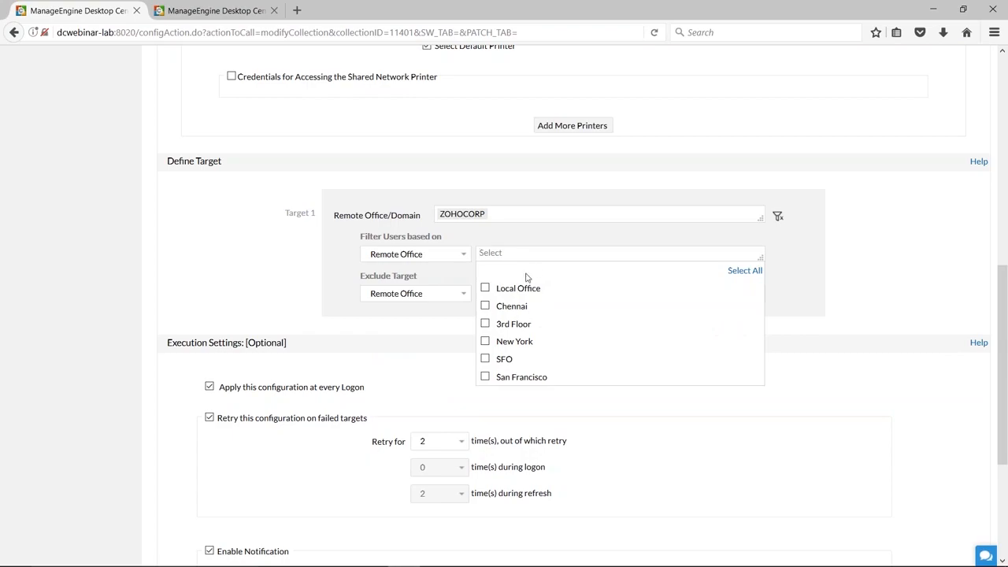
click(435, 257)
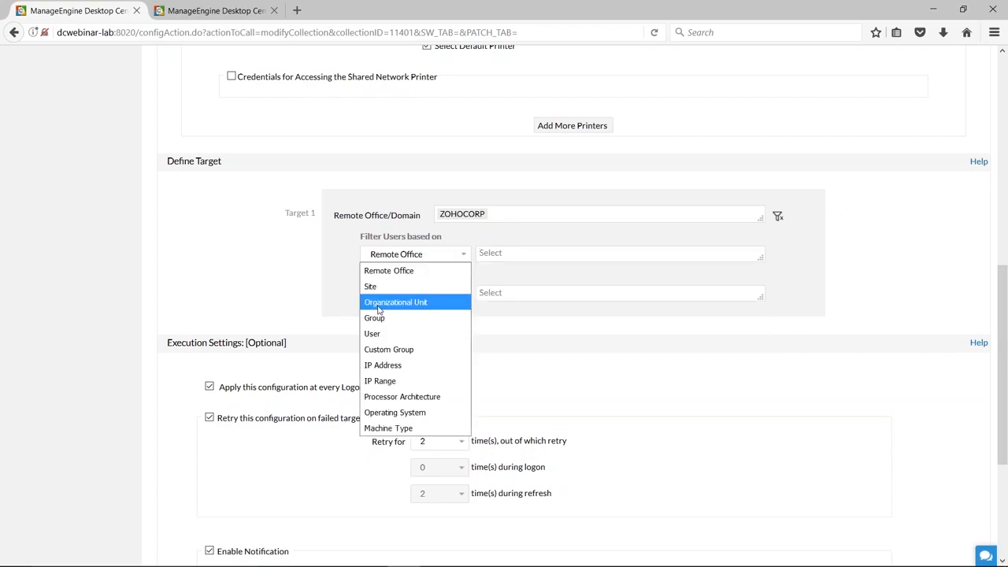
click(379, 334)
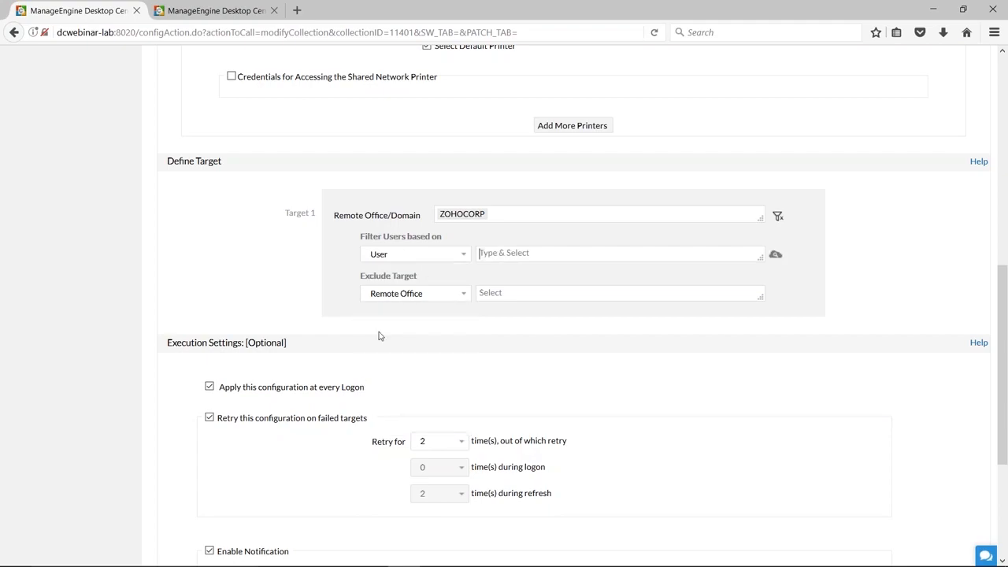
click(464, 257)
click(388, 351)
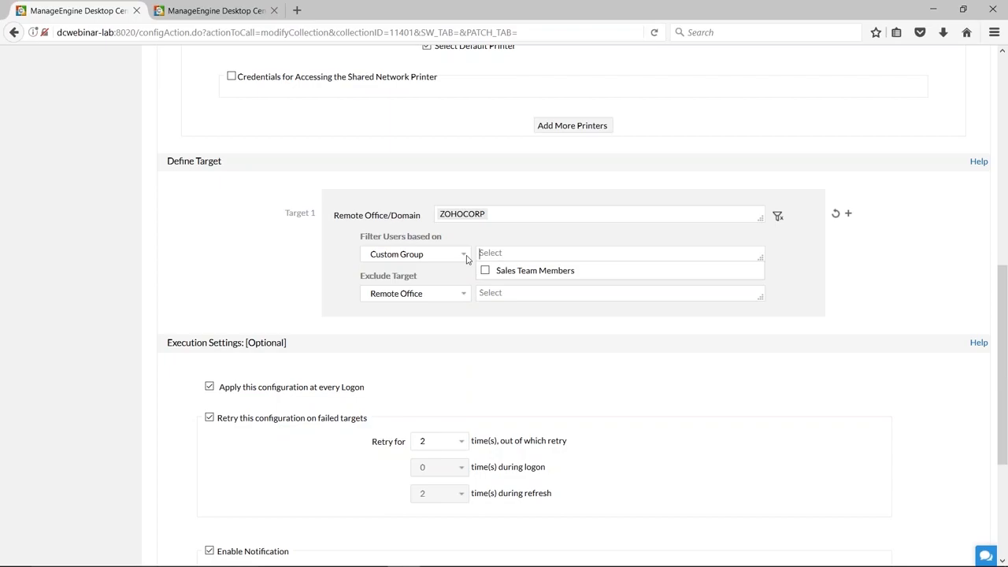
Try the Processor Architecture, Operating System and Machine Type filters for the Target 1 users.
click(465, 255)
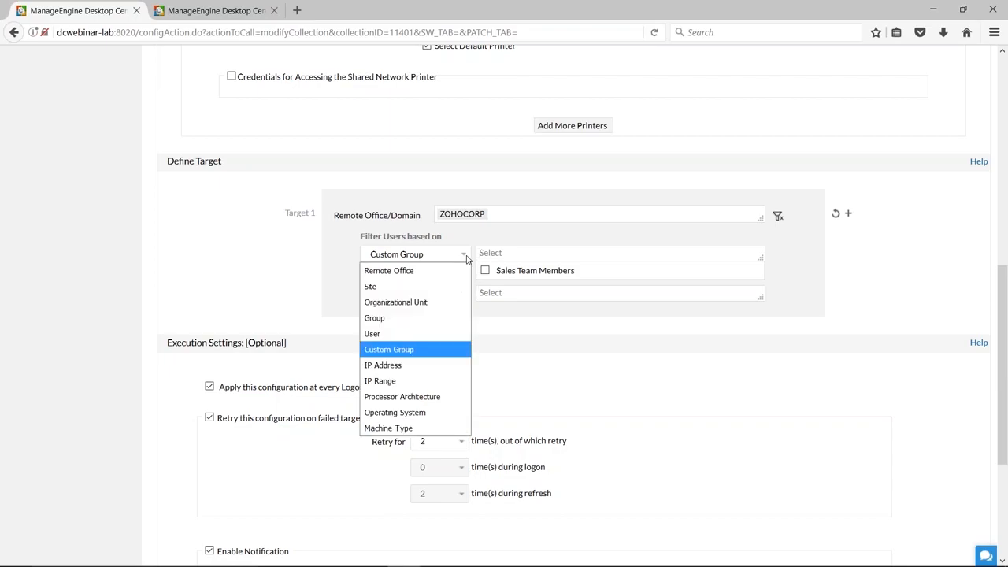
click(386, 398)
click(463, 256)
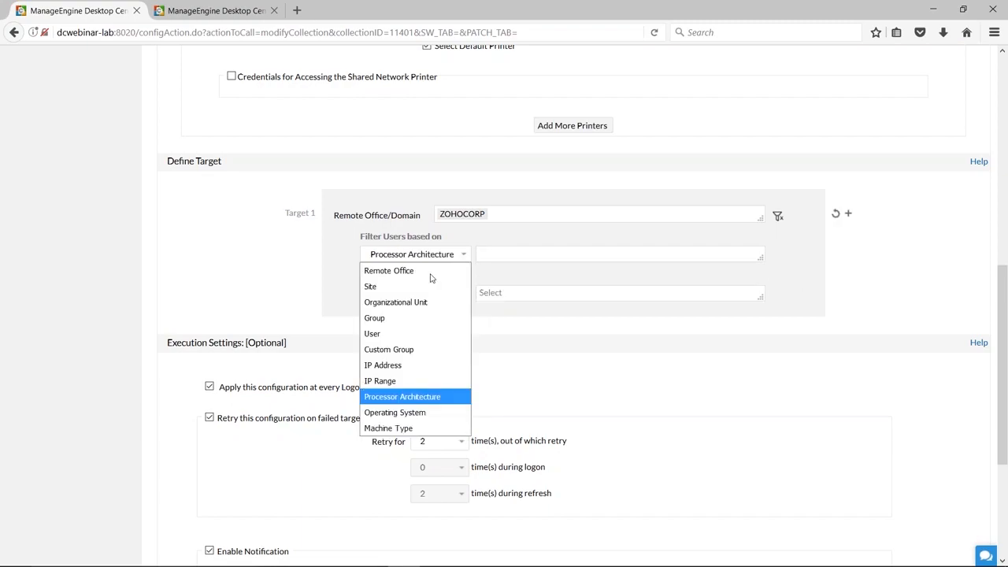
click(394, 413)
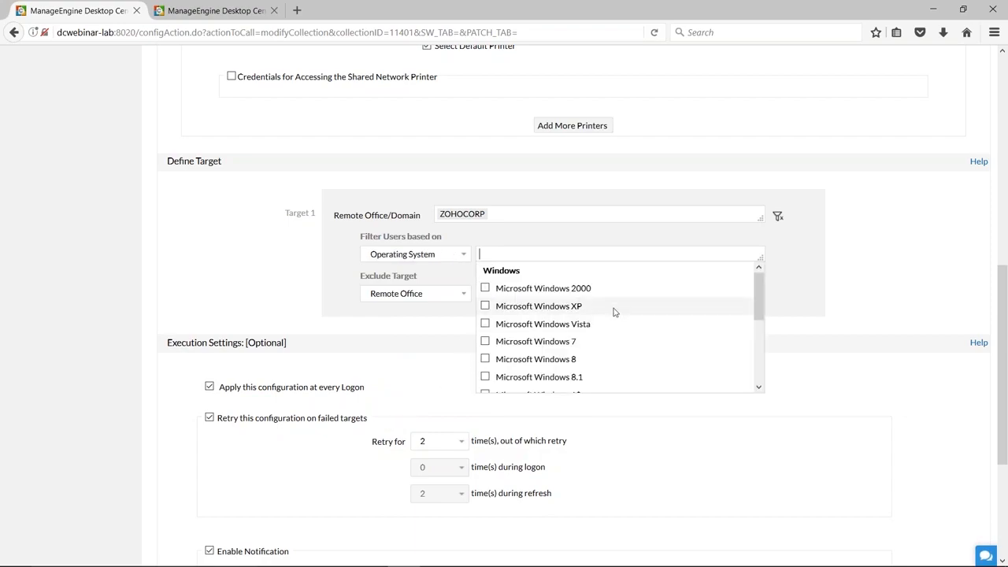
scroll(612, 310, down, 3)
click(428, 254)
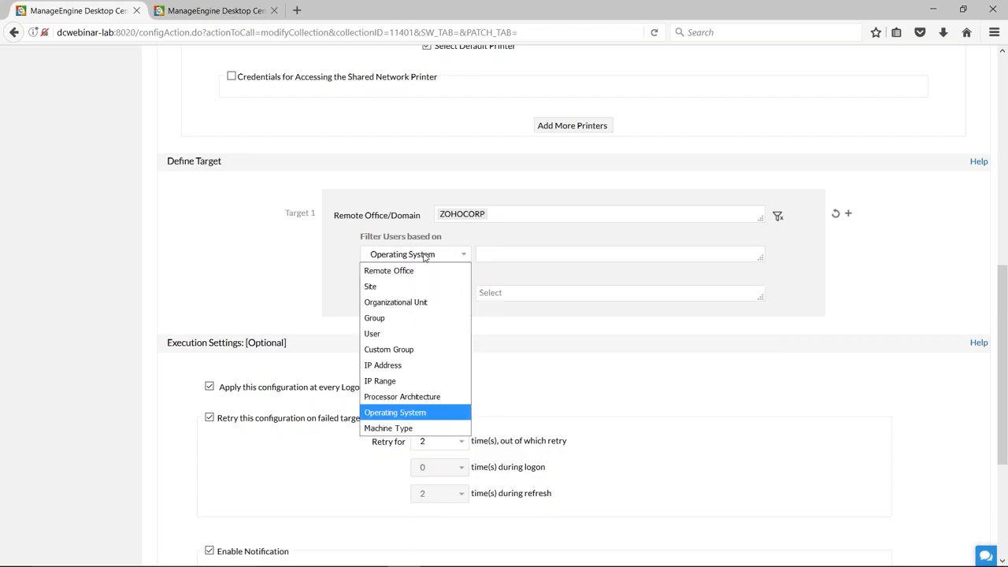
click(393, 428)
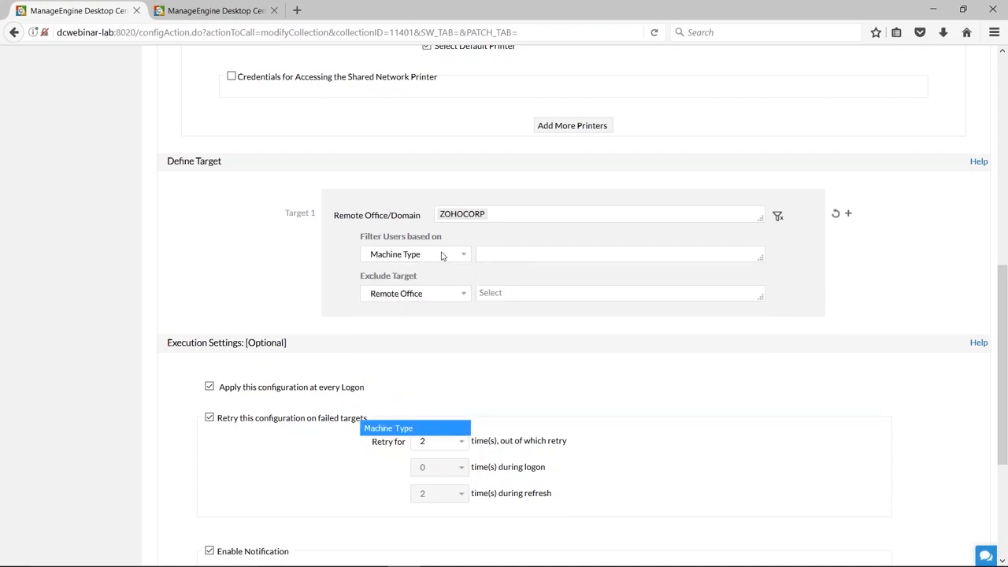
Filter Target 1 by User, search by the user's first name and select the last matching ZOHOCORP account.
click(462, 257)
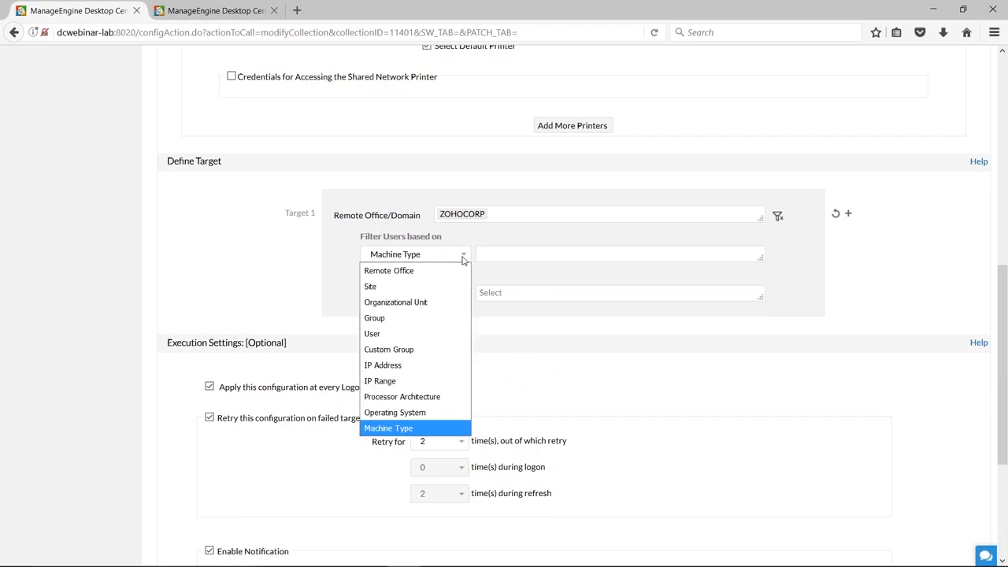
click(385, 333)
click(568, 253)
text(mark)
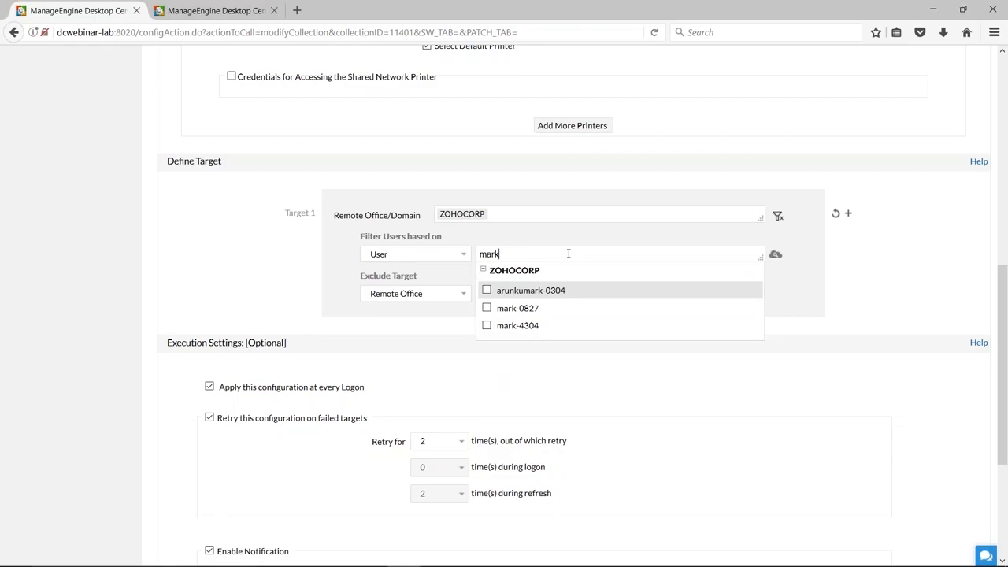
click(504, 326)
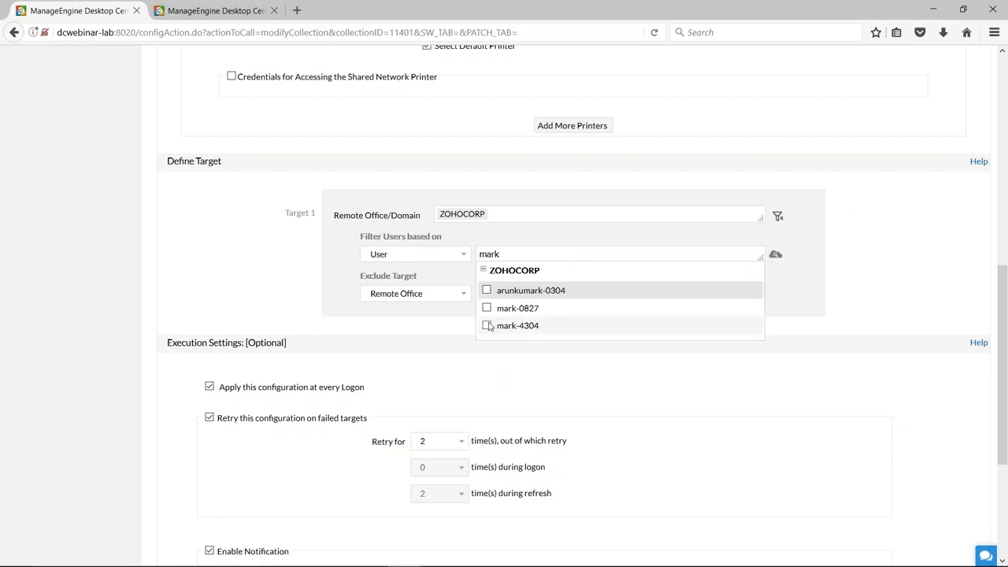
click(397, 353)
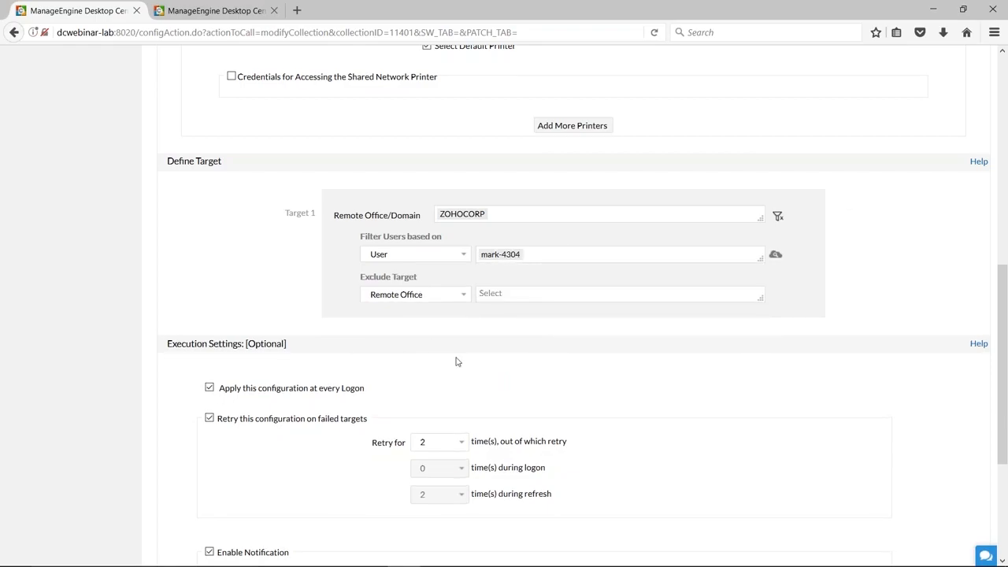
Review the option to apply the configuration at every logon and set the retry count on failed targets to 4.
scroll(785, 342, down, 2)
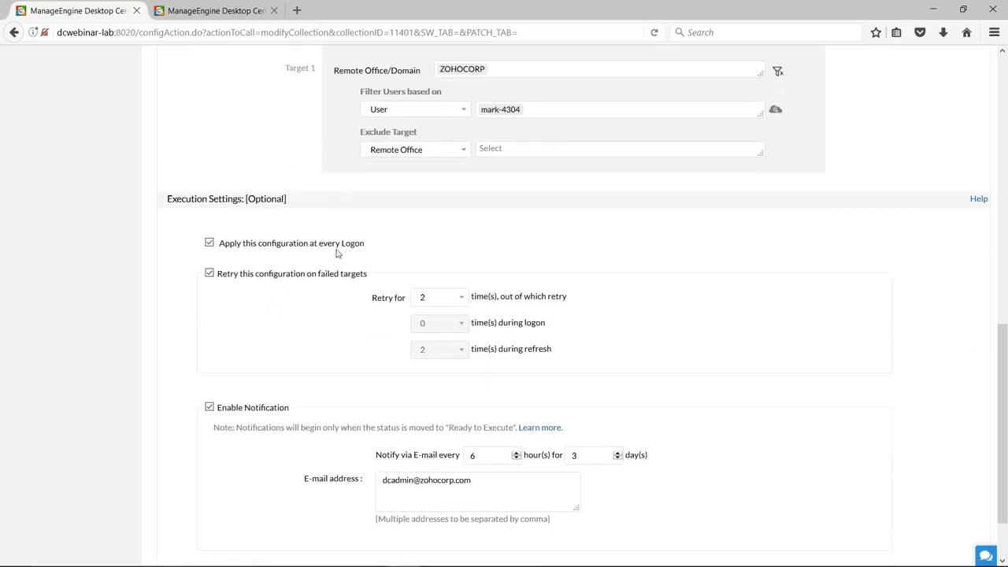
drag(368, 245, 220, 254)
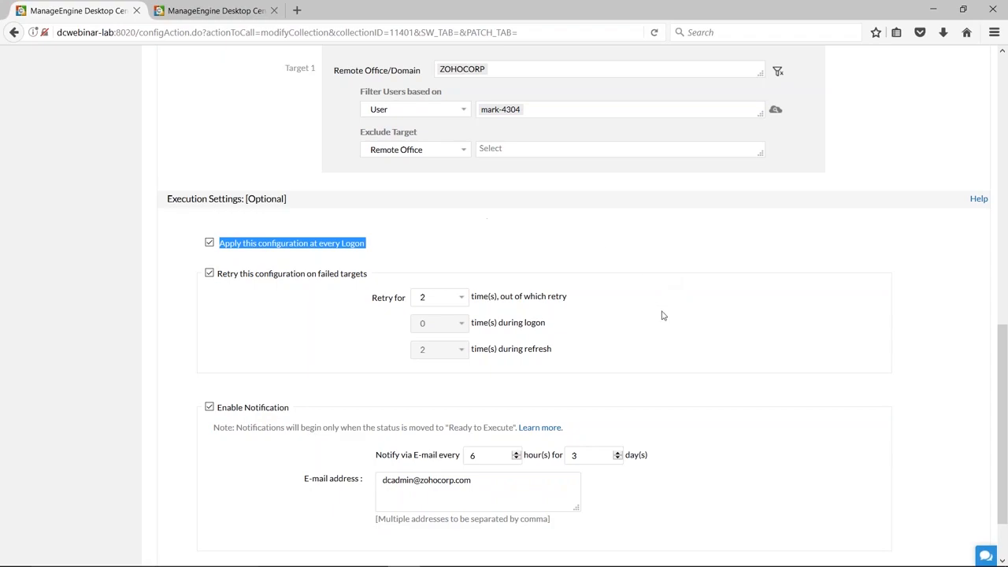
scroll(661, 316, down, 2)
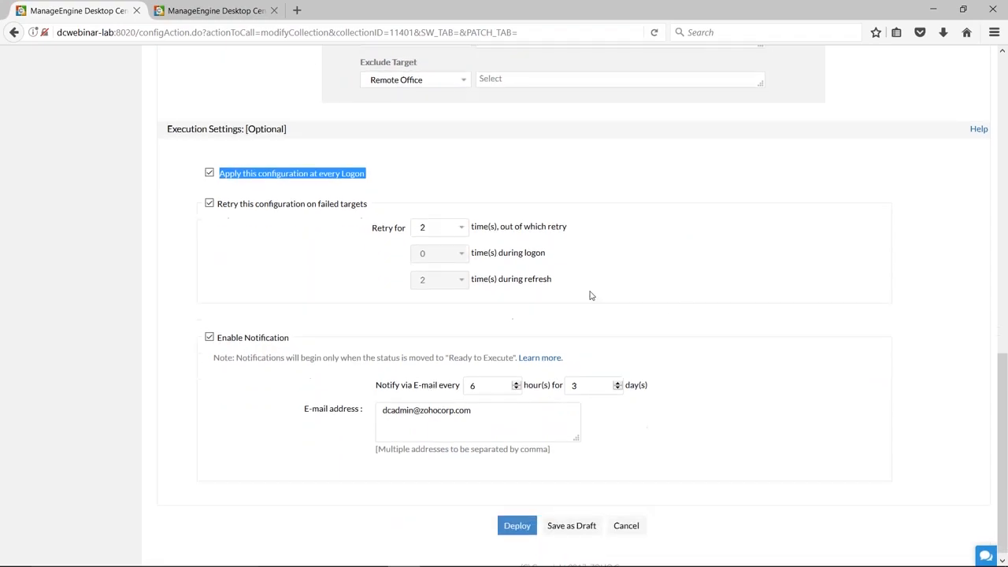
click(463, 226)
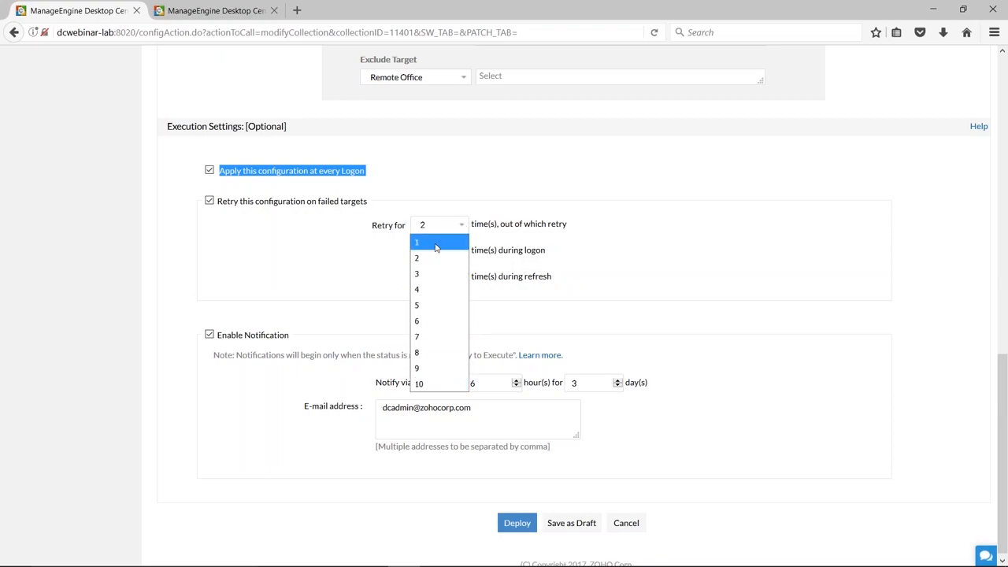
click(431, 293)
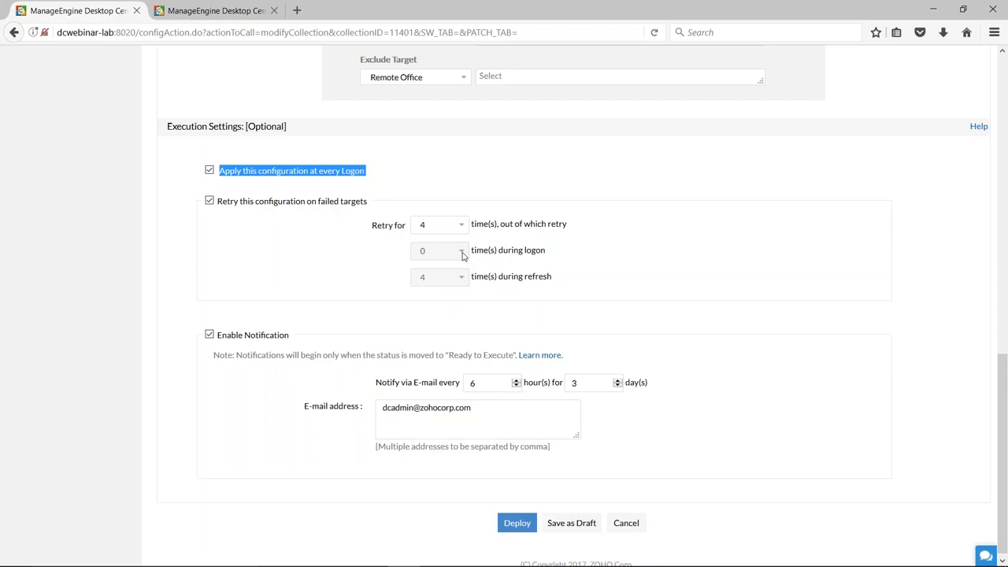
scroll(851, 378, down, 1)
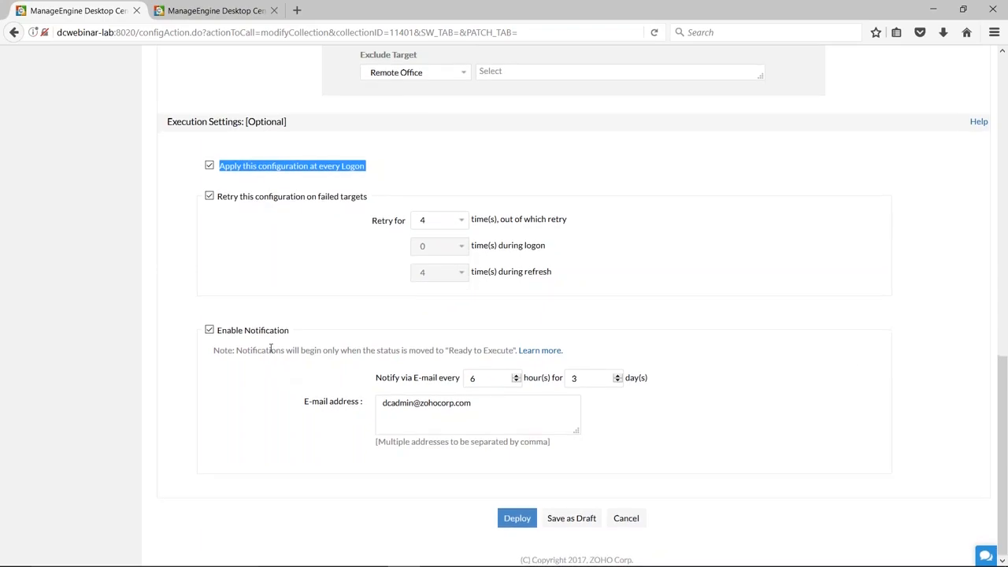
Review the notification e-mail address, leave the user printer configuration without deploying it and open the list of all configurations.
triple_click(502, 407)
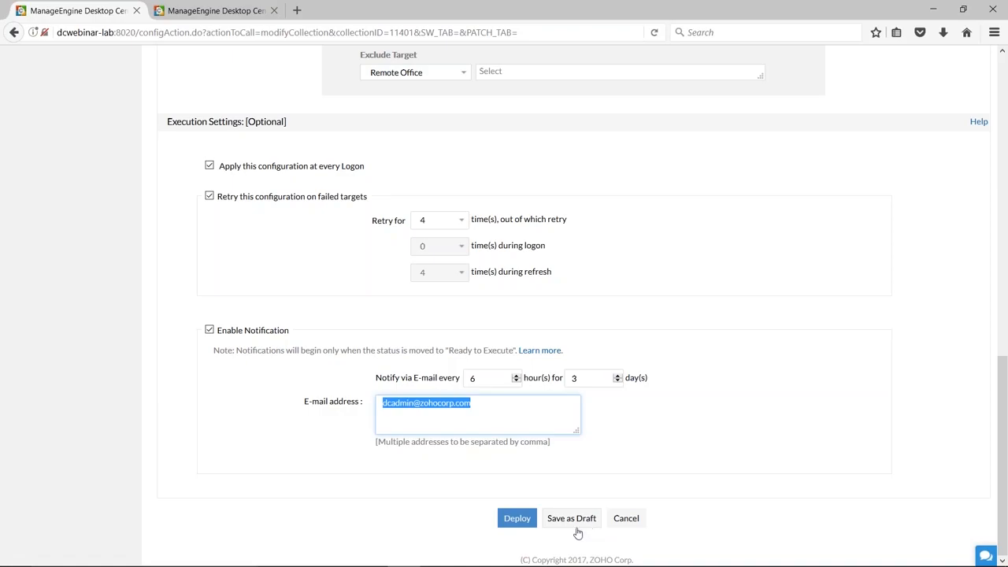
scroll(716, 509, up, 10)
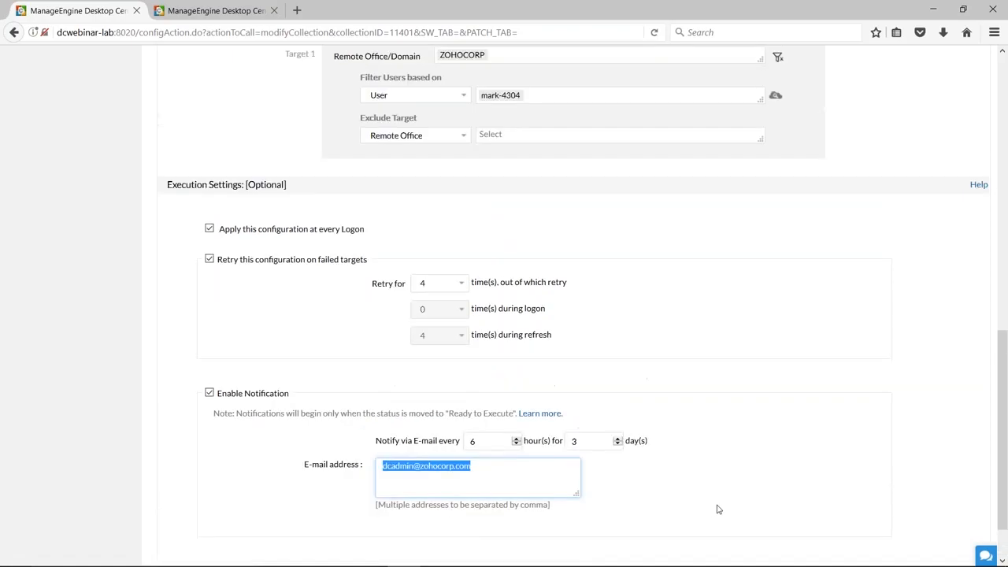
scroll(666, 452, up, 2)
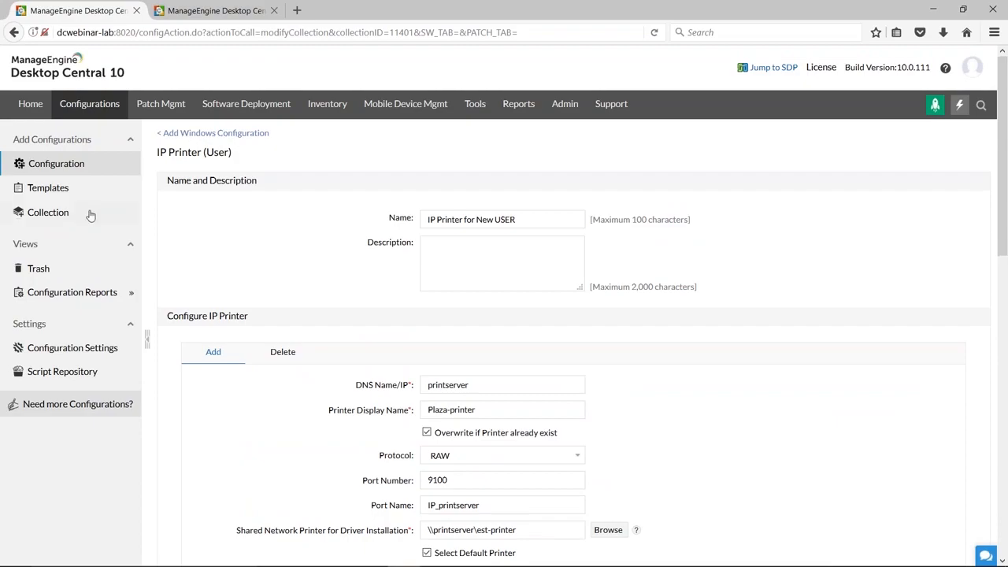
click(59, 167)
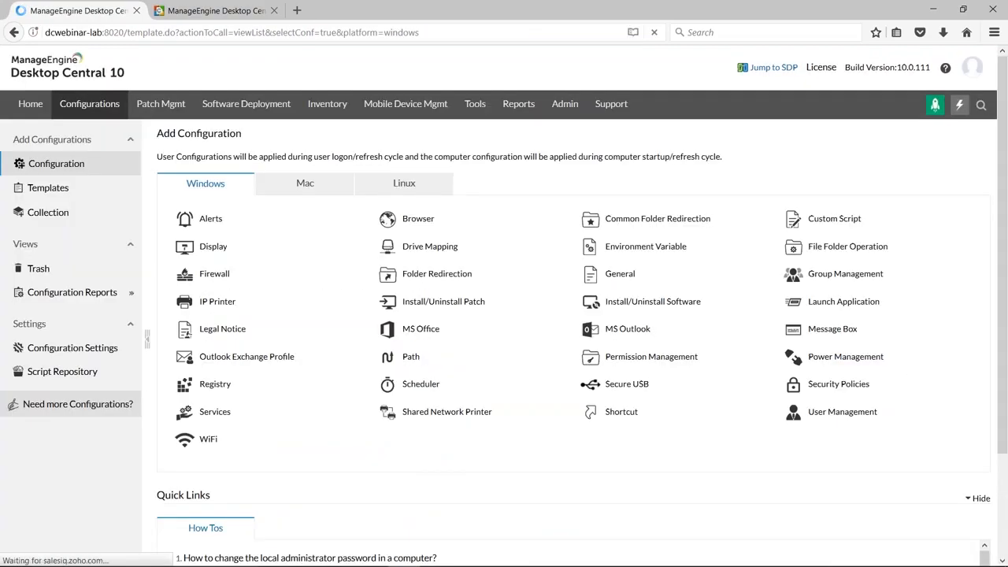
click(89, 107)
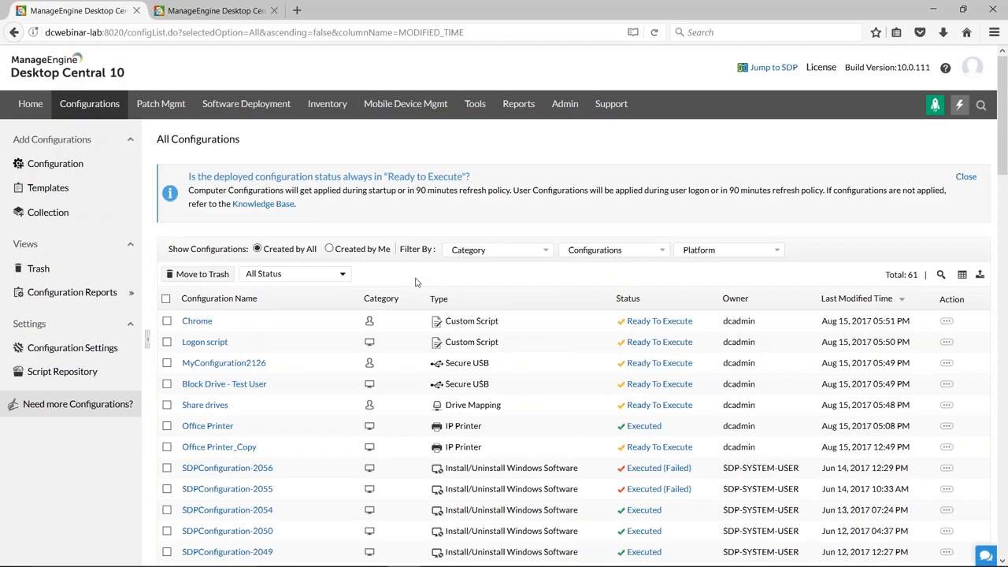
Switch to the presentation to check the Configurations slide, and return to Desktop Central.
key(alt+Tab)
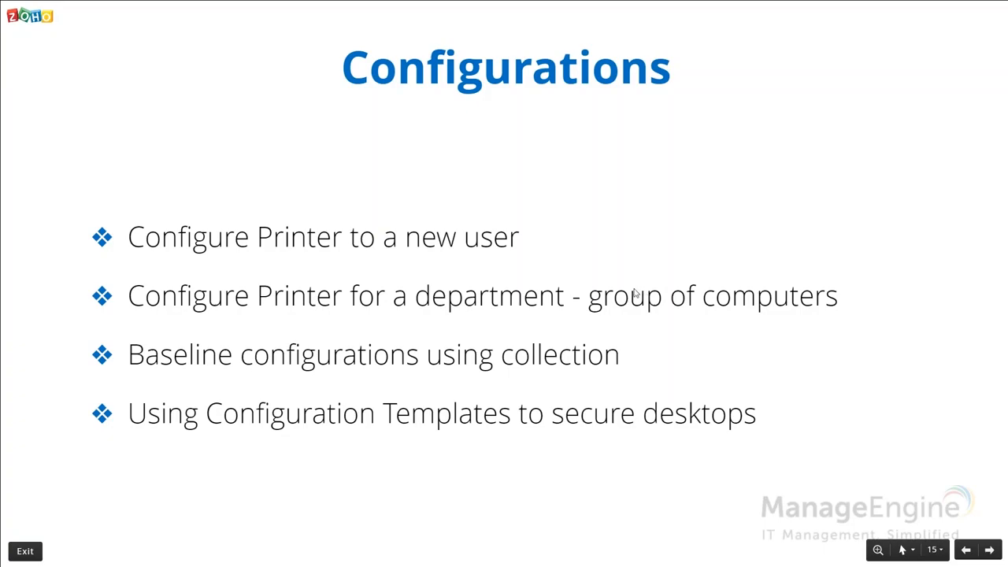
key(Right)
key(Left)
key(alt+Tab)
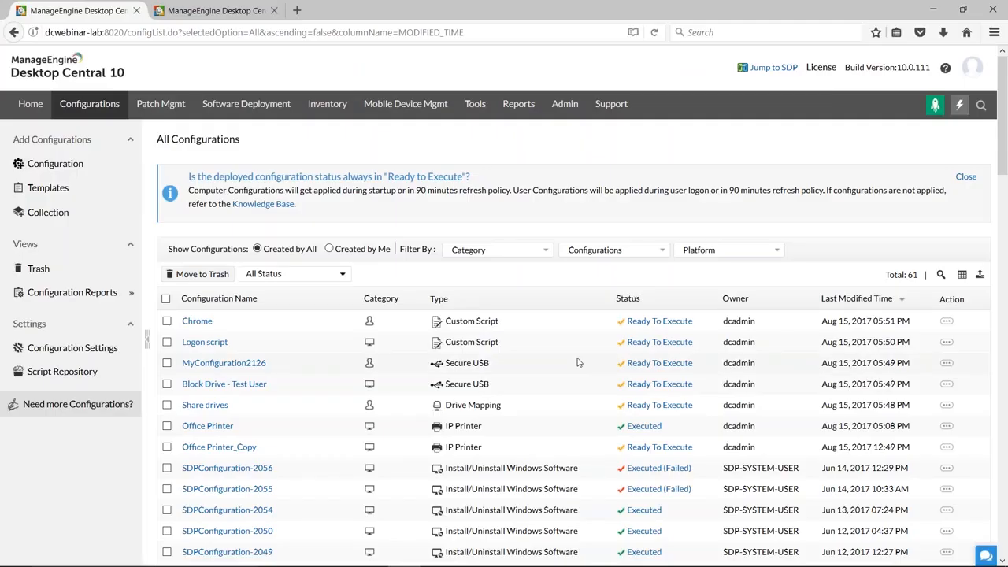
Filter the list of all configurations to show only the Windows IP Printer type.
scroll(577, 362, down, 2)
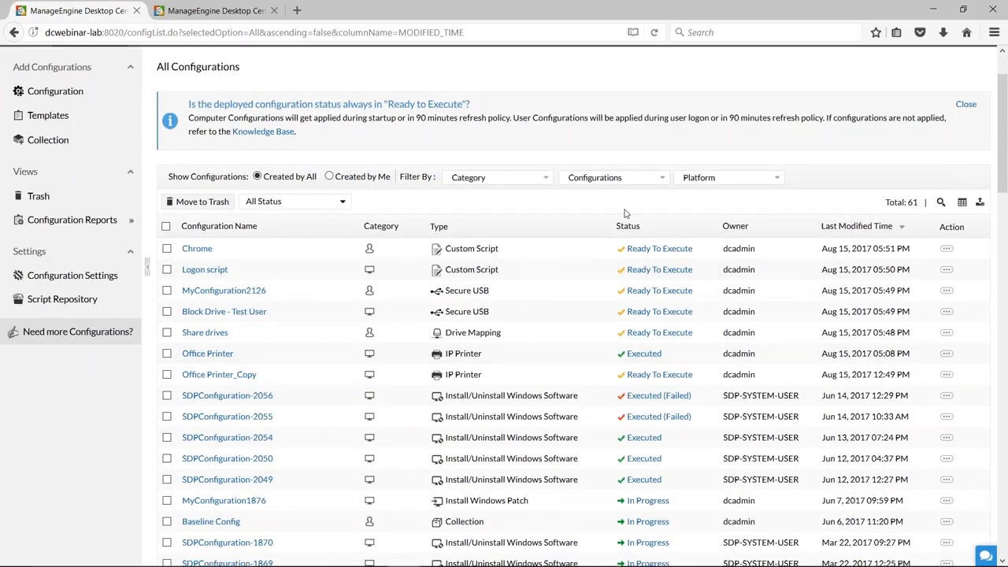
click(630, 184)
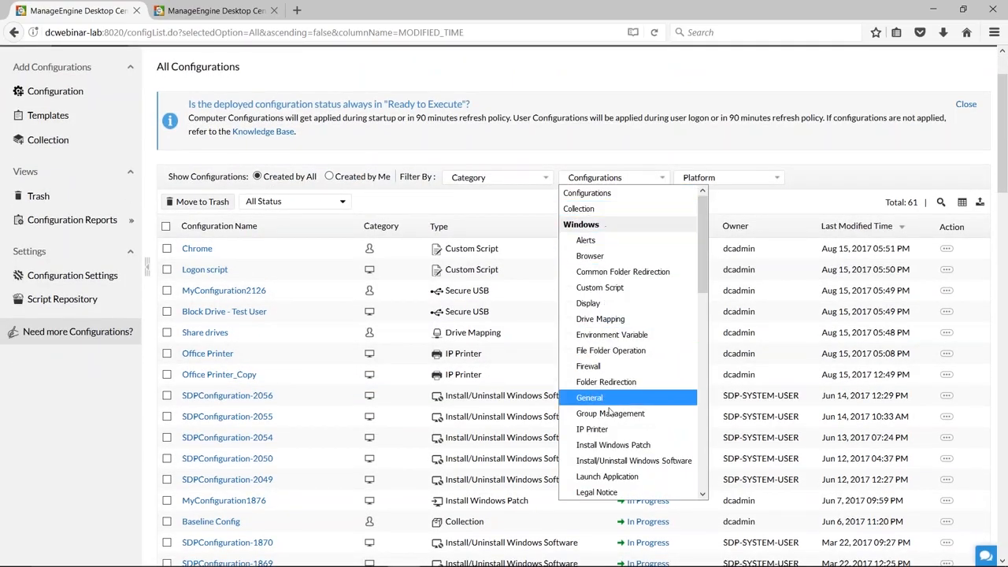
click(603, 432)
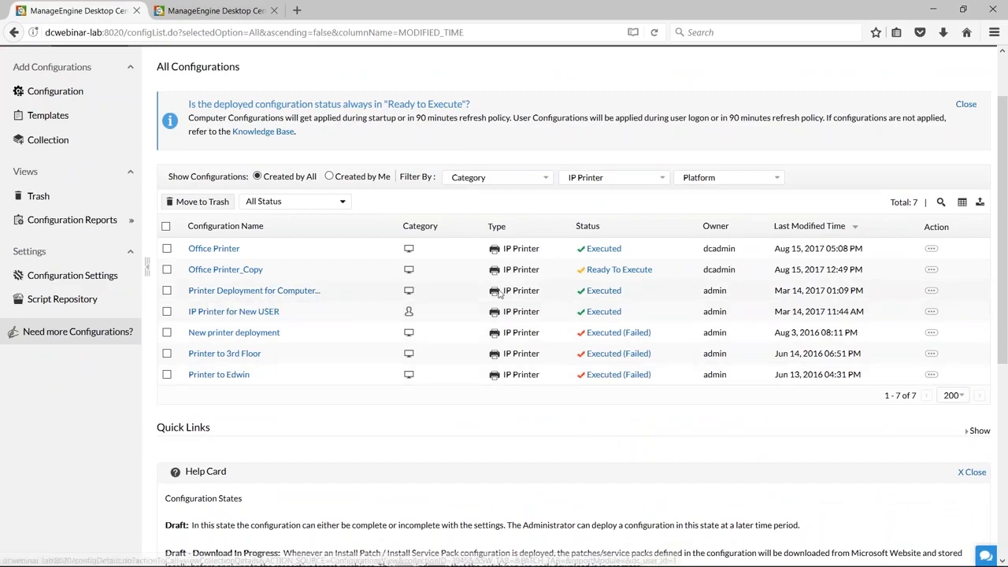
Save the executed "Printer Deployment for Computer" configuration as a new one without target.
mouse_move(611, 298)
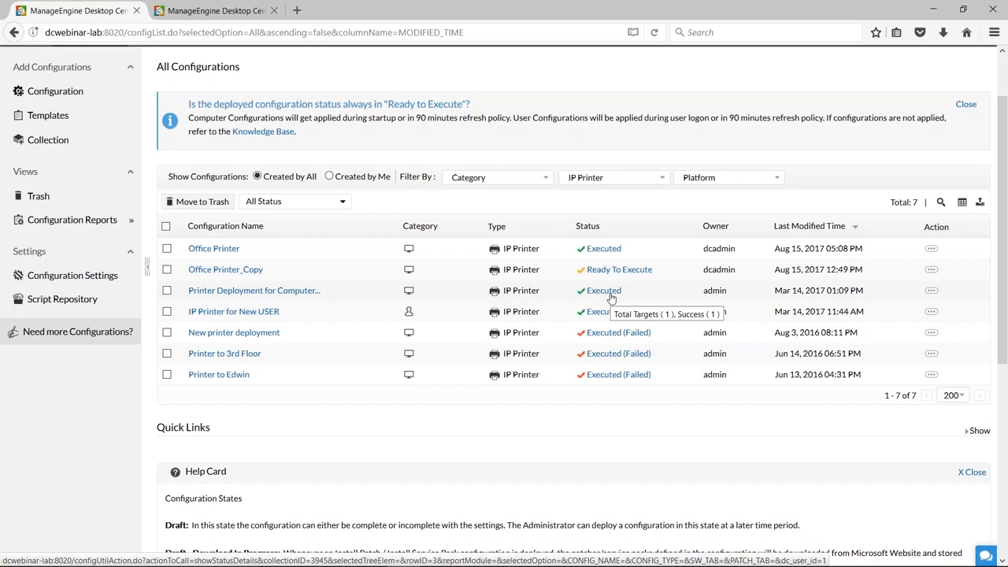
click(932, 291)
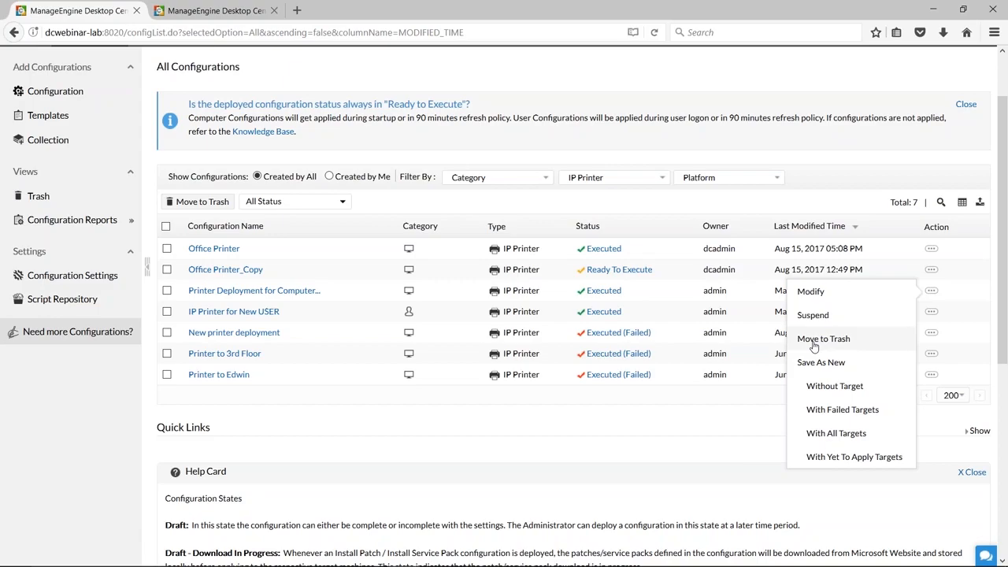
click(827, 387)
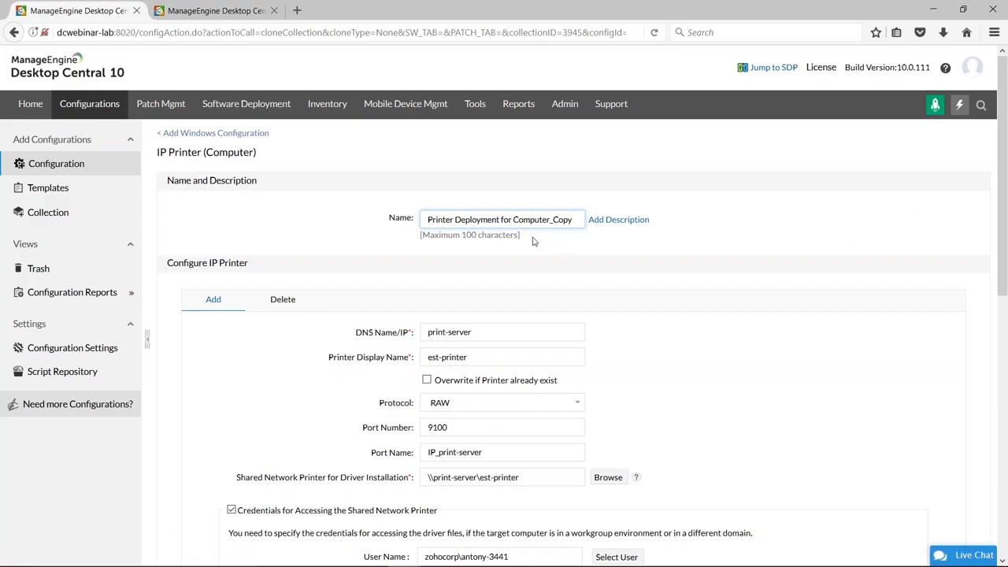
Rename the copied configuration to "Printer Deployment for Computer-Dept".
drag(551, 219, 576, 221)
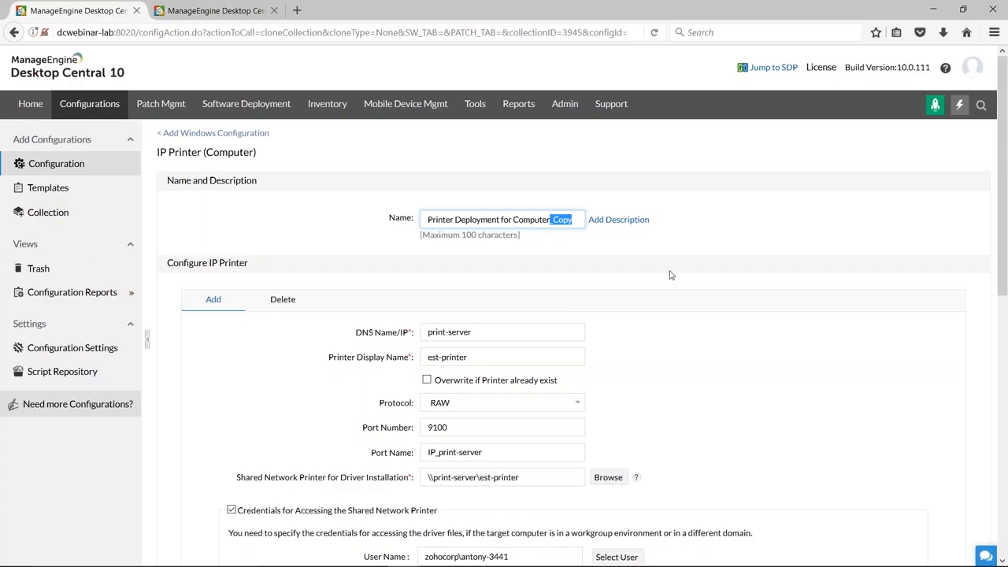
key(BackSpace)
text(-Dept)
Review the copied printer details and the user name in the credentials for accessing the shared network printer.
scroll(670, 275, down, 2)
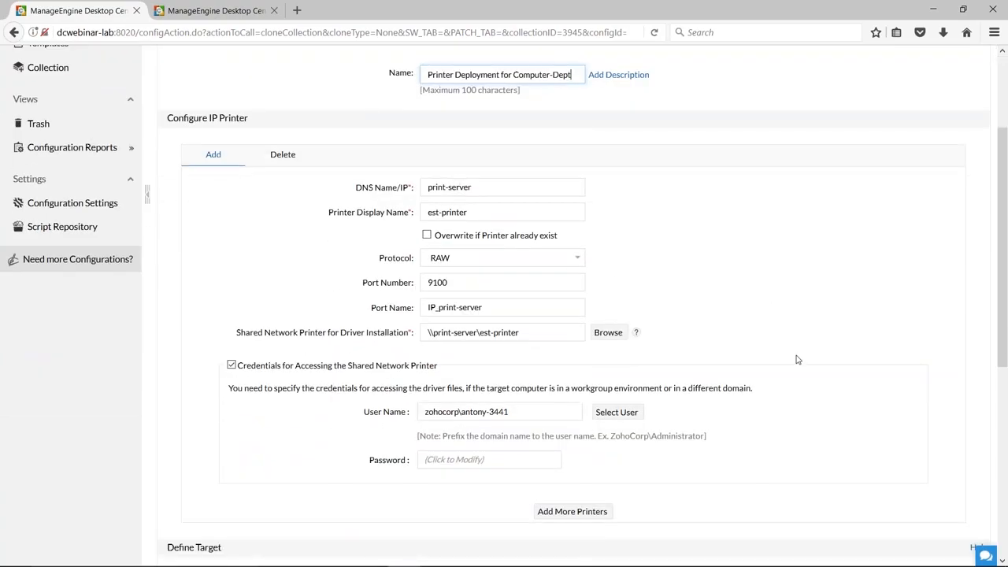
scroll(796, 359, down, 2)
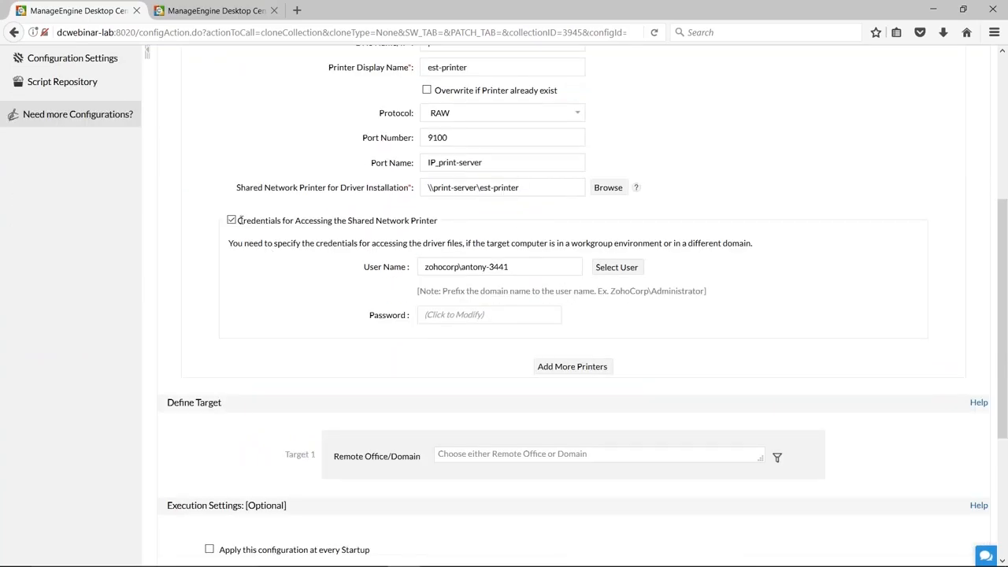
drag(239, 220, 439, 220)
click(549, 220)
drag(533, 268, 424, 267)
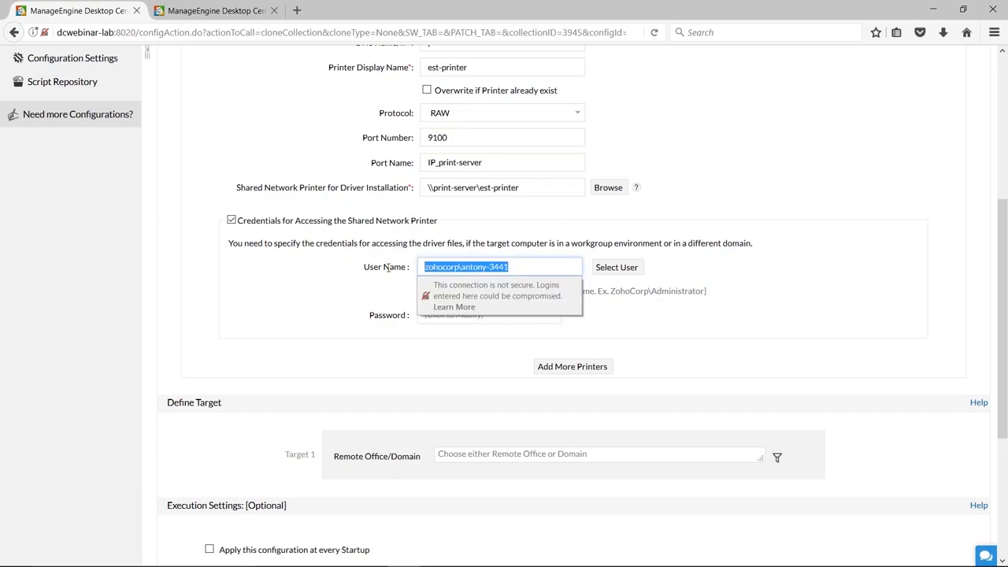
click(245, 329)
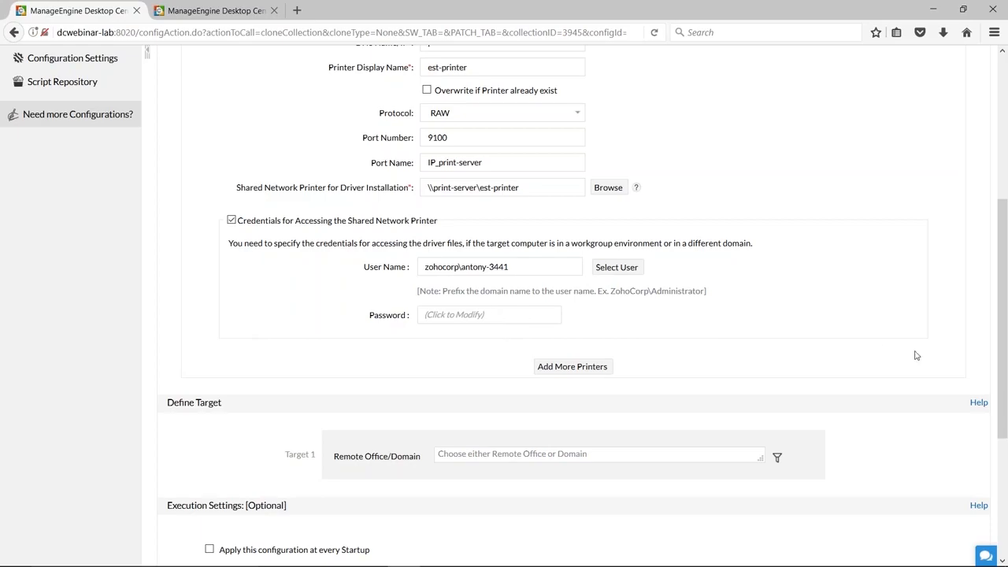
Select the ZOHOCORP domain as the Remote Office/Domain of Target 1.
scroll(916, 355, down, 3)
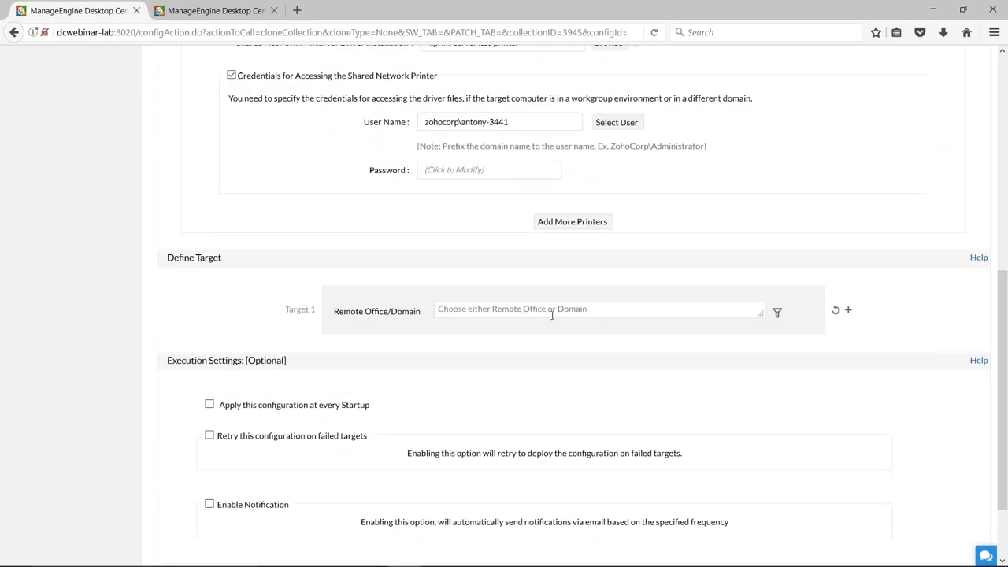
click(742, 314)
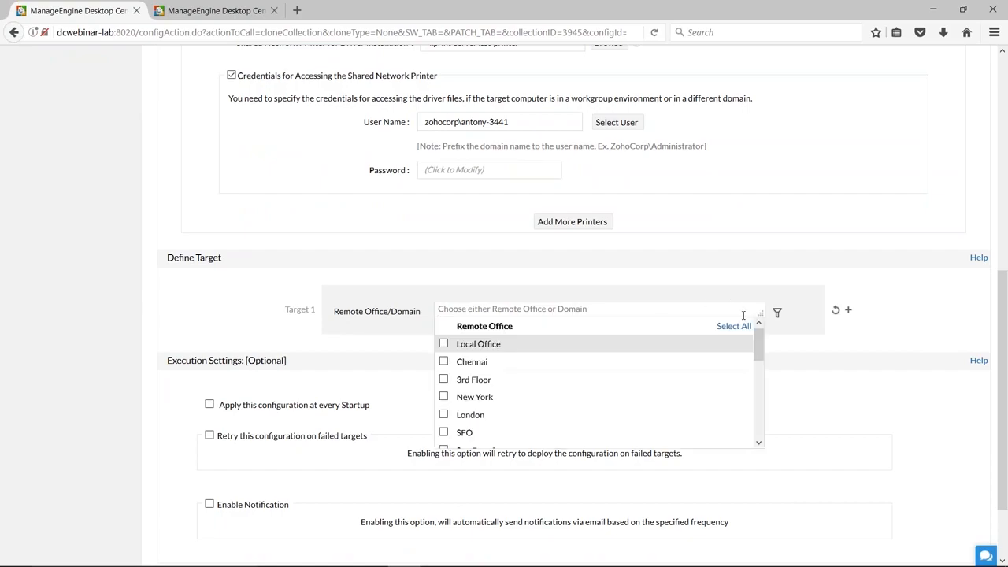
drag(759, 347, 760, 397)
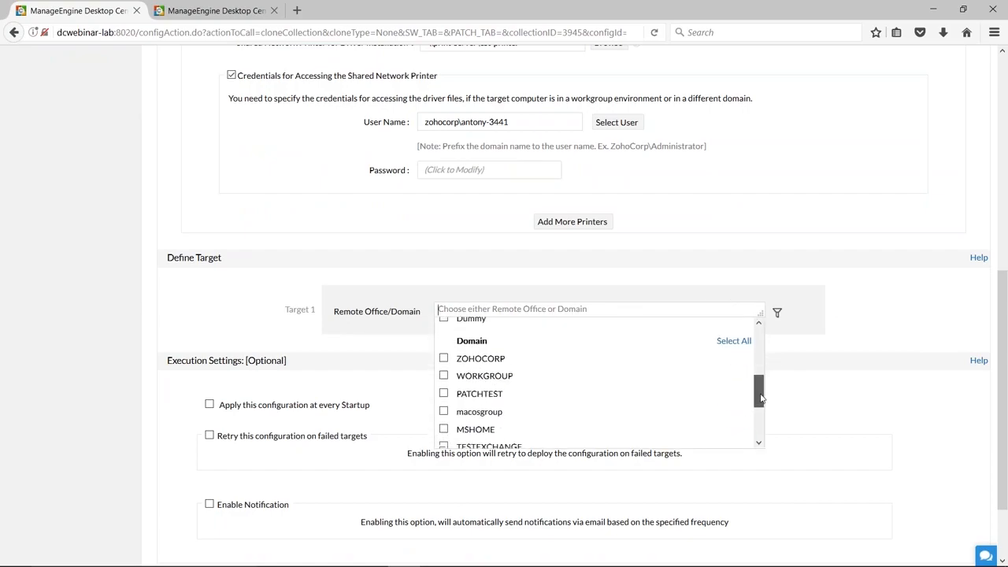
click(465, 358)
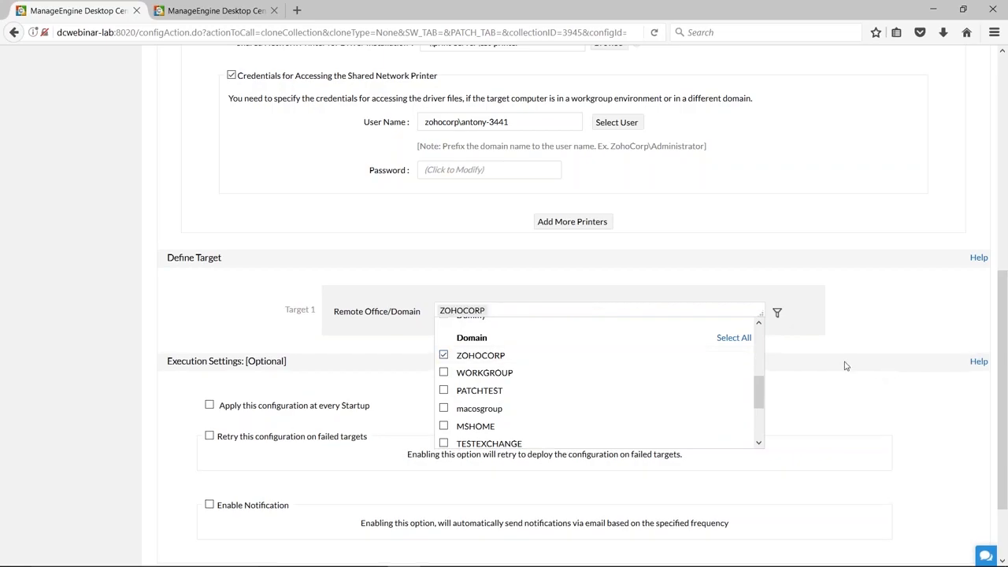
click(841, 366)
Filter the Target 1 computers by Custom Group and select the Marketing Team group.
click(778, 313)
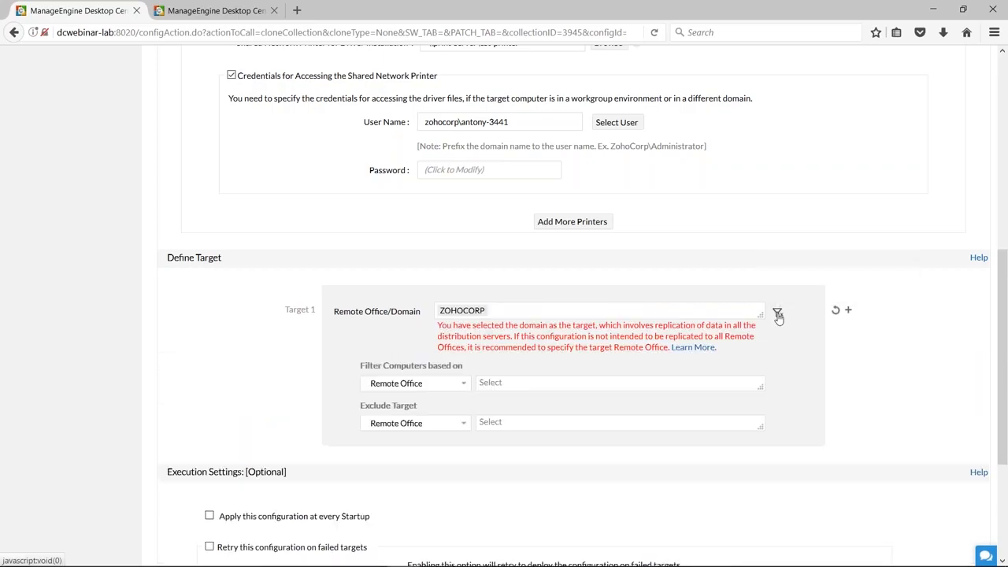
click(446, 386)
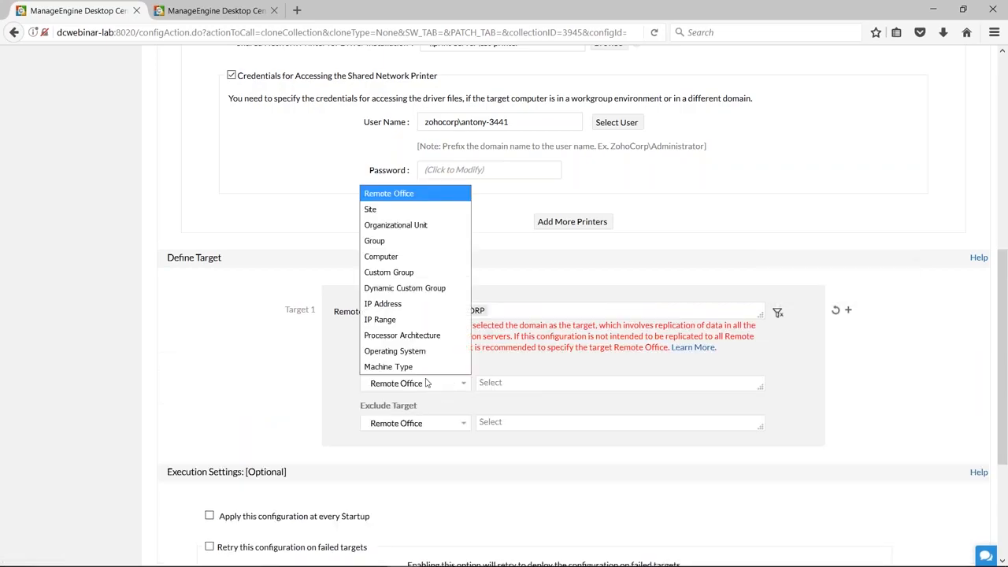
click(397, 272)
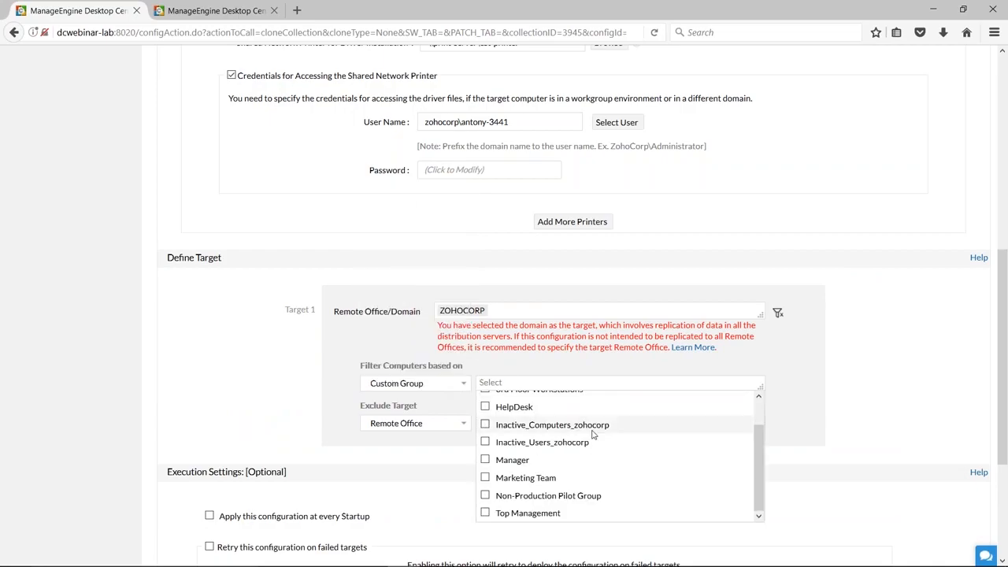
click(486, 478)
click(881, 415)
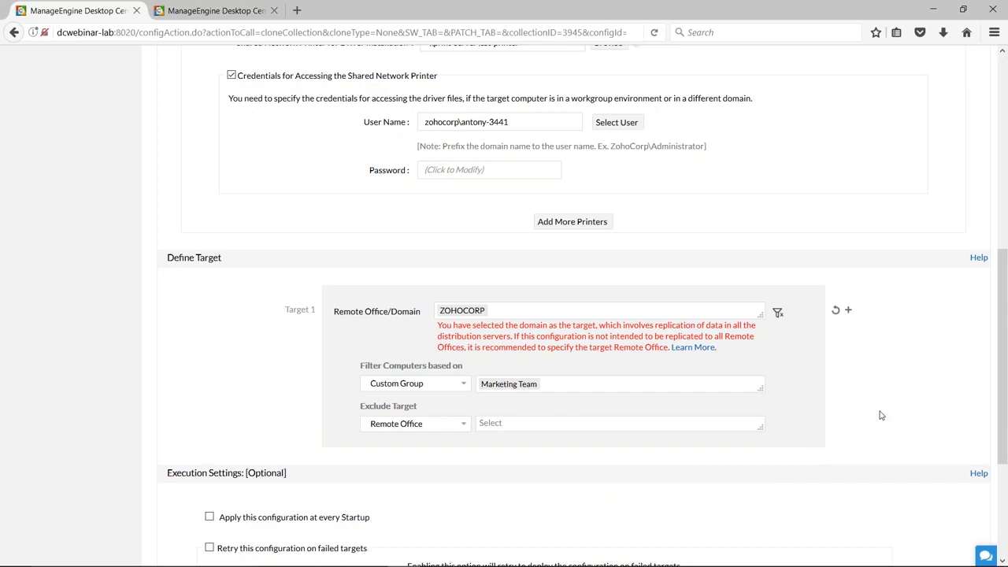
Set the configuration to apply at every startup and enable e-mail notification, leaving the retry on failed targets off.
scroll(881, 415, down, 4)
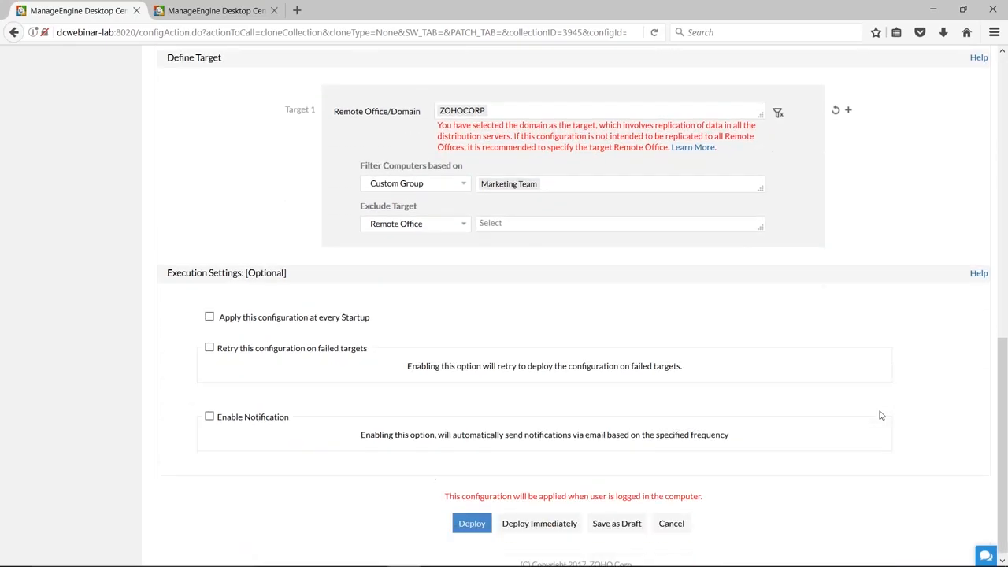
click(209, 313)
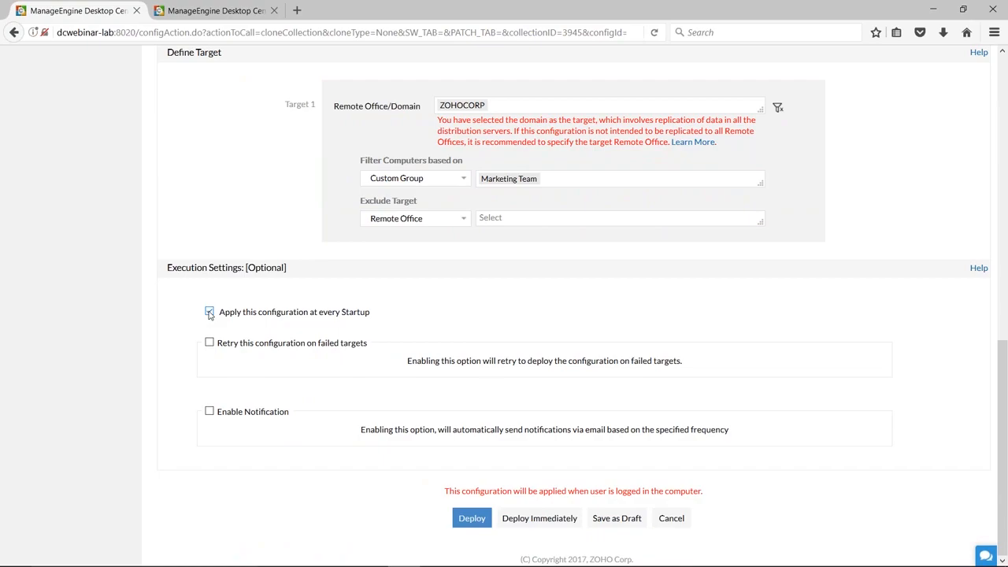
click(210, 344)
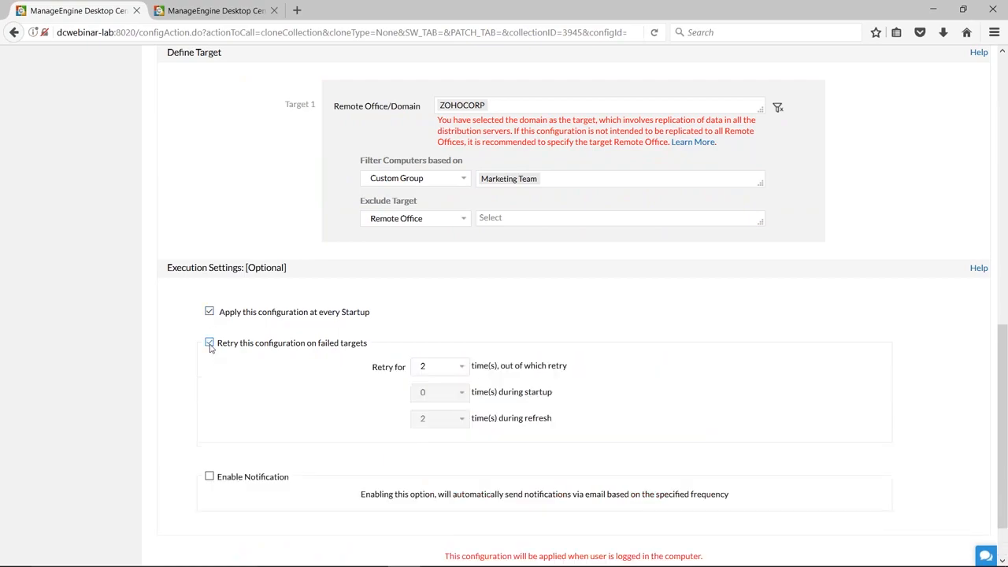
click(210, 344)
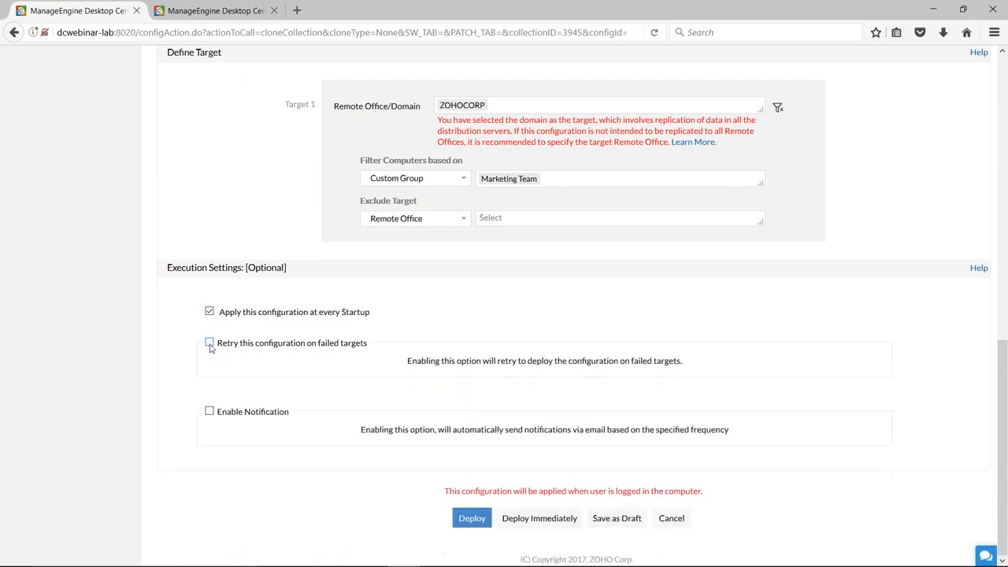
click(209, 411)
scroll(749, 492, down, 3)
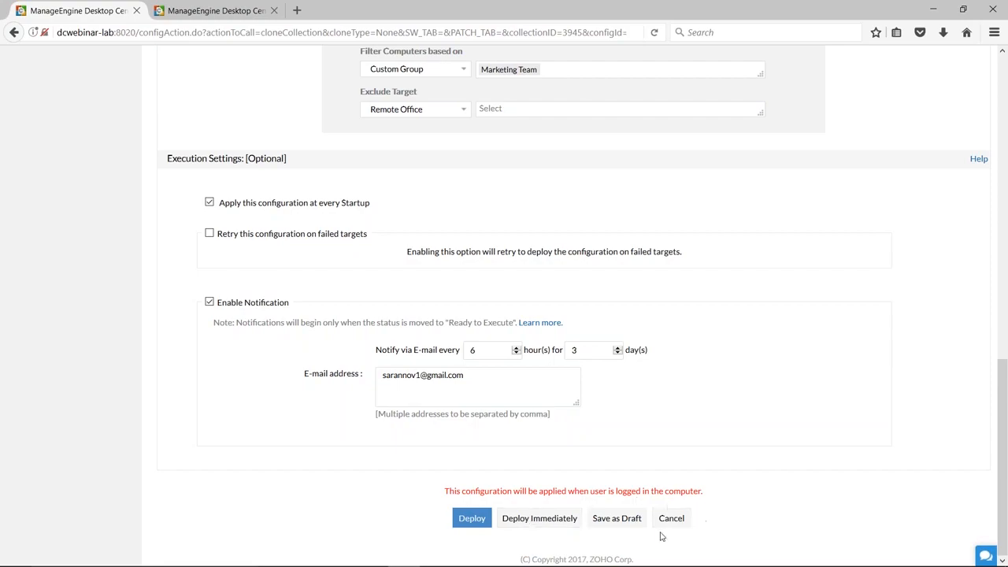
Leave the printer configuration form without deploying and look through the list of all configurations.
scroll(695, 512, up, 4)
scroll(695, 513, up, 6)
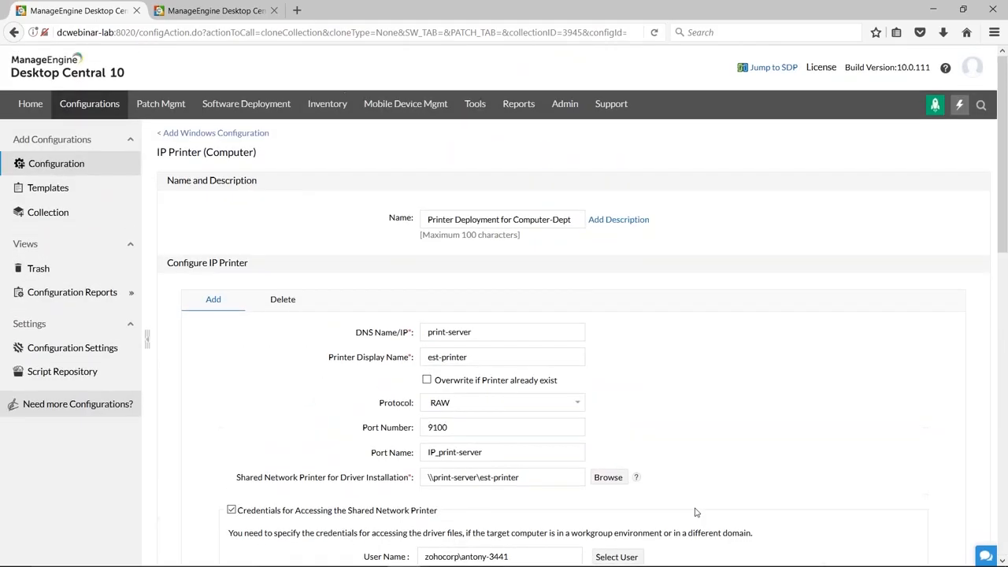
click(85, 110)
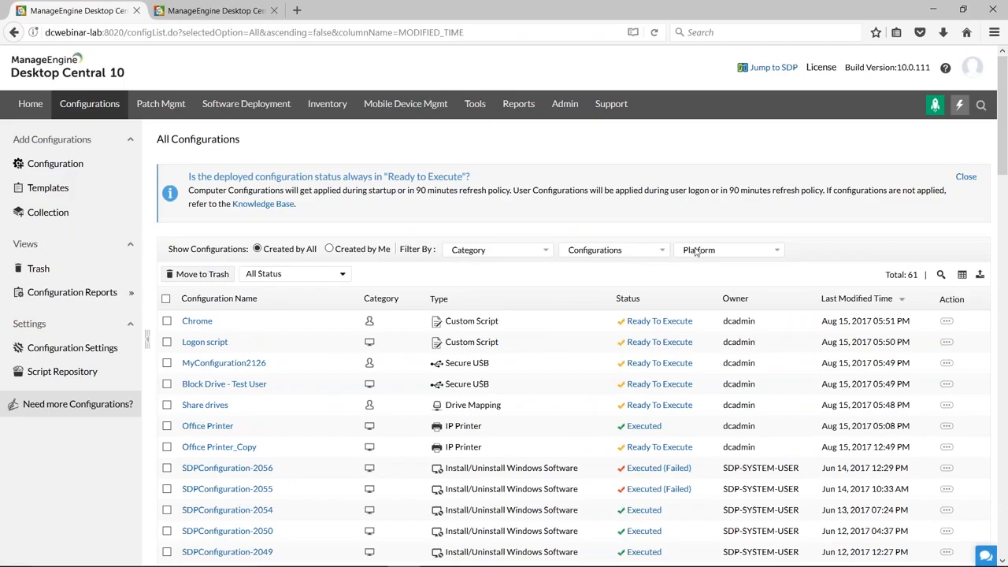
scroll(757, 247, down, 2)
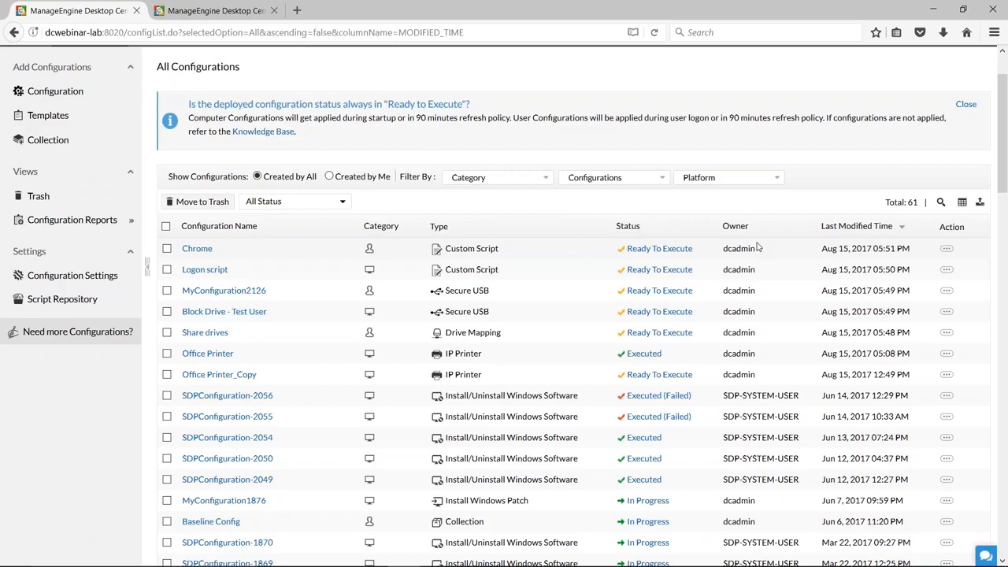
scroll(757, 247, down, 3)
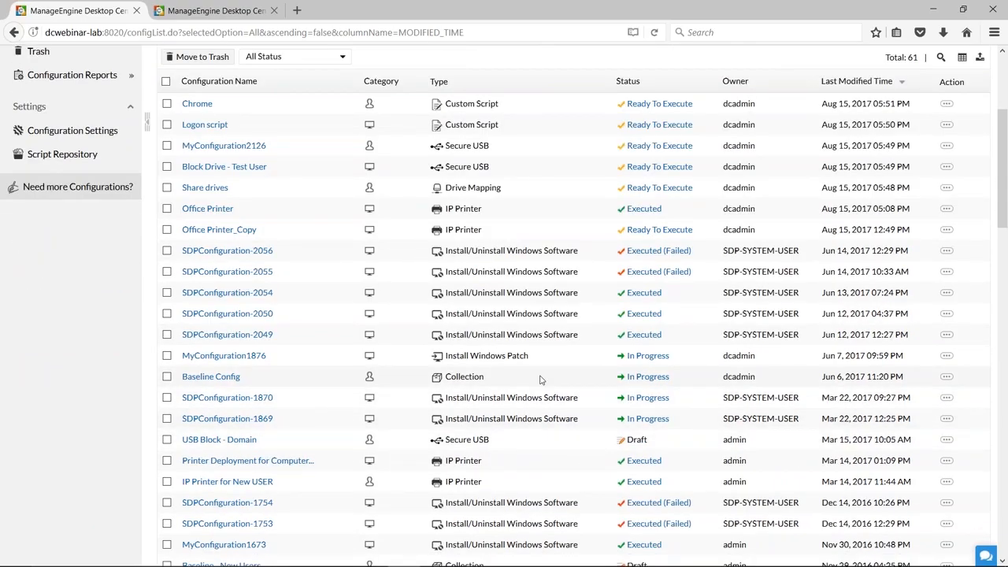
Open the Baseline Config collection for modification and review which configurations it includes.
click(947, 378)
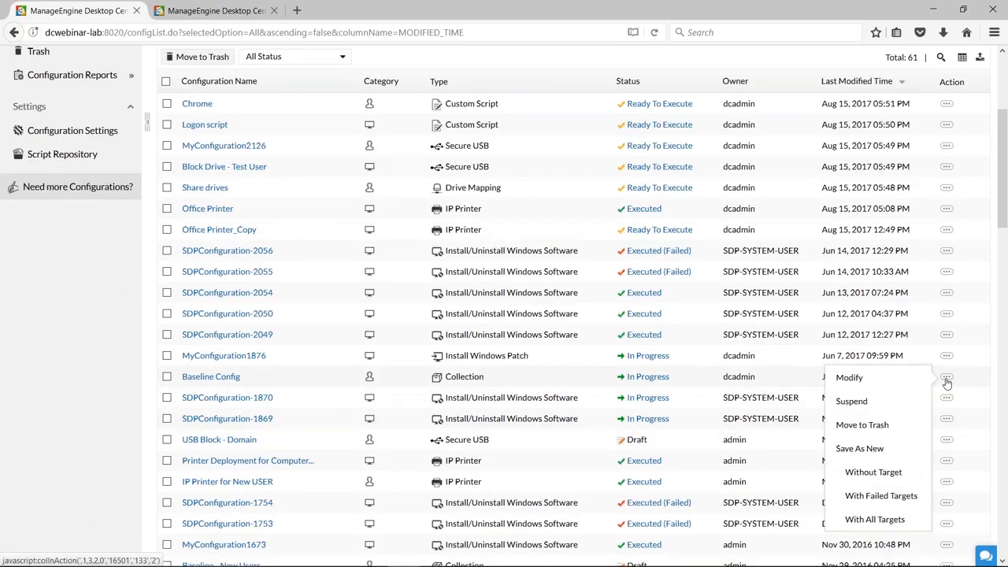
click(858, 378)
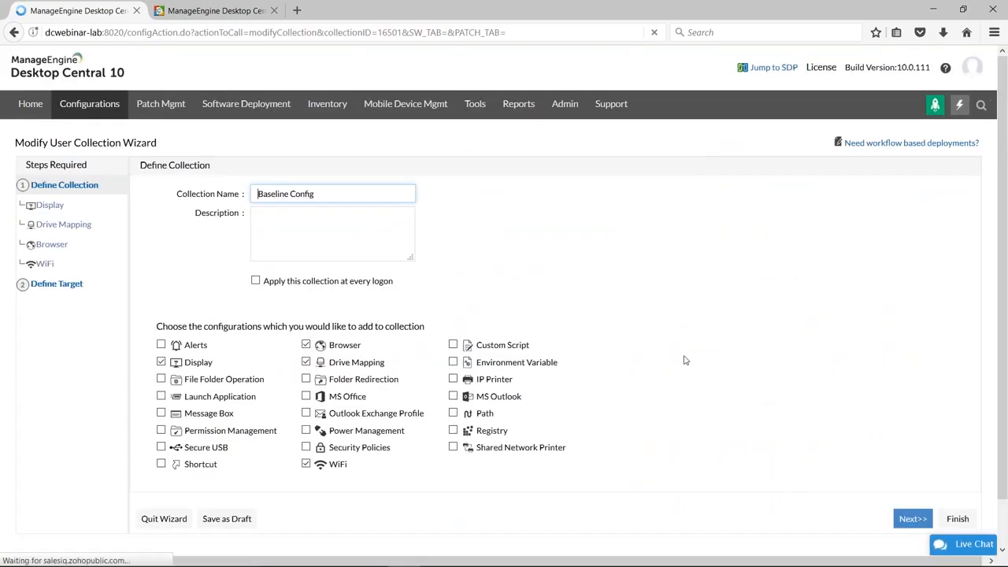
scroll(685, 357, down, 1)
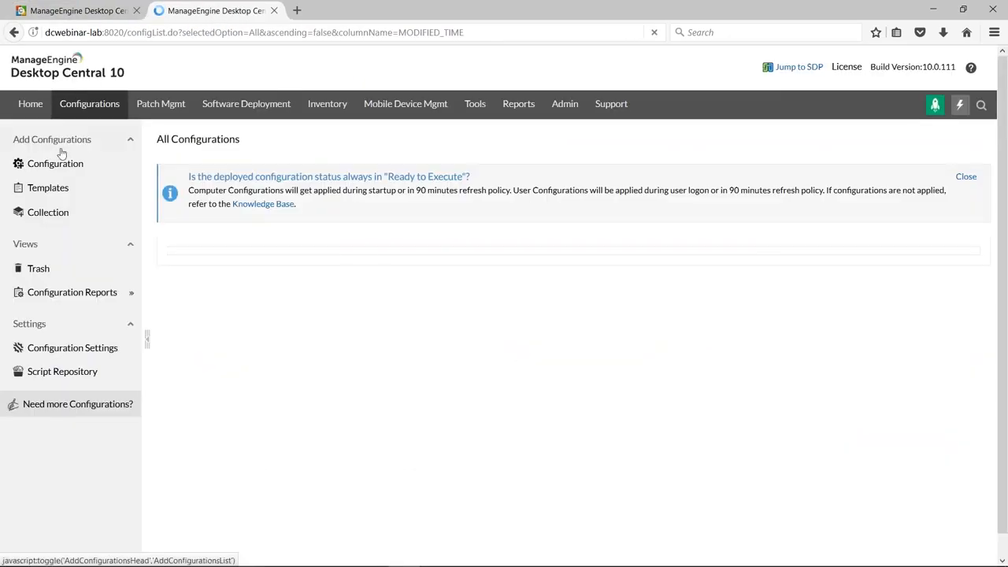
View the user and computer collection types on the Add Collection page in the second browser tab, and return to the Baseline Config wizard.
click(28, 167)
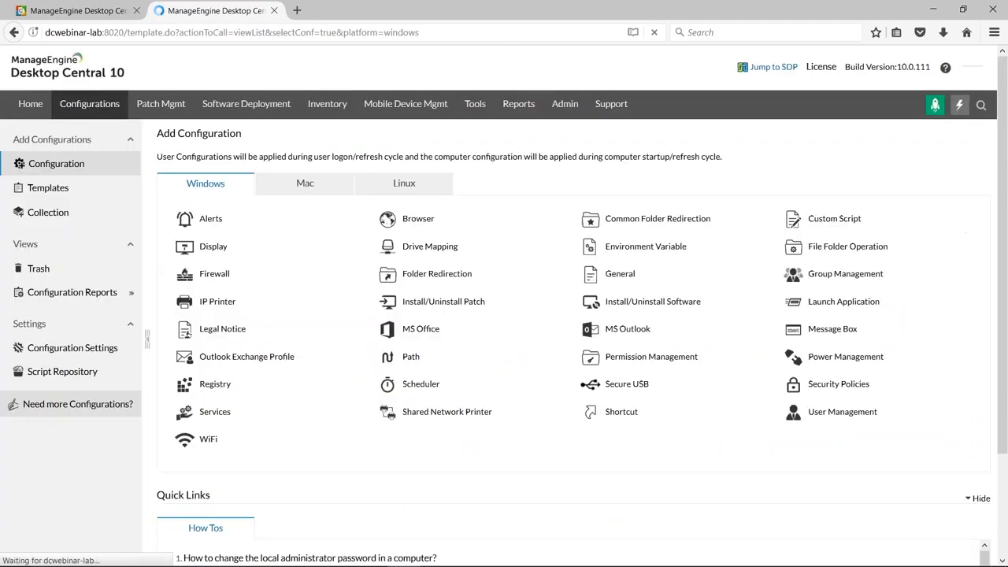
click(47, 212)
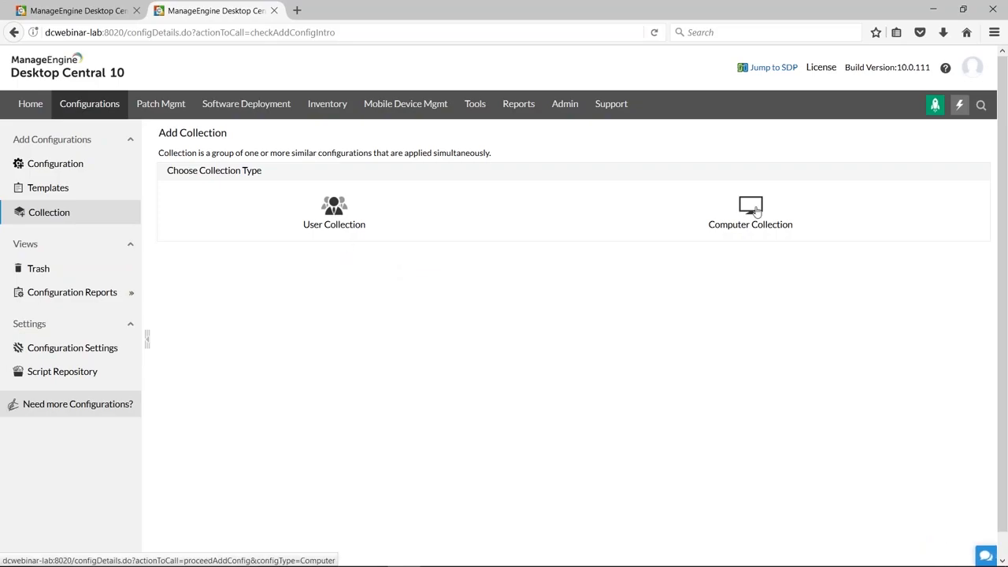
click(60, 11)
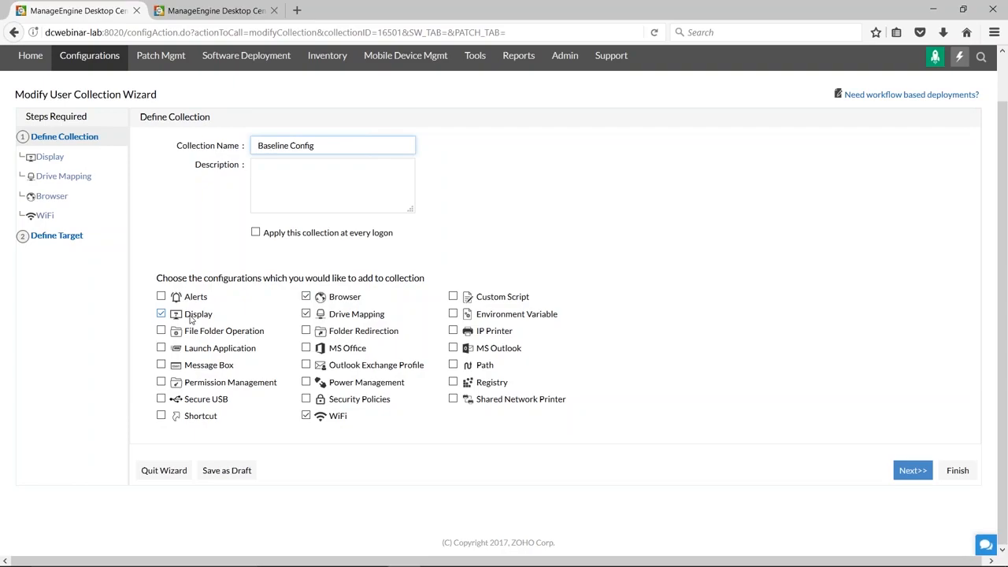
Review the Display, Drive Mapping, Browser and WiFi settings of the Baseline Config collection.
click(344, 300)
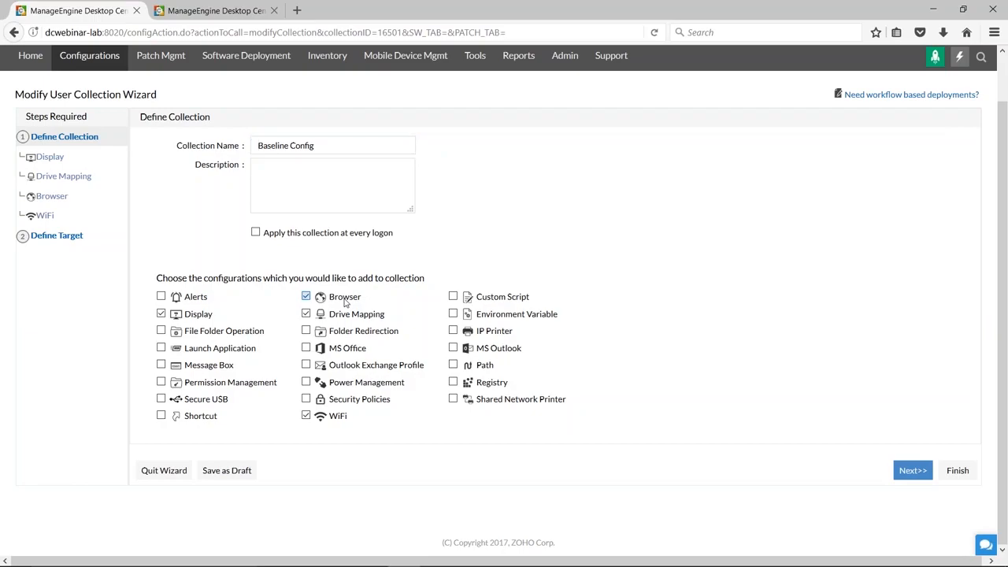
click(563, 260)
click(49, 157)
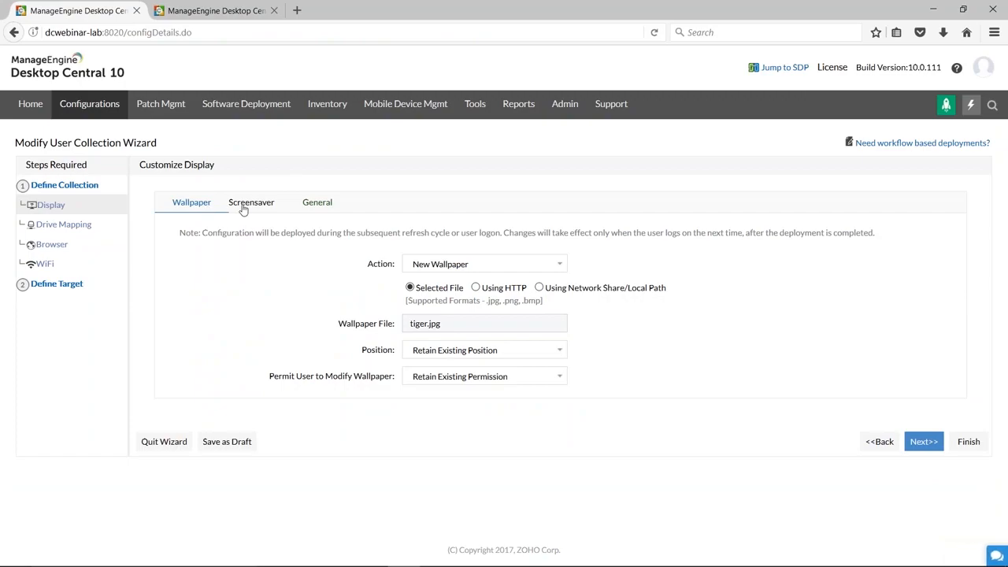
click(49, 225)
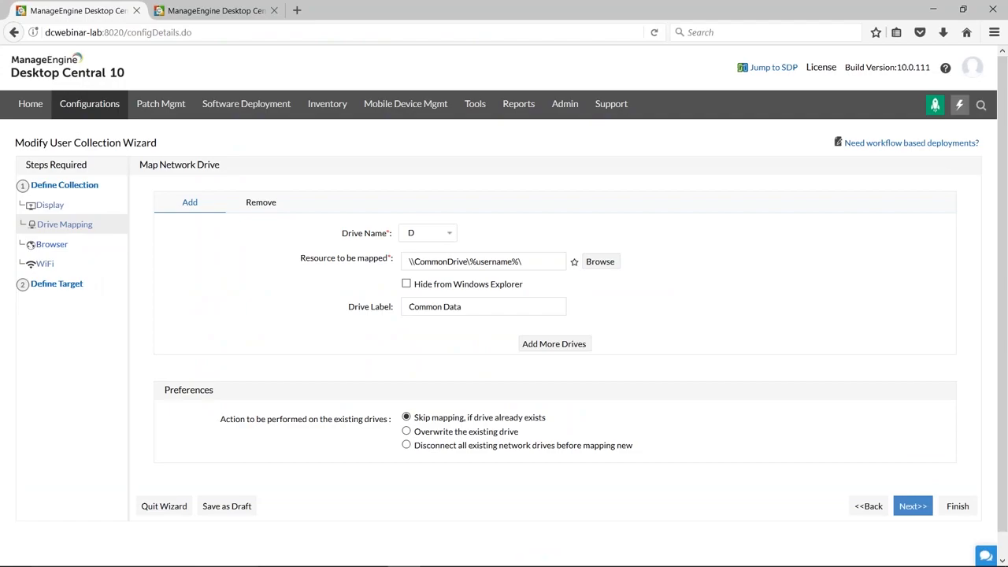
click(52, 244)
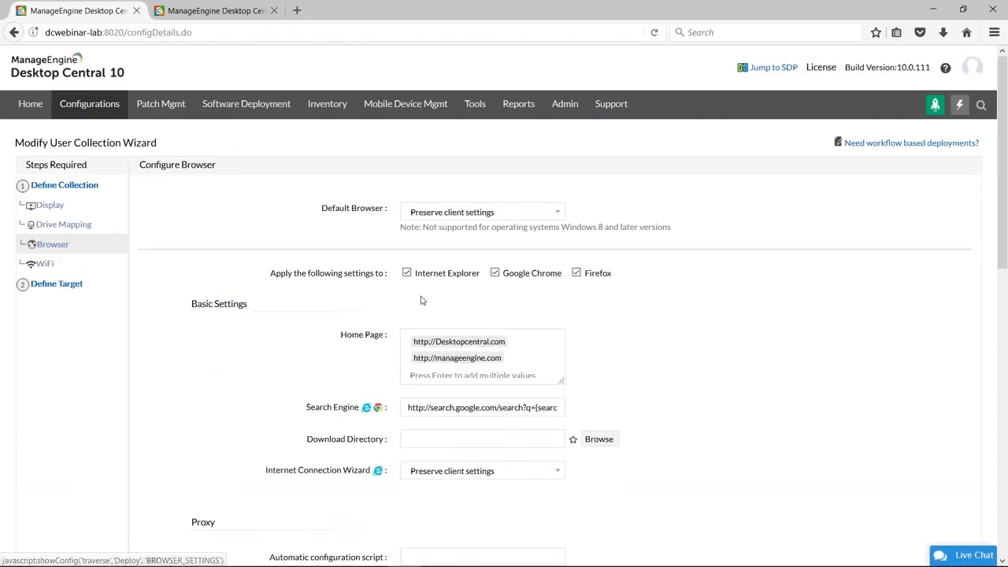
click(46, 264)
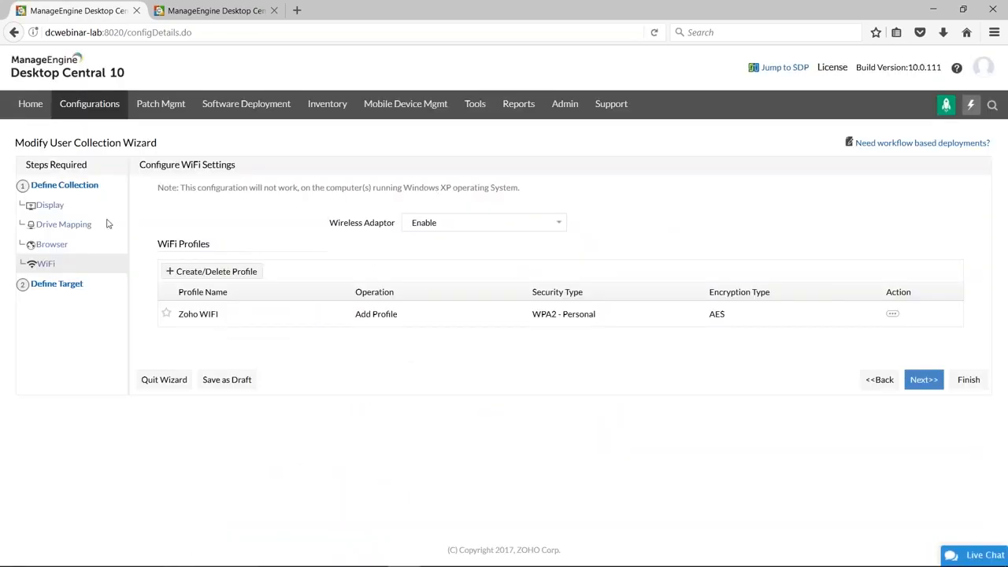
Look through the Remote Office/Domain choices in the collection's target definition and go back to the list of all configurations.
click(62, 289)
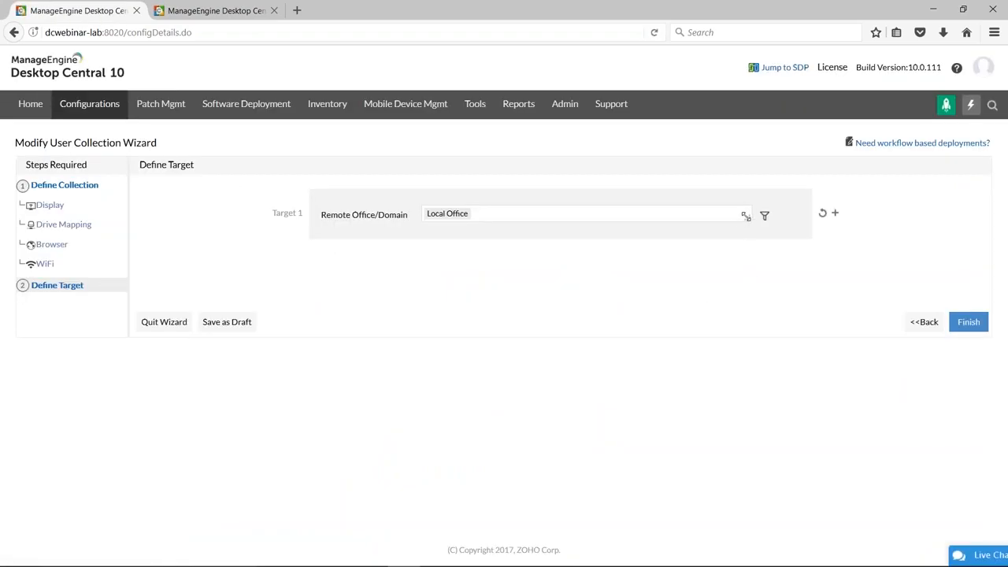
click(474, 212)
scroll(579, 309, down, 5)
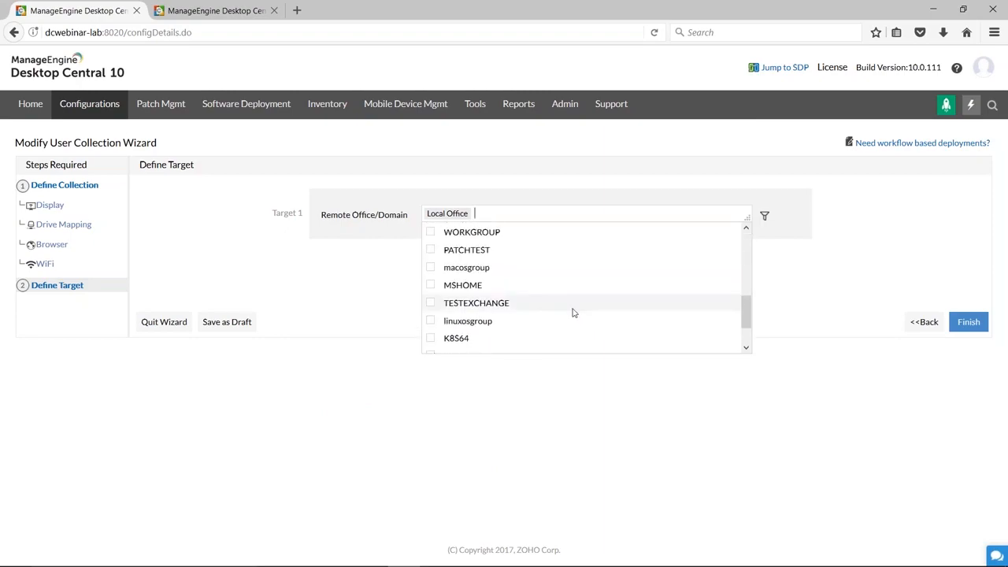
scroll(466, 317, down, 2)
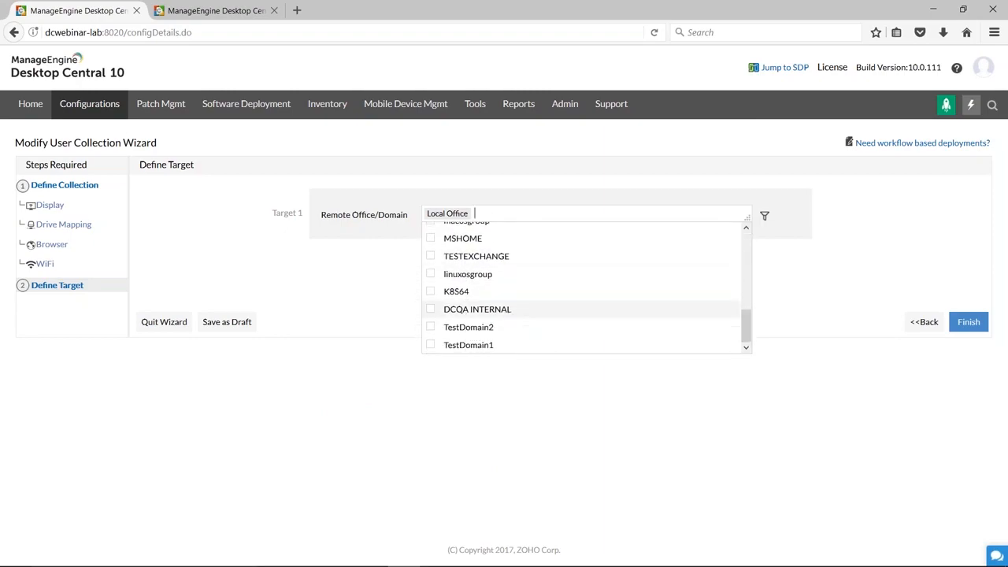
click(346, 407)
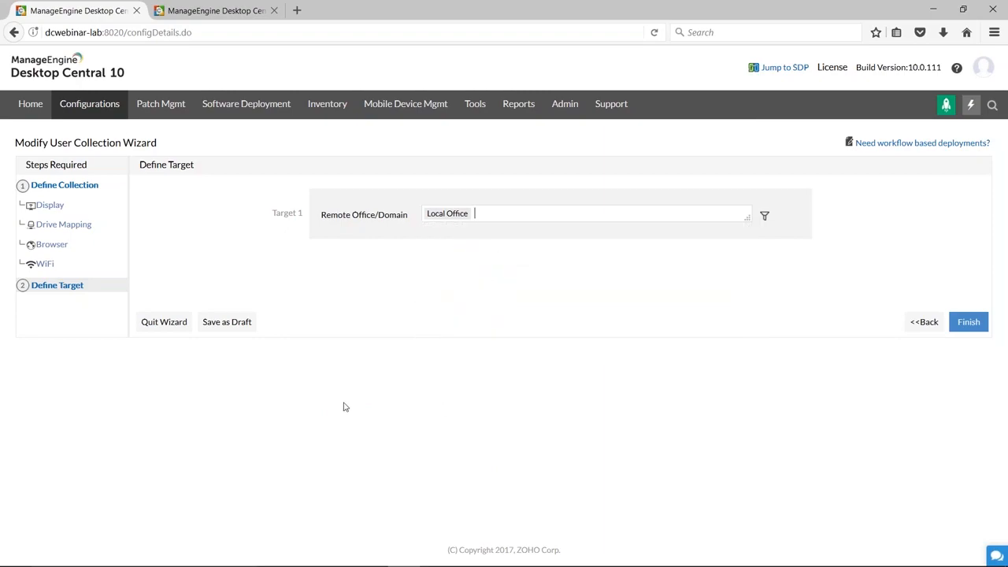
click(96, 108)
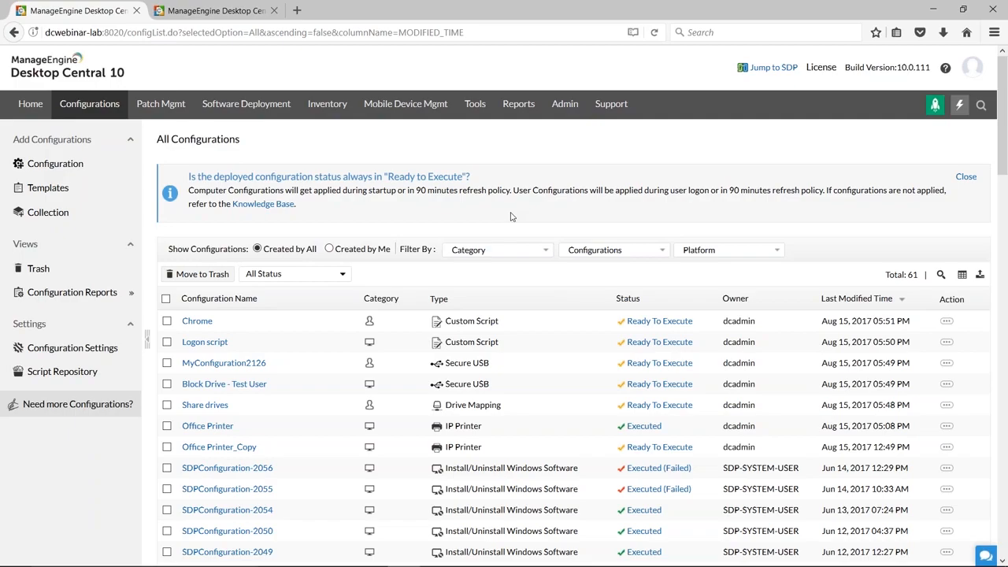
Switch to the presentation, advance to the USB Device Management slide, and return to Desktop Central in Firefox.
key(alt+Tab)
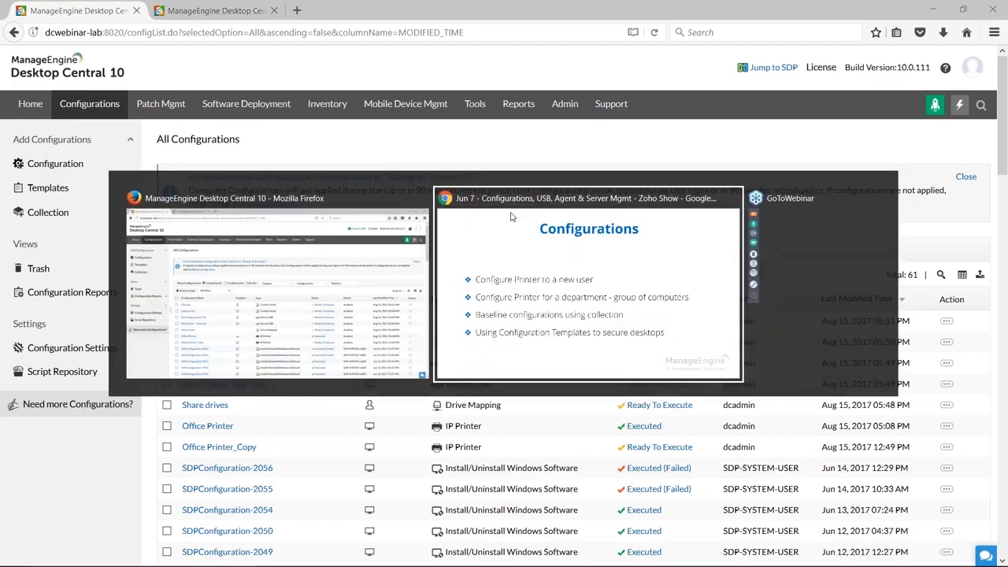
key(Right)
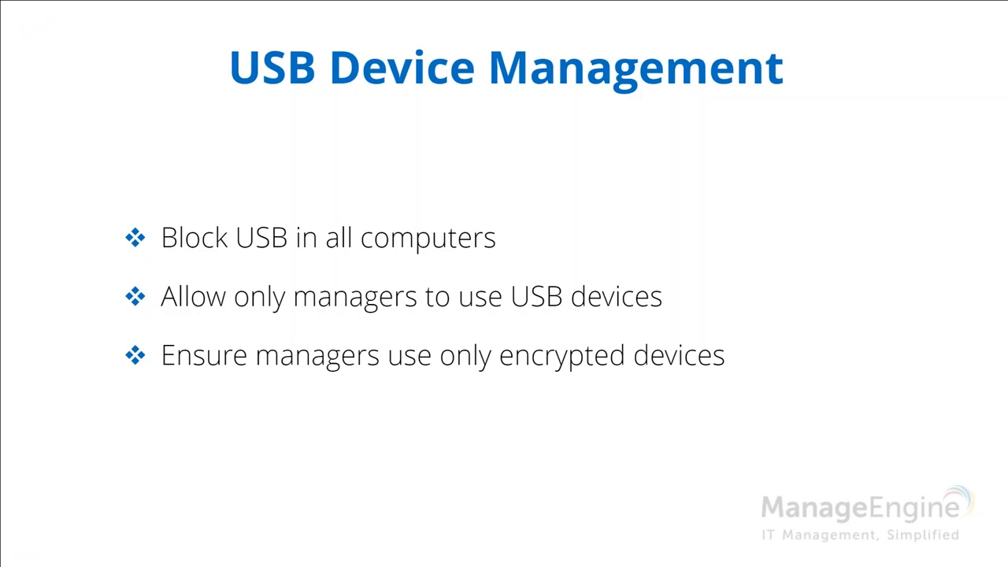
key(alt+Tab)
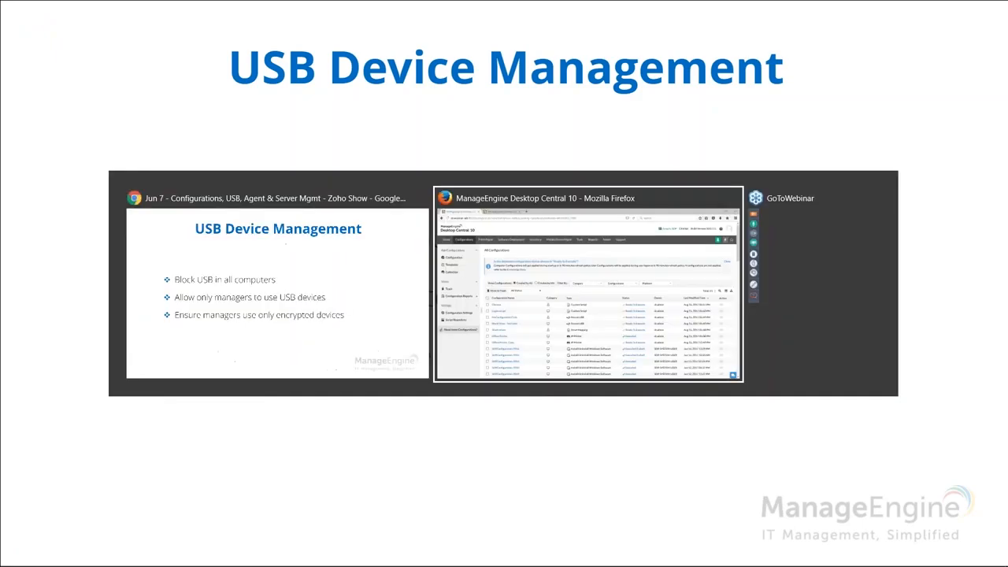
Start a new Windows Secure USB configuration for computers.
click(93, 111)
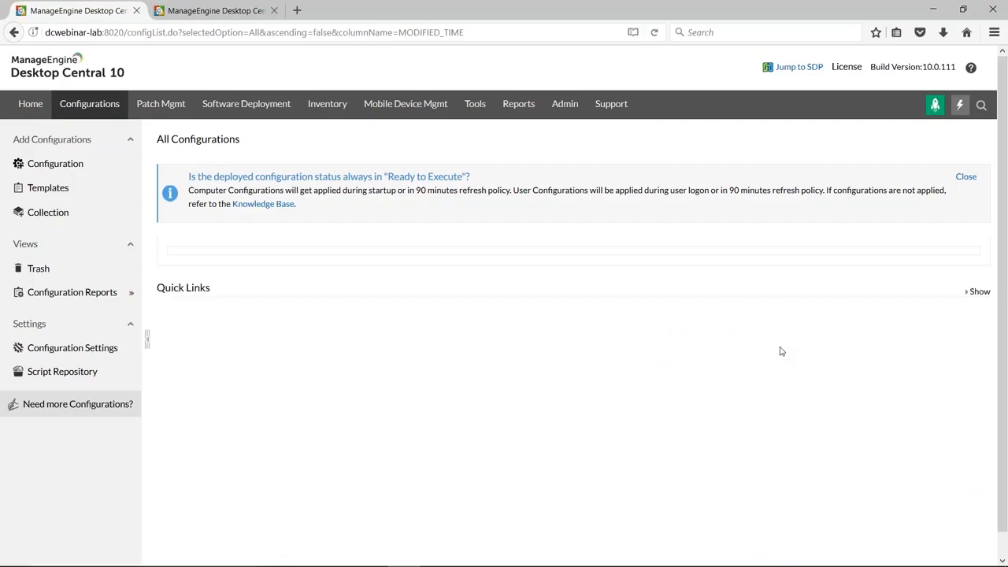
scroll(778, 349, down, 2)
scroll(276, 236, down, 1)
scroll(111, 196, up, 3)
click(56, 163)
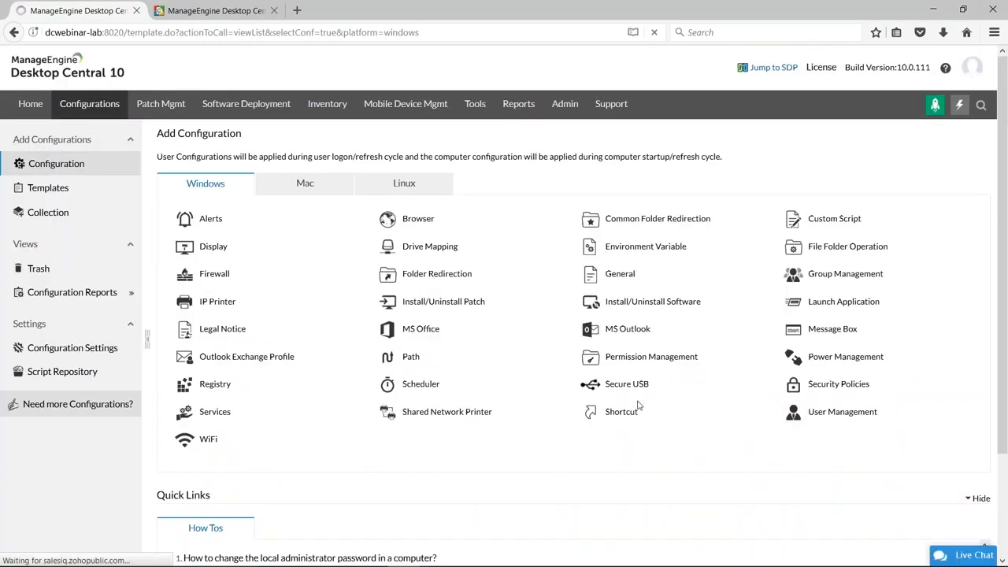
mouse_move(627, 385)
click(626, 429)
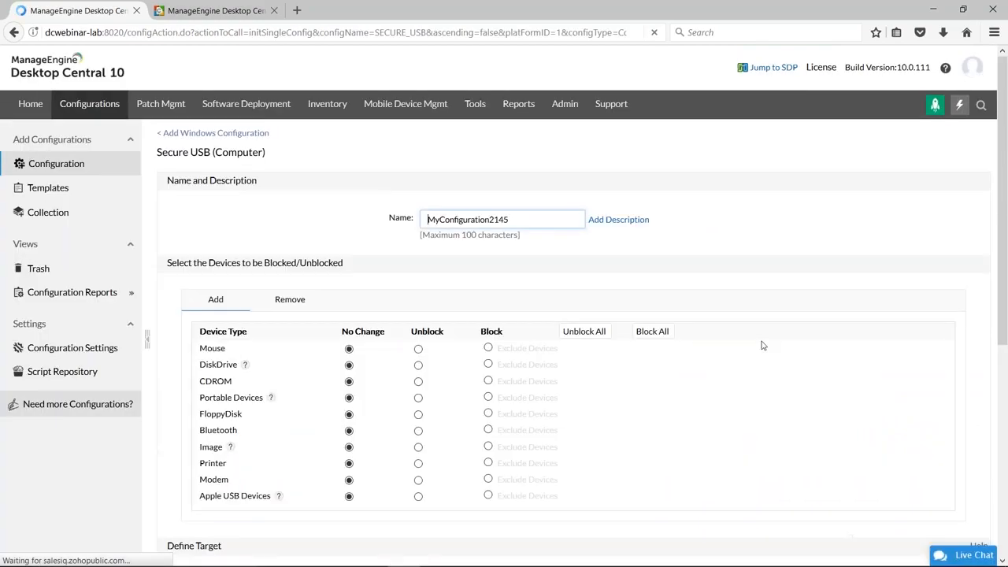
Read the help note for the DiskDrive device type and set DiskDrive to Block.
scroll(705, 377, down, 2)
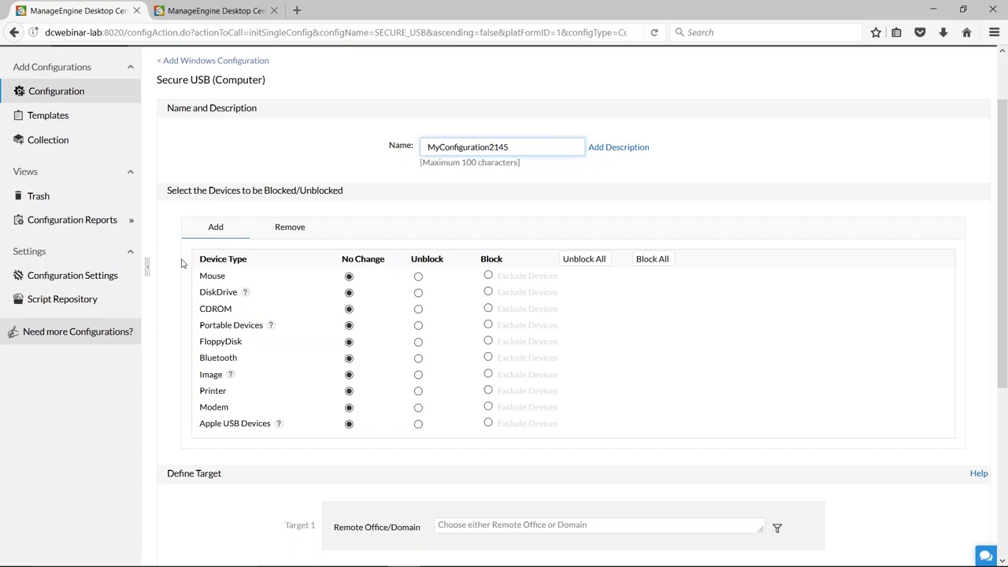
click(246, 296)
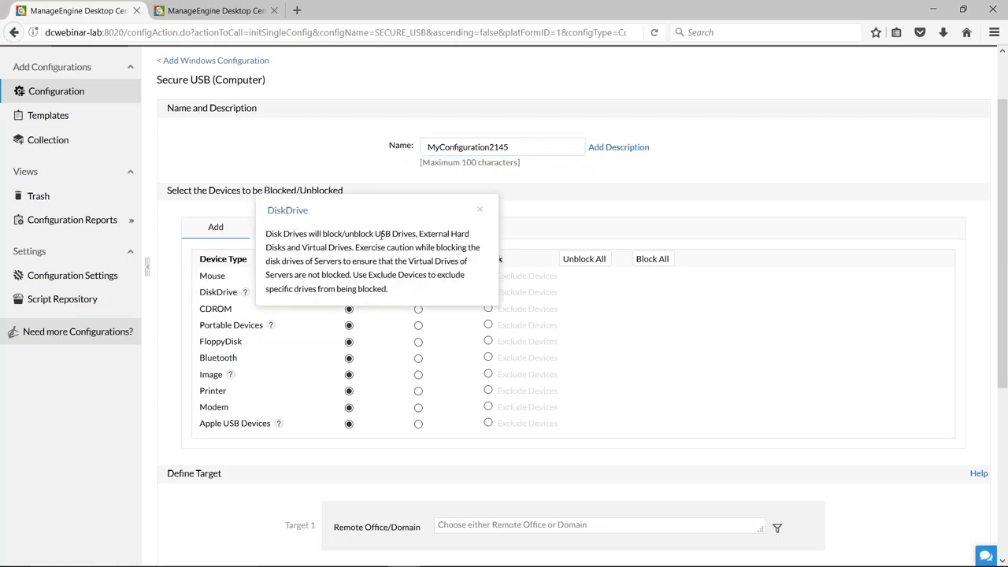
click(477, 211)
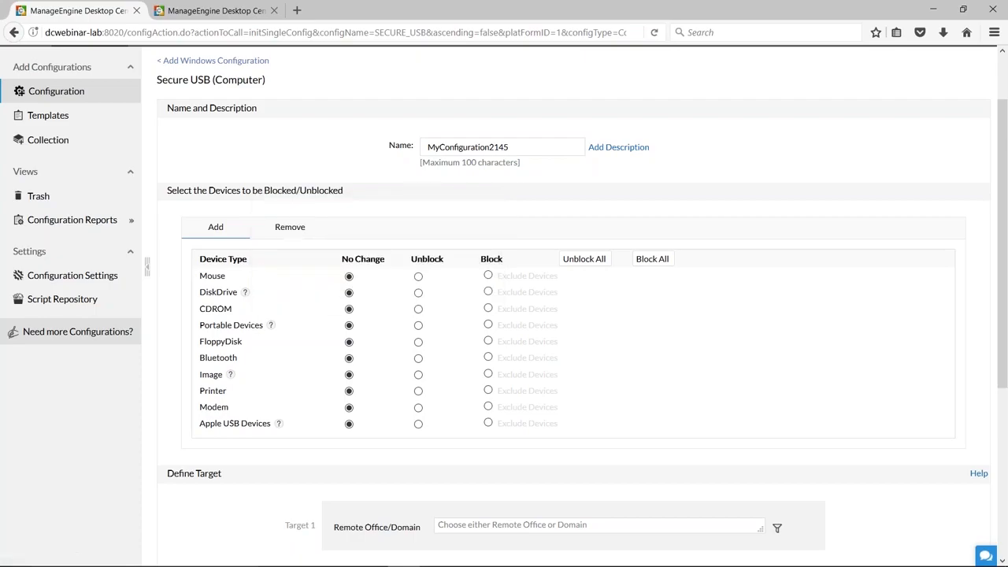
click(488, 291)
Select the ZOHOCORP domain as the Remote Office/Domain of Target 1 for the Secure USB configuration.
scroll(814, 340, down, 5)
click(743, 312)
scroll(639, 388, down, 3)
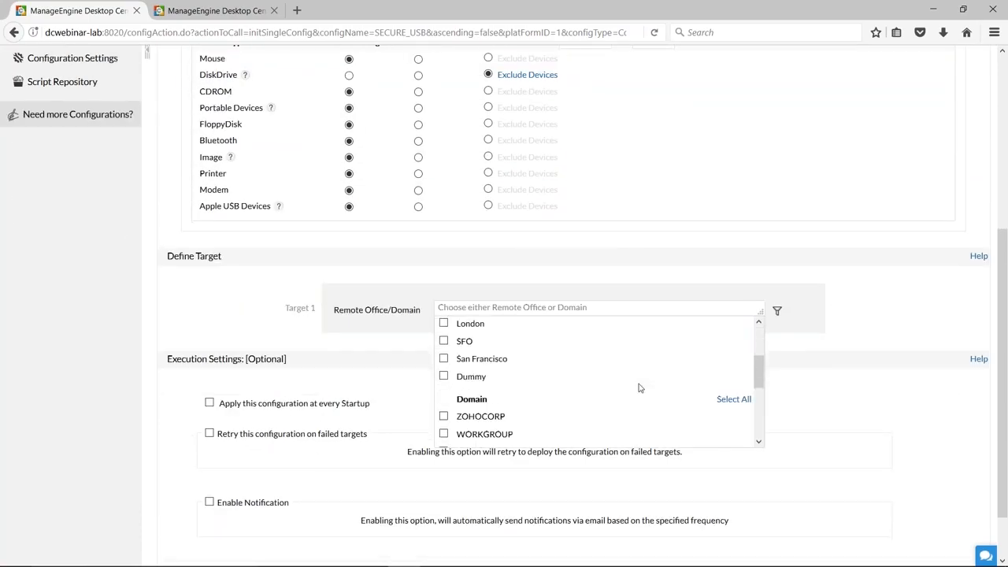
scroll(639, 388, down, 3)
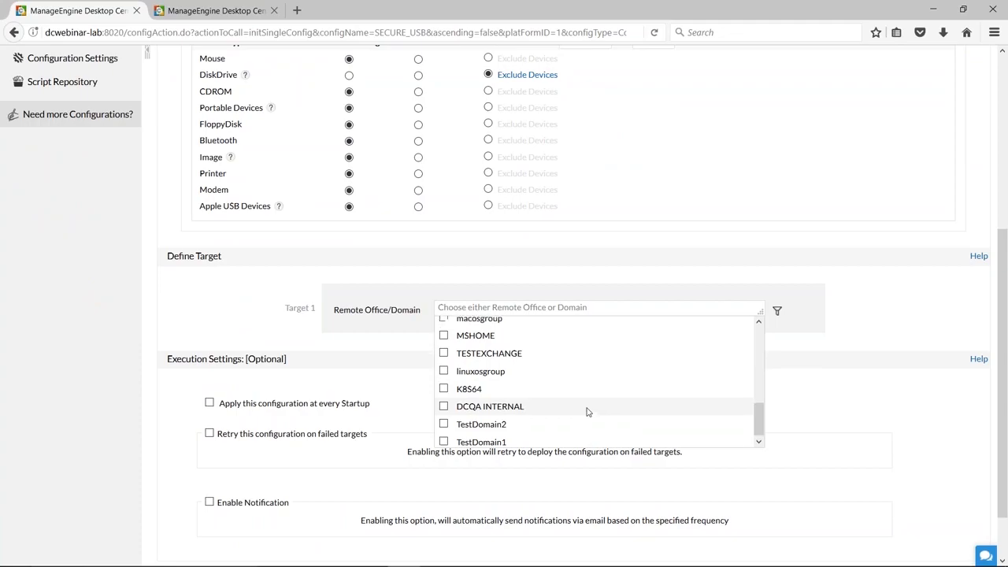
scroll(587, 410, up, 3)
click(444, 394)
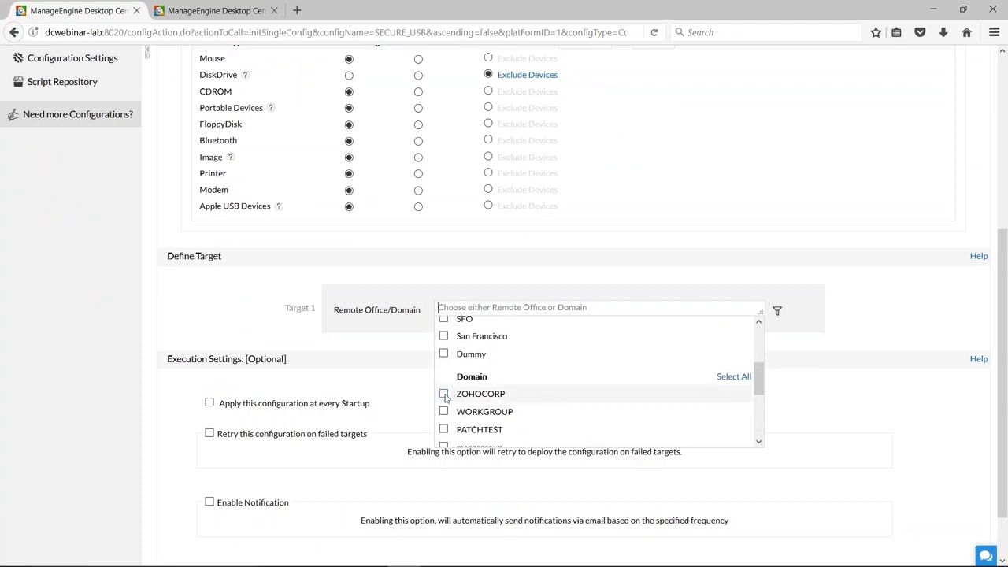
click(828, 419)
scroll(831, 415, down, 2)
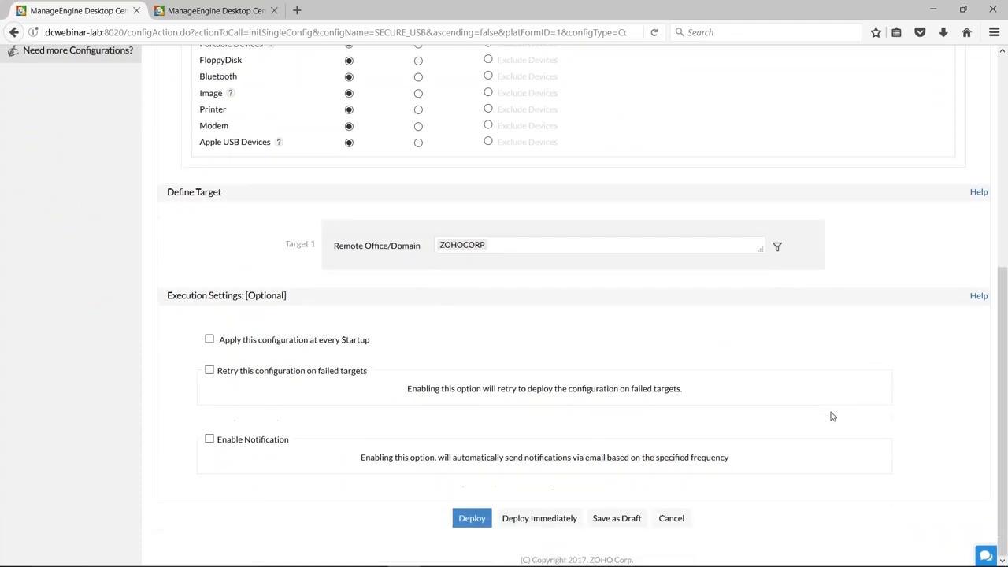
Exclude the Top Management custom group from Target 1 of the Secure USB configuration.
scroll(858, 453, up, 3)
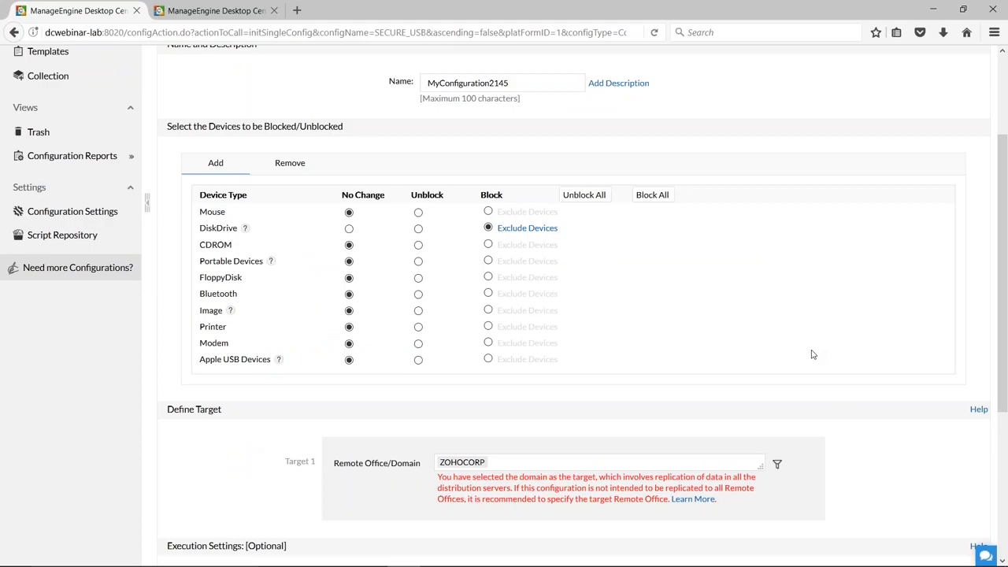
scroll(813, 354, down, 3)
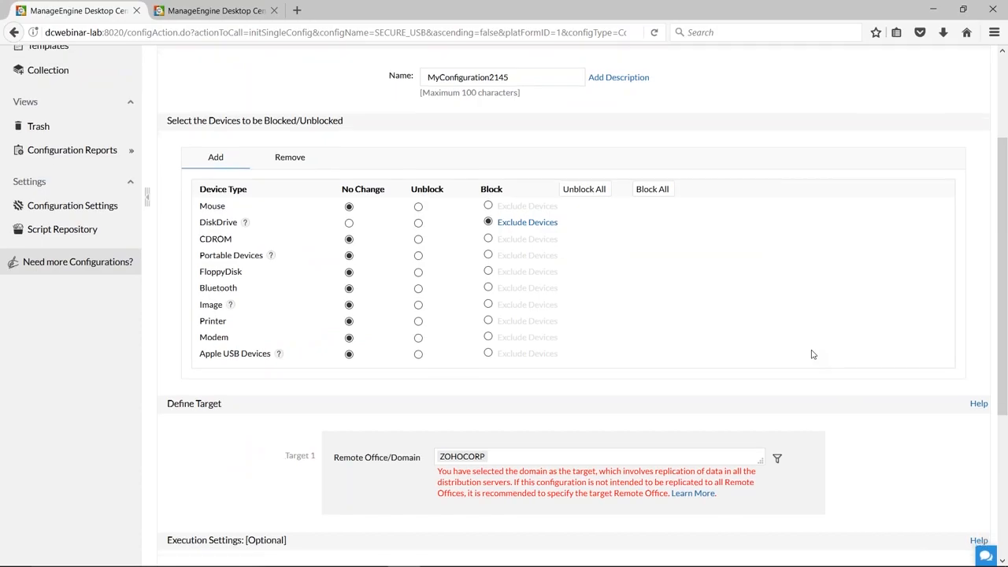
click(777, 321)
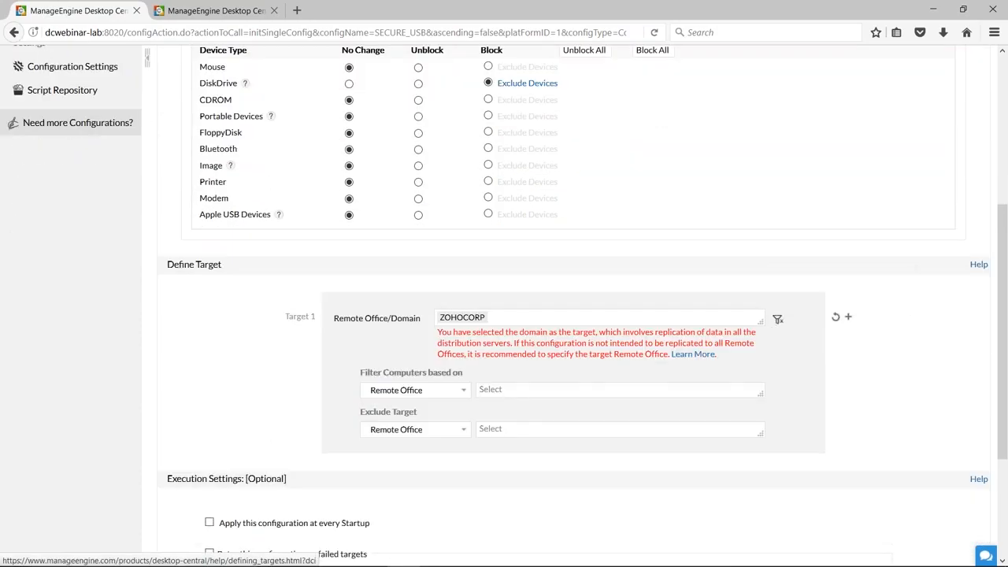
click(462, 432)
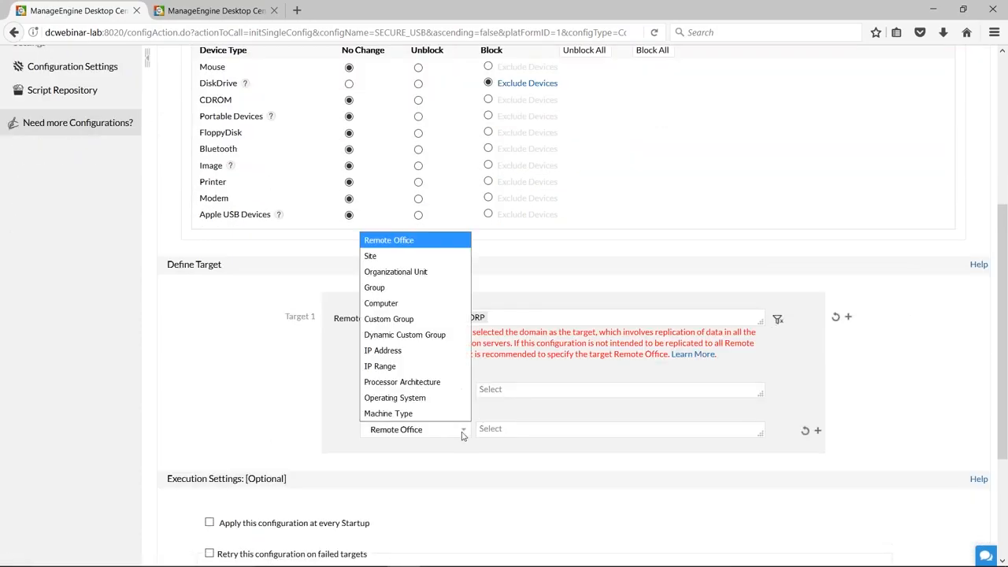
click(385, 318)
scroll(906, 422, down, 2)
click(611, 359)
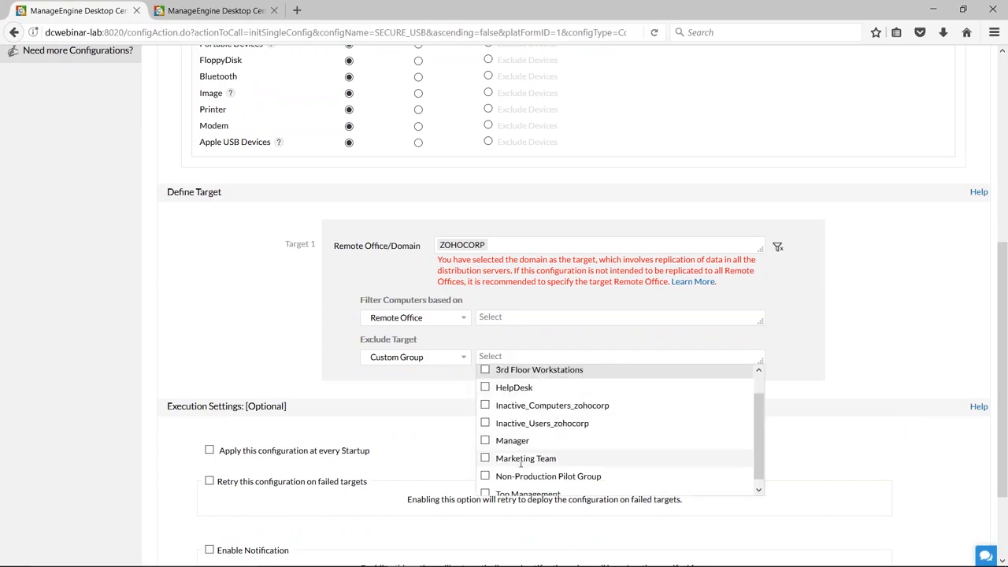
scroll(512, 472, down, 1)
click(485, 487)
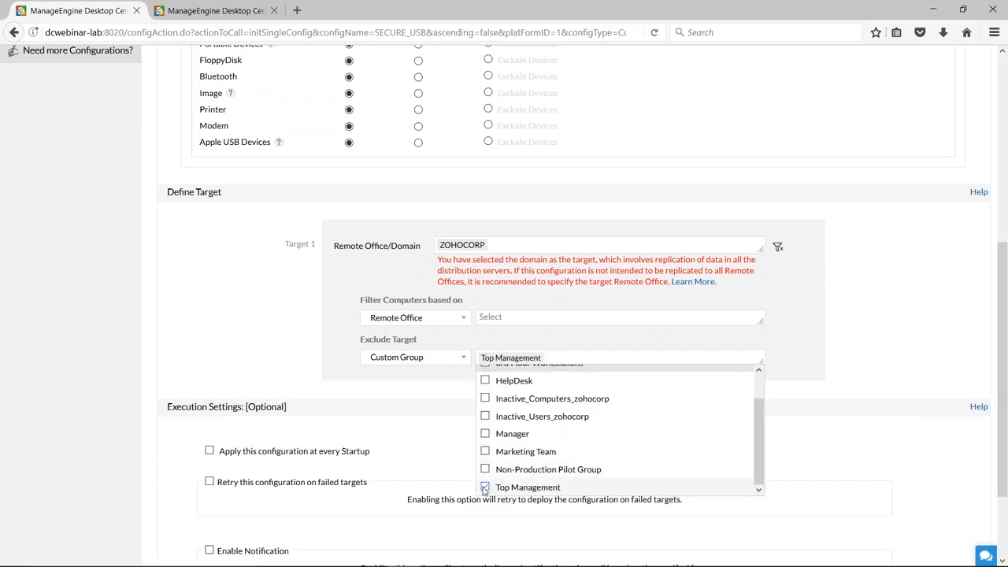
click(434, 389)
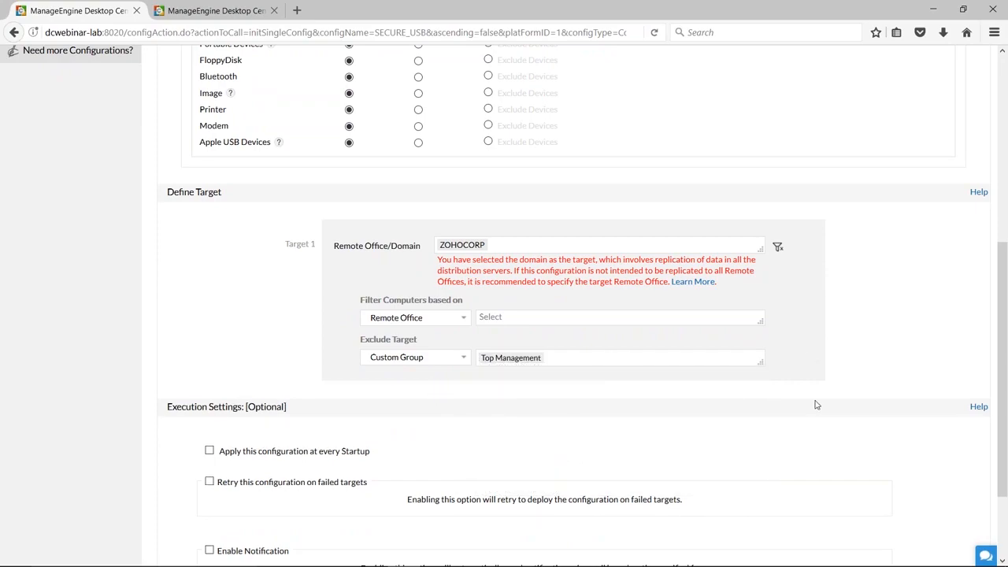
Open the device exclusions for DiskDrive, read the linked help page on finding the Device Instance ID, and close that page.
scroll(816, 405, up, 6)
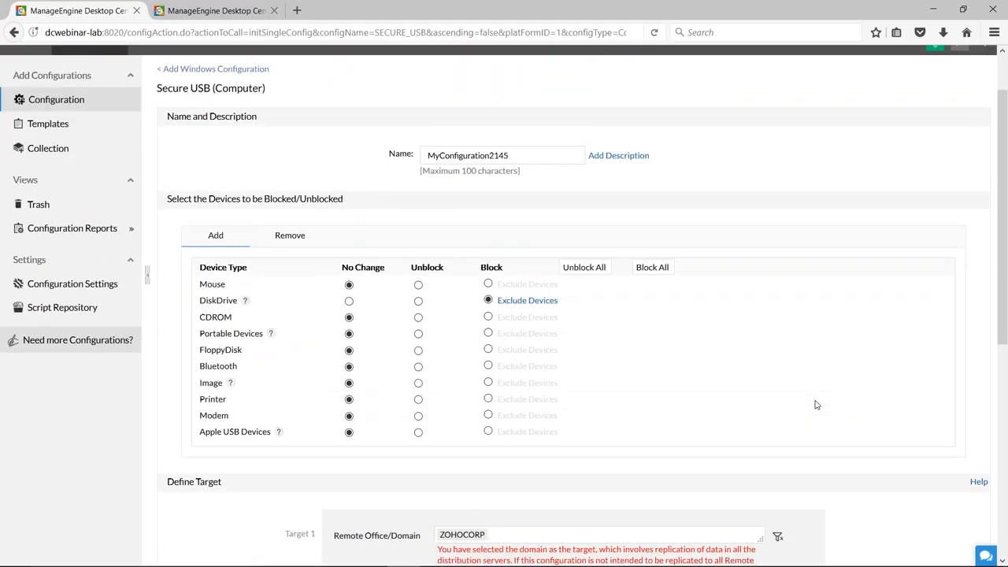
scroll(817, 405, down, 2)
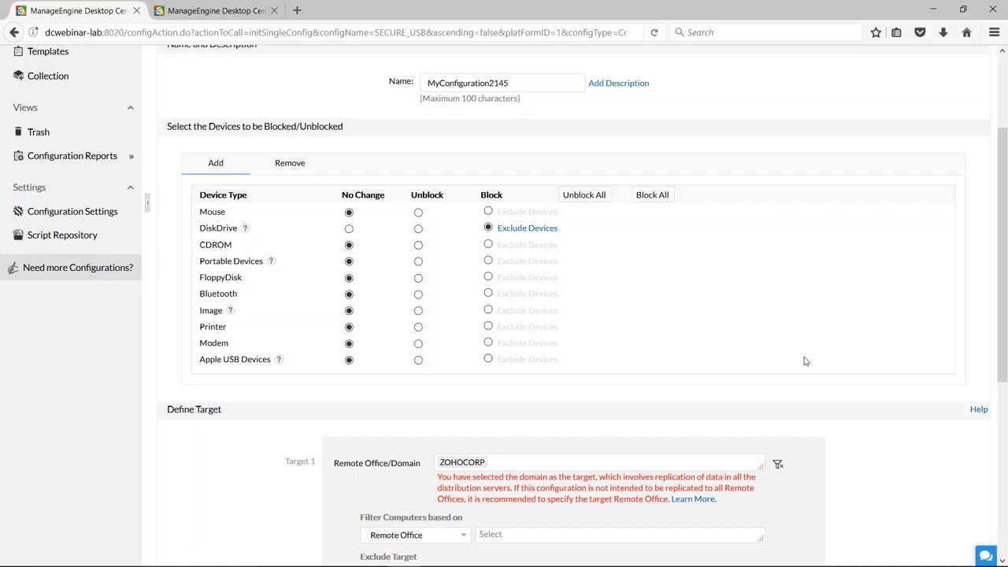
click(527, 228)
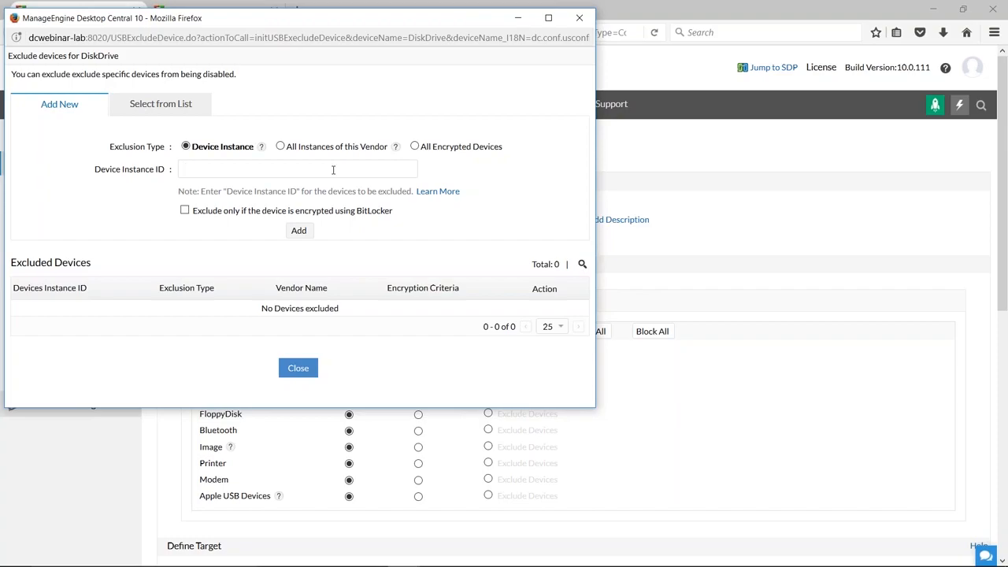
click(425, 197)
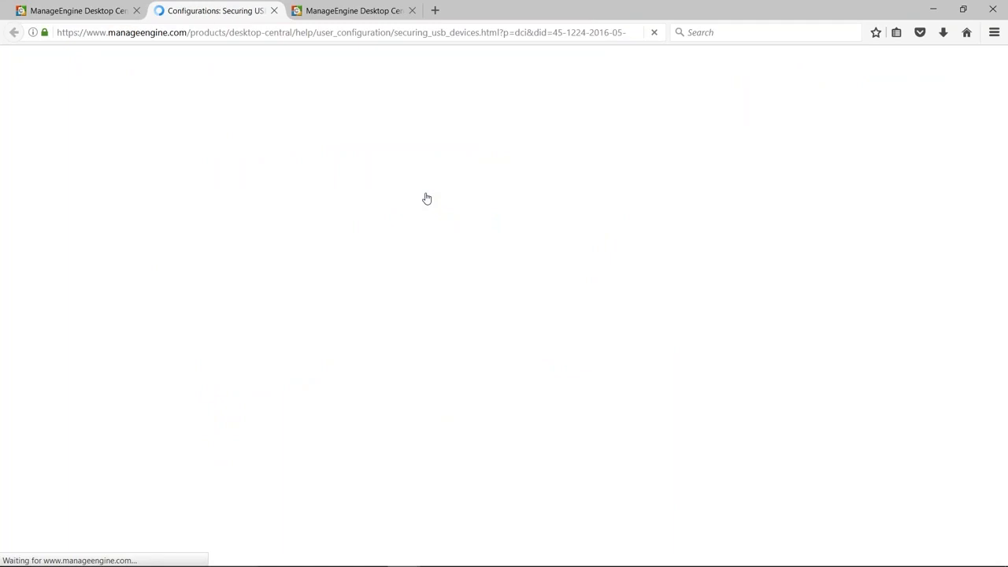
scroll(504, 306, down, 20)
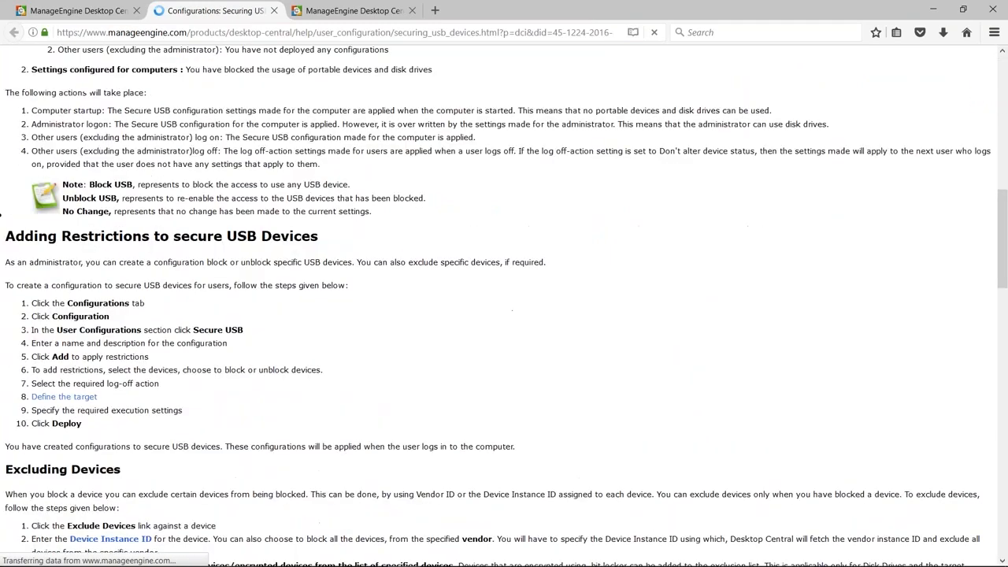
scroll(306, 105, down, 5)
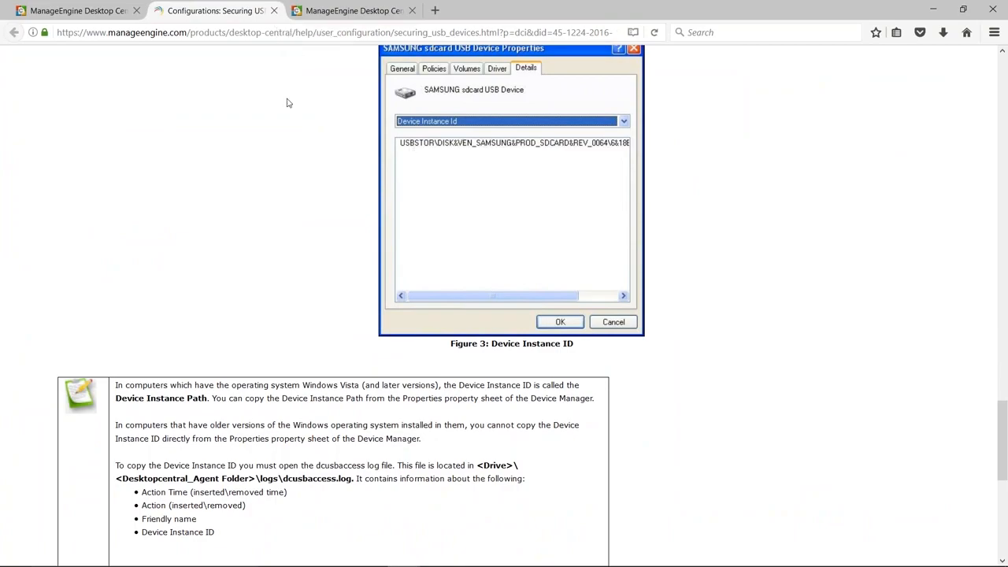
click(273, 12)
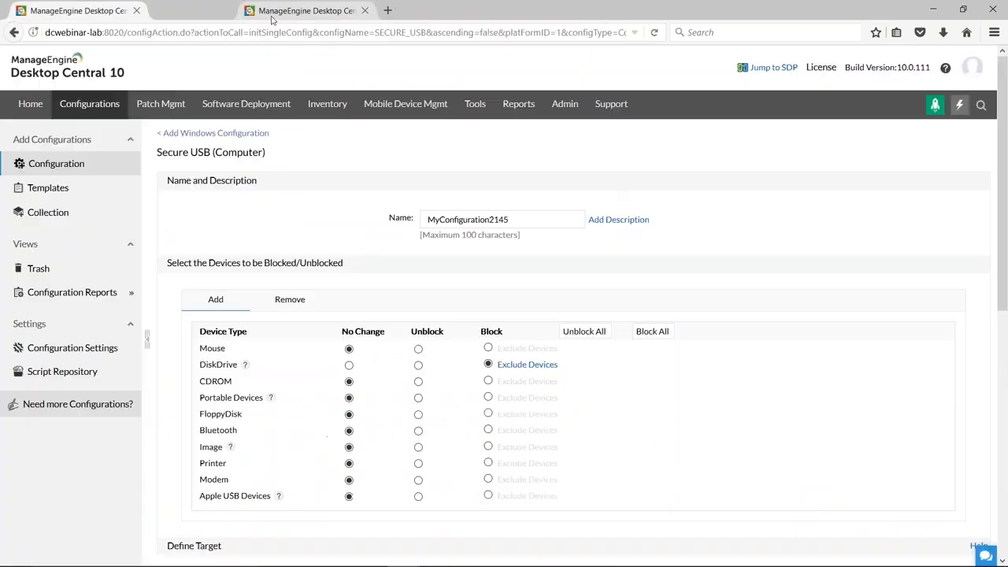
Examine the DiskDrive exclusion types Device Instance, All Encrypted Devices and All Instances of this Vendor without adding an exclusion.
click(527, 364)
click(271, 167)
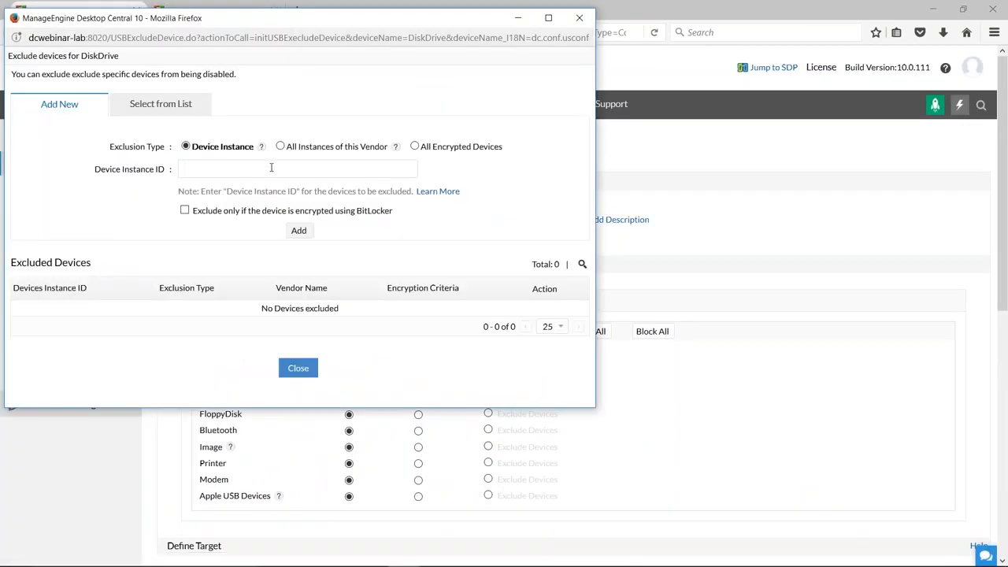
click(298, 368)
scroll(715, 402, down, 1)
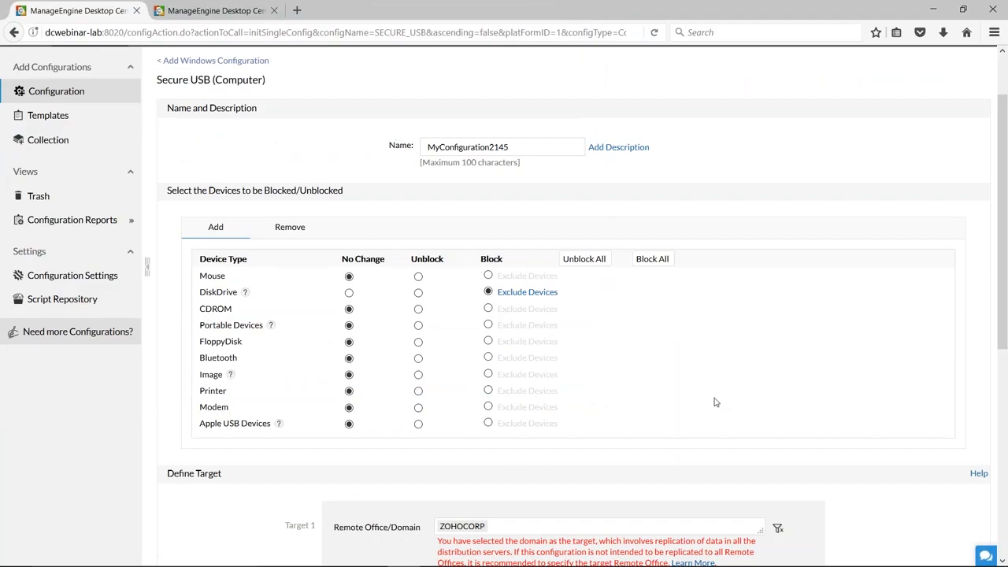
click(527, 292)
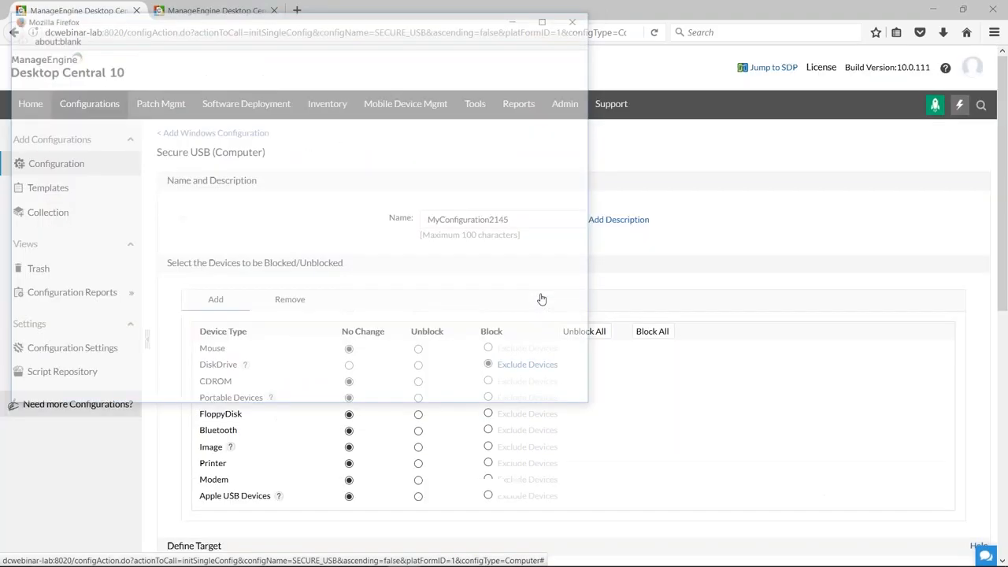
click(414, 146)
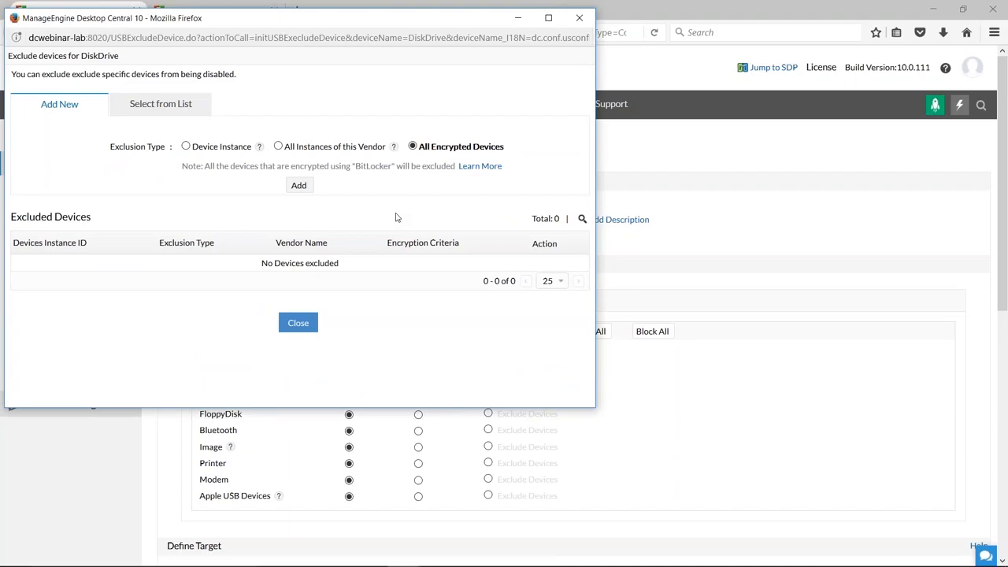
click(278, 146)
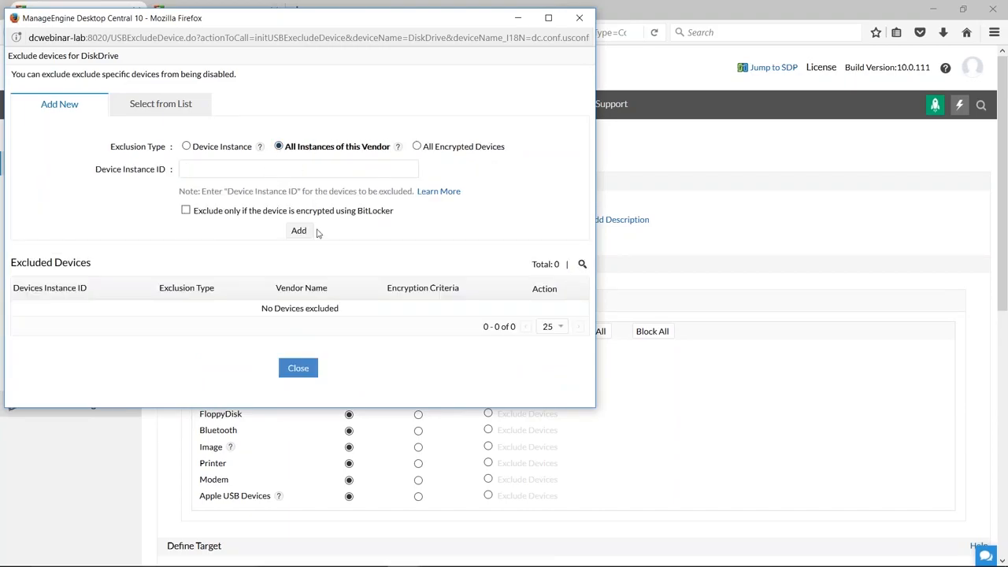
click(578, 18)
Try the option to revoke all existing USB restrictions applied on the computer, and dismiss the confirmation.
scroll(715, 400, down, 3)
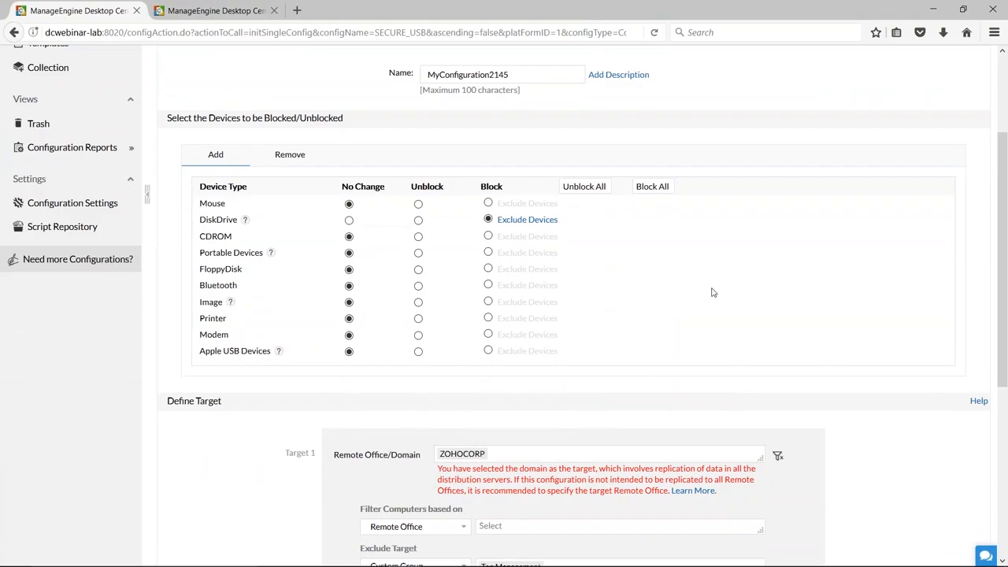
scroll(713, 297, up, 2)
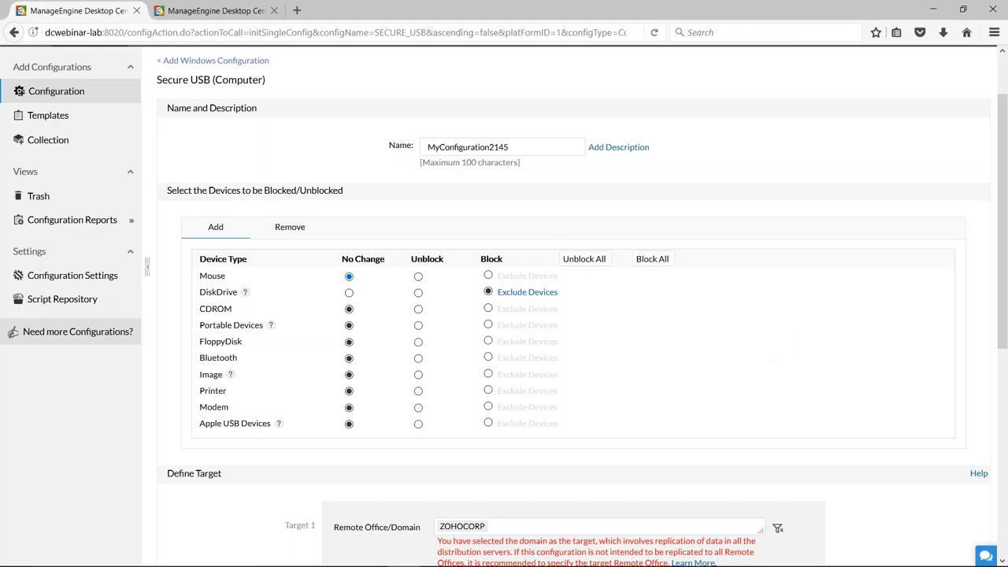
click(289, 228)
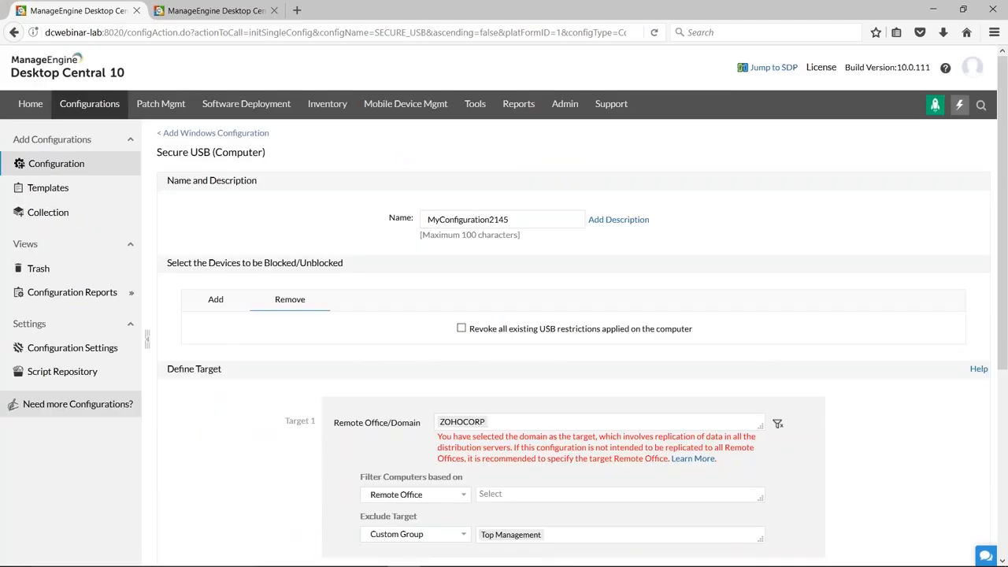
click(461, 328)
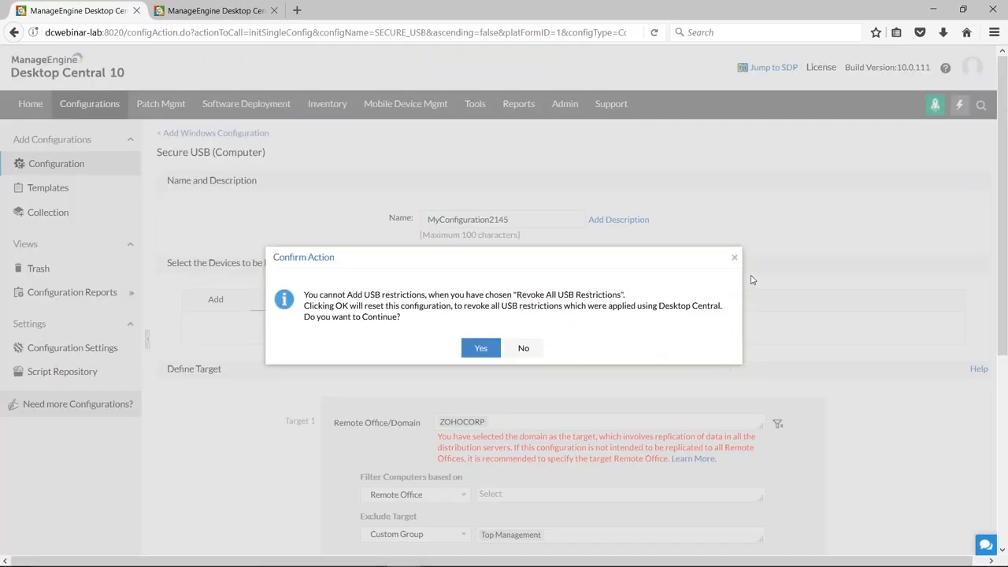
click(733, 258)
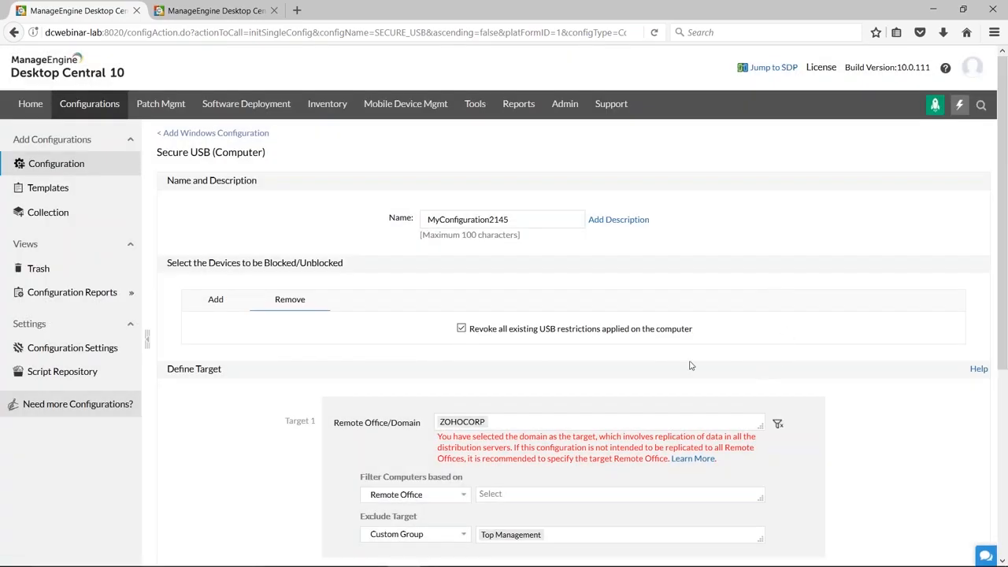
Leave the Secure USB configuration without deploying it and view the list of all configurations.
click(56, 166)
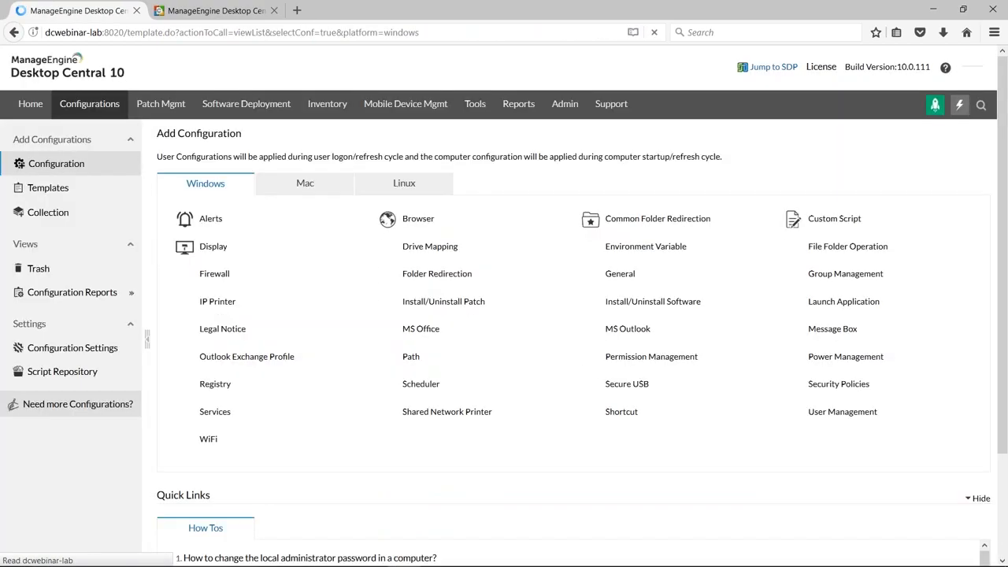
click(92, 110)
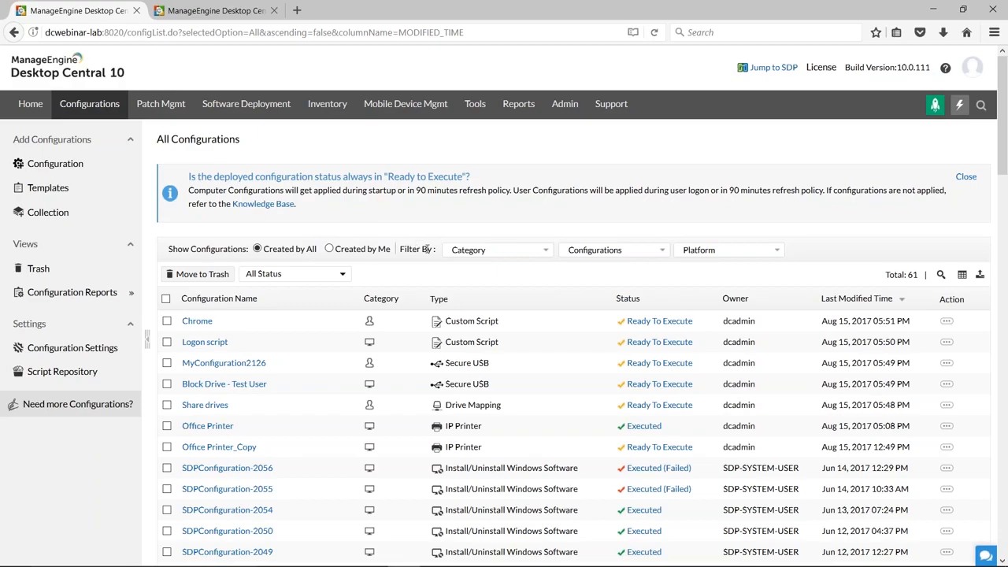
Switch to the presentation and advance past Scenarios & Solutions to the Scenario 1 slide.
key(alt+Tab)
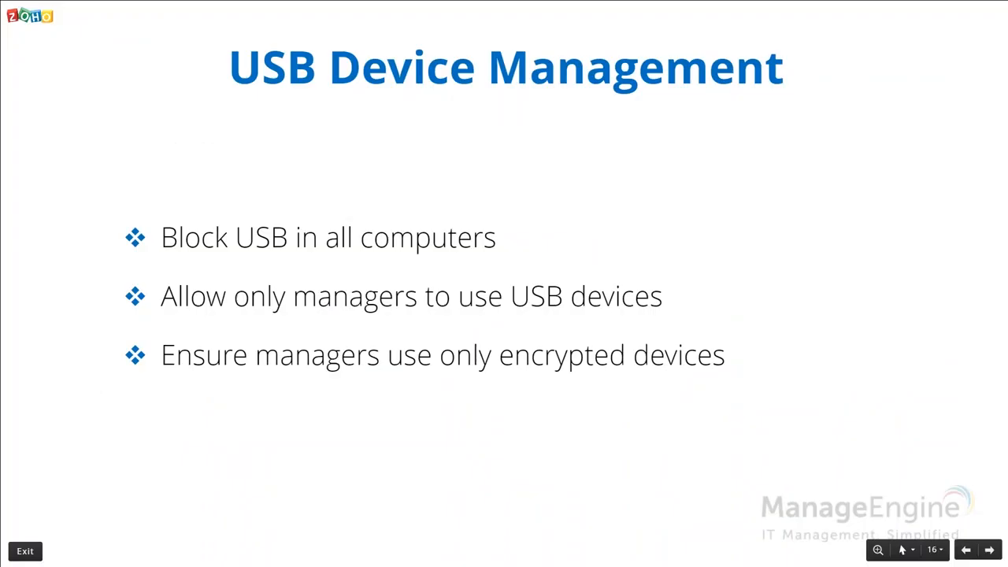
key(Right)
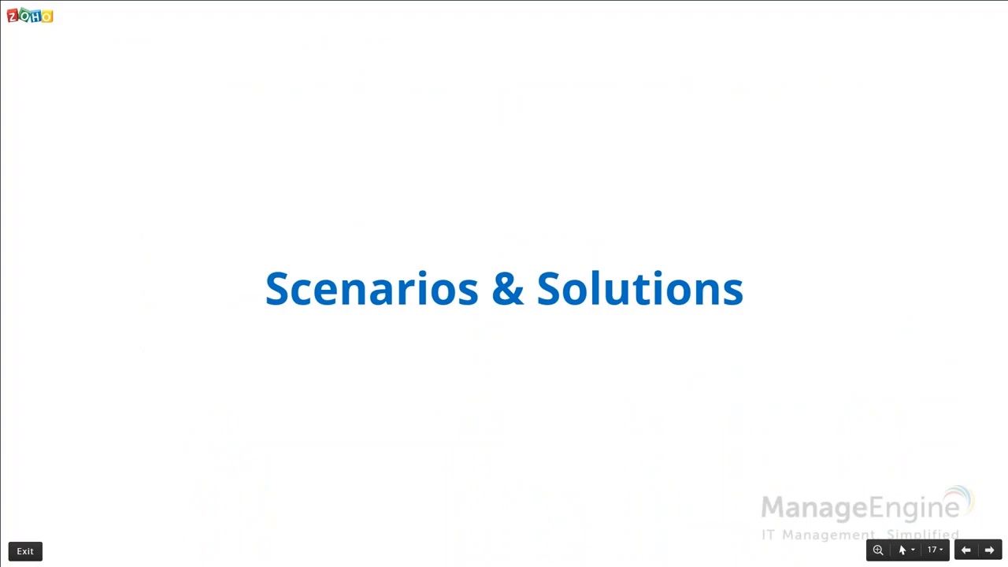
key(XF86AudioMute)
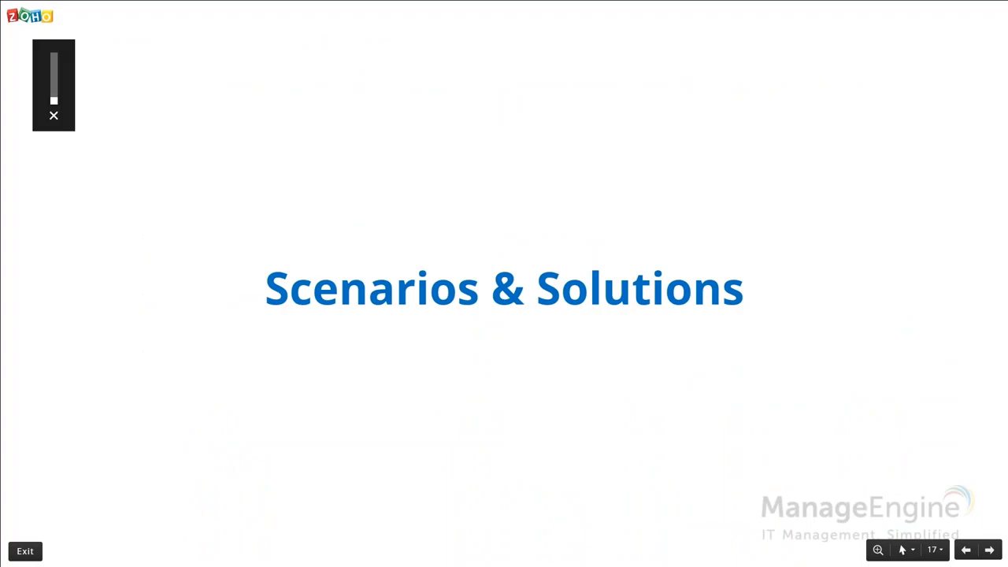
key(XF86AudioMute)
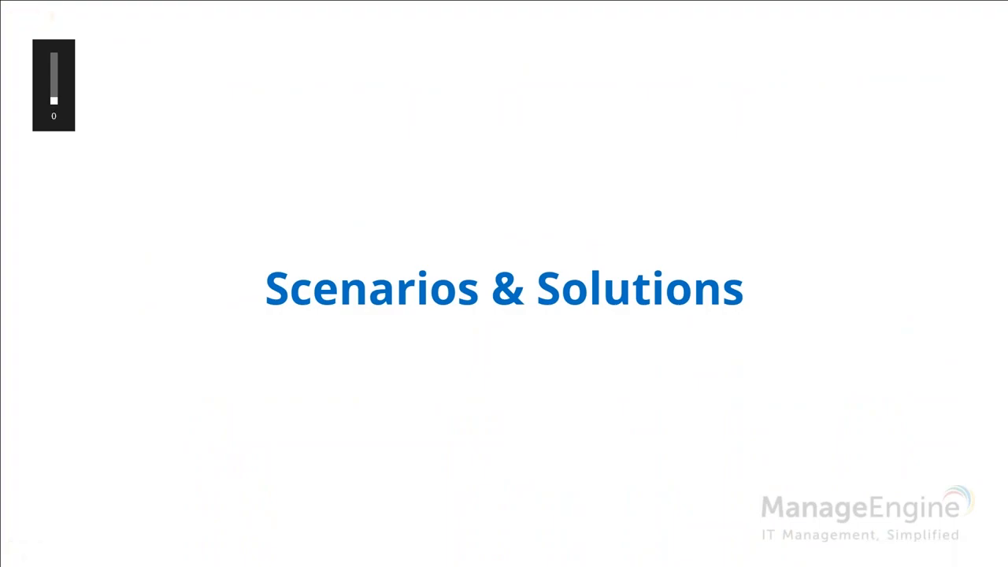
key(Right)
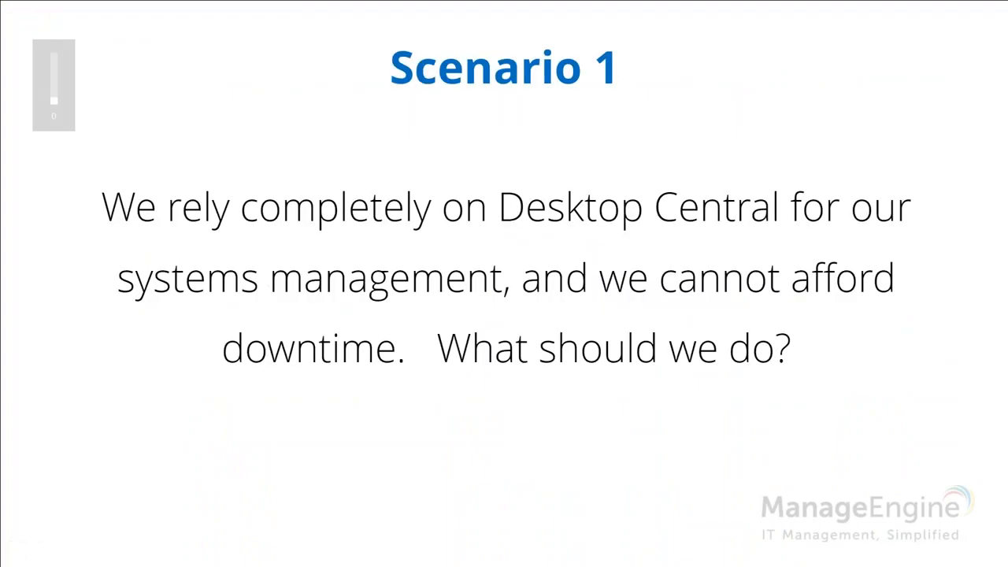
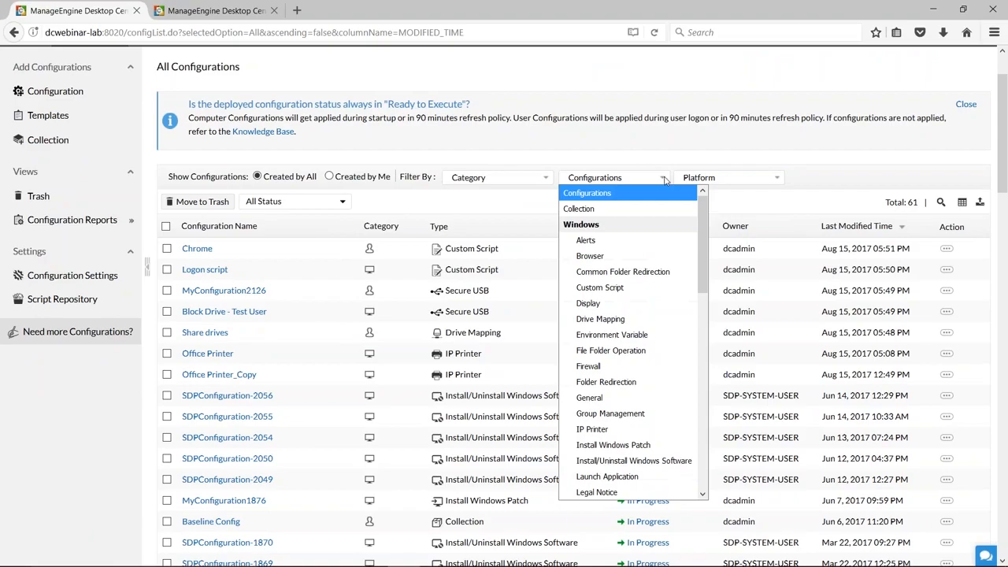
Filter the list of all configurations by the Windows configuration type Display.
mouse_move(702, 222)
mouse_down()
mouse_move(710, 427)
mouse_move(703, 228)
mouse_up()
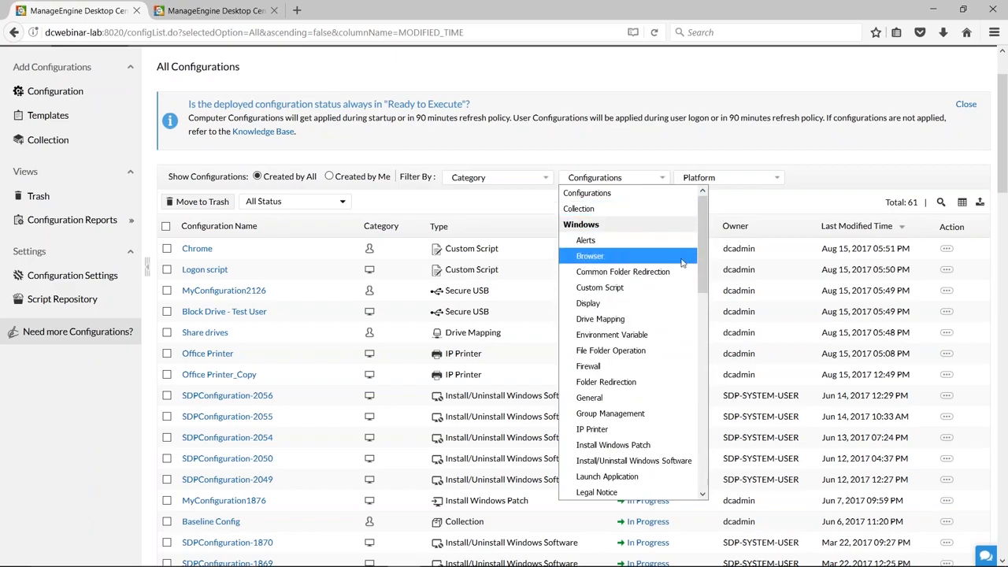
click(616, 305)
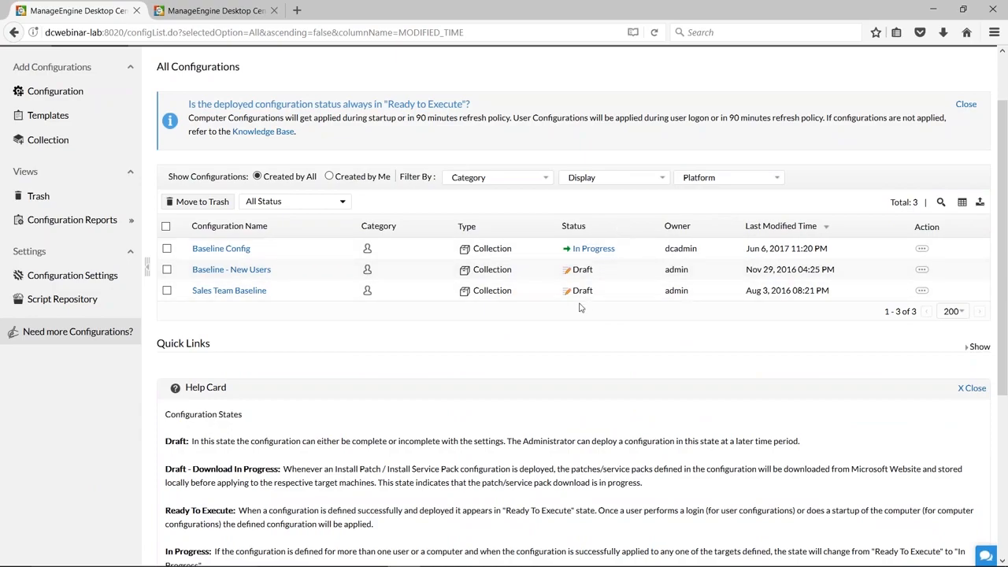
In the configuration settings, enable moving unused configurations to trash and select the number of unused days without saving.
click(83, 277)
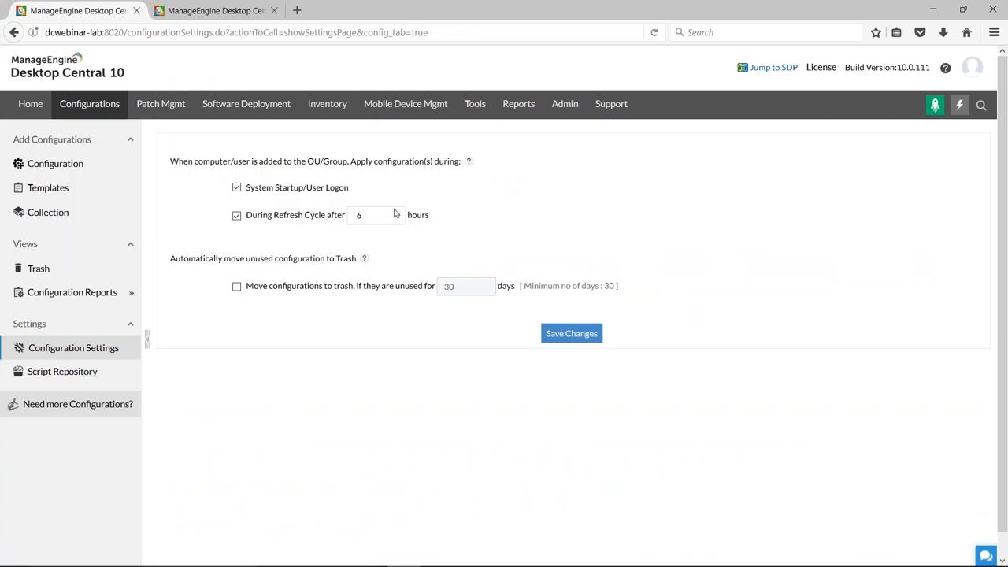
mouse_move(363, 260)
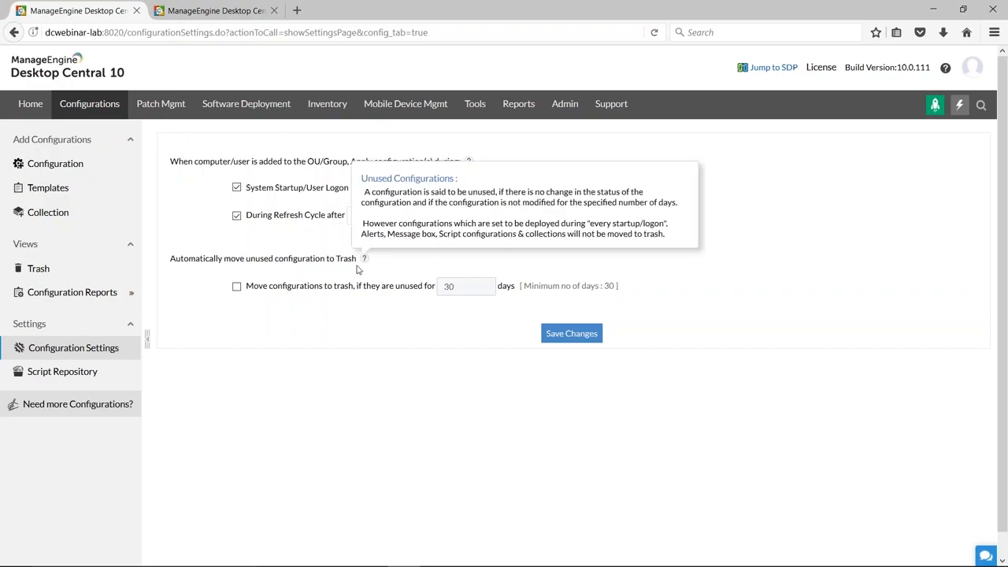
click(236, 288)
click(477, 289)
double_click(451, 290)
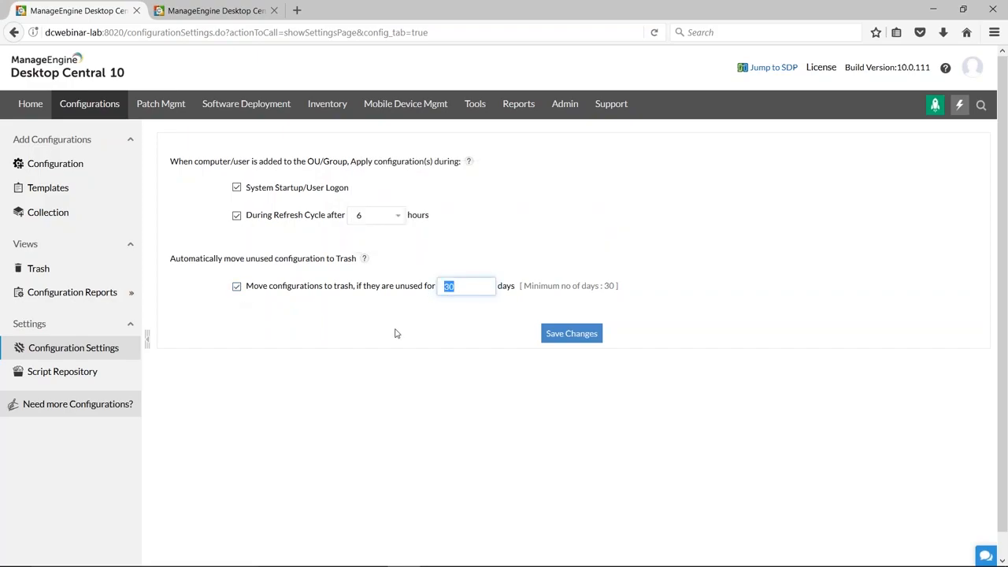
Advance the presentation to the Scenario 3 slide, and open the agent settings in Desktop Central.
key(alt+Tab)
key(Right)
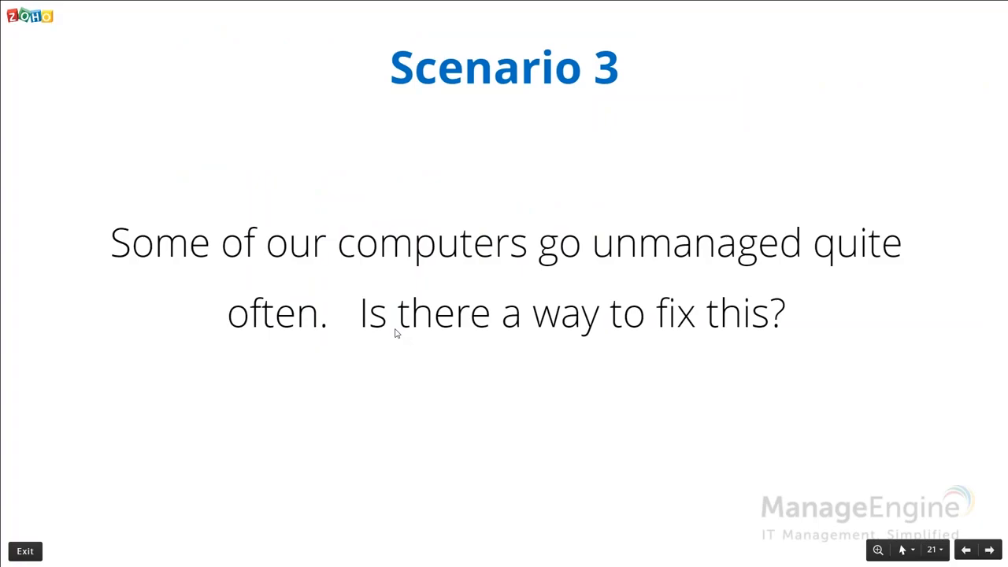
key(alt+Tab)
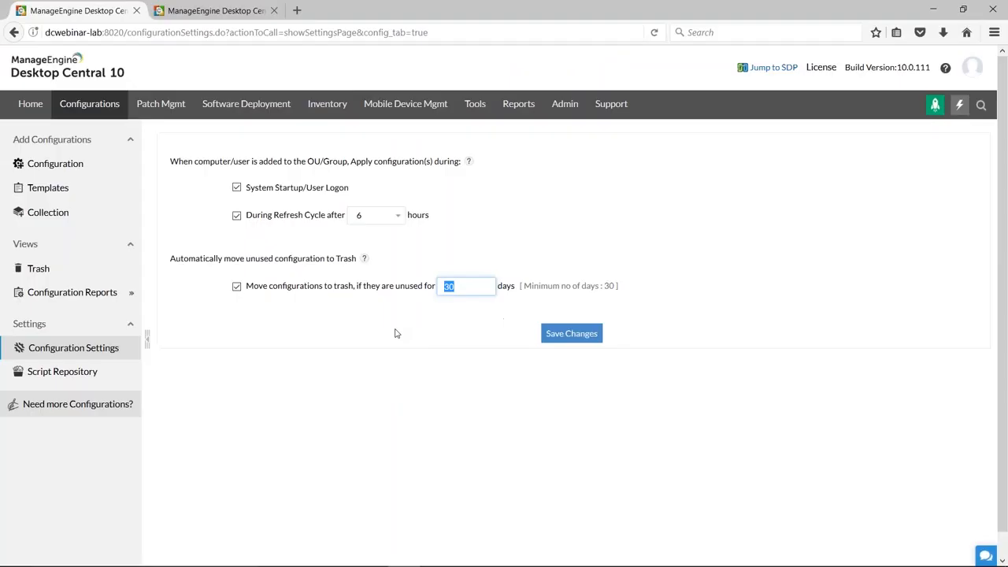
click(563, 110)
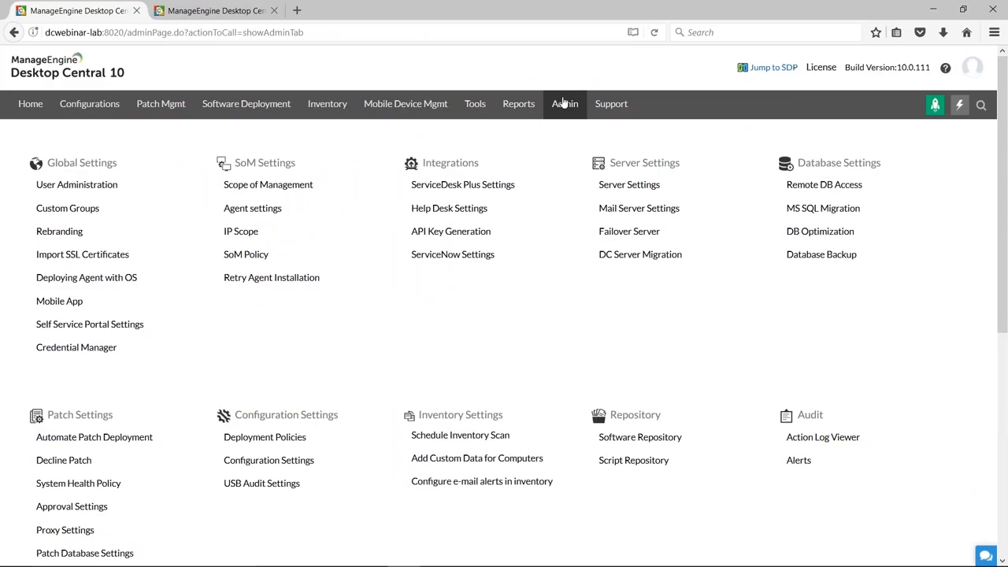
click(259, 218)
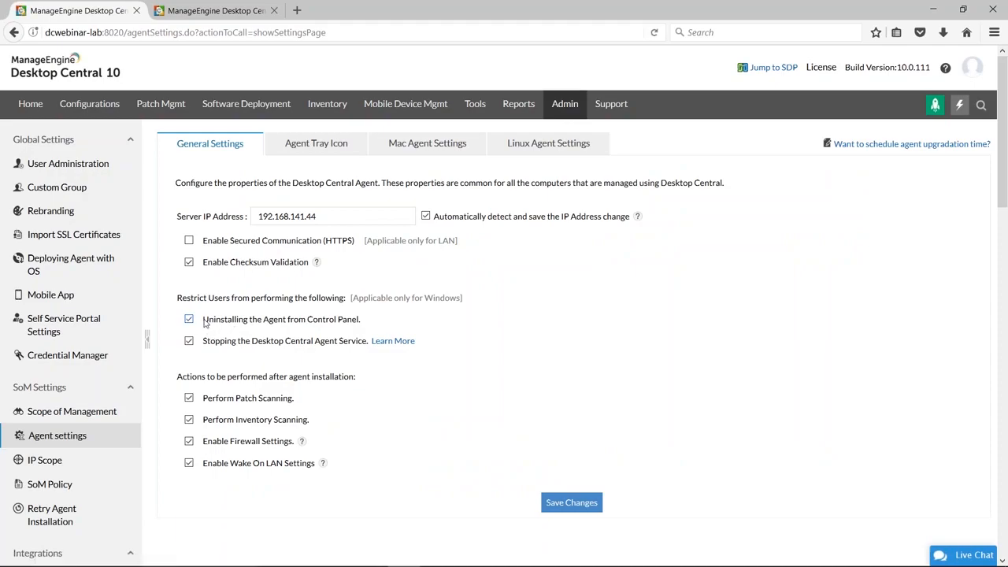
Examine the restrictions on uninstalling the agent from Control Panel and stopping the Desktop Central Agent Service.
drag(204, 322, 373, 326)
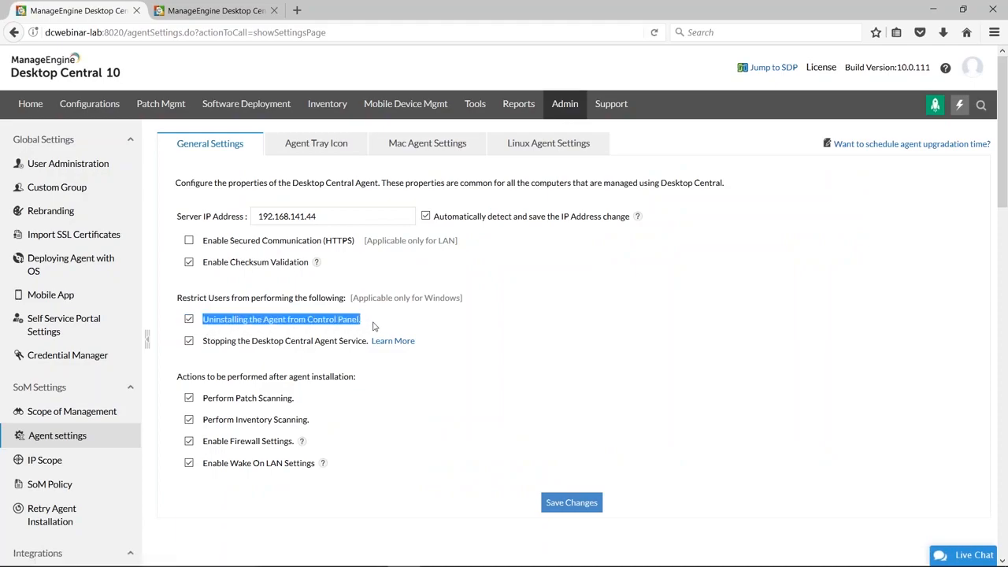
click(201, 344)
drag(201, 344, 367, 344)
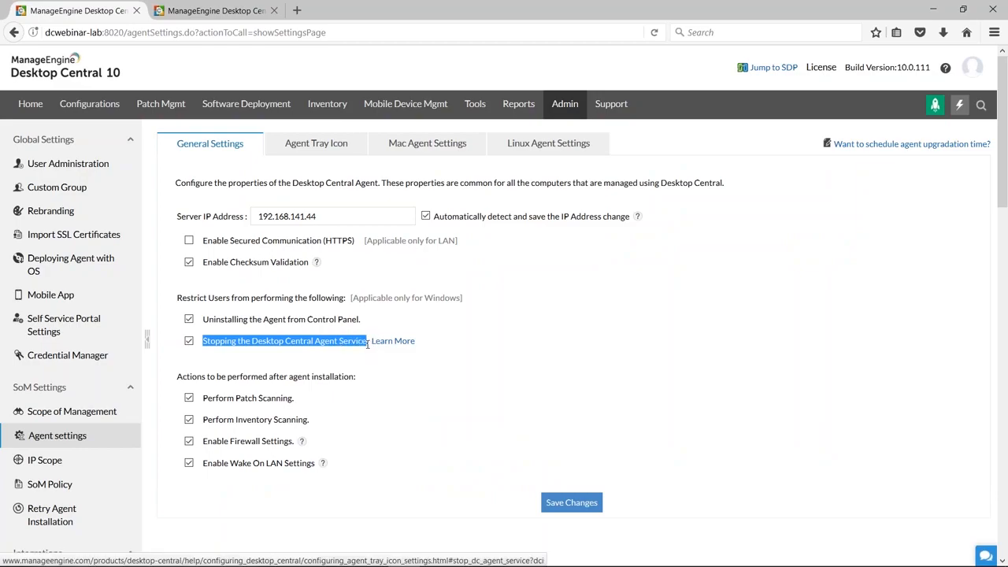
click(271, 323)
click(189, 319)
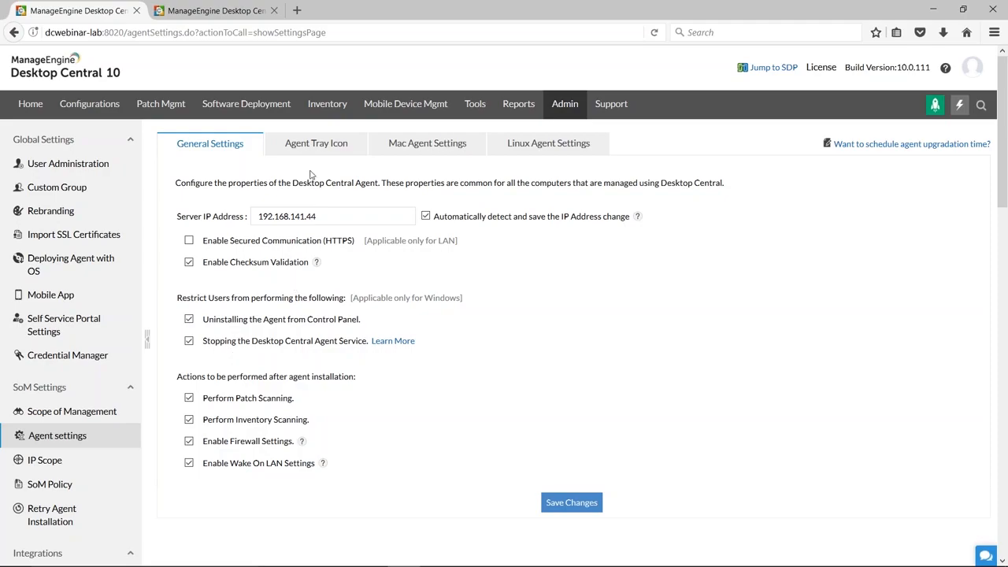
Advance the presentation to the Scenario 4 slide, and open the Rebranding settings in Desktop Central to view the company logos.
key(alt+Tab)
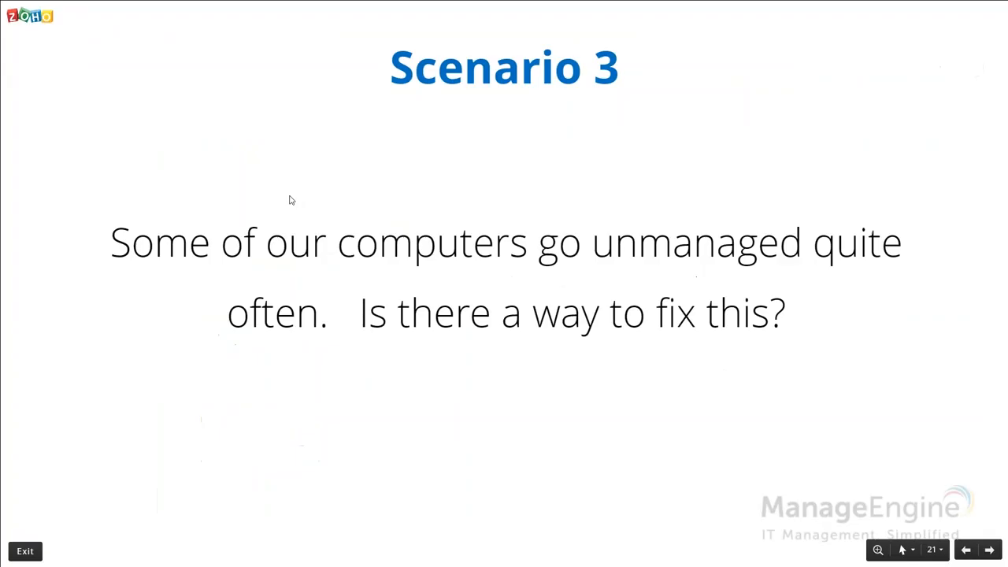
key(Right)
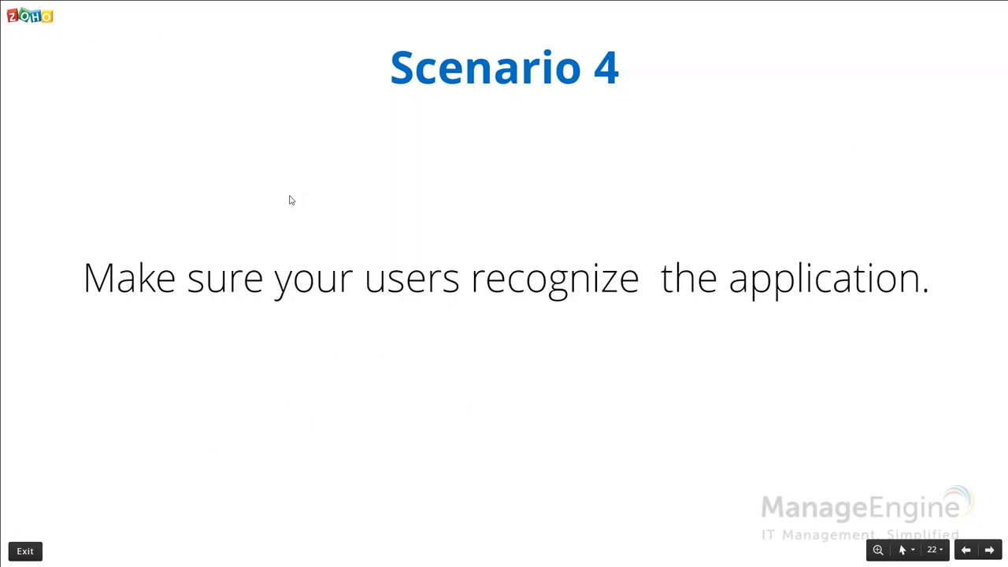
key(alt+Tab)
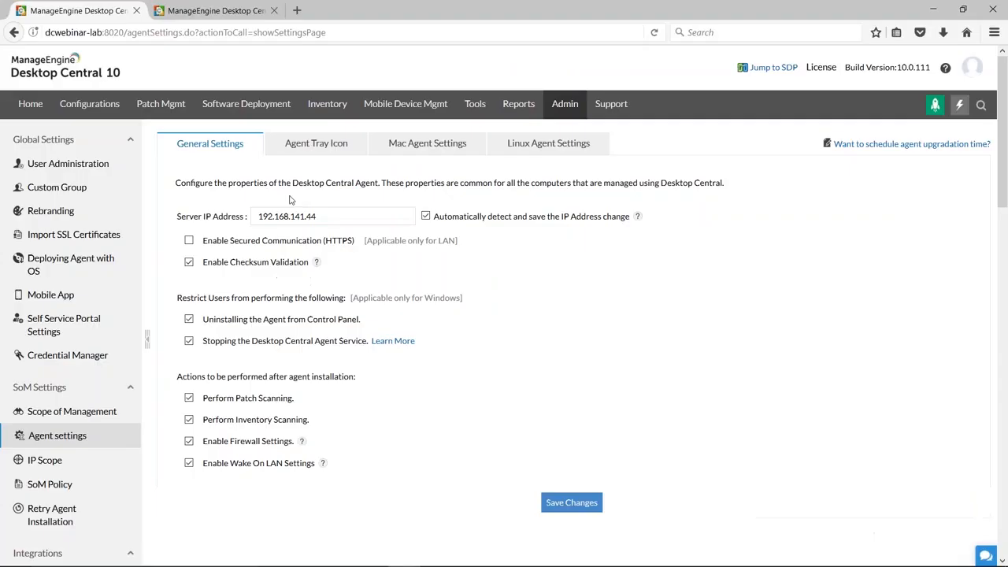
click(580, 115)
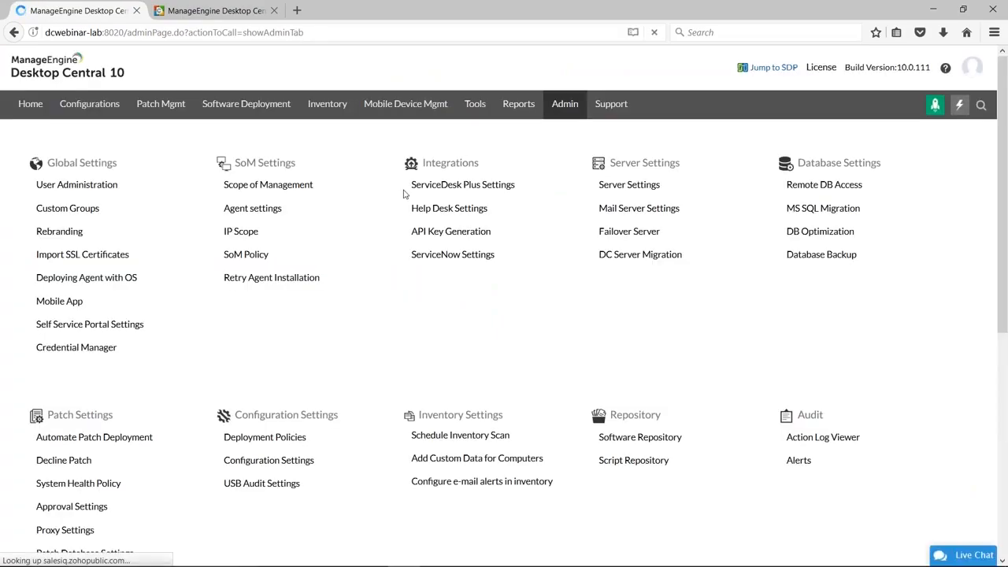
click(52, 233)
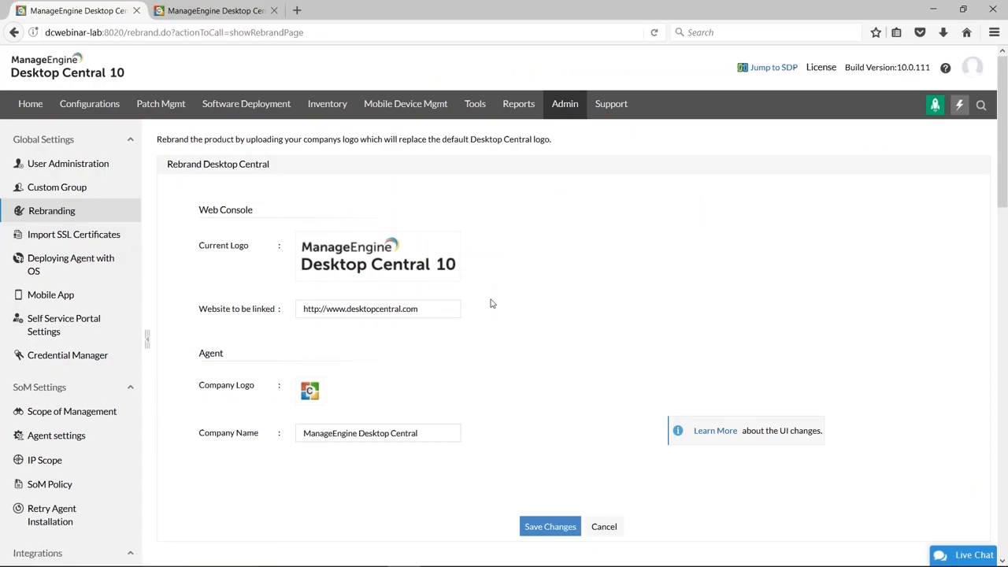
mouse_move(309, 392)
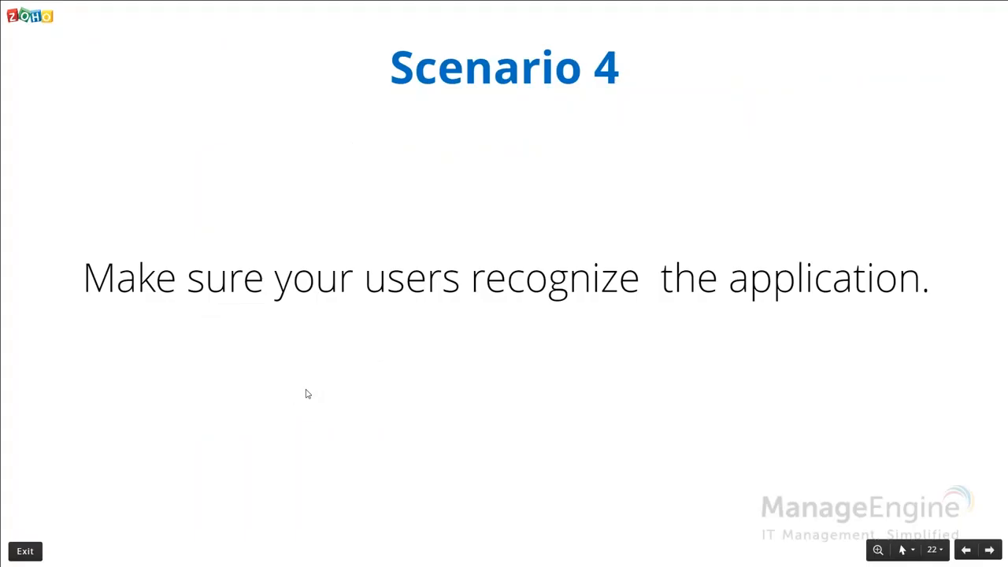
Switch to the presentation and advance through the Rebrand Desktop Central Server and Agents slides to the Scenario 5 slide.
key(Right)
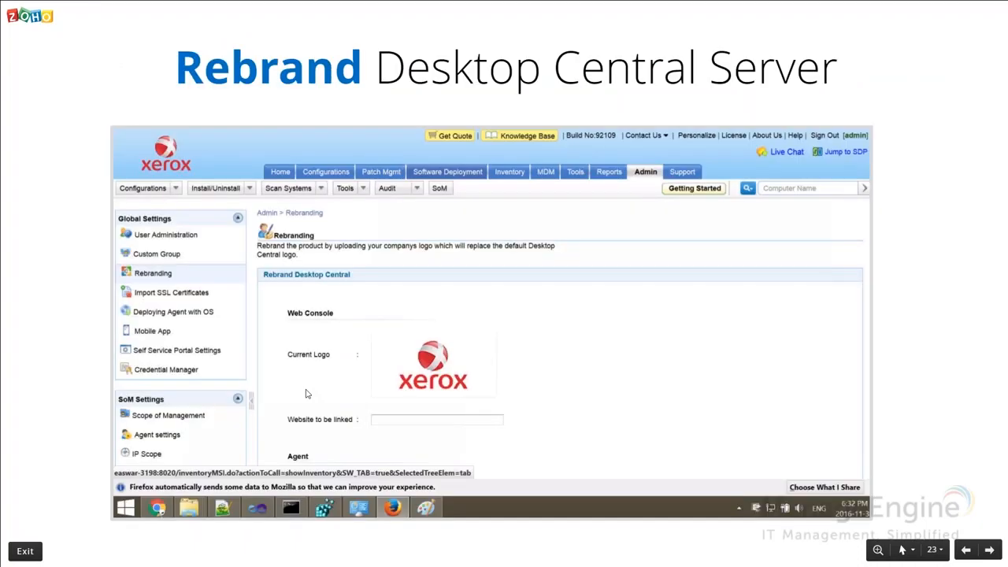
key(Right)
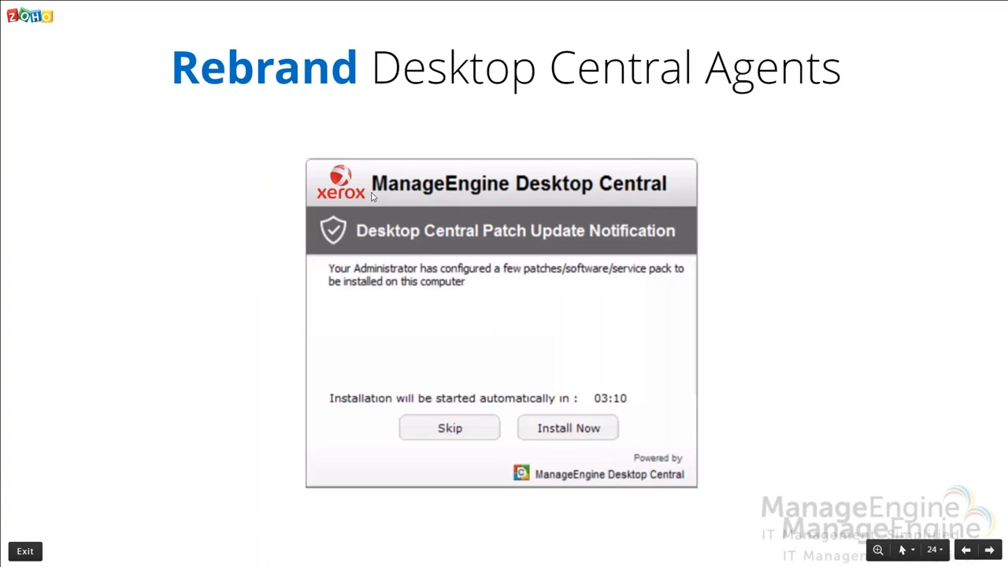
key(Right)
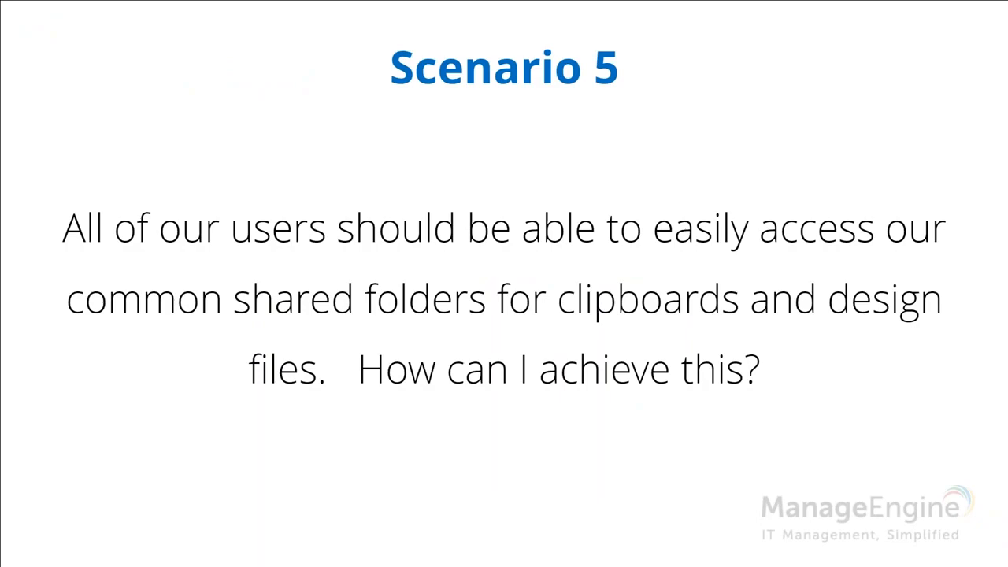
Switch to Desktop Central and open the list of Windows configurations that can be added, pointing out Drive Mapping.
key(alt+Tab)
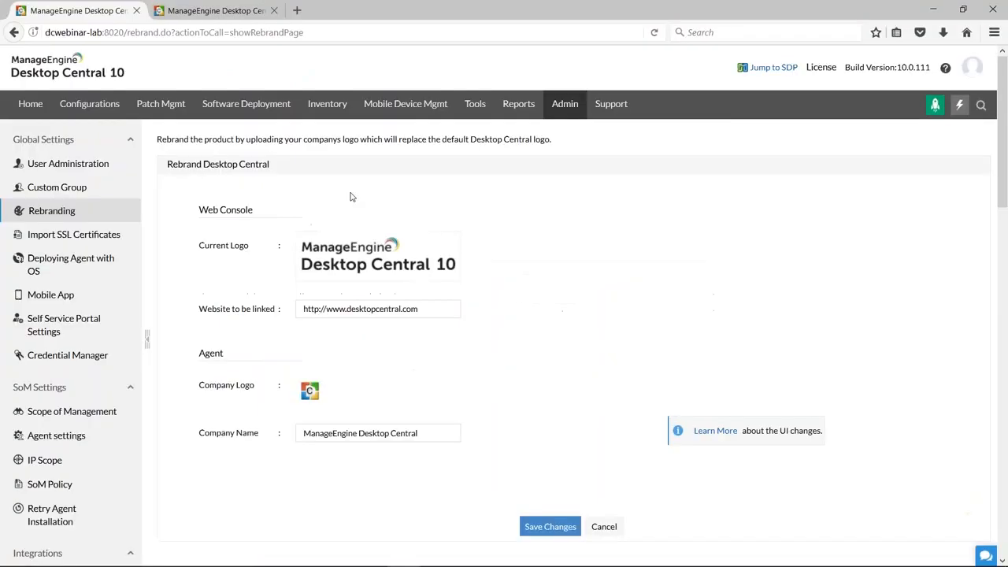
click(82, 107)
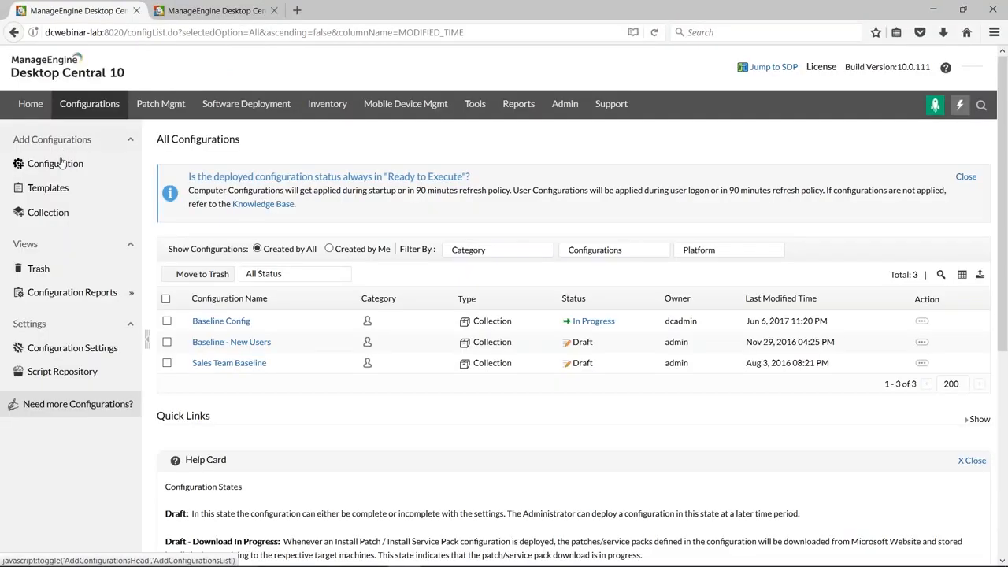
click(52, 188)
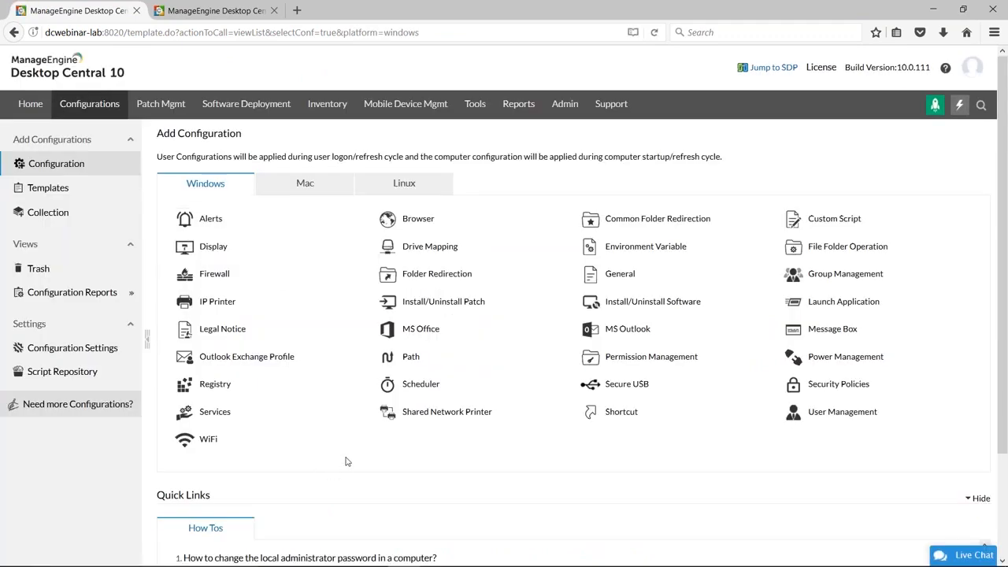
mouse_move(438, 250)
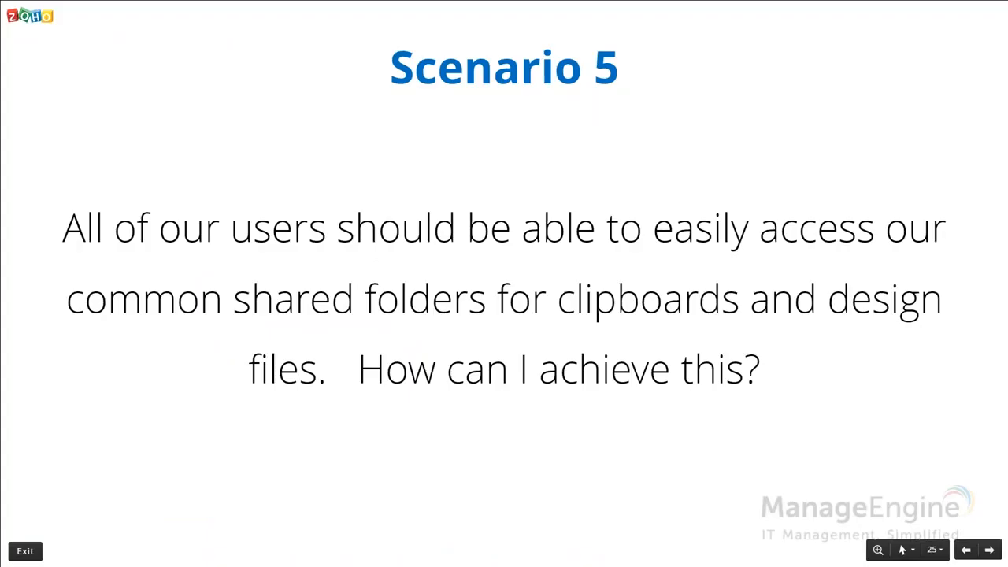
Advance the presentation to the Scenario 6 slide, and examine the memory consumption percentage in Desktop Central's DB Optimization settings.
key(Right)
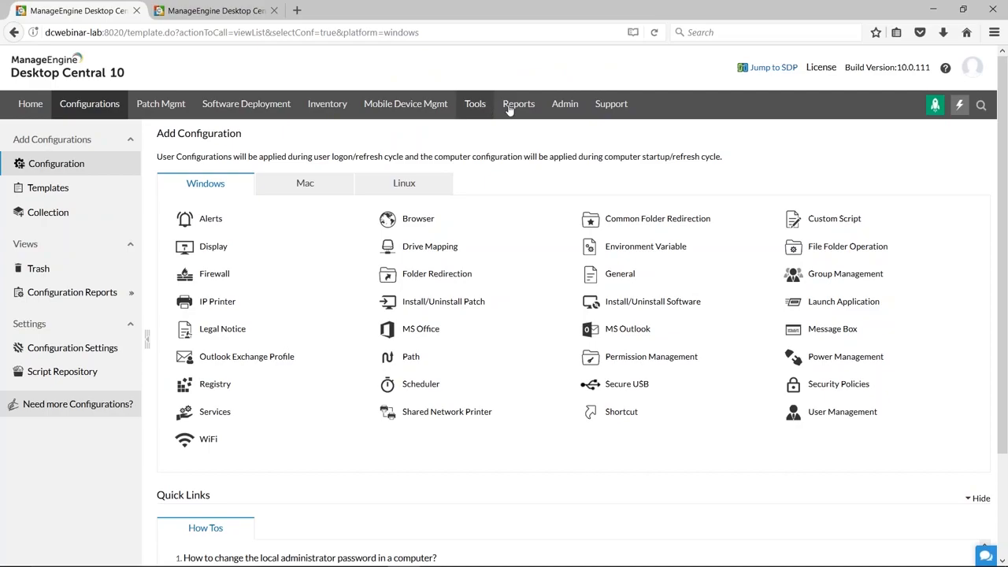
click(559, 106)
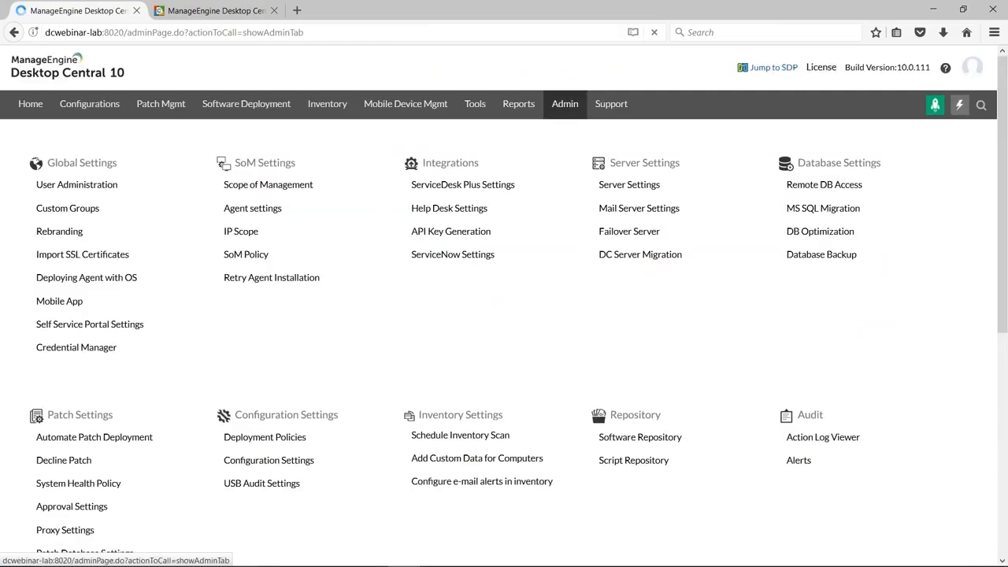
click(614, 190)
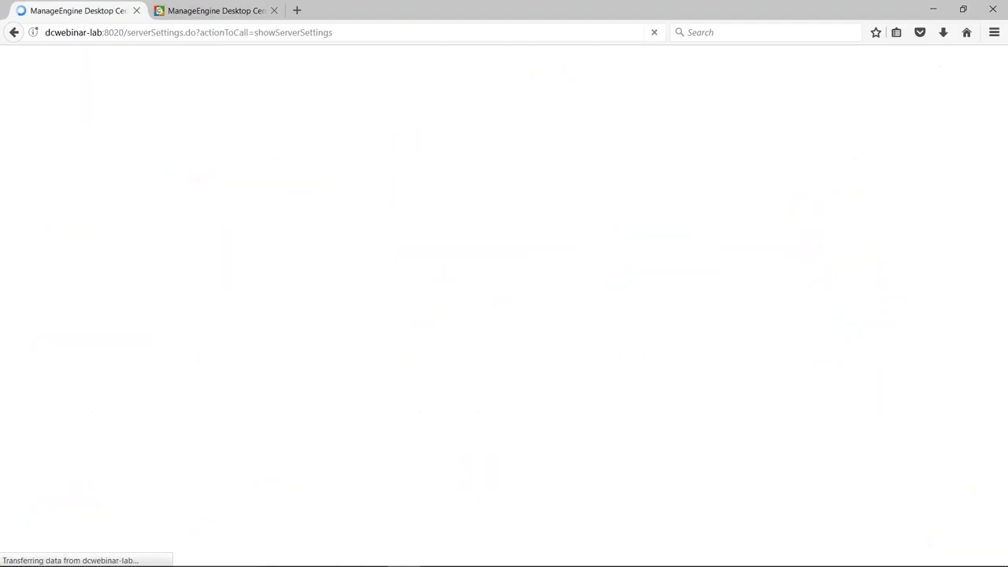
click(538, 112)
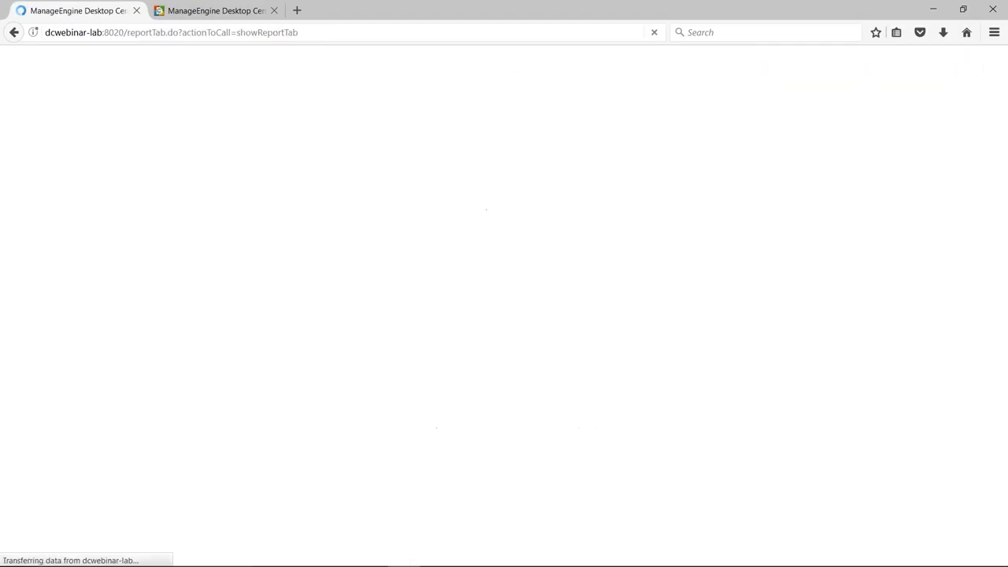
click(572, 115)
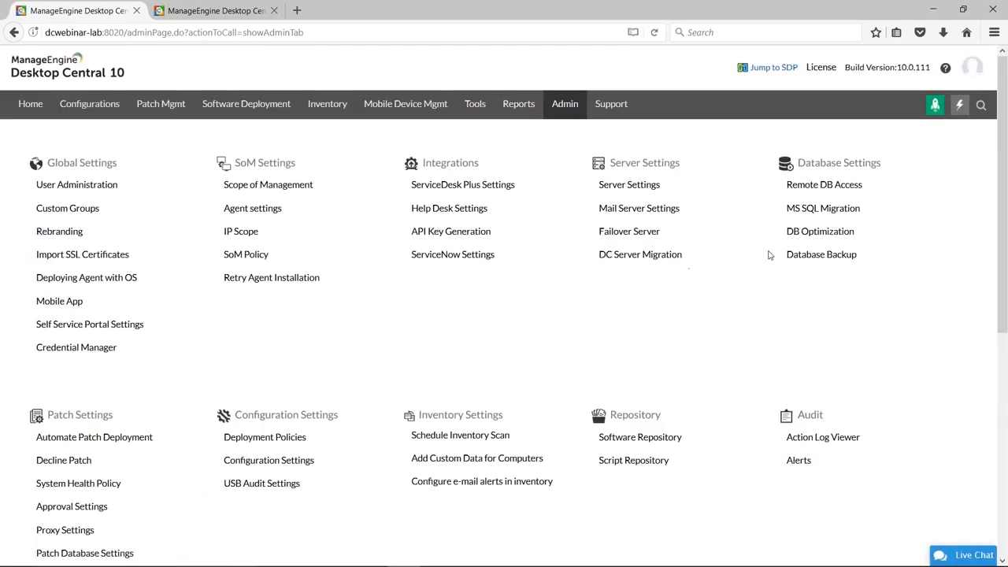
click(814, 233)
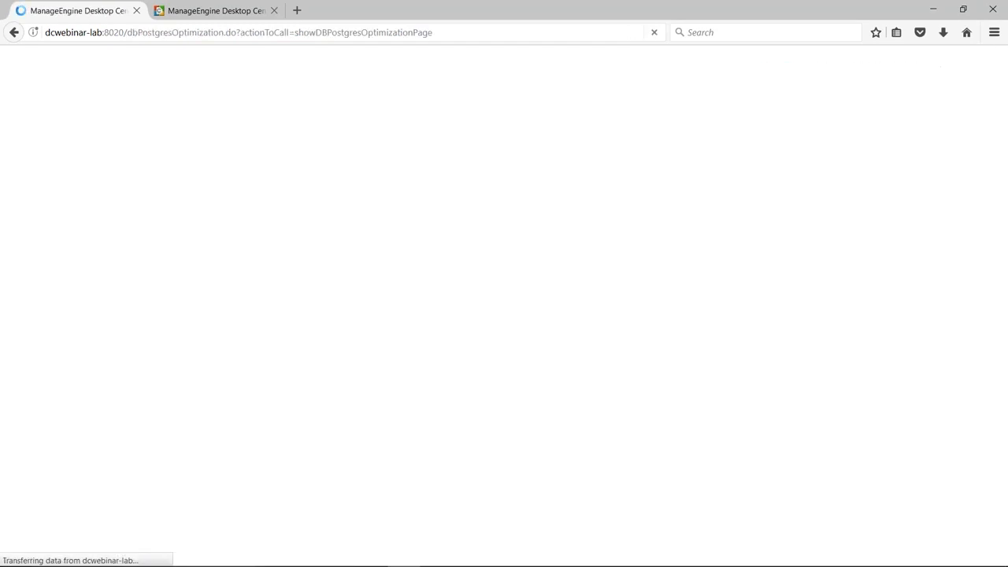
click(622, 238)
drag(622, 239, 601, 240)
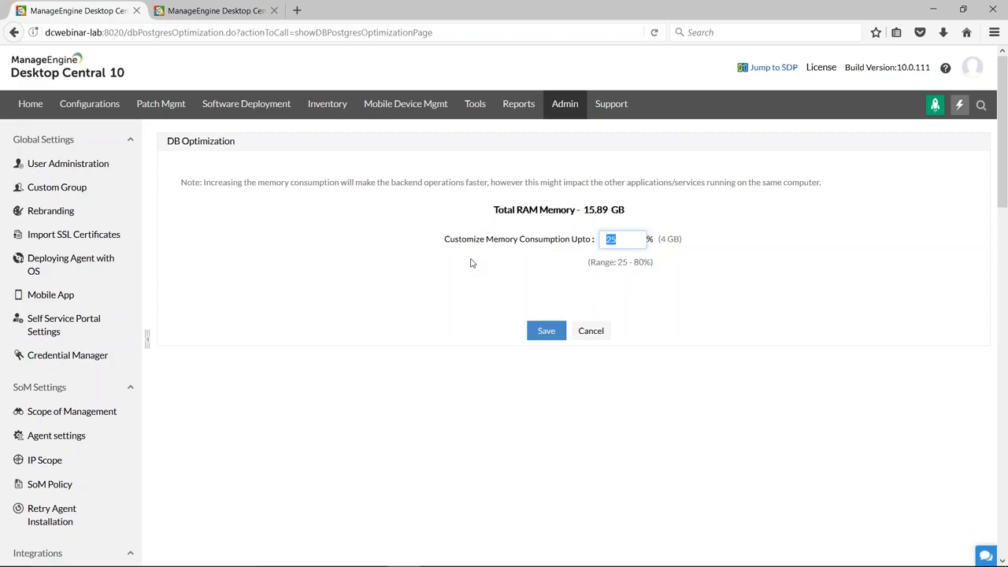
Advance the presentation to the Scenario 7 slide, and open the Mobile App settings in Desktop Central.
key(alt+Tab)
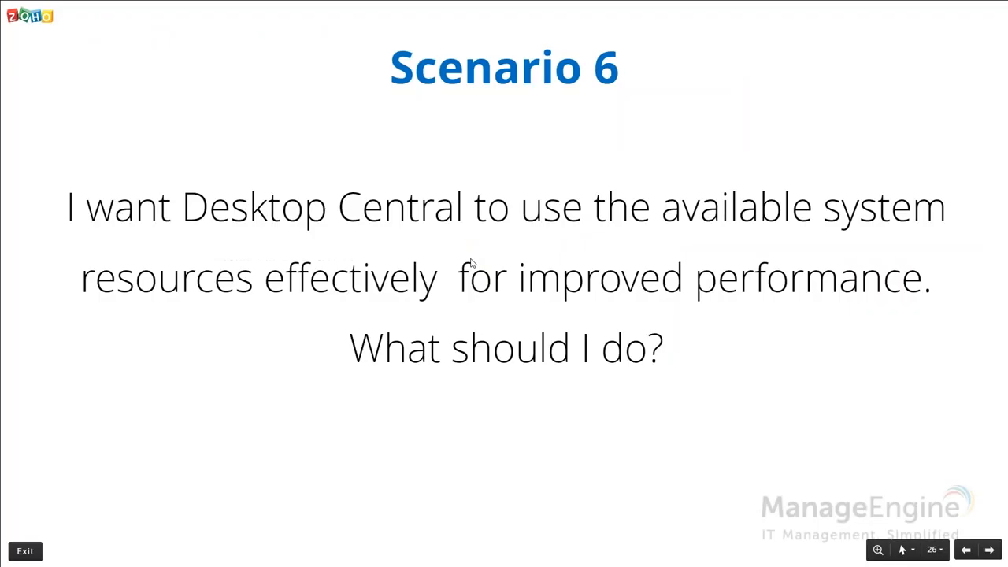
key(Right)
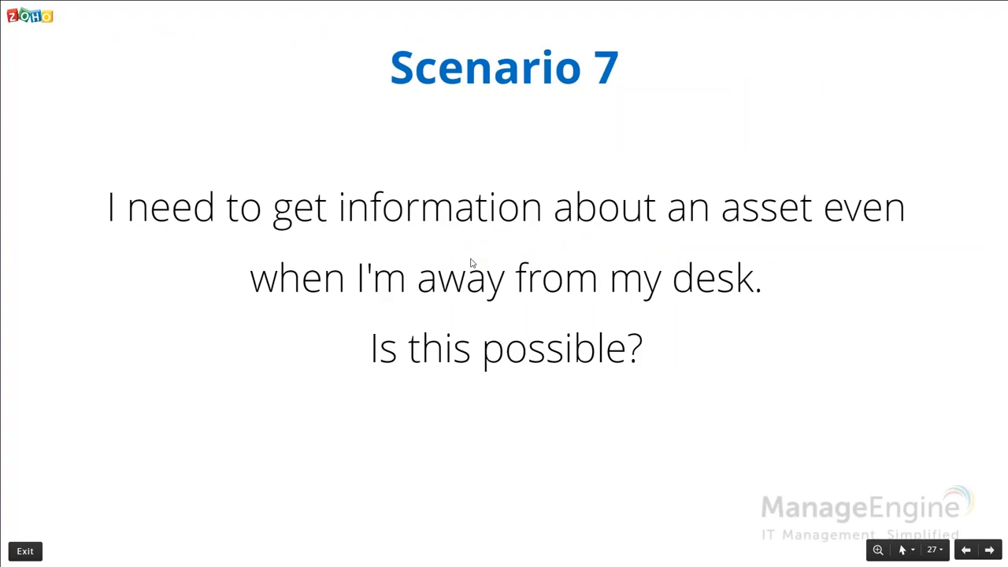
key(alt+Tab)
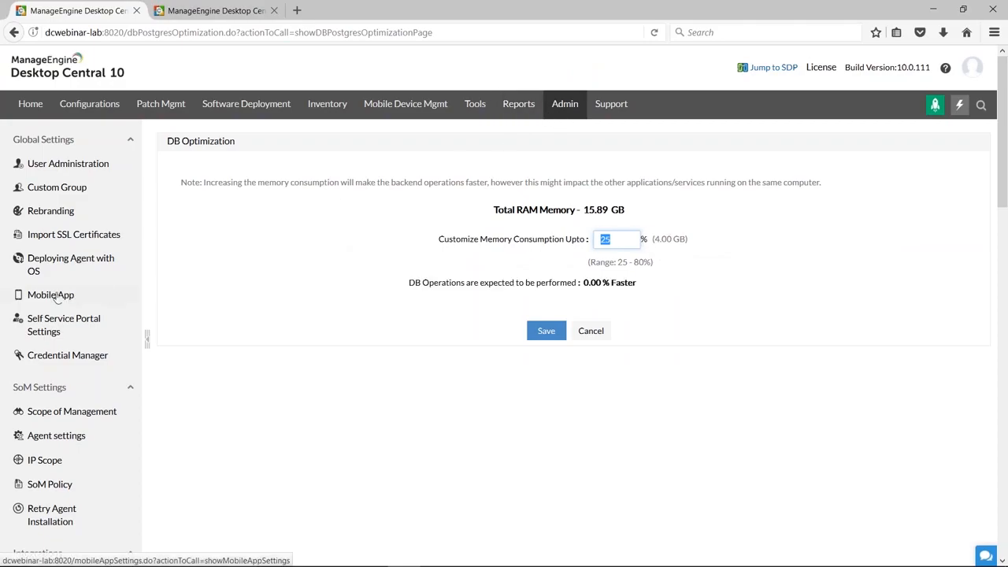
click(570, 107)
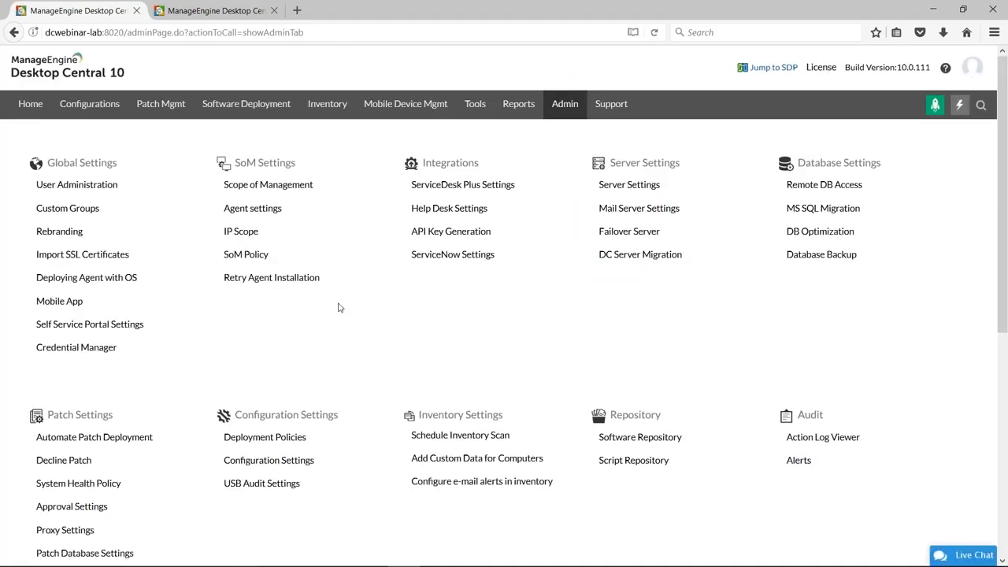
click(63, 303)
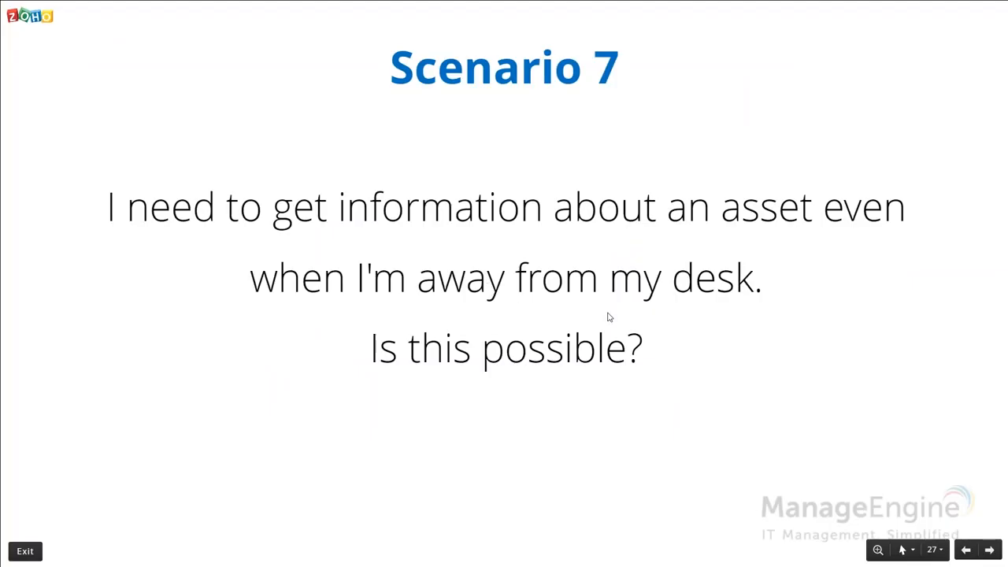
Advance the presentation through the mobile app download and screenshot slides to the Scenario 8 slide.
key(Right)
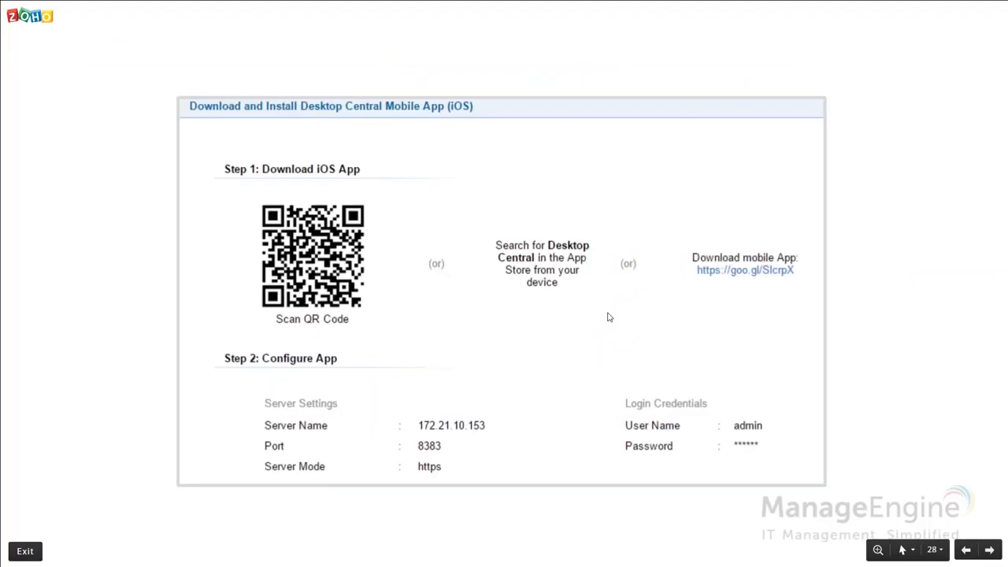
key(Right)
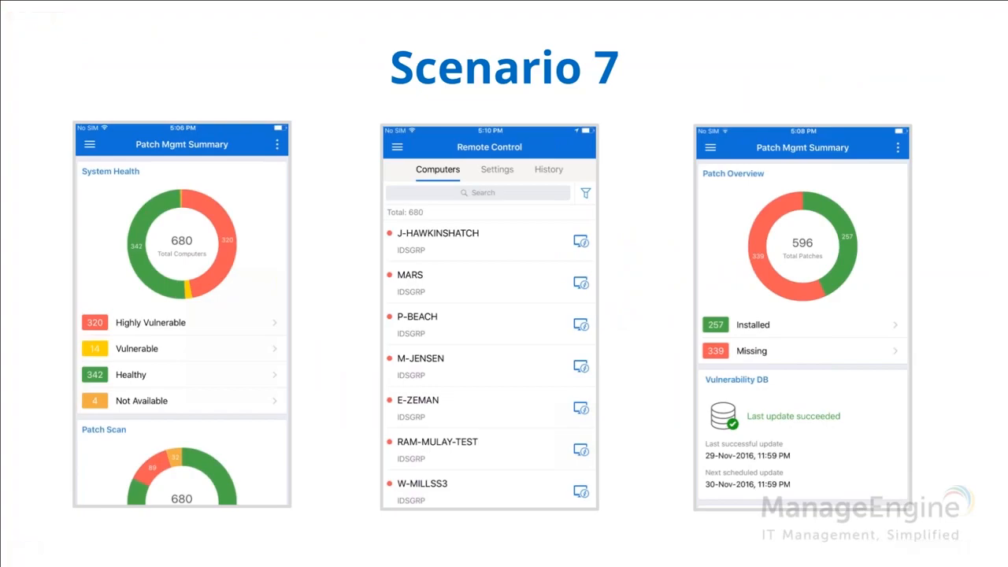
key(Right)
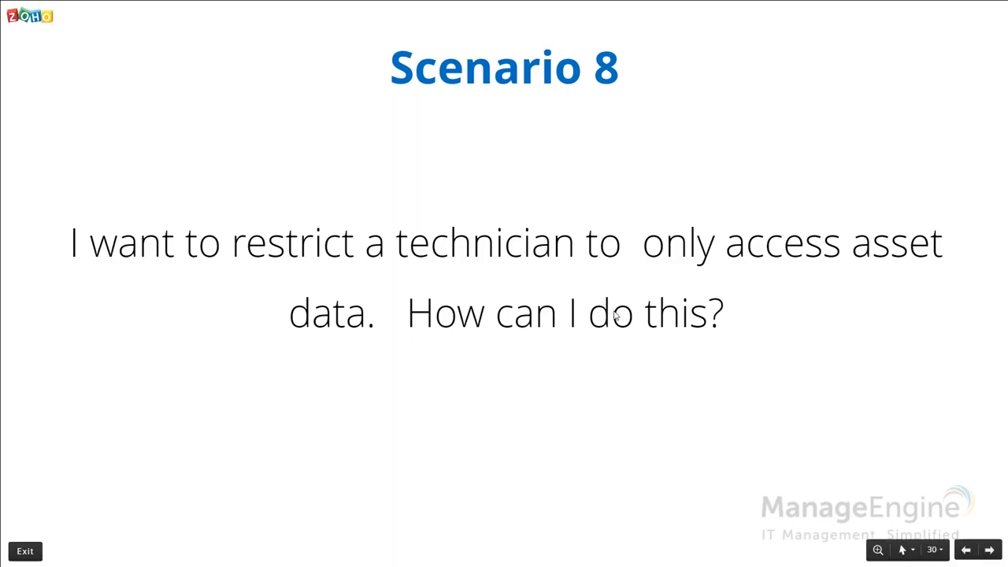
Switch to Desktop Central's User Administration and start adding a user with Active Directory Authentication in the ZOHOCORP domain.
key(alt+Tab)
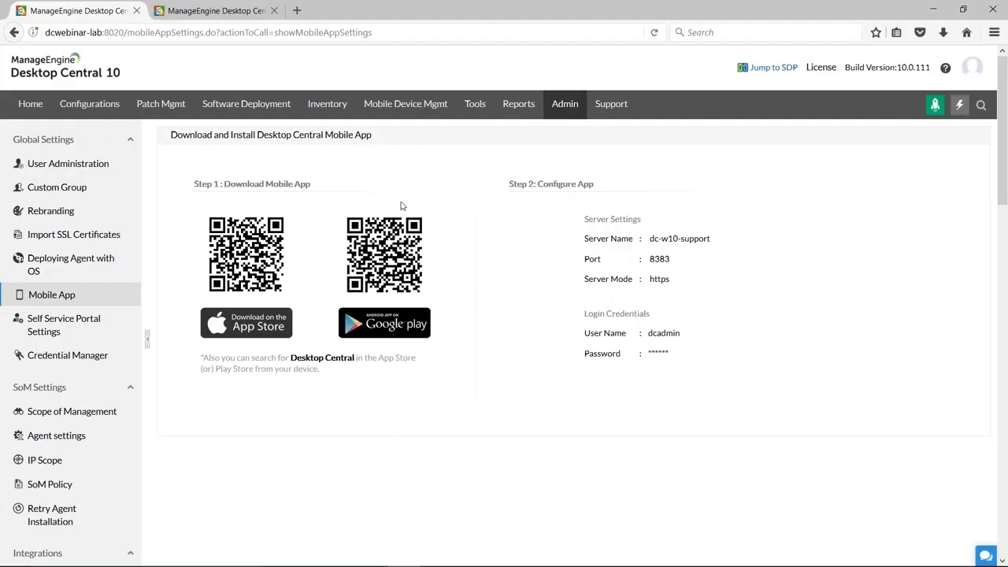
click(564, 112)
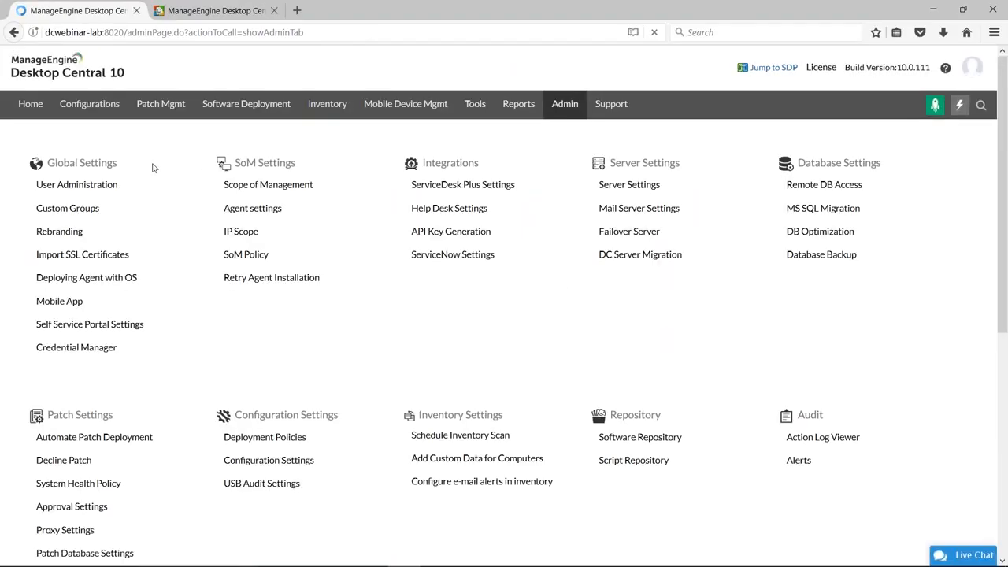
click(85, 189)
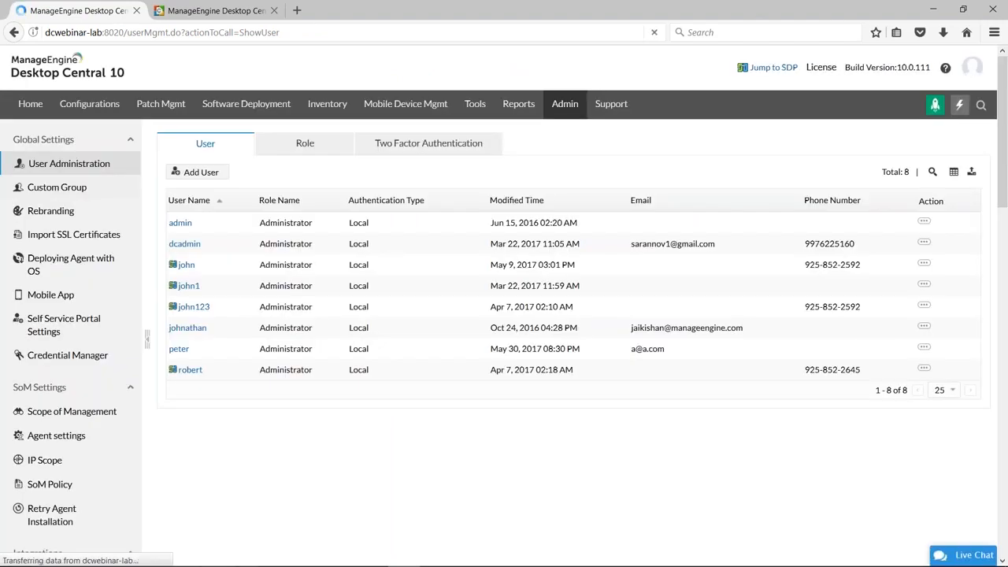
click(199, 173)
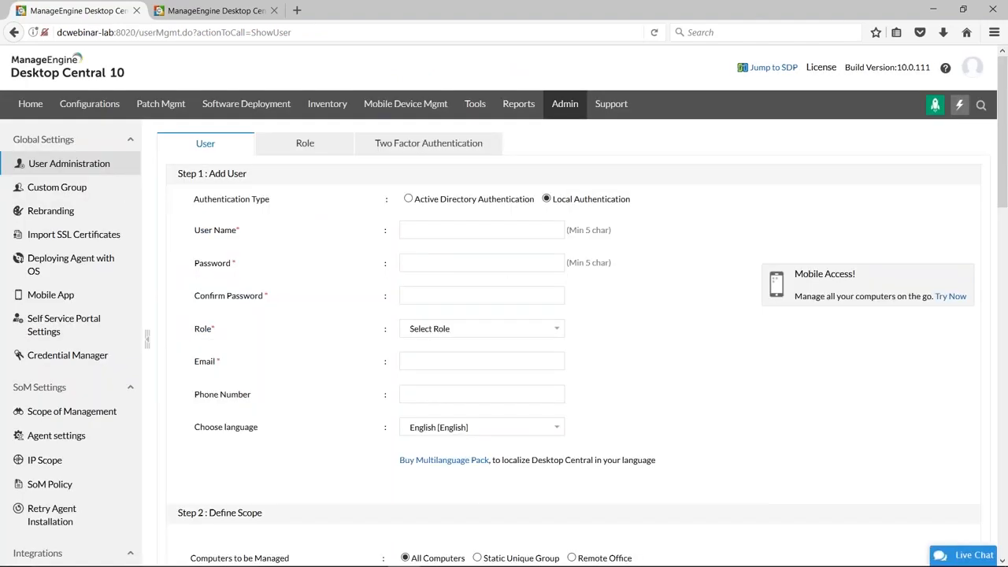
click(408, 199)
click(425, 231)
click(419, 280)
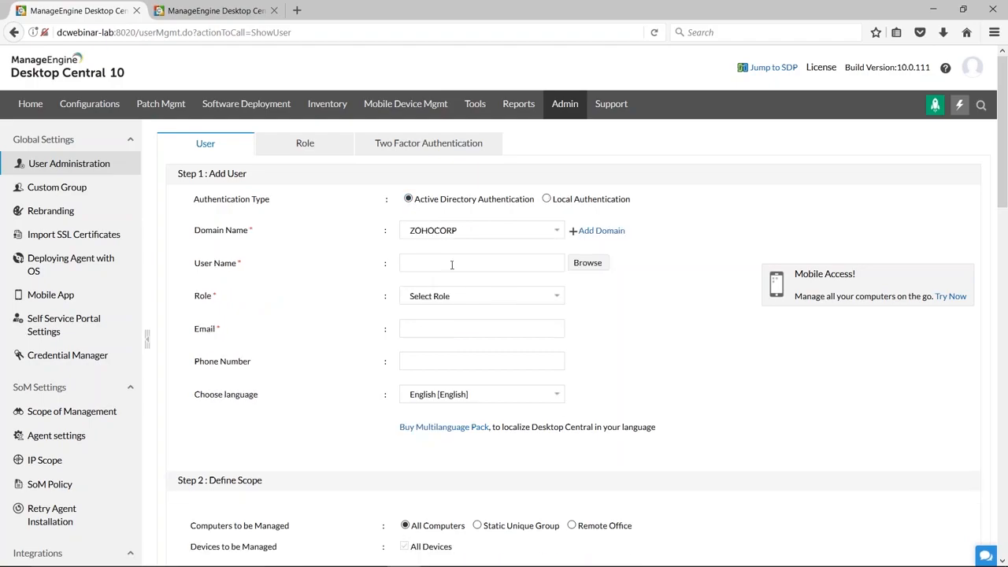
Assign the new user the IT Asset Manager role and limit the computers to be managed to a Static Unique Group.
click(452, 297)
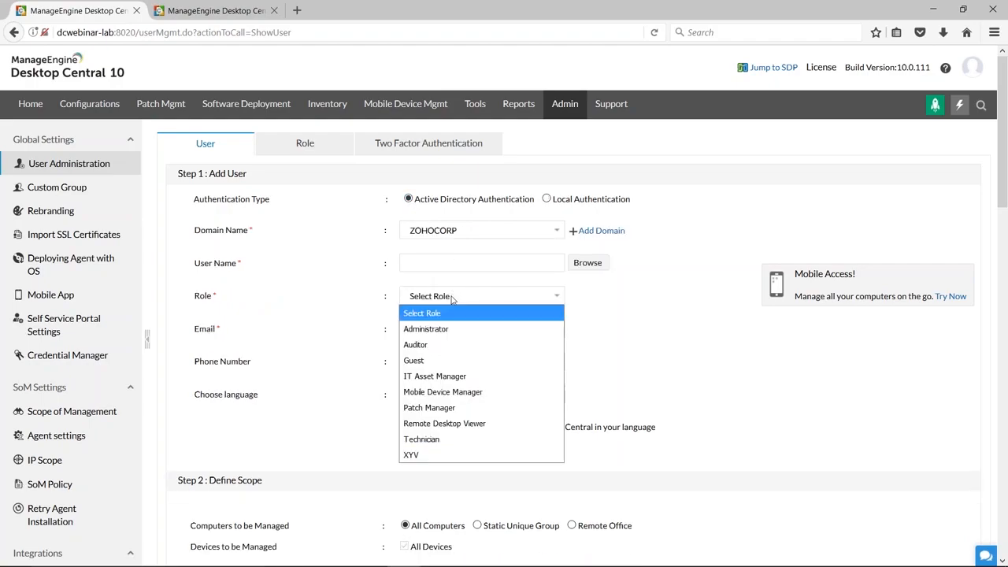
click(435, 376)
scroll(646, 366, down, 3)
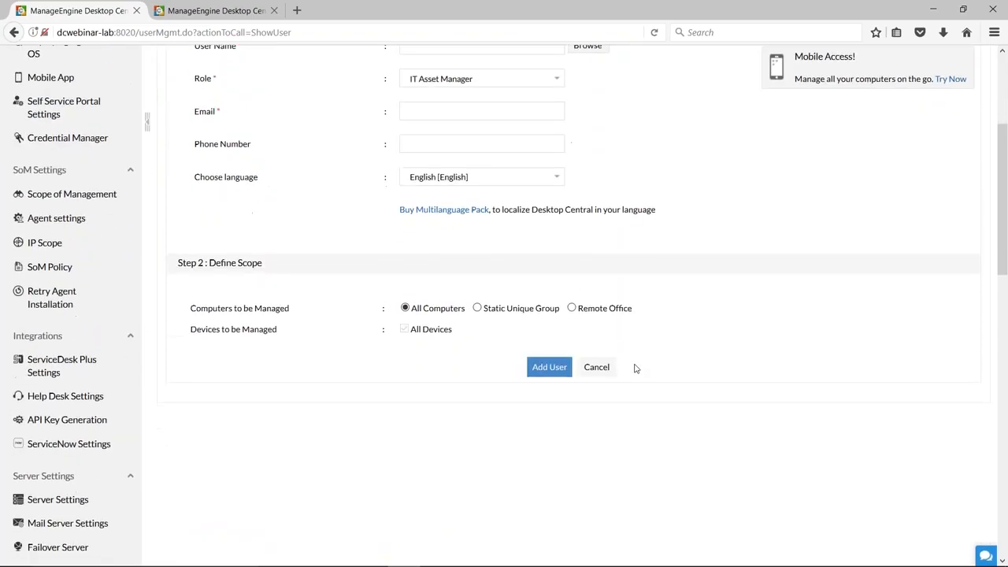
drag(411, 308, 467, 311)
click(477, 308)
scroll(454, 398, up, 3)
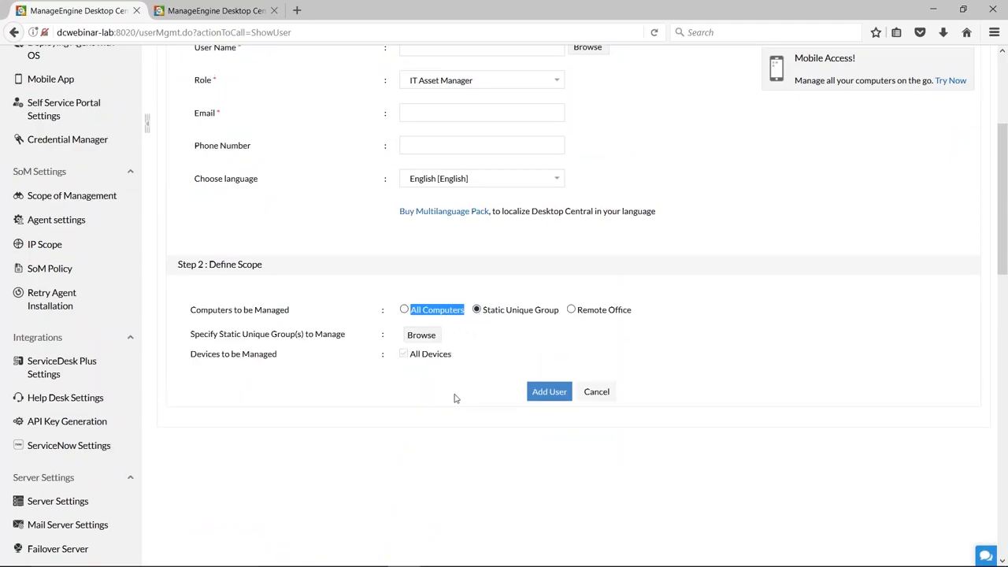
Open the Custom Group settings in a separate browser tab and start a new group with the Static Unique category.
right_click(67, 189)
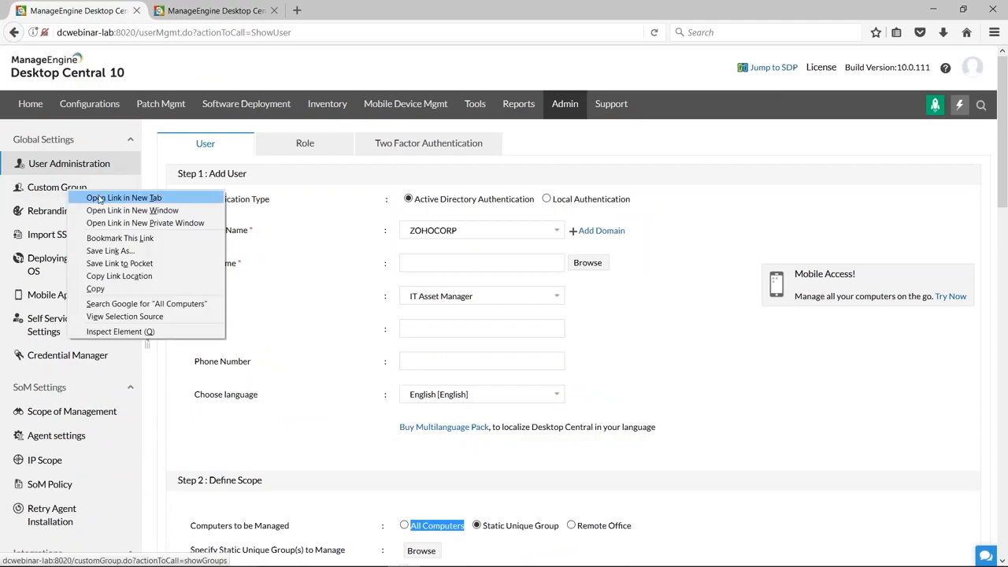
click(103, 196)
click(180, 11)
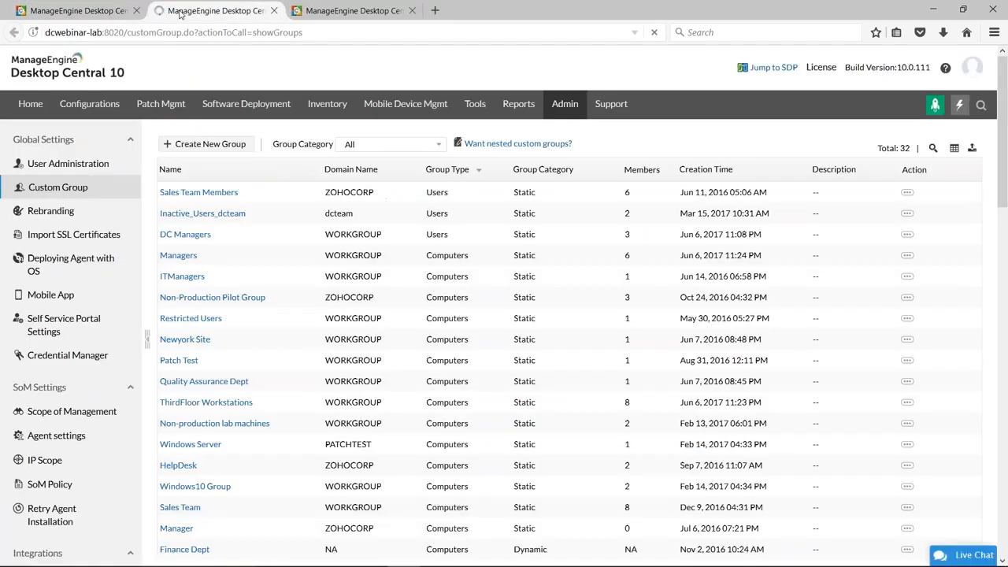
click(173, 143)
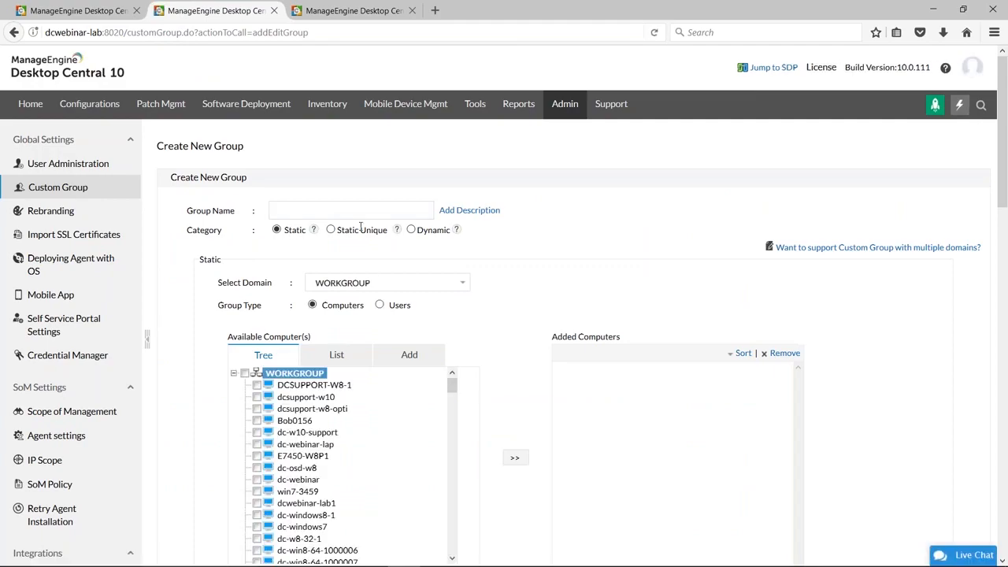
scroll(359, 236, down, 2)
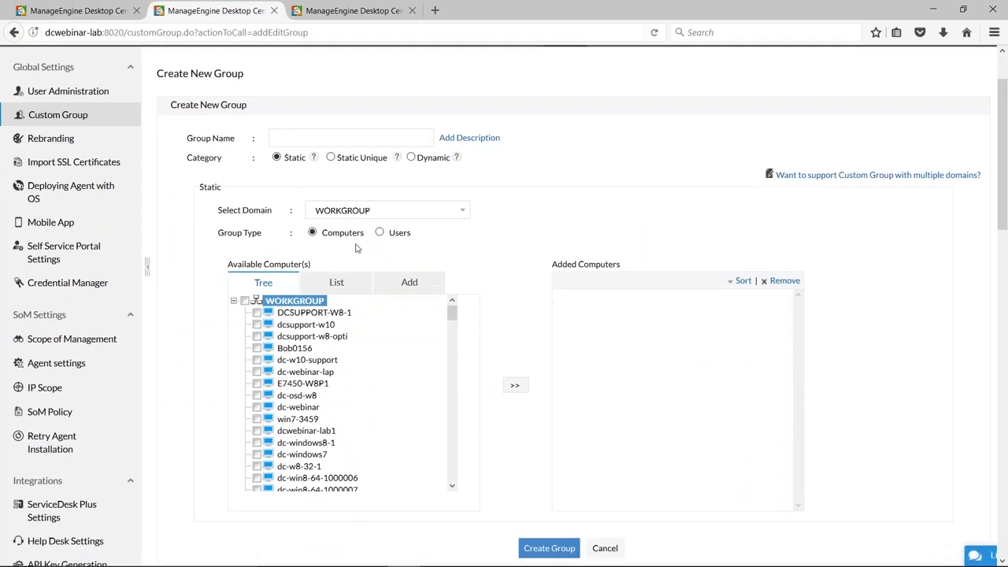
click(331, 158)
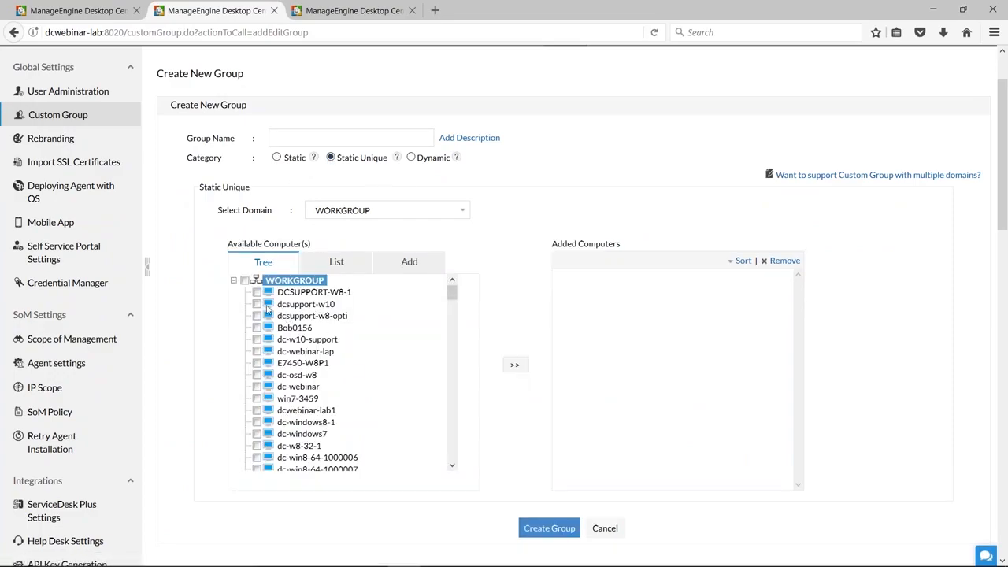
Make the new group Dynamic, with the criterion Operating System equal to Microsoft Windows 10.
click(411, 158)
click(351, 239)
click(334, 288)
click(480, 240)
click(444, 271)
click(676, 240)
click(709, 238)
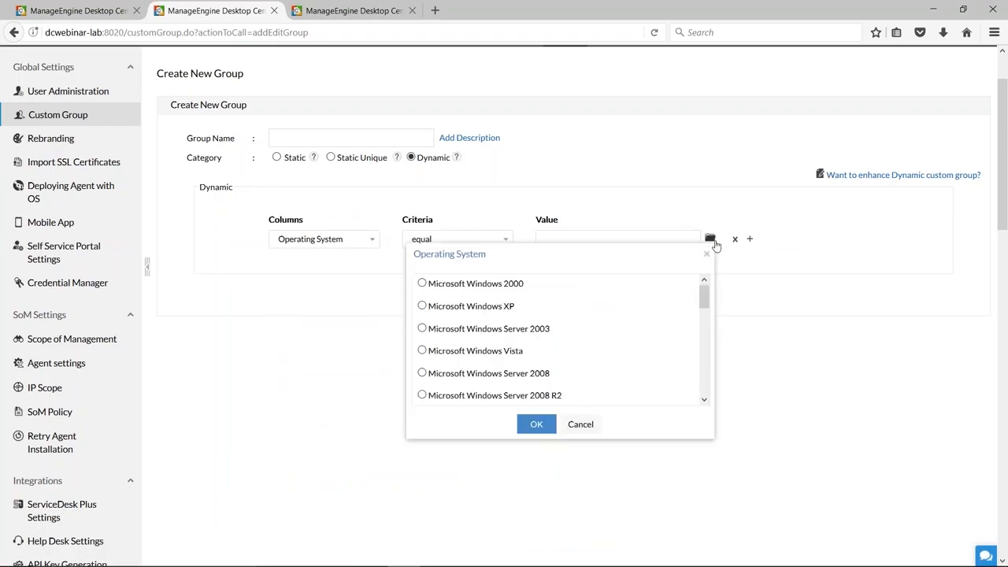
scroll(629, 312, down, 3)
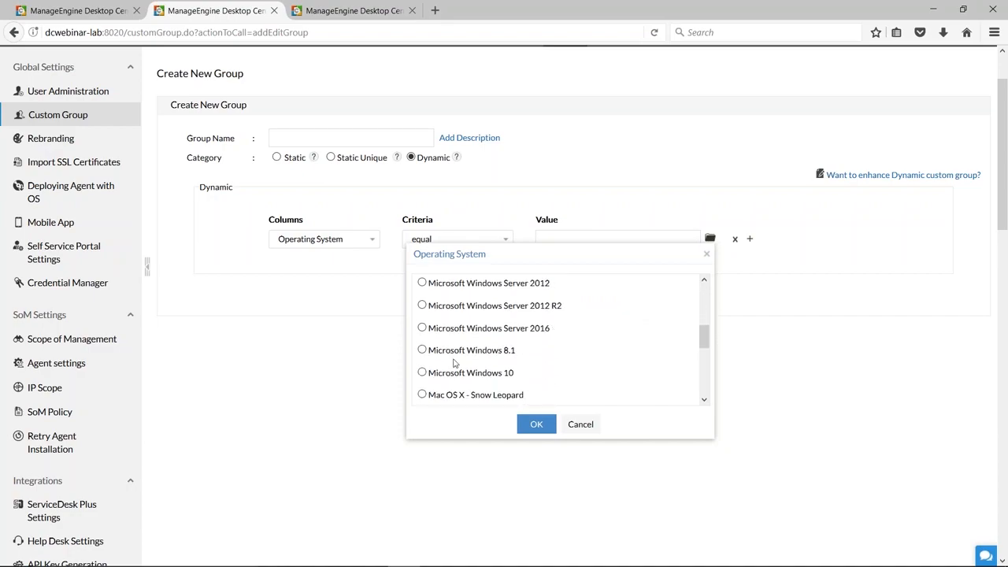
click(422, 372)
click(525, 427)
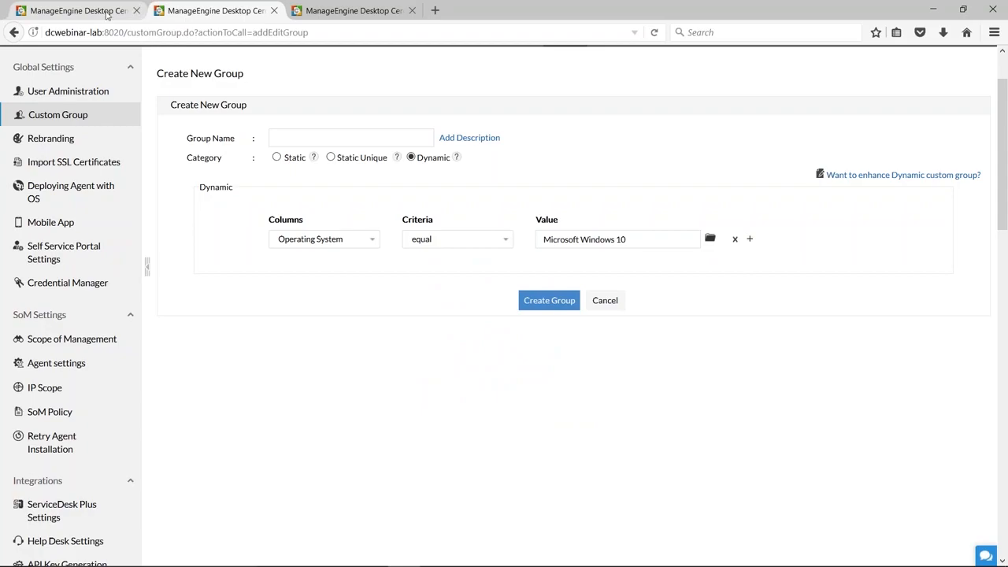
Switch to the presentation, advance past Scenario 9 to the marketplace slide, and open the AWS installation guide linked there.
click(107, 12)
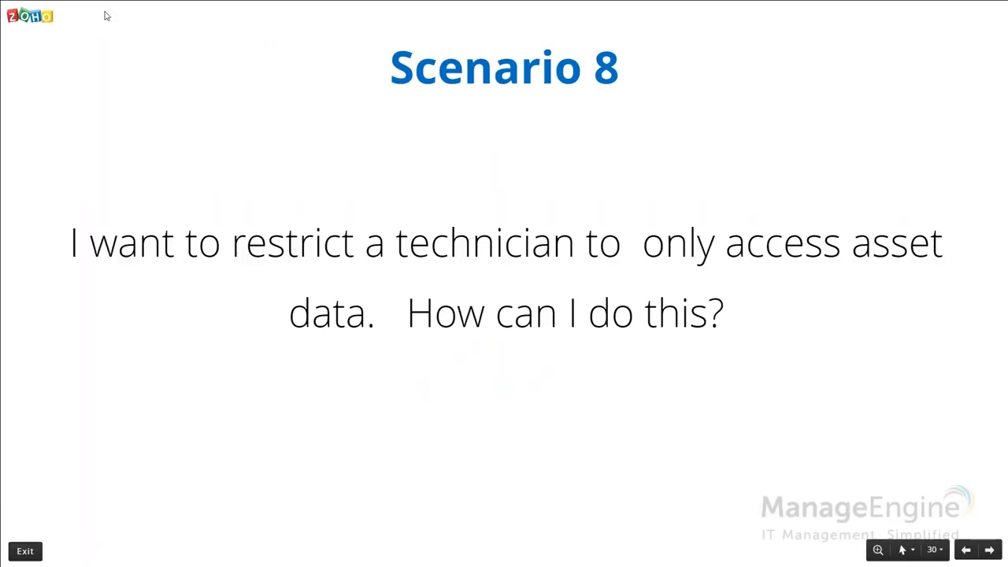
key(Right)
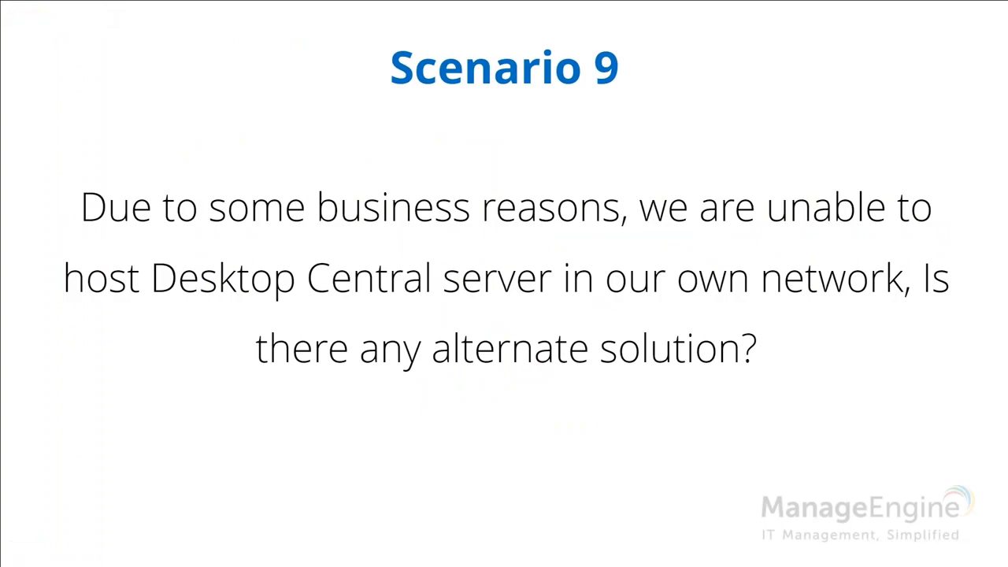
key(Right)
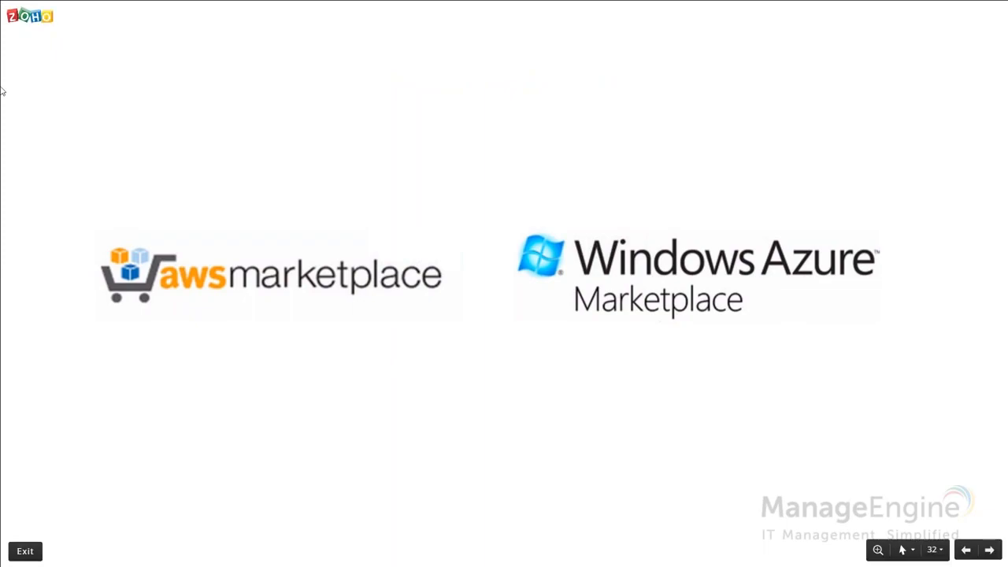
click(225, 285)
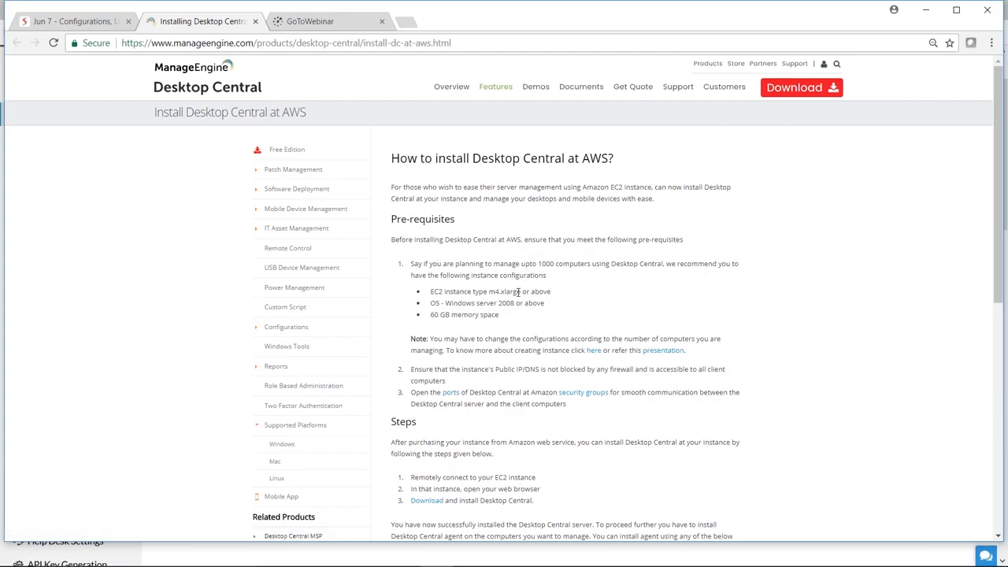
Return to the presentation's marketplace slide and open the linked guide for installing Desktop Central at Microsoft Azure.
key(alt+Tab)
key(alt+Tab)
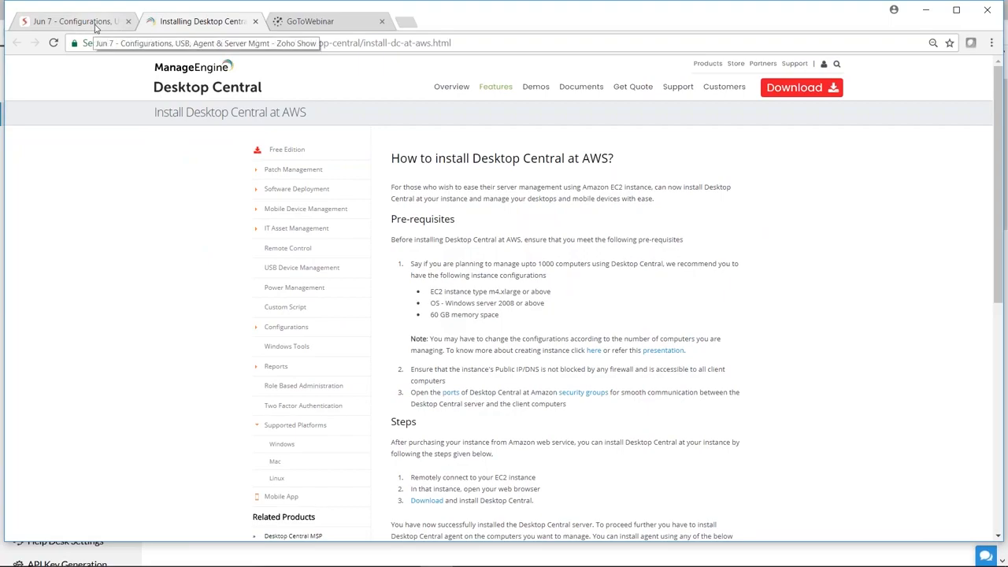
key(alt+Tab)
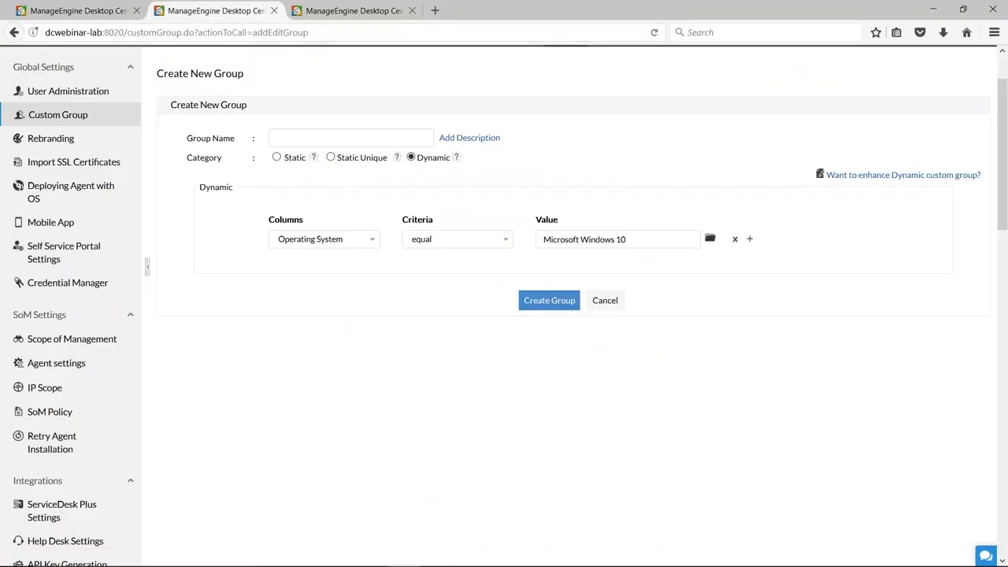
key(alt+Tab)
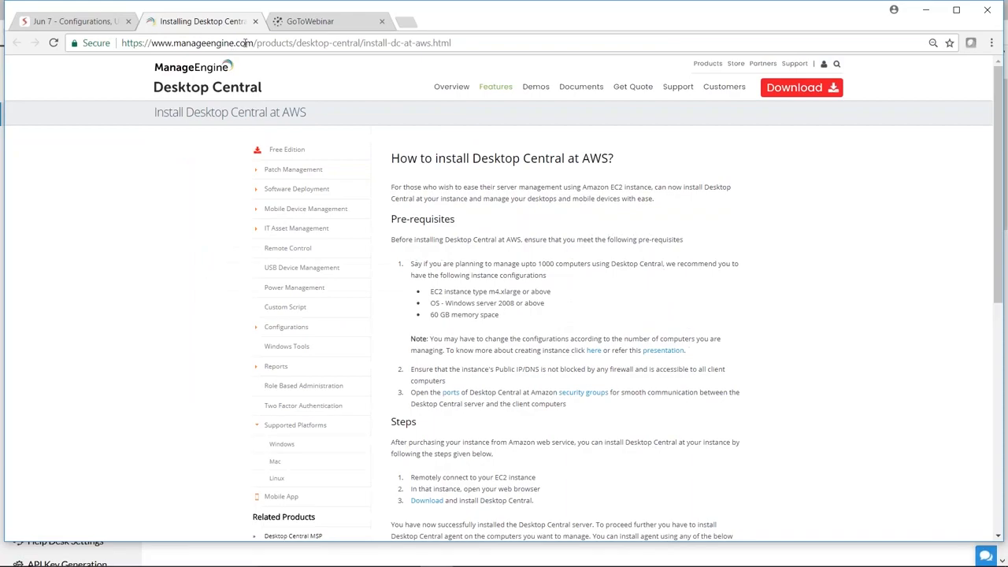
click(111, 24)
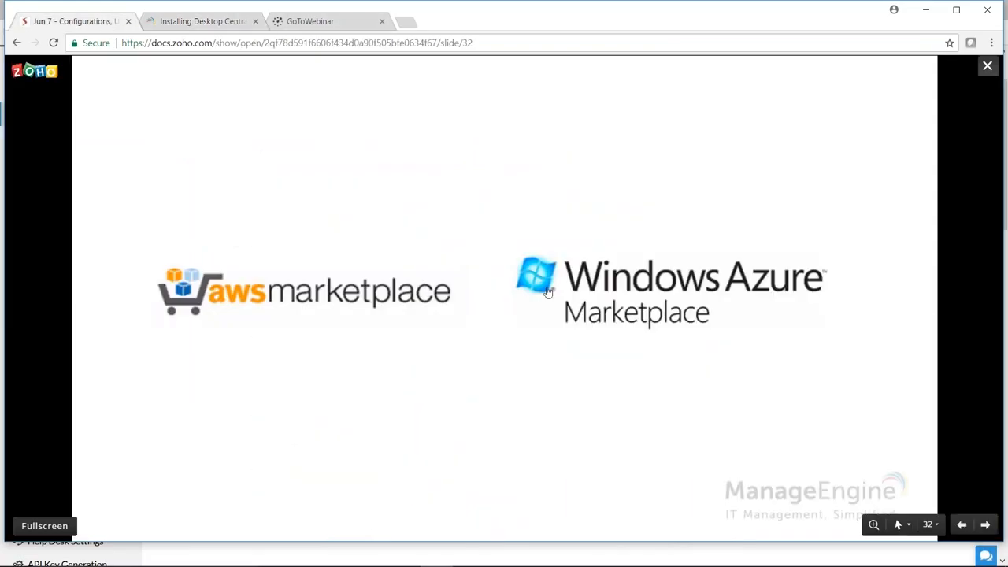
click(634, 294)
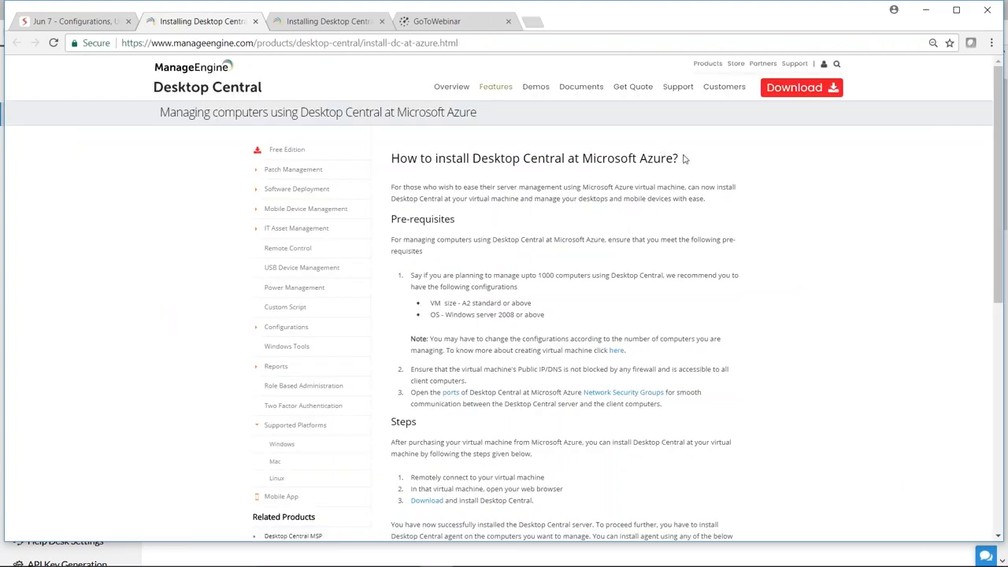
Go back to the presentation and advance it to the Questions slide.
click(84, 21)
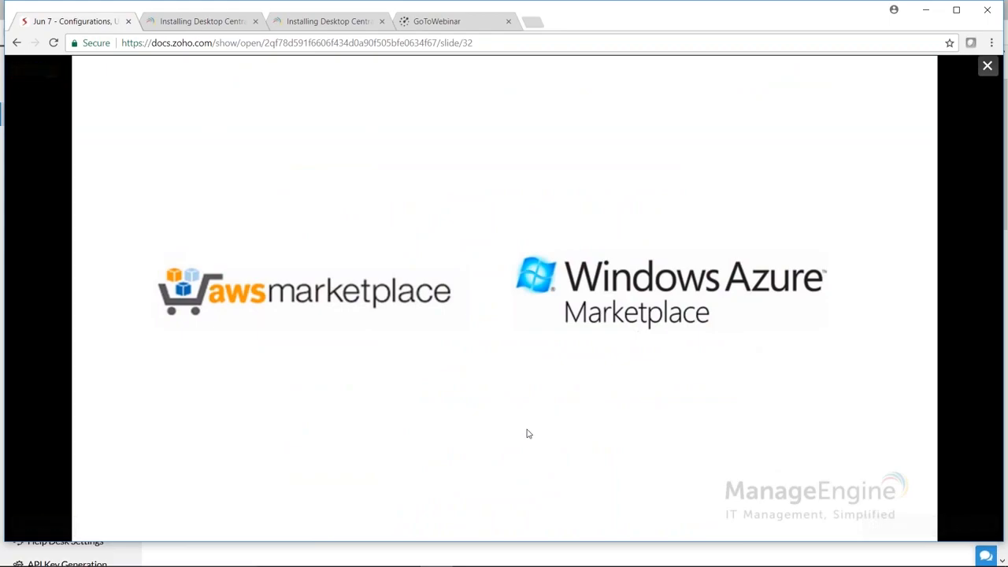
key(Right)
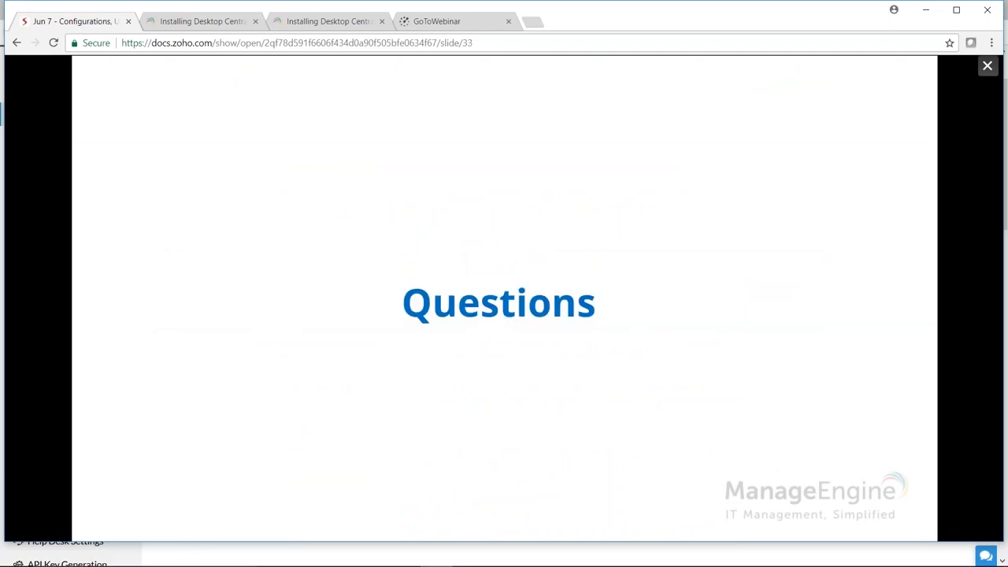
Advance the presentation to Question 1, and switch to Desktop Central to open a Windows Secure USB configuration for users.
key(Right)
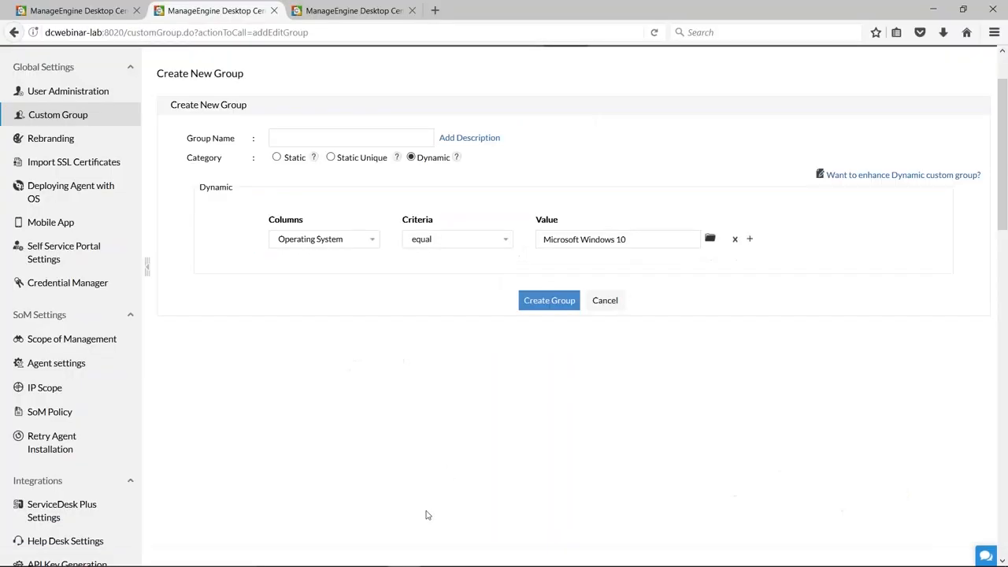
scroll(425, 513, up, 2)
click(95, 15)
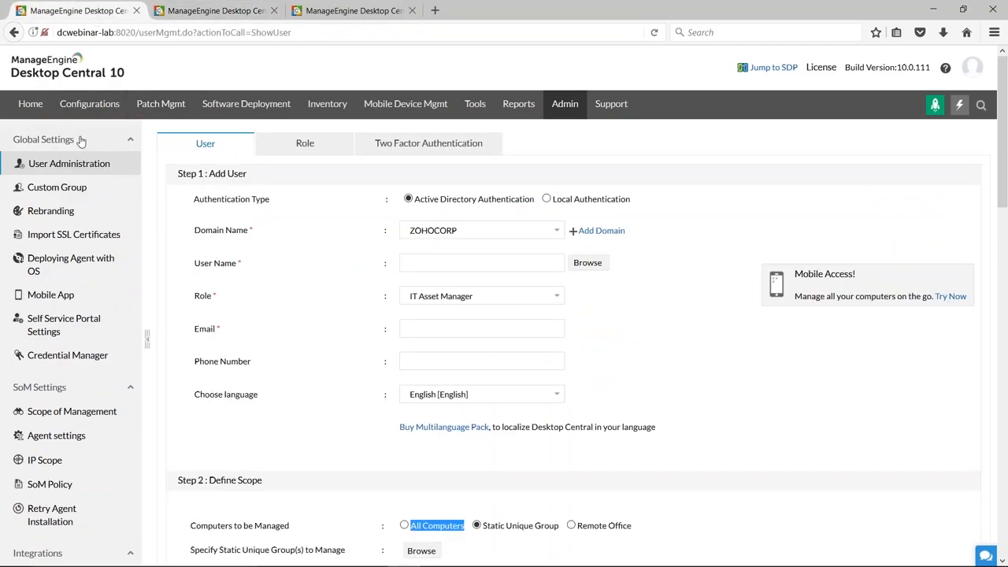
click(71, 103)
click(275, 11)
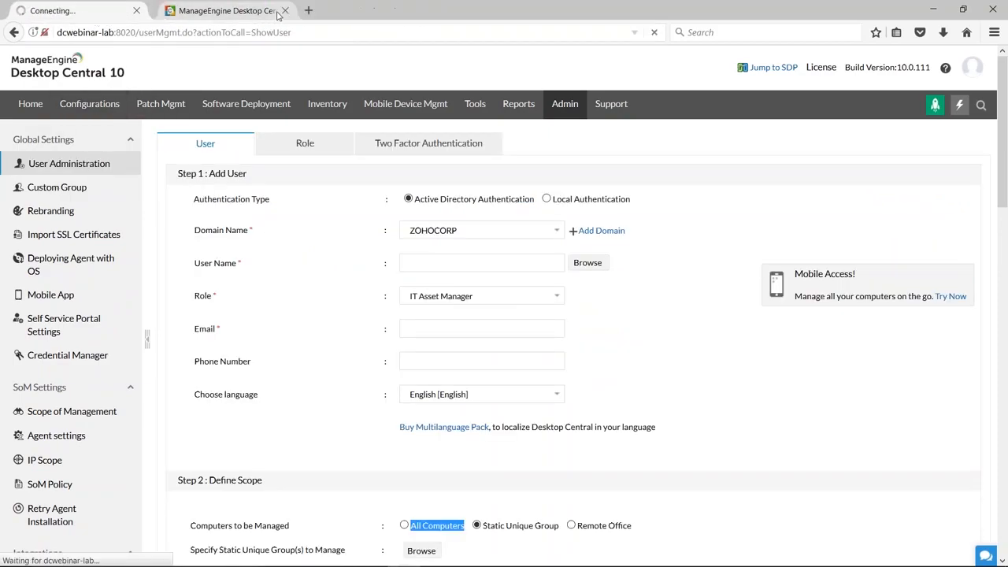
click(57, 167)
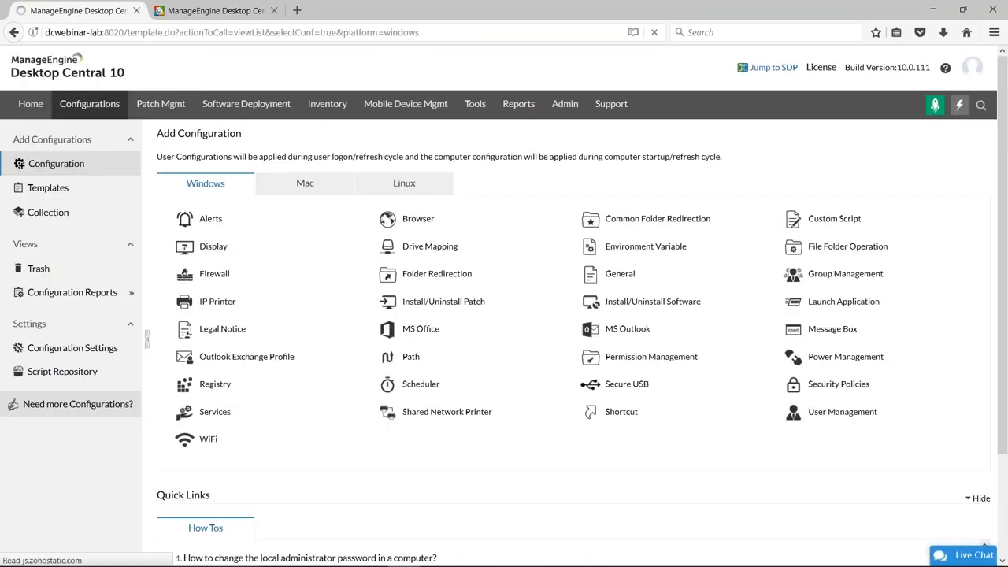
mouse_move(591, 384)
click(618, 409)
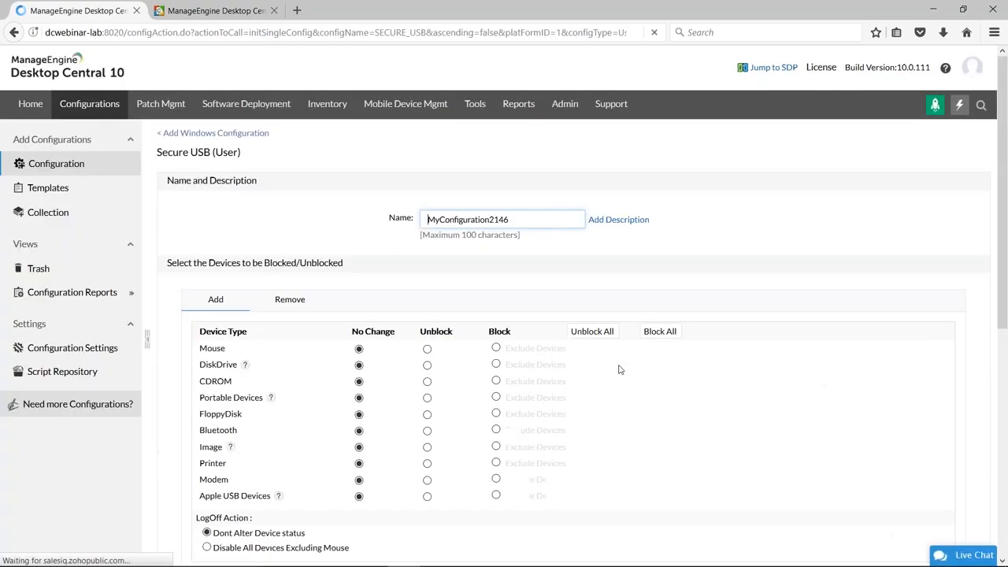
Choose the ZOHOCORP and WORKGROUP domains as the target of the Secure USB configuration.
scroll(619, 369, down, 5)
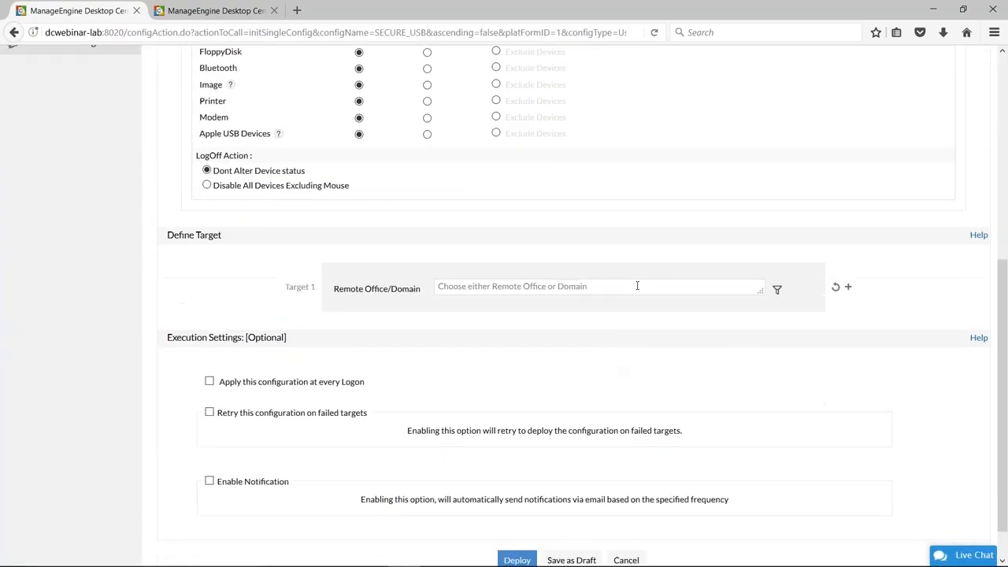
click(637, 285)
scroll(488, 356, down, 3)
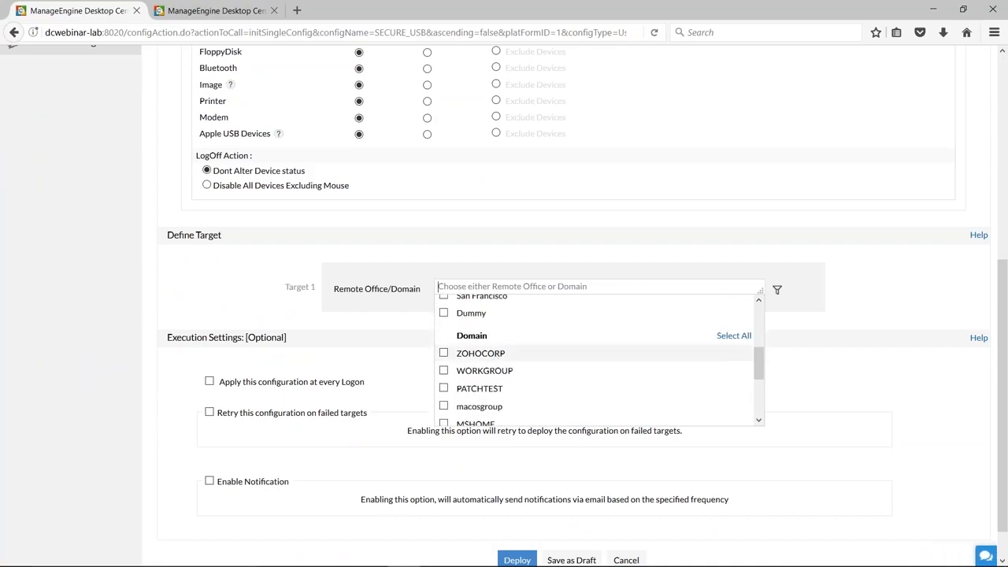
click(444, 354)
click(443, 370)
click(816, 355)
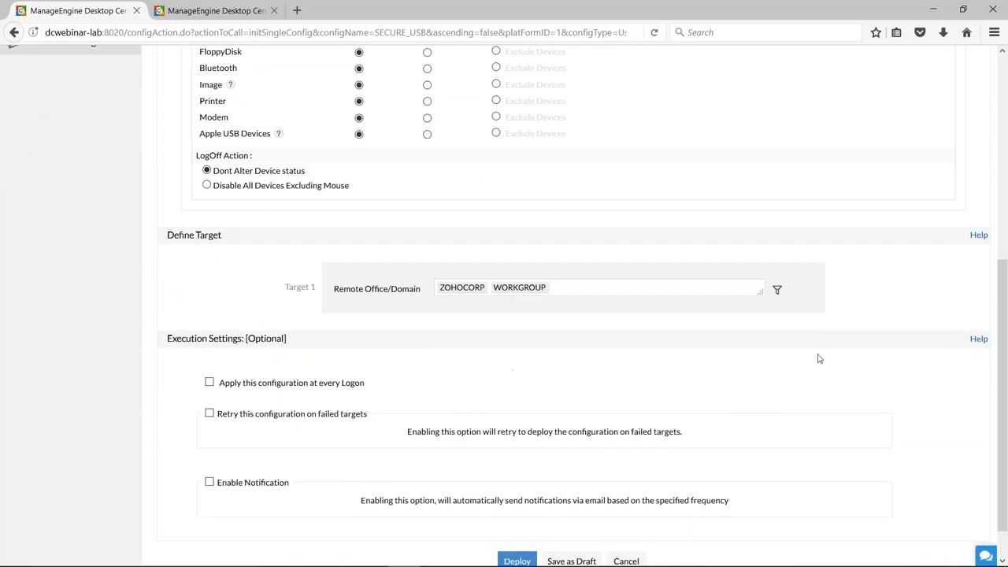
Add a second-level filter to the target, filtering users based on IP Range.
click(777, 290)
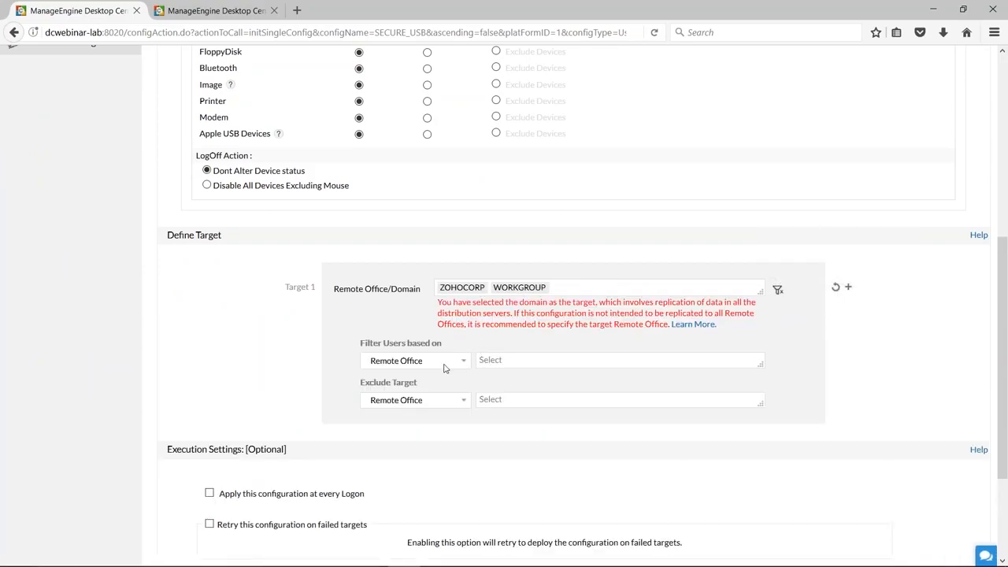
click(463, 360)
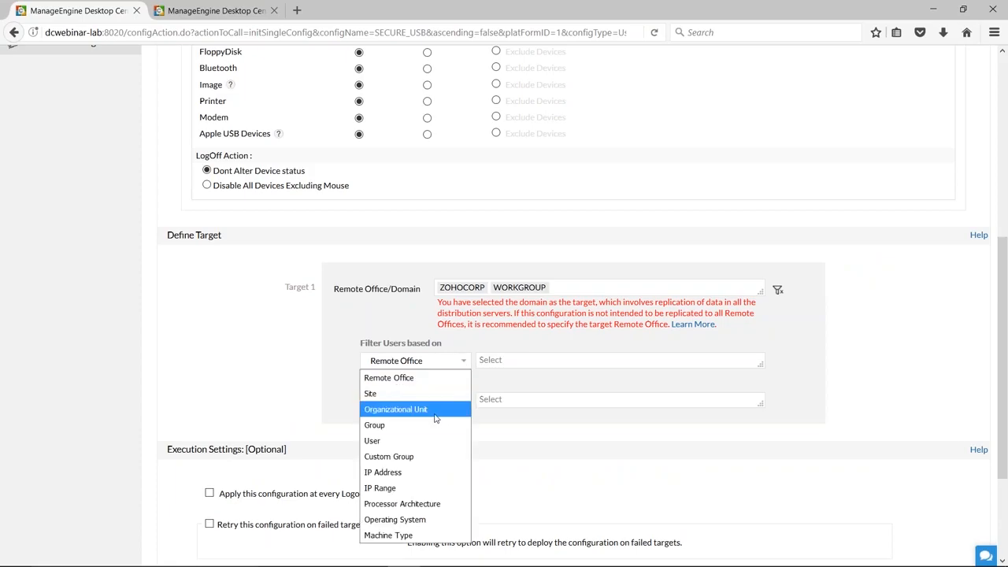
click(424, 482)
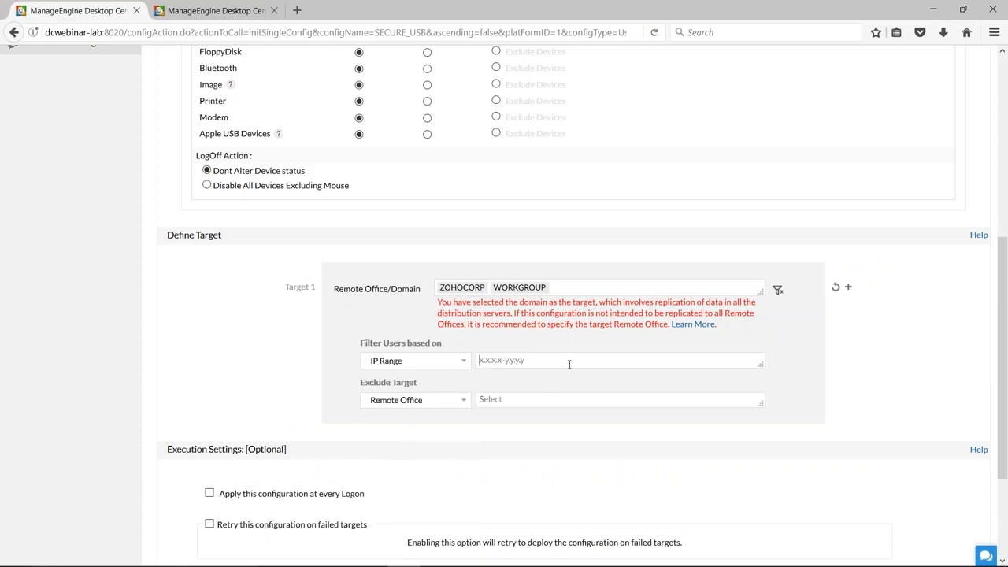
Switch to the presentation and advance it to Question 2, and open the Import SSL Certificates page in Desktop Central's admin settings.
key(alt+Tab)
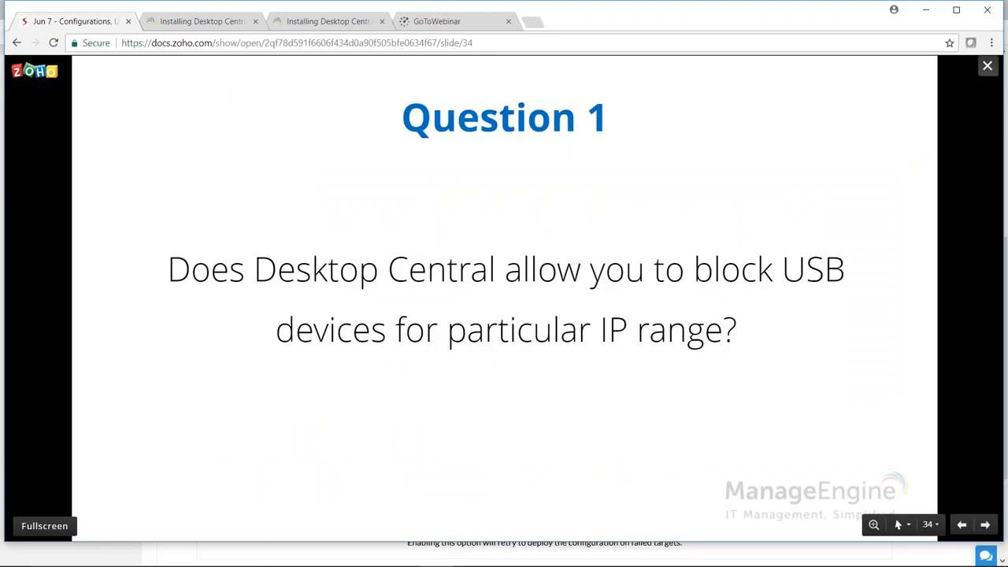
key(Right)
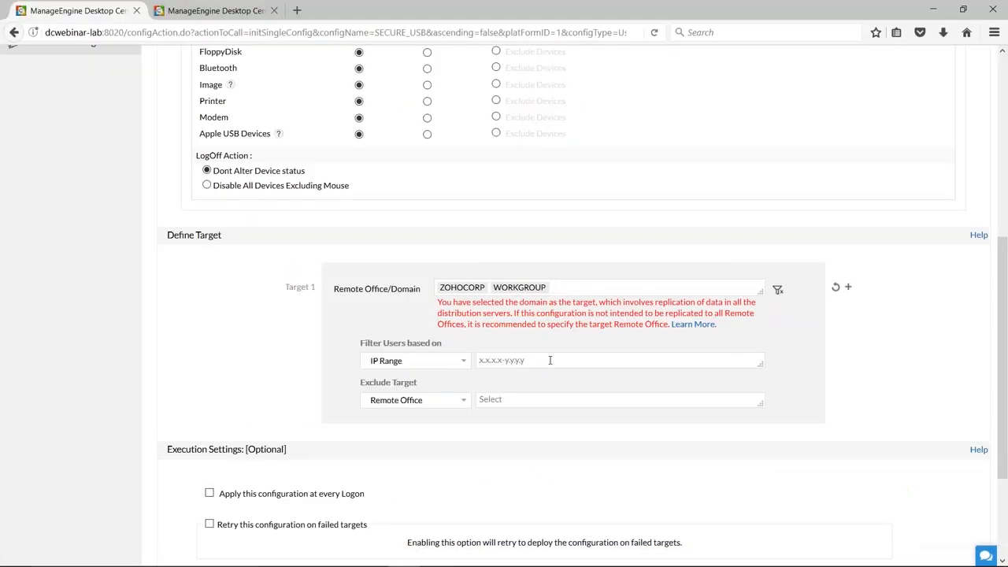
scroll(549, 360, up, 7)
click(564, 104)
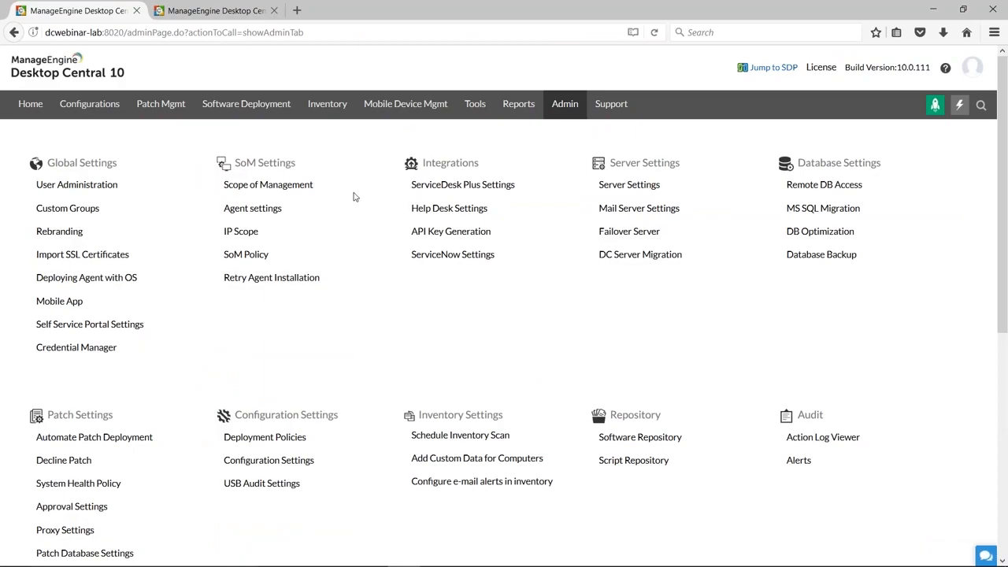
click(96, 255)
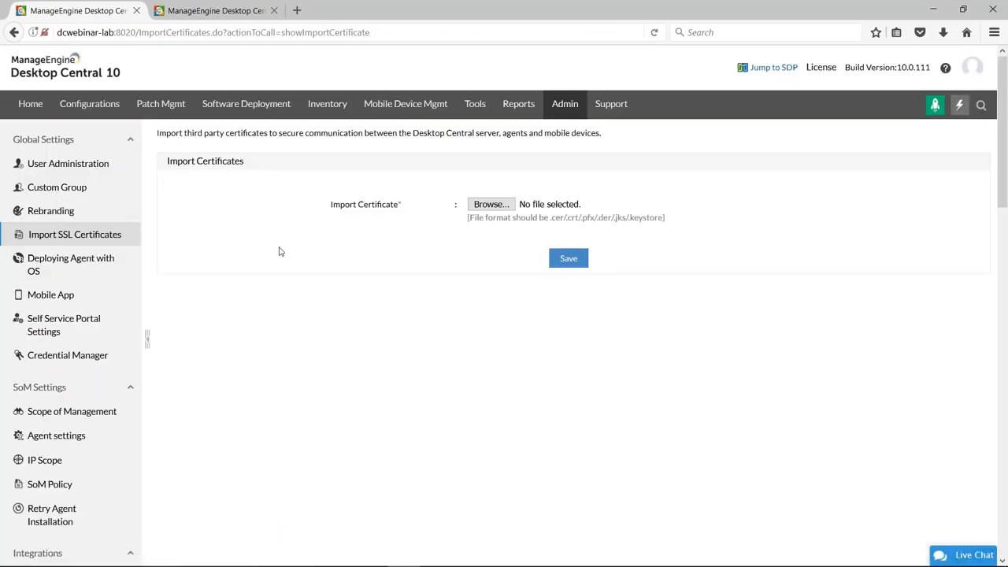
Return to the presentation and advance it to the Question 3 slide about embedded USB ports.
key(alt+Tab)
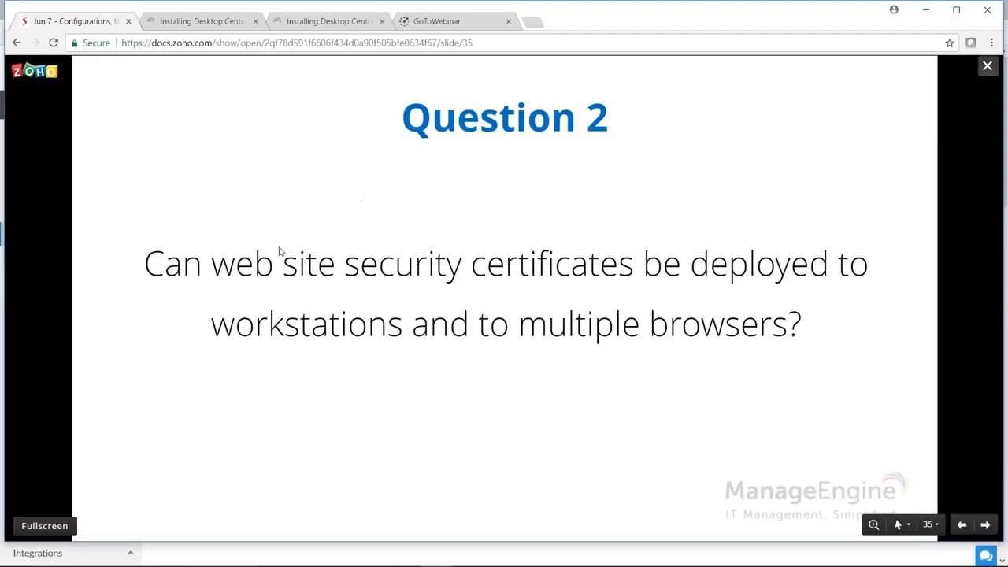
key(Right)
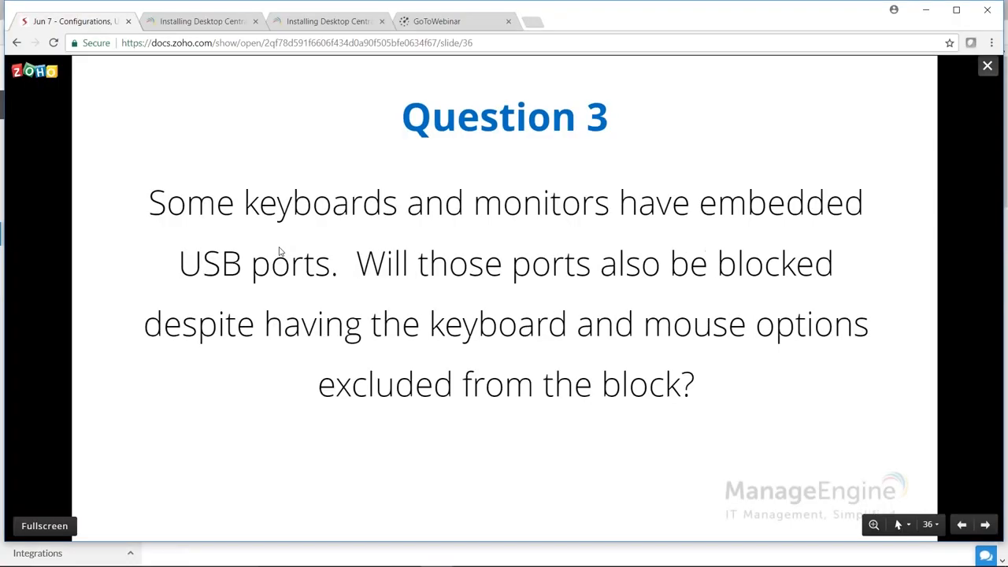